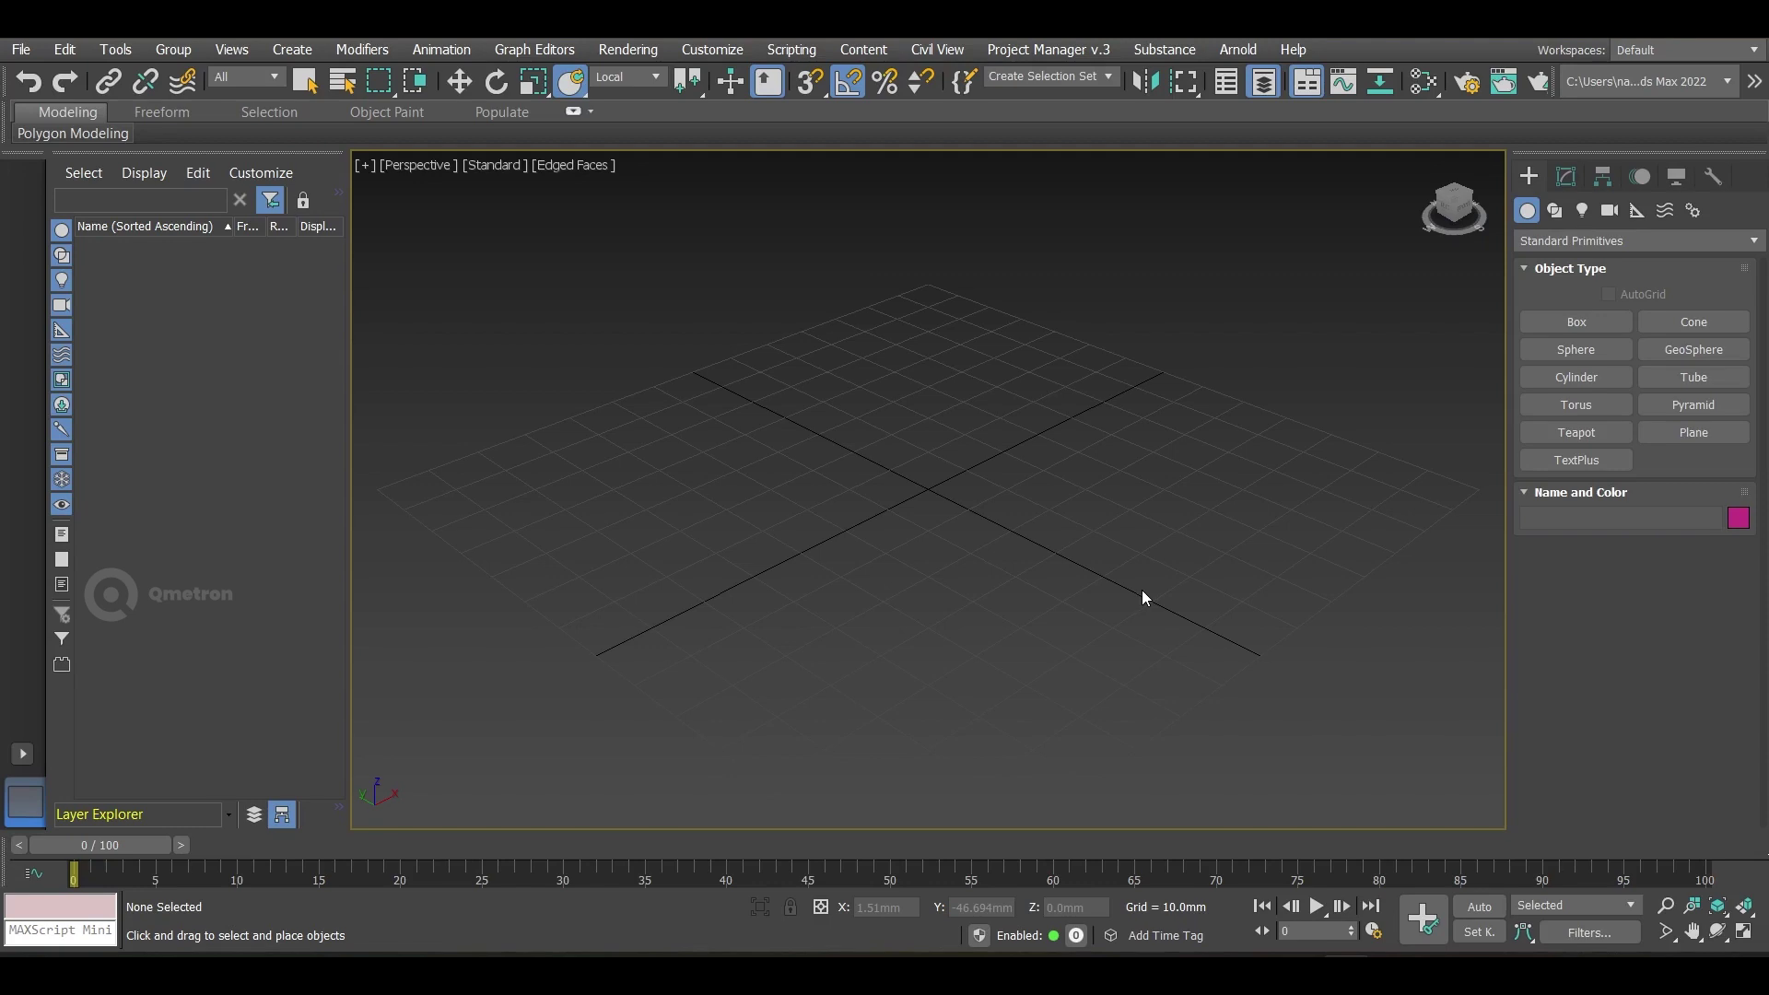
# Step: Create a box about 32 mm long, 44 mm wide and 22 mm high on the grid
pyautogui.click(1571, 333)
pyautogui.moveTo(885, 462); pyautogui.dragTo(822, 633)
pyautogui.click(785, 516)
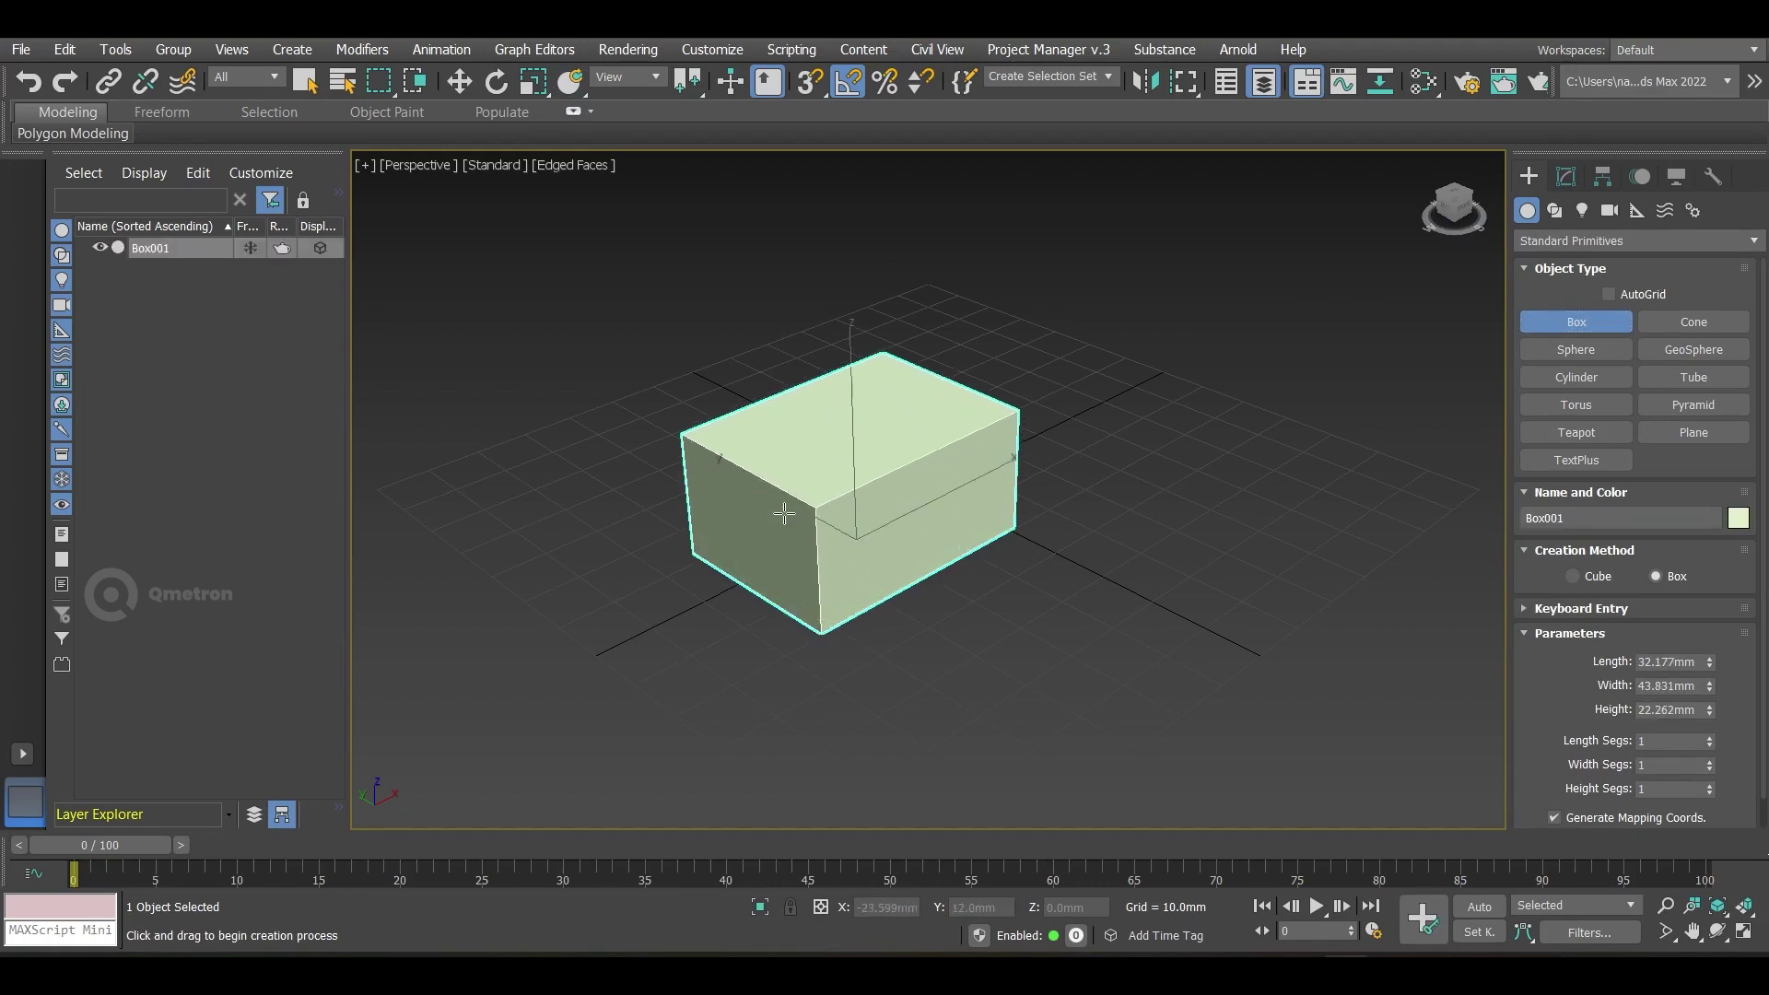
# Step: Position the box at the world origin by setting its X and Y coordinates to 0
pyautogui.press('w')
pyautogui.press('f')
pyautogui.press('t')
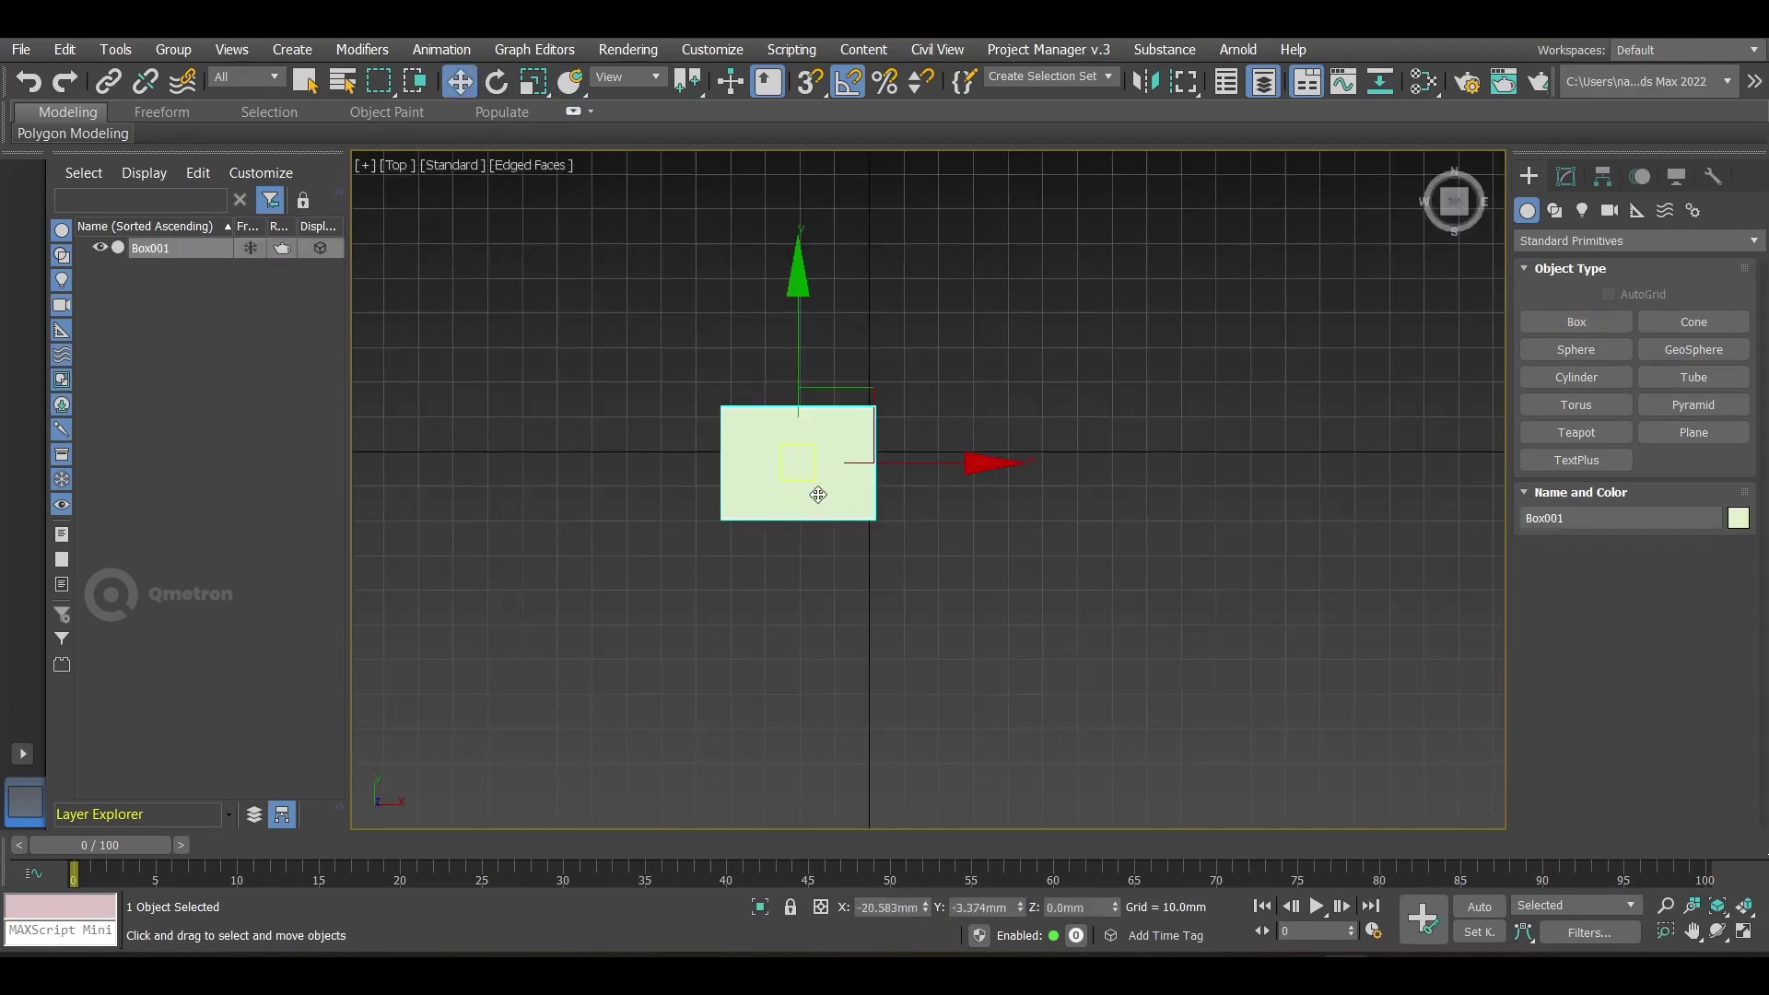
pyautogui.moveTo(804, 475); pyautogui.dragTo(807, 475)
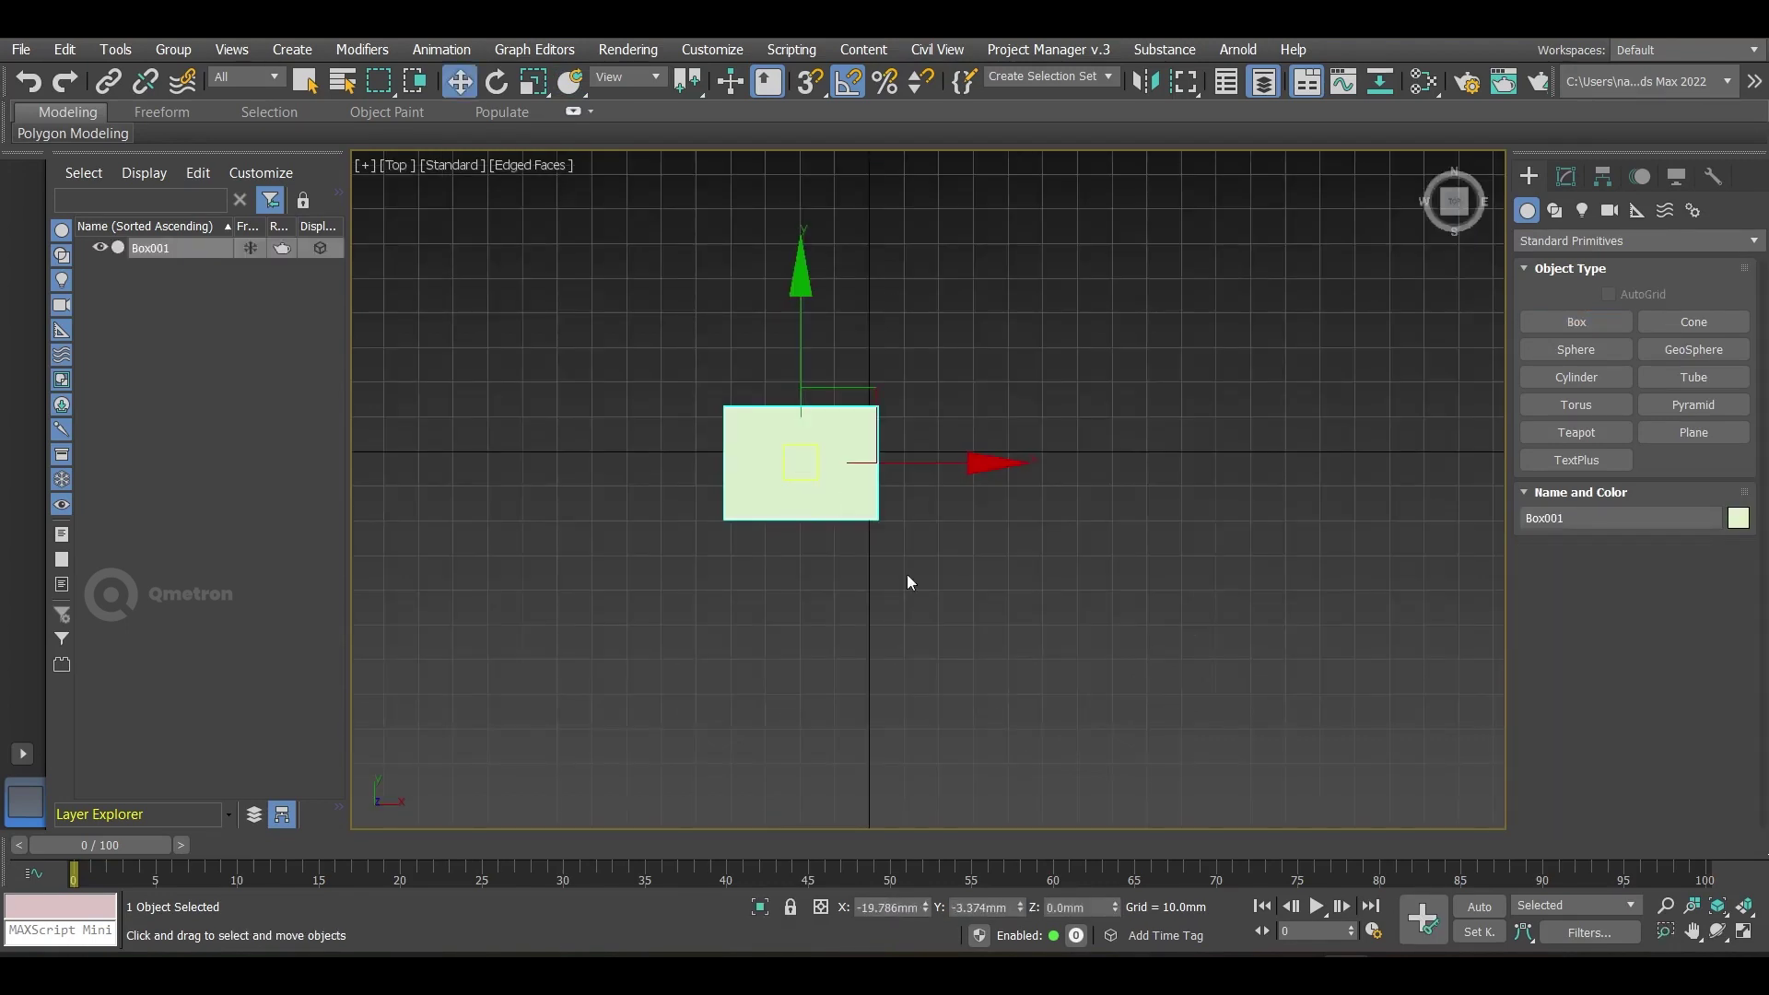
pyautogui.rightClick(926, 909)
pyautogui.rightClick(1021, 907)
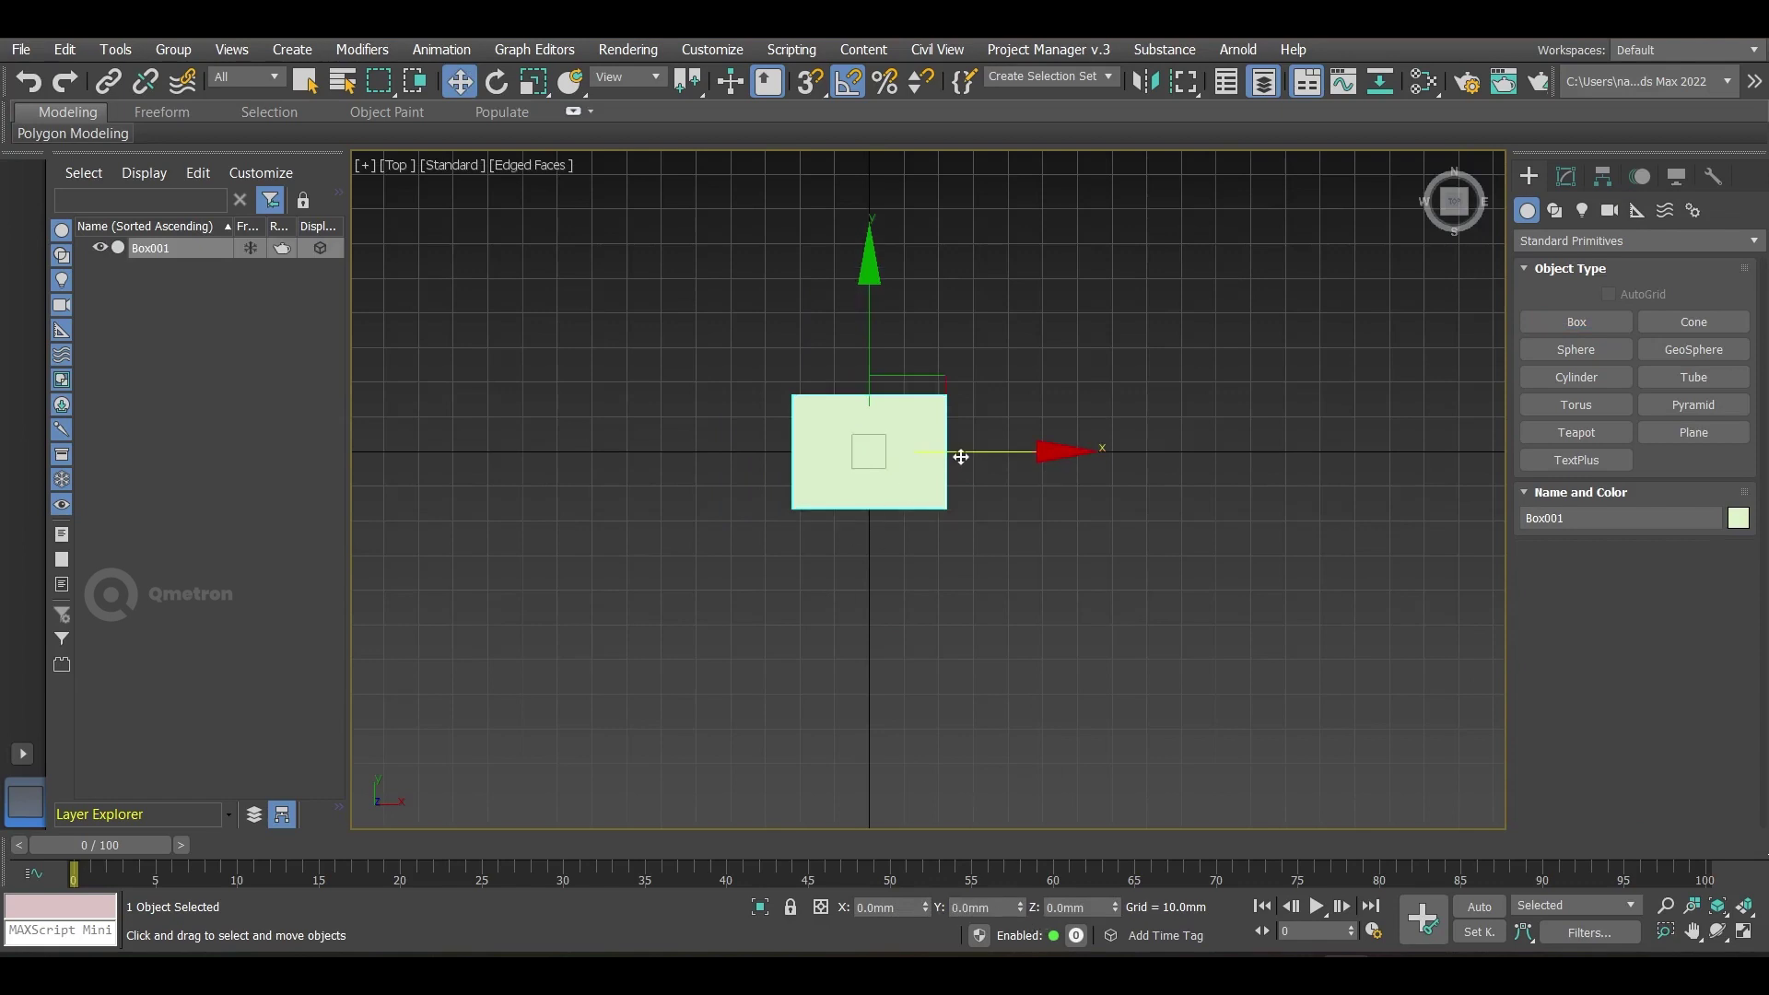
# Step: Copy the box along X to about 60 mm from the origin and scale the copy uniformly to 41 percent
pyautogui.moveTo(1019, 451)
pyautogui.keyDown('shift'); pyautogui.mouseDown()
pyautogui.moveTo(1327, 501)
pyautogui.moveTo(1225, 494)
pyautogui.mouseUp(); pyautogui.keyUp('shift')
pyautogui.click(880, 586)
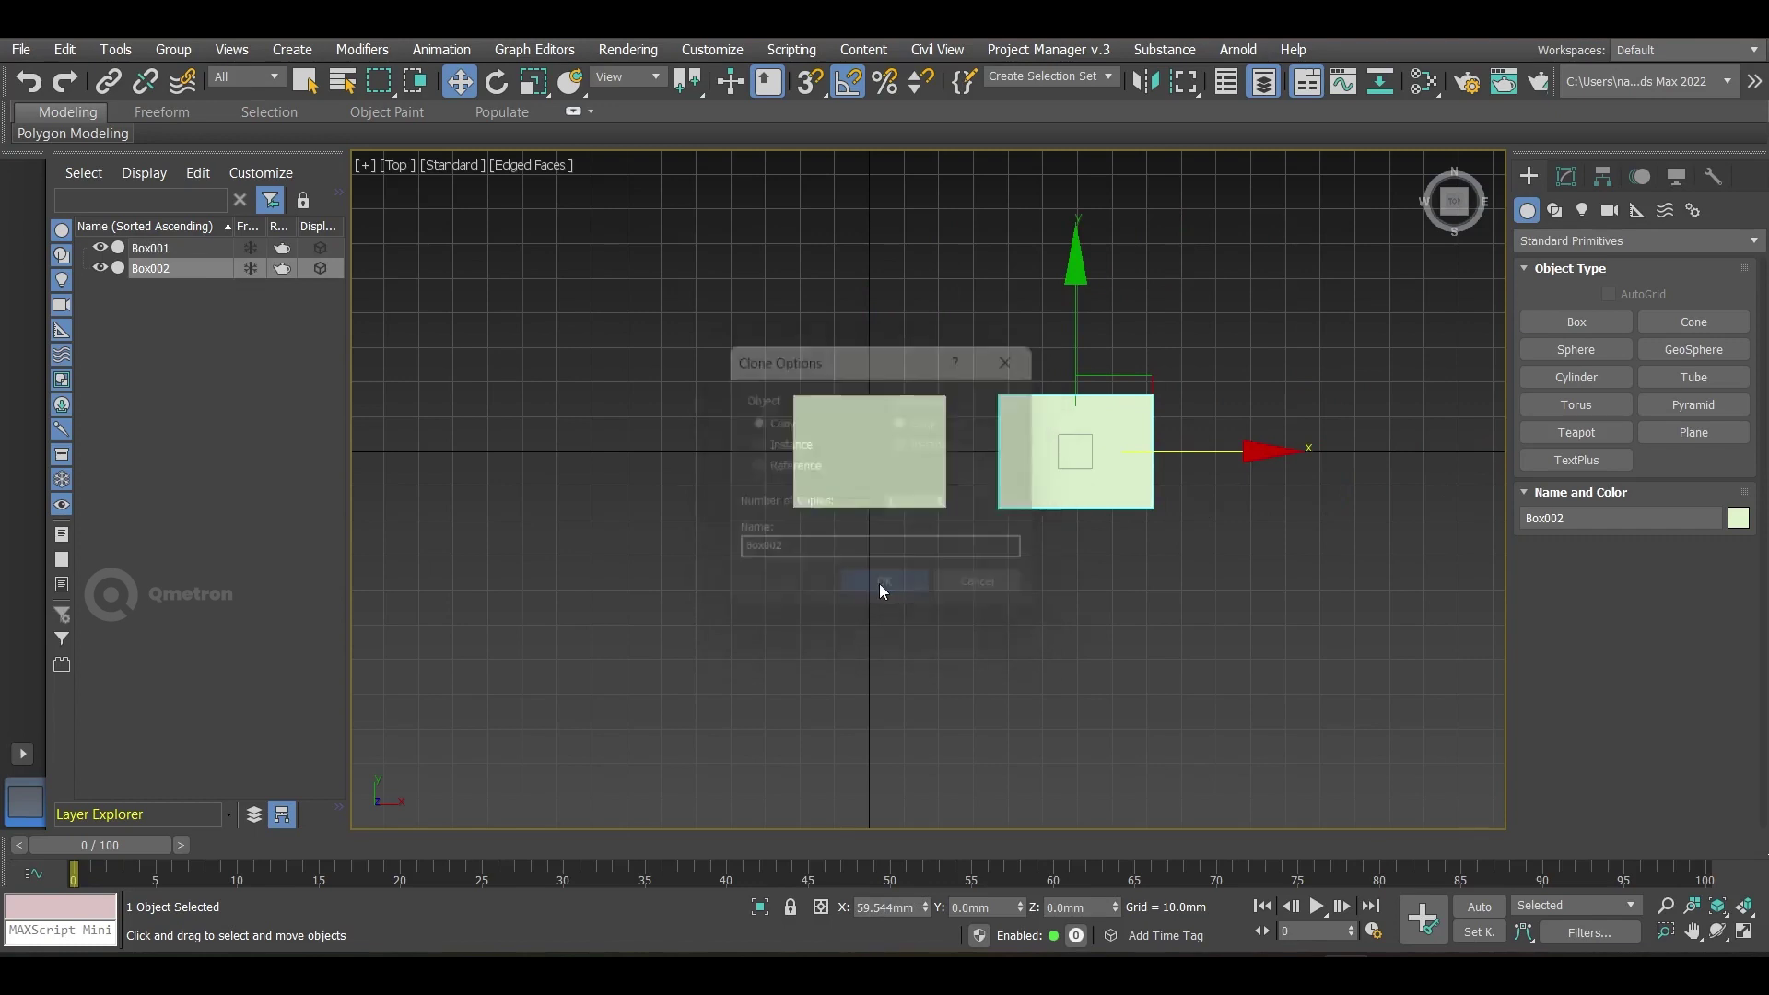
pyautogui.press('f')
pyautogui.press('z')
pyautogui.scroll(-4, 1026, 479)
pyautogui.moveTo(1248, 478)
pyautogui.mouseDown(button='middle')
pyautogui.moveTo(1107, 452)
pyautogui.moveTo(752, 436)
pyautogui.mouseUp(button='middle')
pyautogui.scroll(-4, 752, 436)
pyautogui.moveTo(443, 570); pyautogui.dragTo(848, 511, button='middle')
pyautogui.press('r')
pyautogui.moveTo(916, 514); pyautogui.dragTo(916, 549)
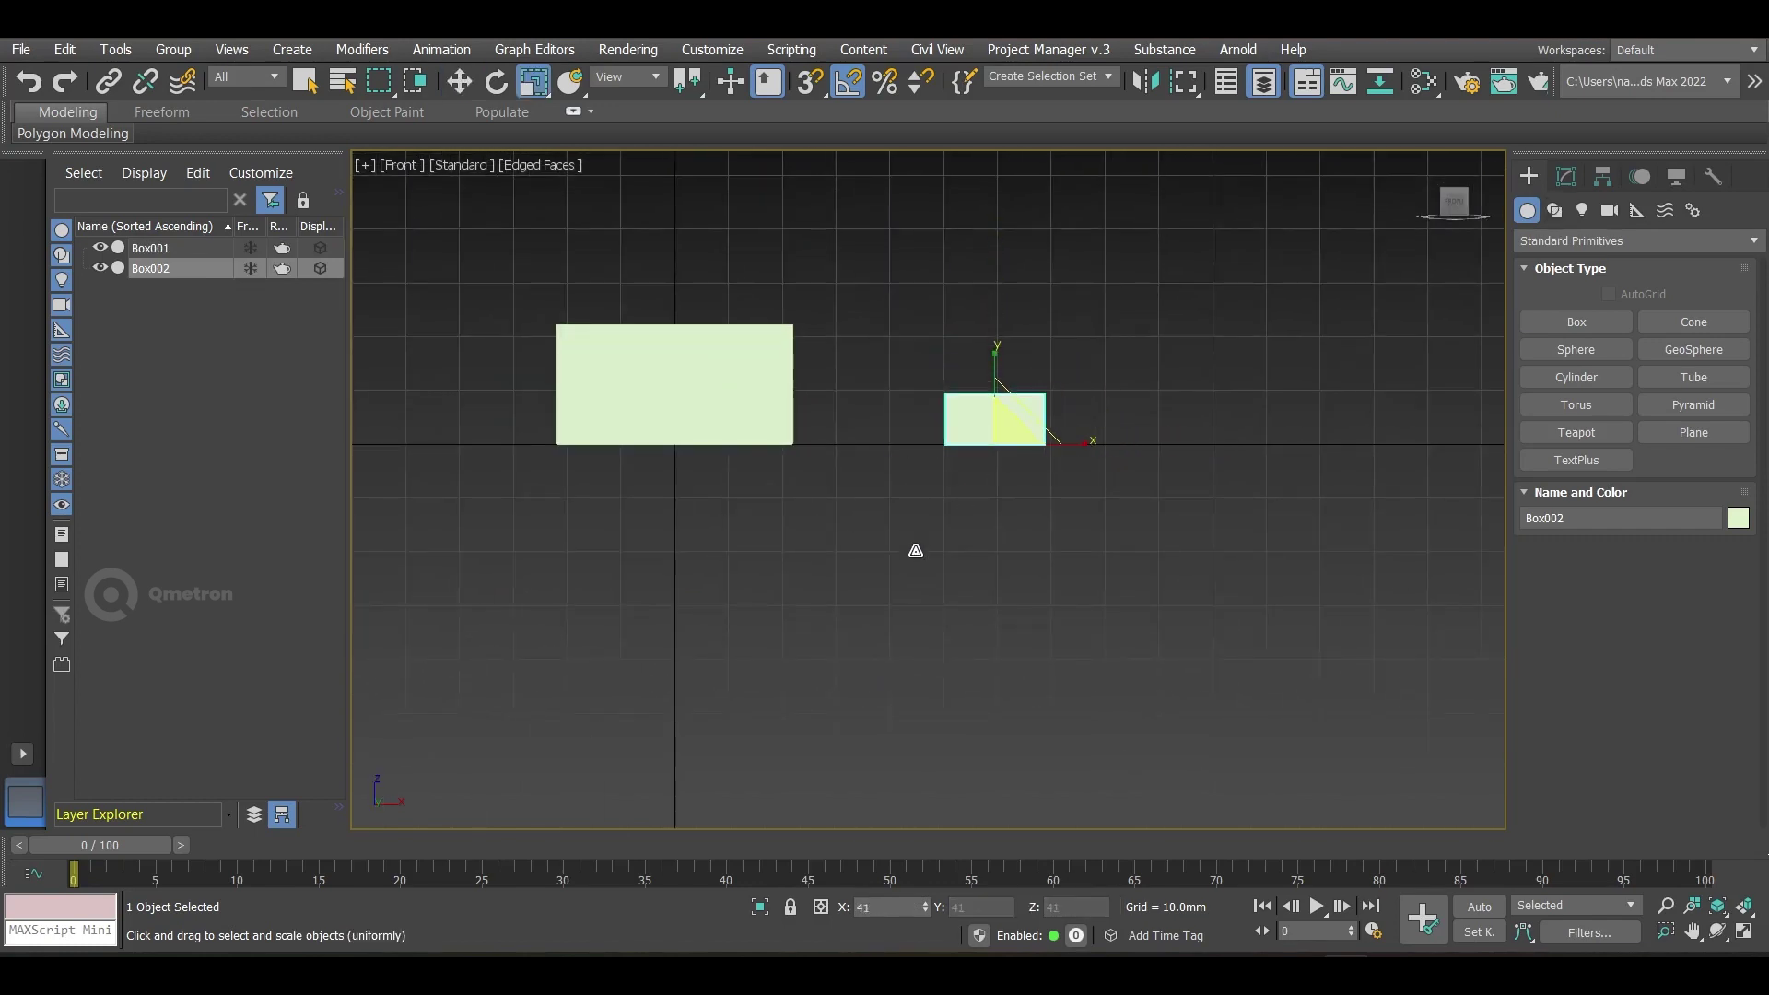
# Step: Try to move the smaller box along X in the top view up to the larger box's facing edge
pyautogui.press('w')
pyautogui.press('p')
pyautogui.press('z')
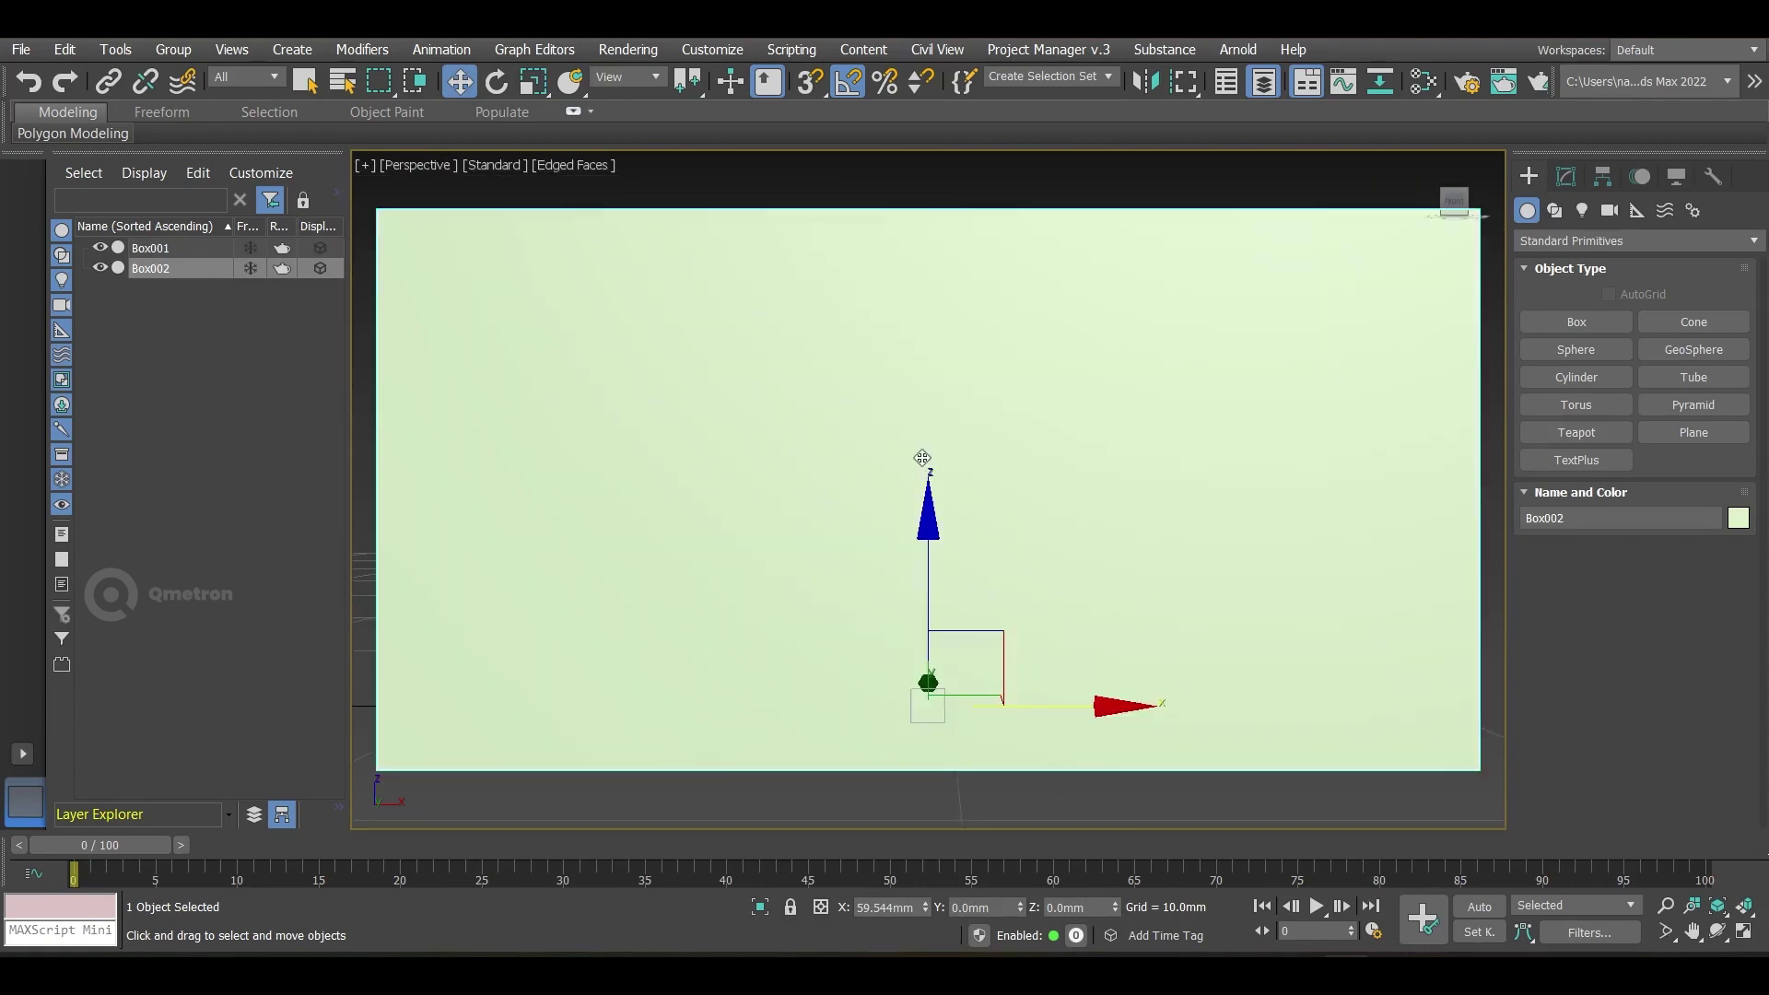
pyautogui.scroll(-5, 919, 538)
pyautogui.keyDown('alt'); pyautogui.moveTo(942, 584); pyautogui.dragTo(918, 551, button='middle'); pyautogui.keyUp('alt')
pyautogui.press('t')
pyautogui.scroll(-5, 904, 516)
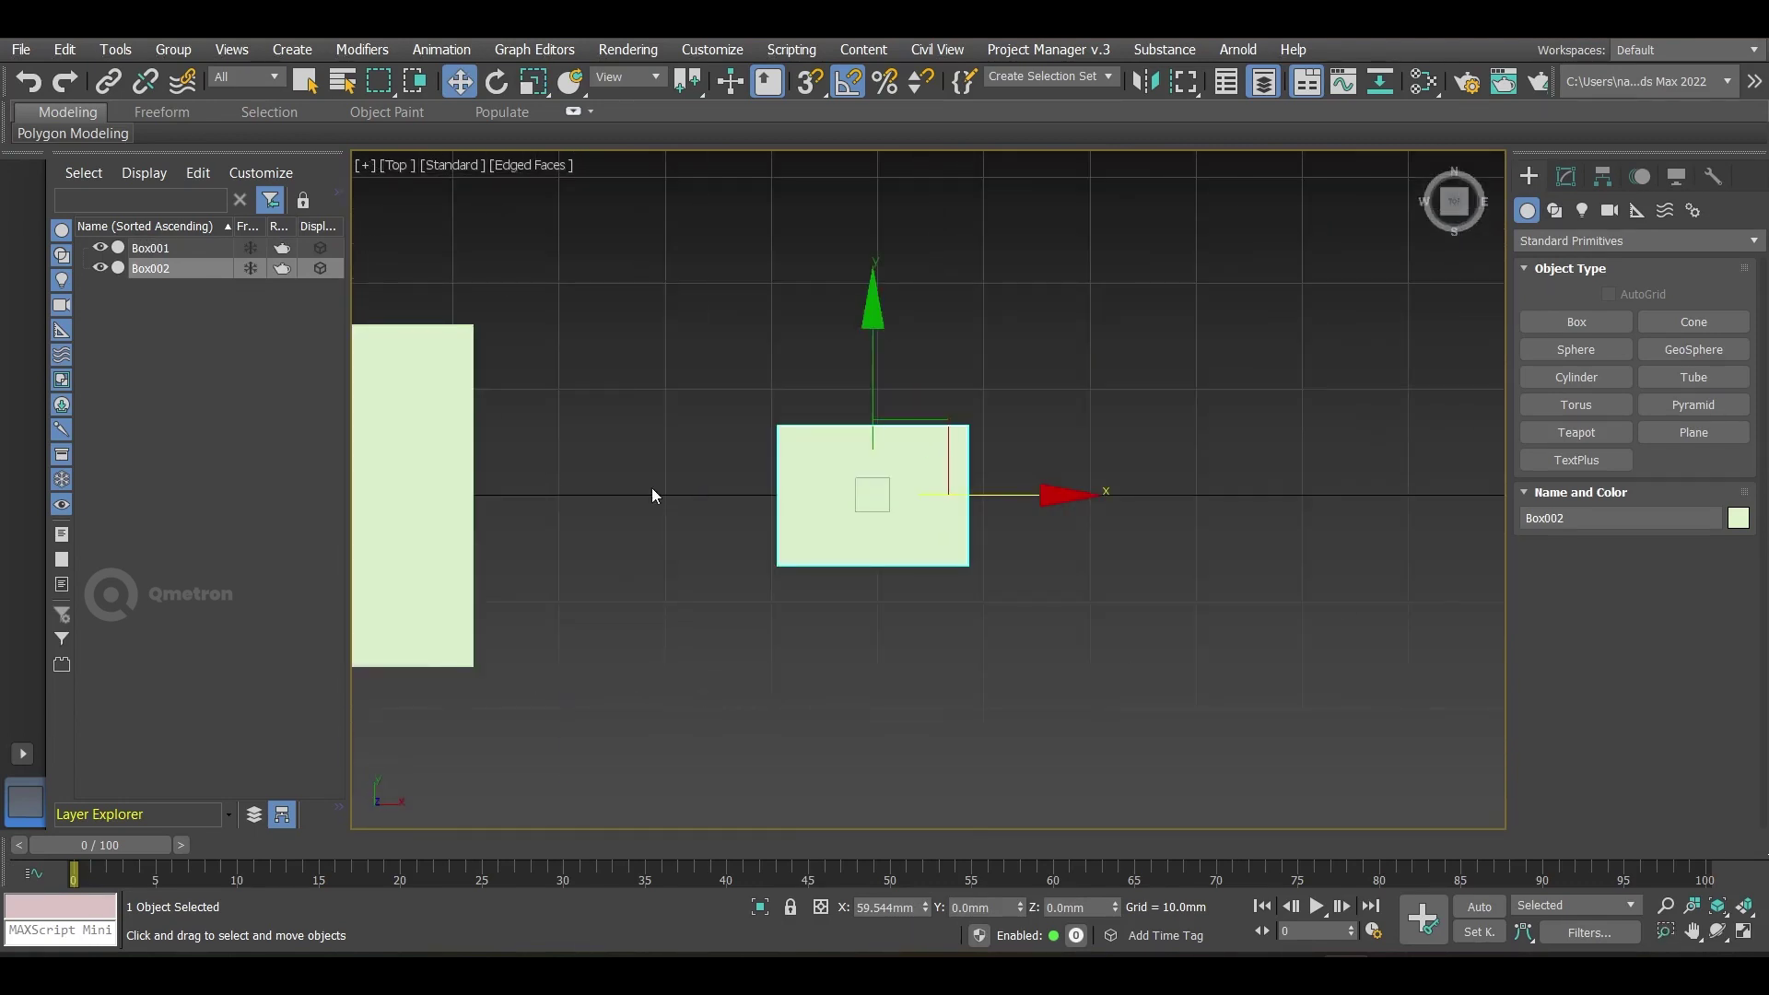
pyautogui.moveTo(695, 488); pyautogui.dragTo(993, 495, button='middle')
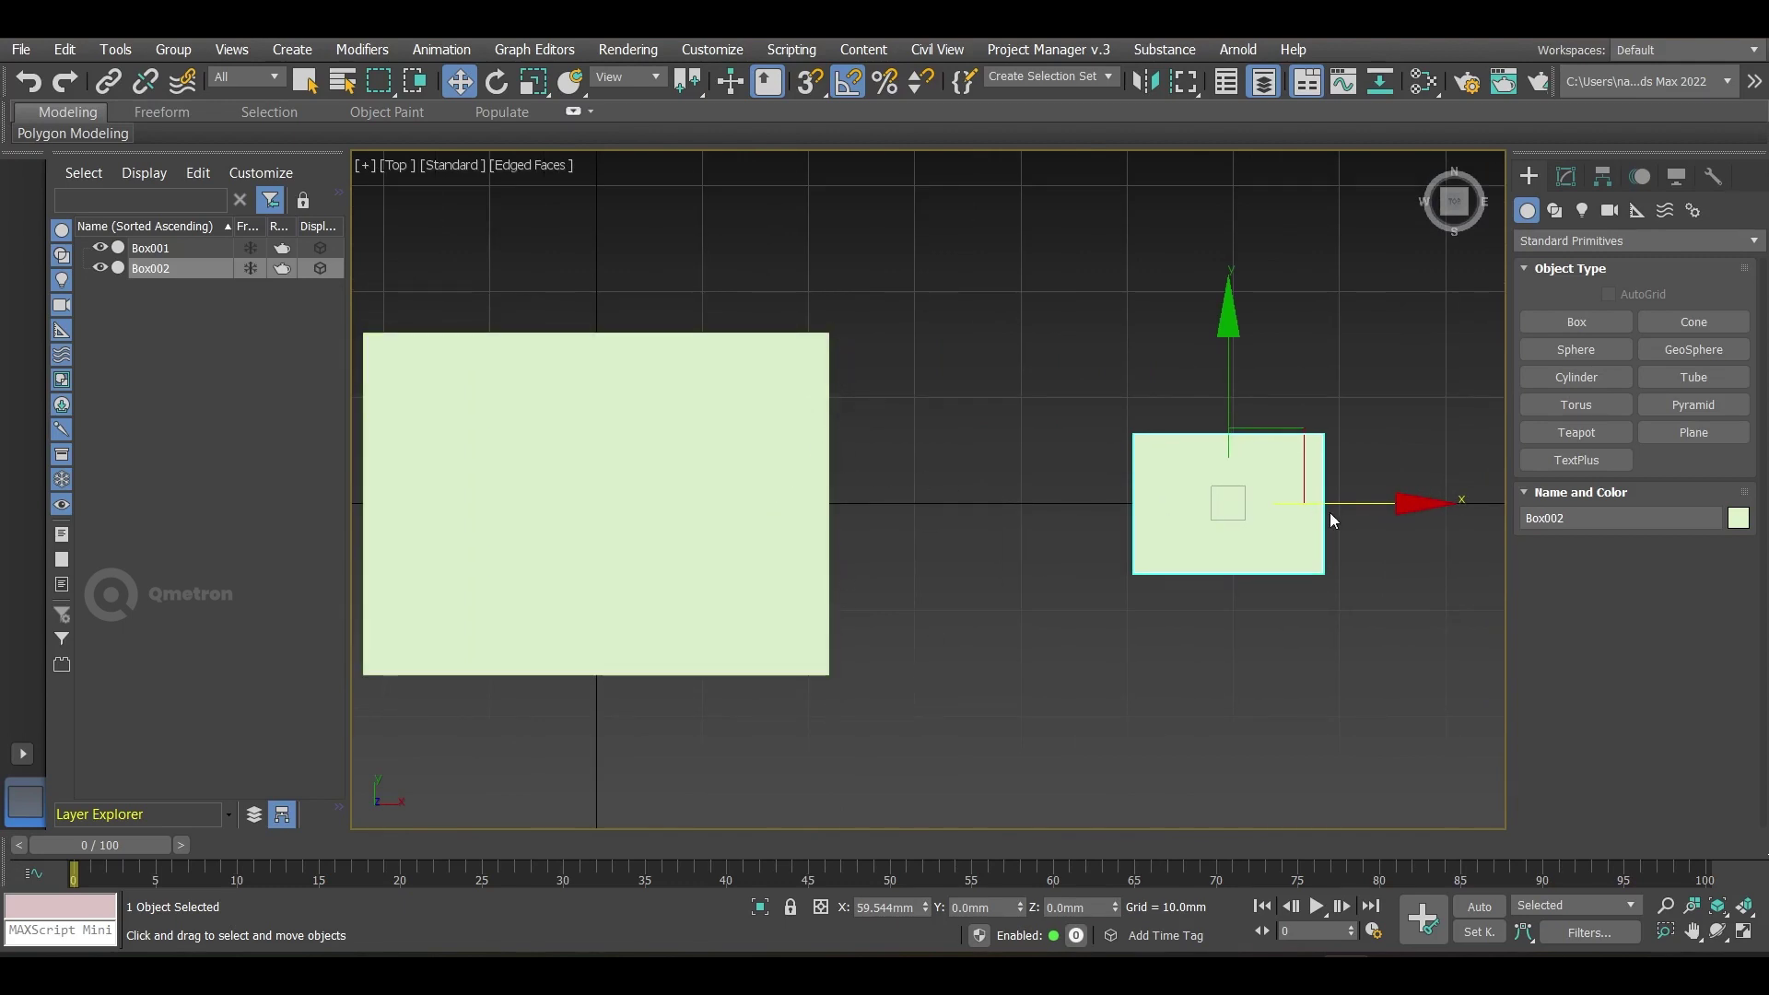
pyautogui.moveTo(1343, 505); pyautogui.dragTo(1033, 513)
pyautogui.scroll(6, 805, 446)
pyautogui.moveTo(1063, 359); pyautogui.dragTo(1035, 368)
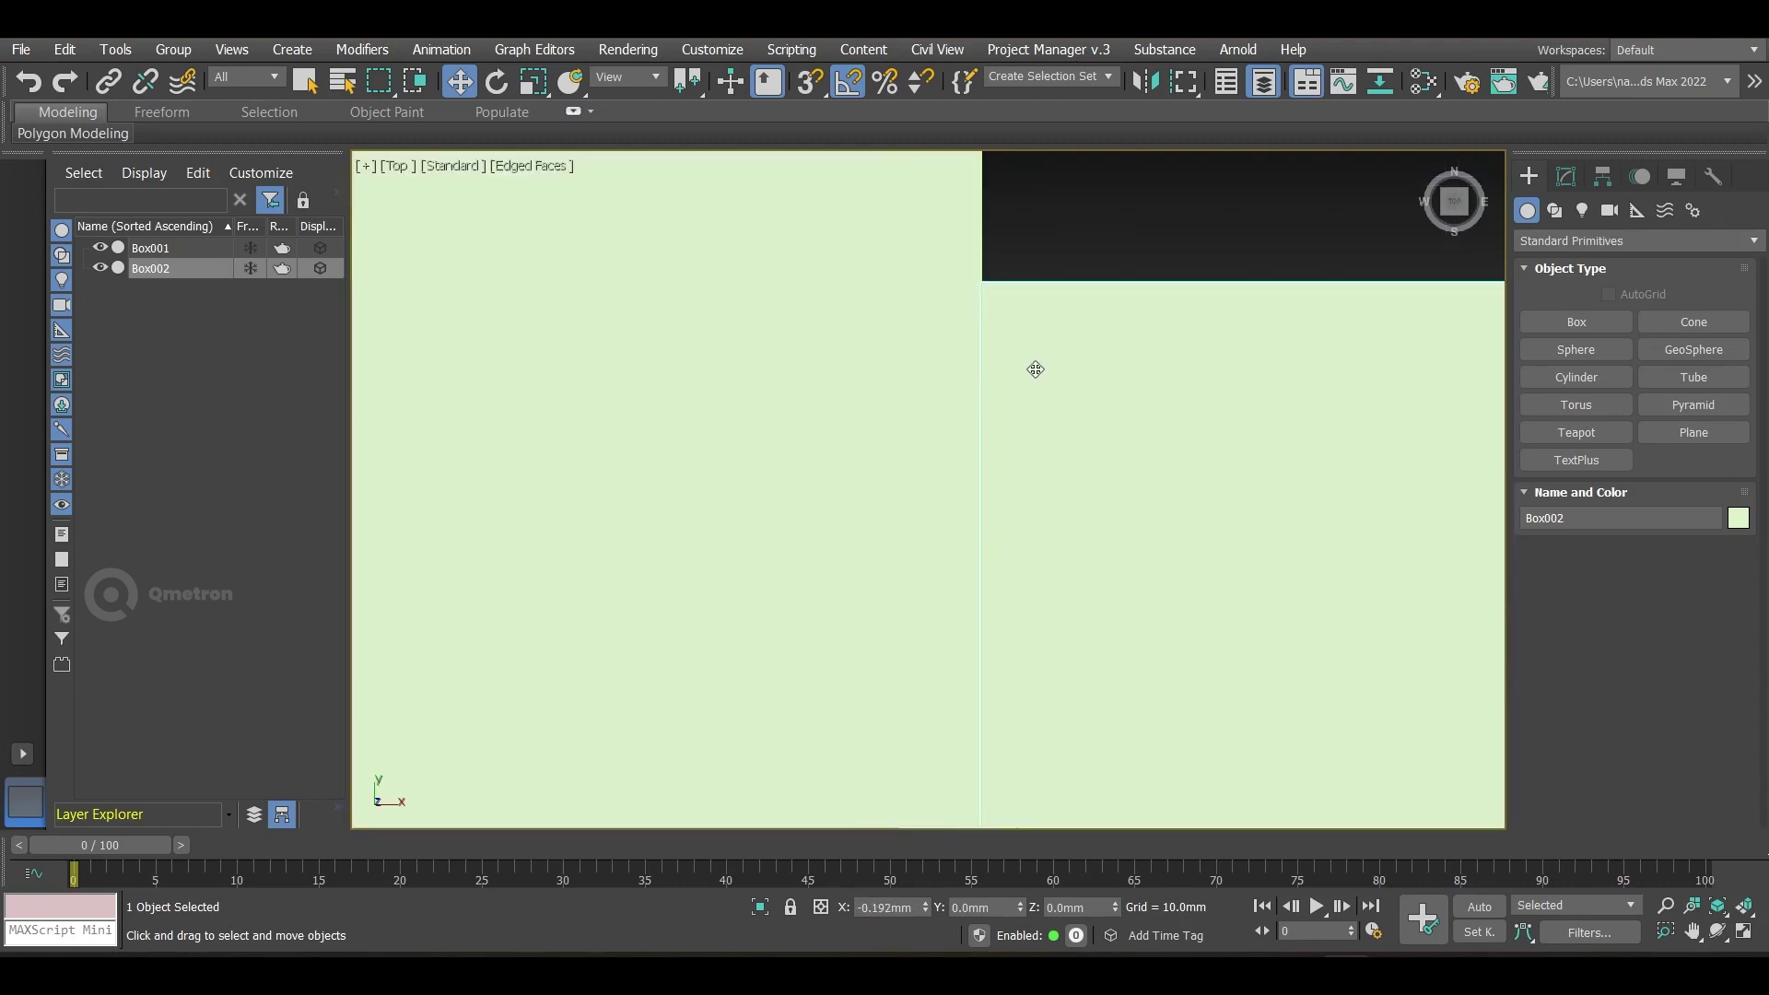
# Step: Try to close the remaining gap between the two boxes by nudging the smaller box along X
pyautogui.scroll(10, 1014, 337)
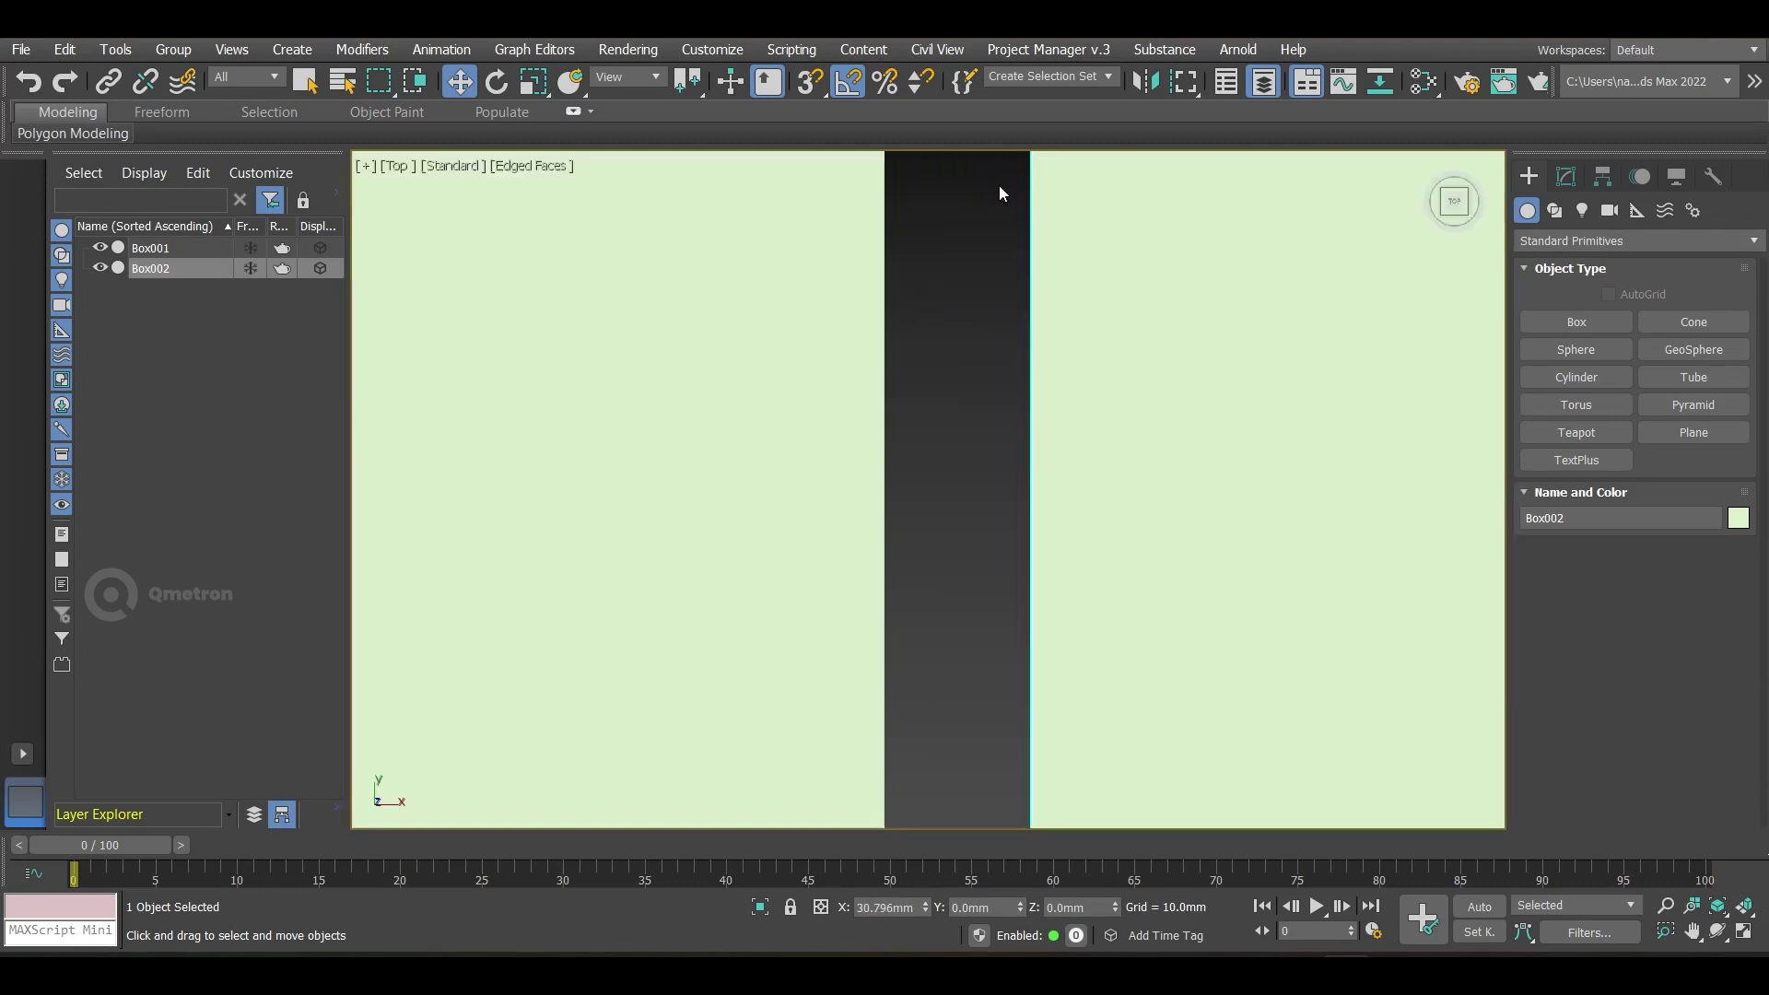
pyautogui.moveTo(922, 185); pyautogui.dragTo(887, 568, button='middle')
pyautogui.scroll(4, 888, 553)
pyautogui.moveTo(1323, 522); pyautogui.dragTo(1196, 528)
# Step: Undo the manual moves of the smaller box
pyautogui.hotkey('ctrl', 'z')
pyautogui.hotkey('ctrl', 'z')
pyautogui.scroll(-15, 924, 486)
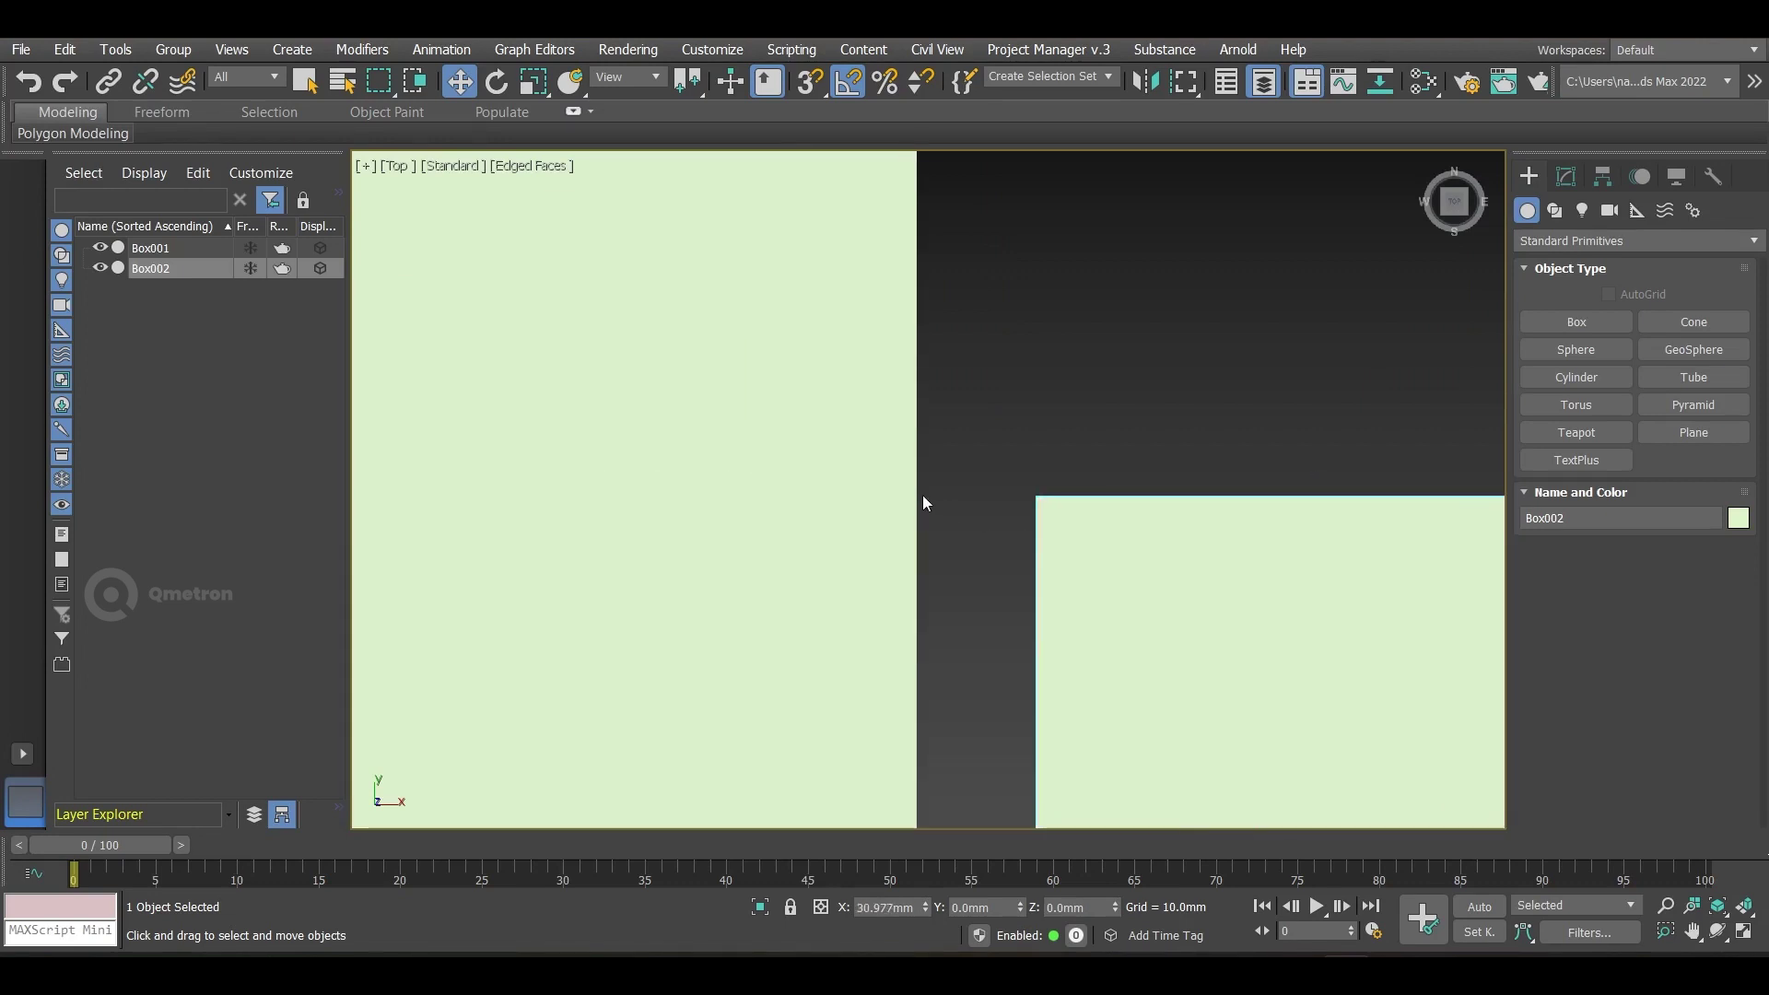
pyautogui.hotkey('ctrl', 'z')
pyautogui.scroll(-5, 923, 483)
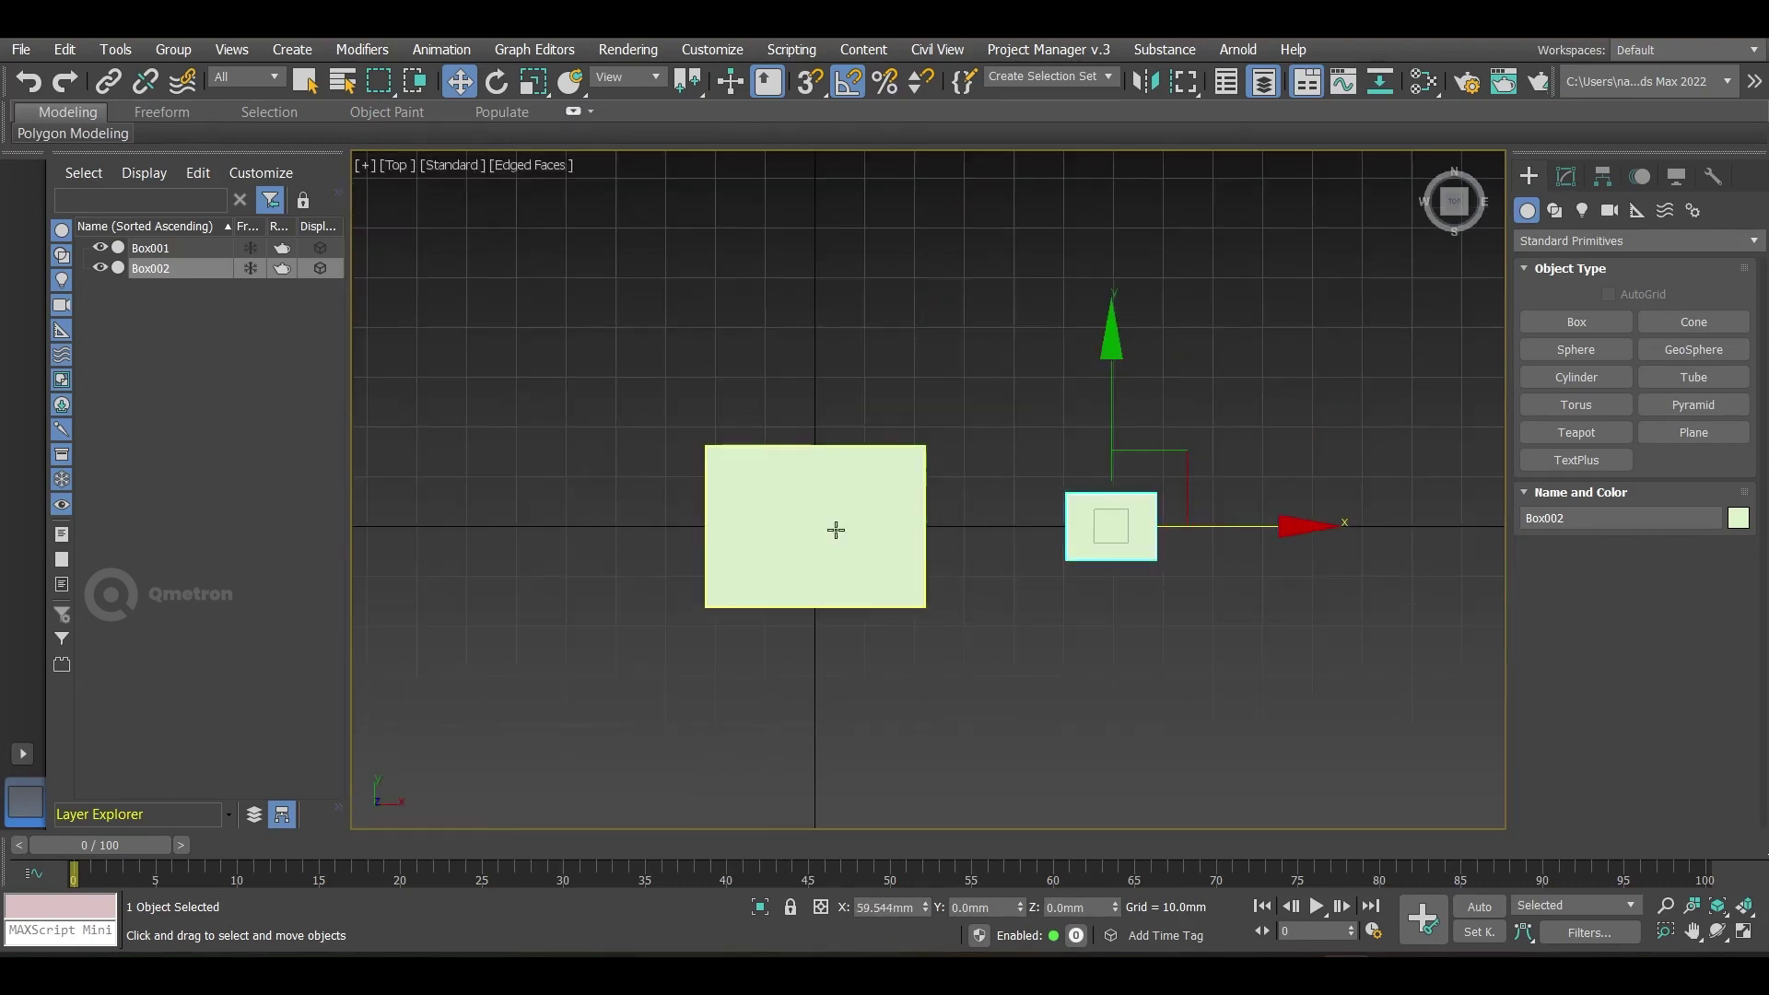
# Step: Examine the variants of the Align tool with the smaller box selected in the top view
pyautogui.keyDown('alt'); pyautogui.moveTo(1043, 606); pyautogui.dragTo(1041, 601, button='middle'); pyautogui.keyUp('alt')
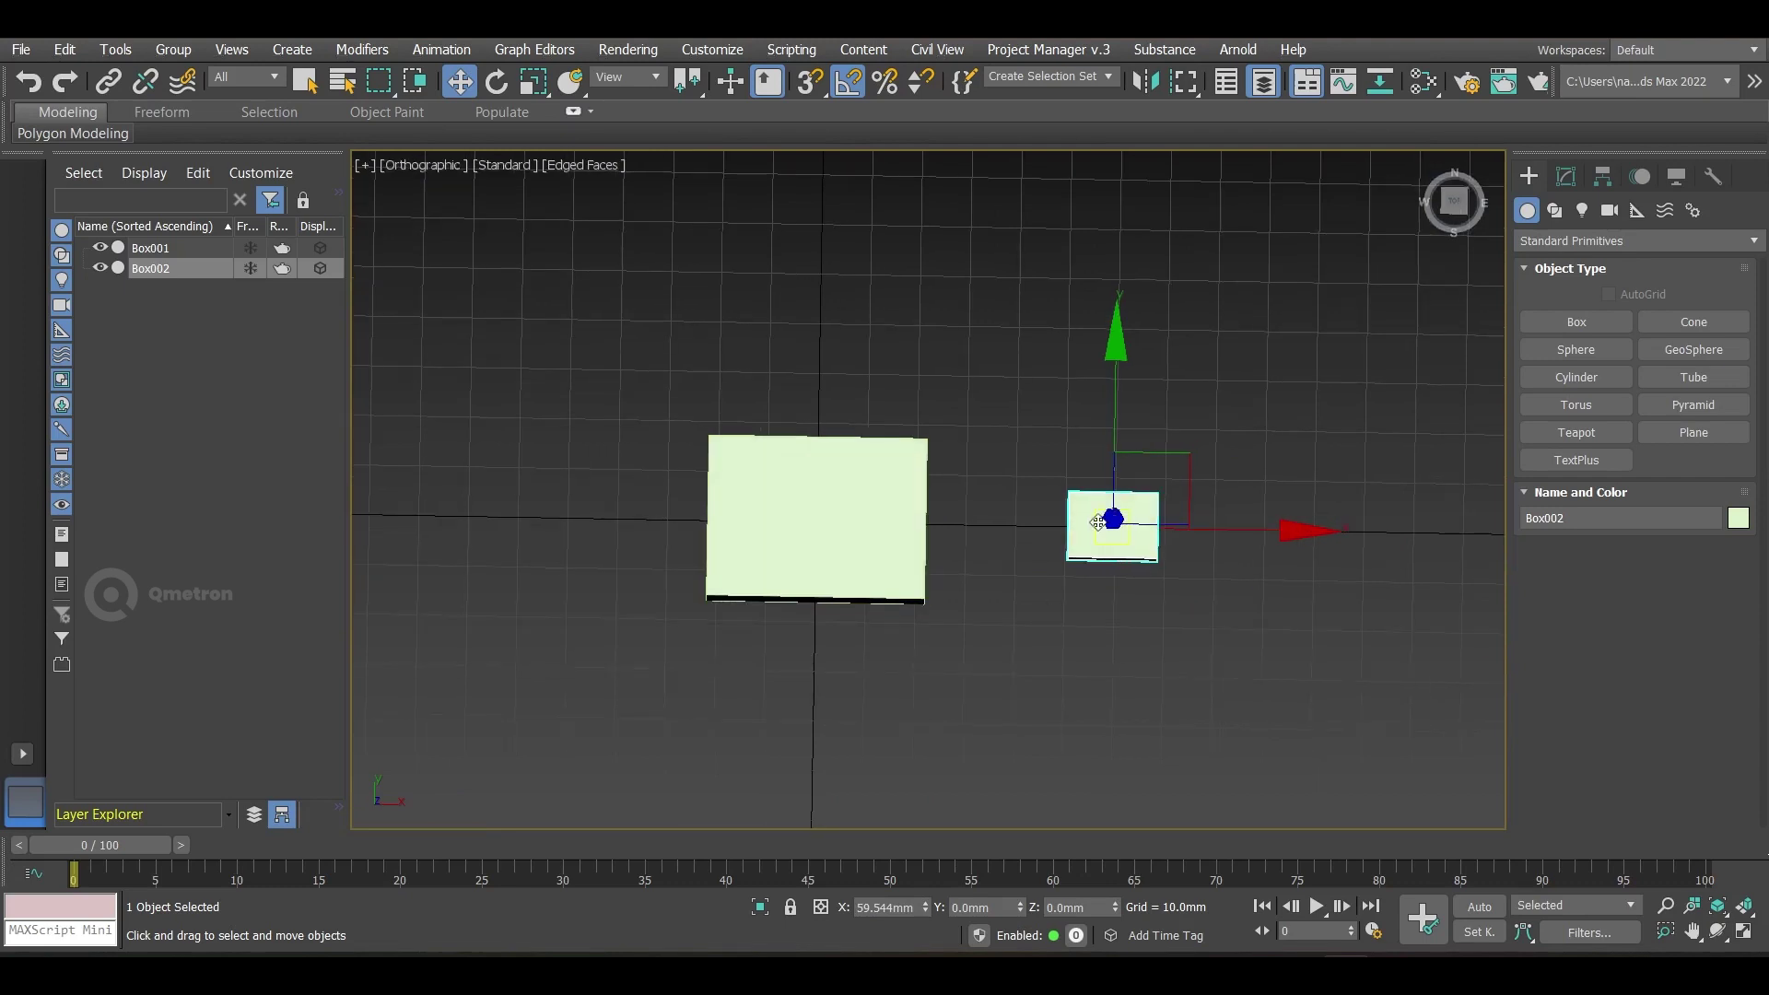
pyautogui.press('t')
pyautogui.press('z')
pyautogui.moveTo(1182, 94); pyautogui.dragTo(1183, 99)
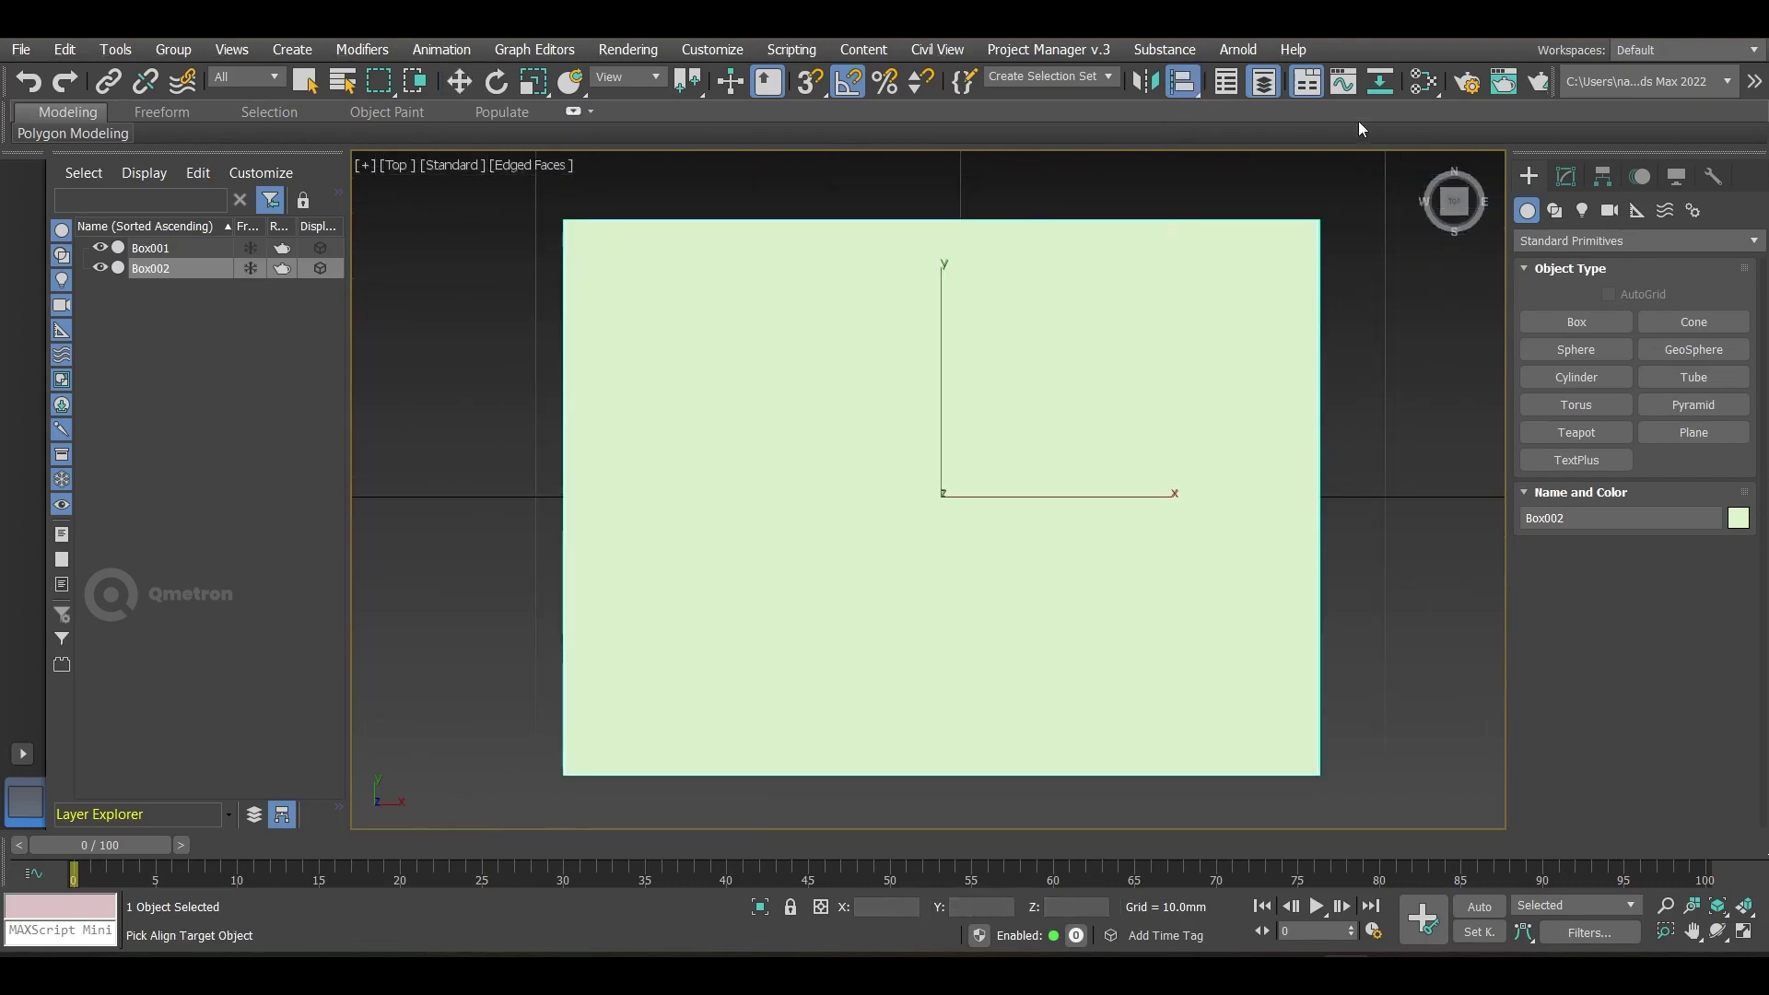
pyautogui.click(1176, 88)
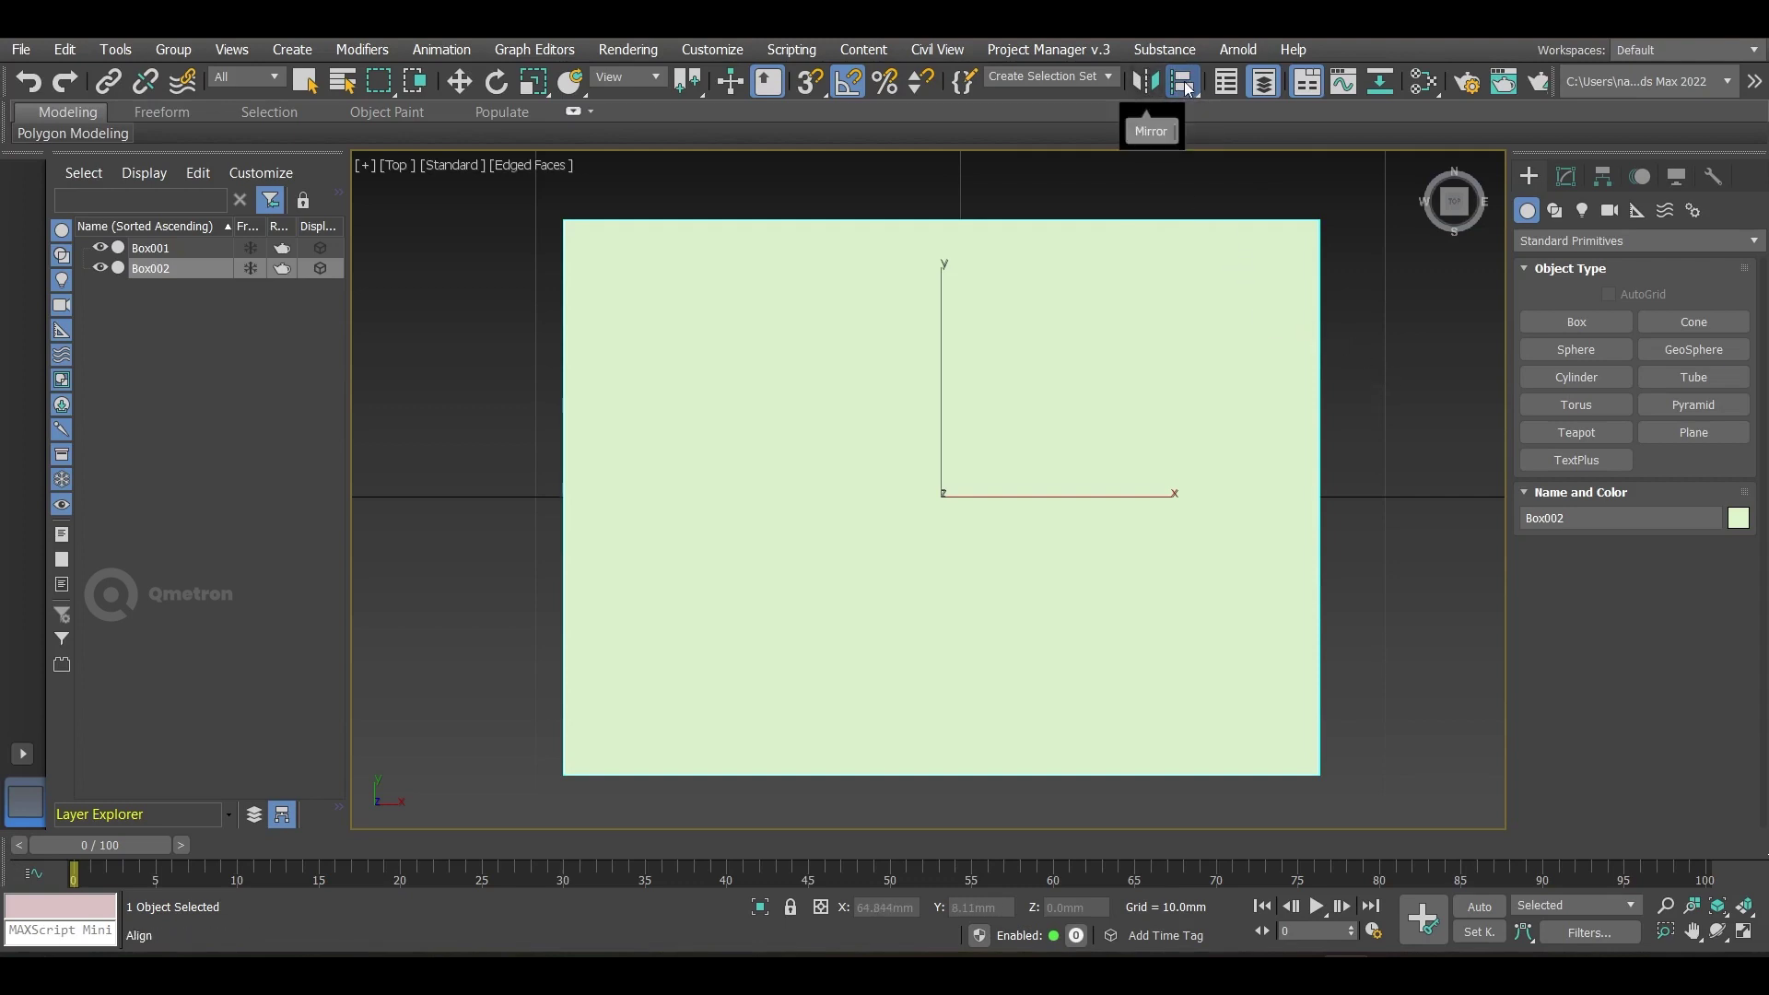
pyautogui.moveTo(1185, 84); pyautogui.dragTo(1185, 85)
pyautogui.moveTo(1198, 197); pyautogui.dragTo(1194, 258)
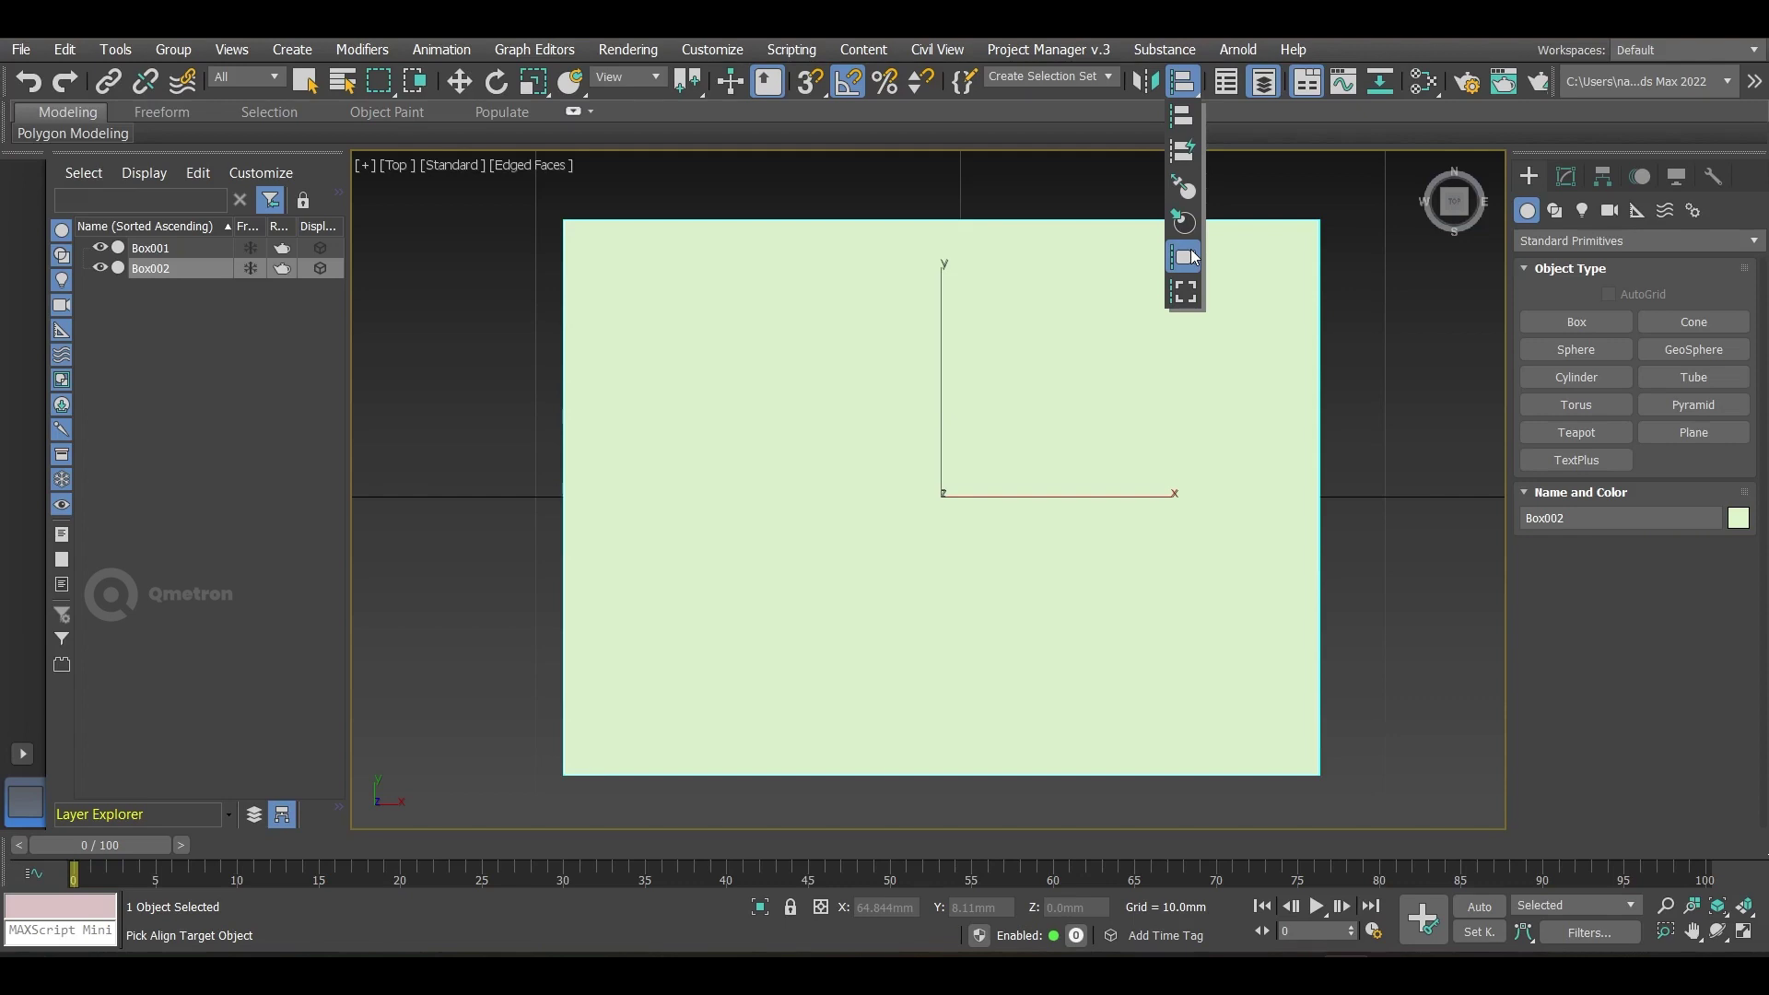
pyautogui.moveTo(1194, 258); pyautogui.dragTo(1191, 87)
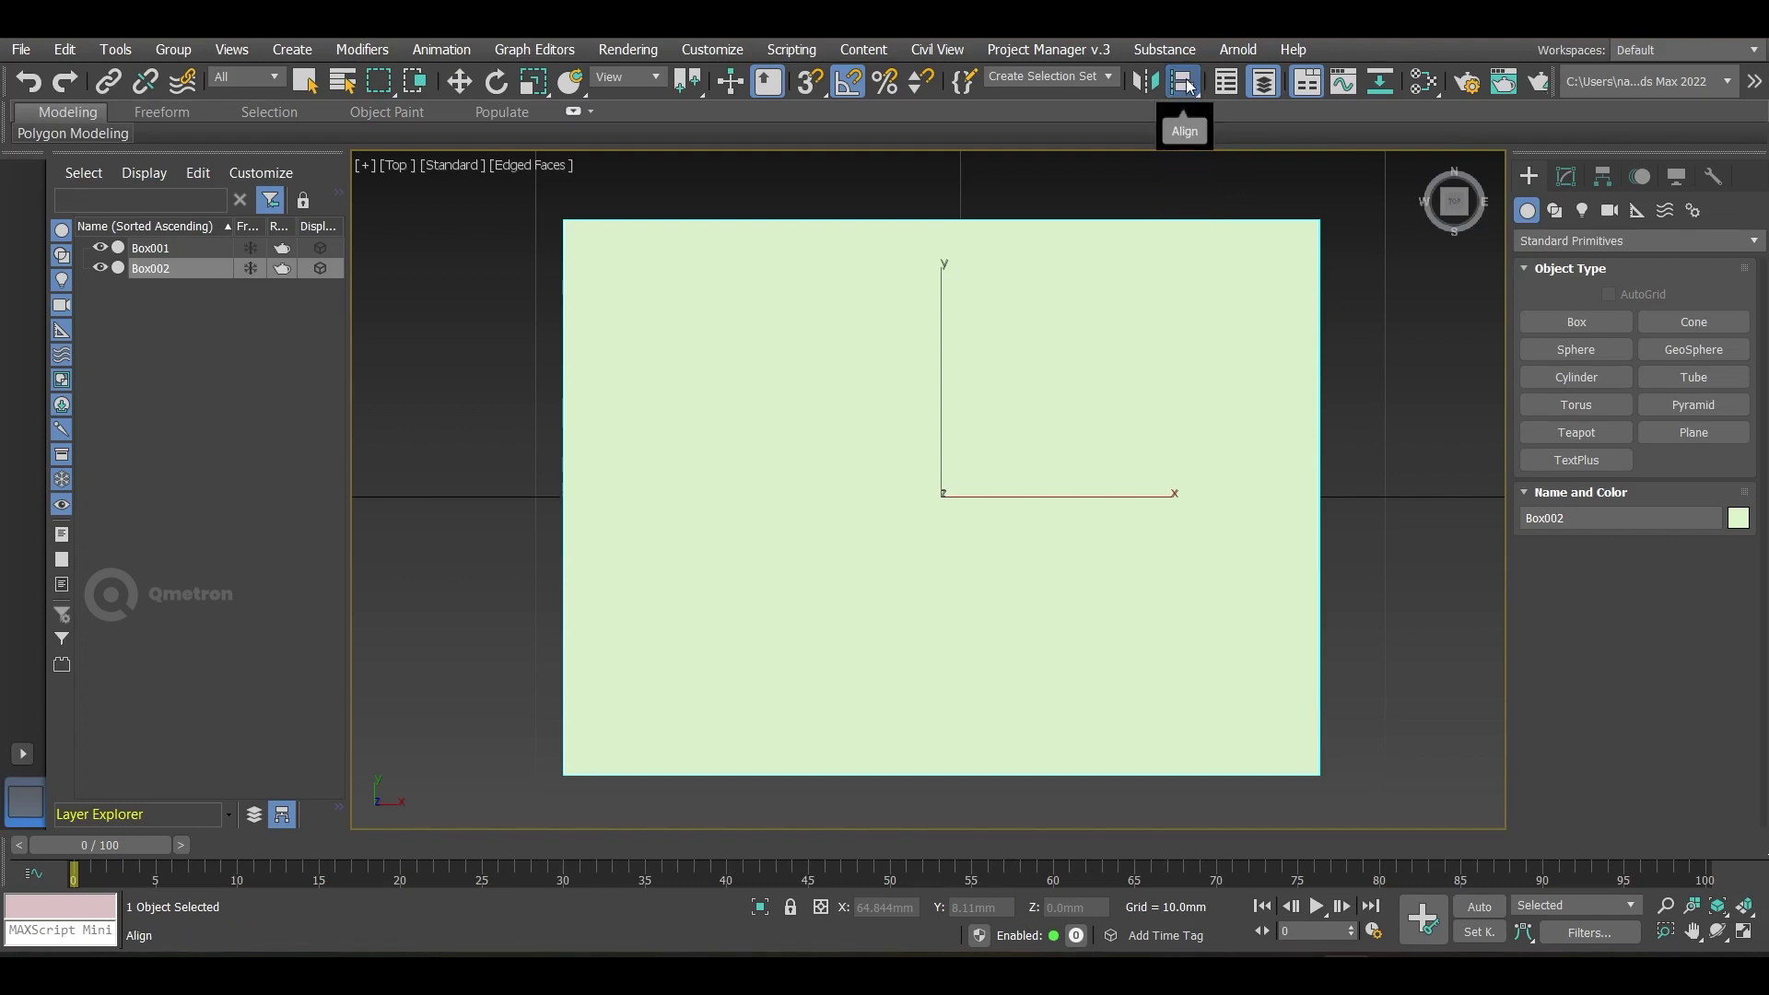
pyautogui.click(1190, 86)
pyautogui.scroll(-5, 1165, 300)
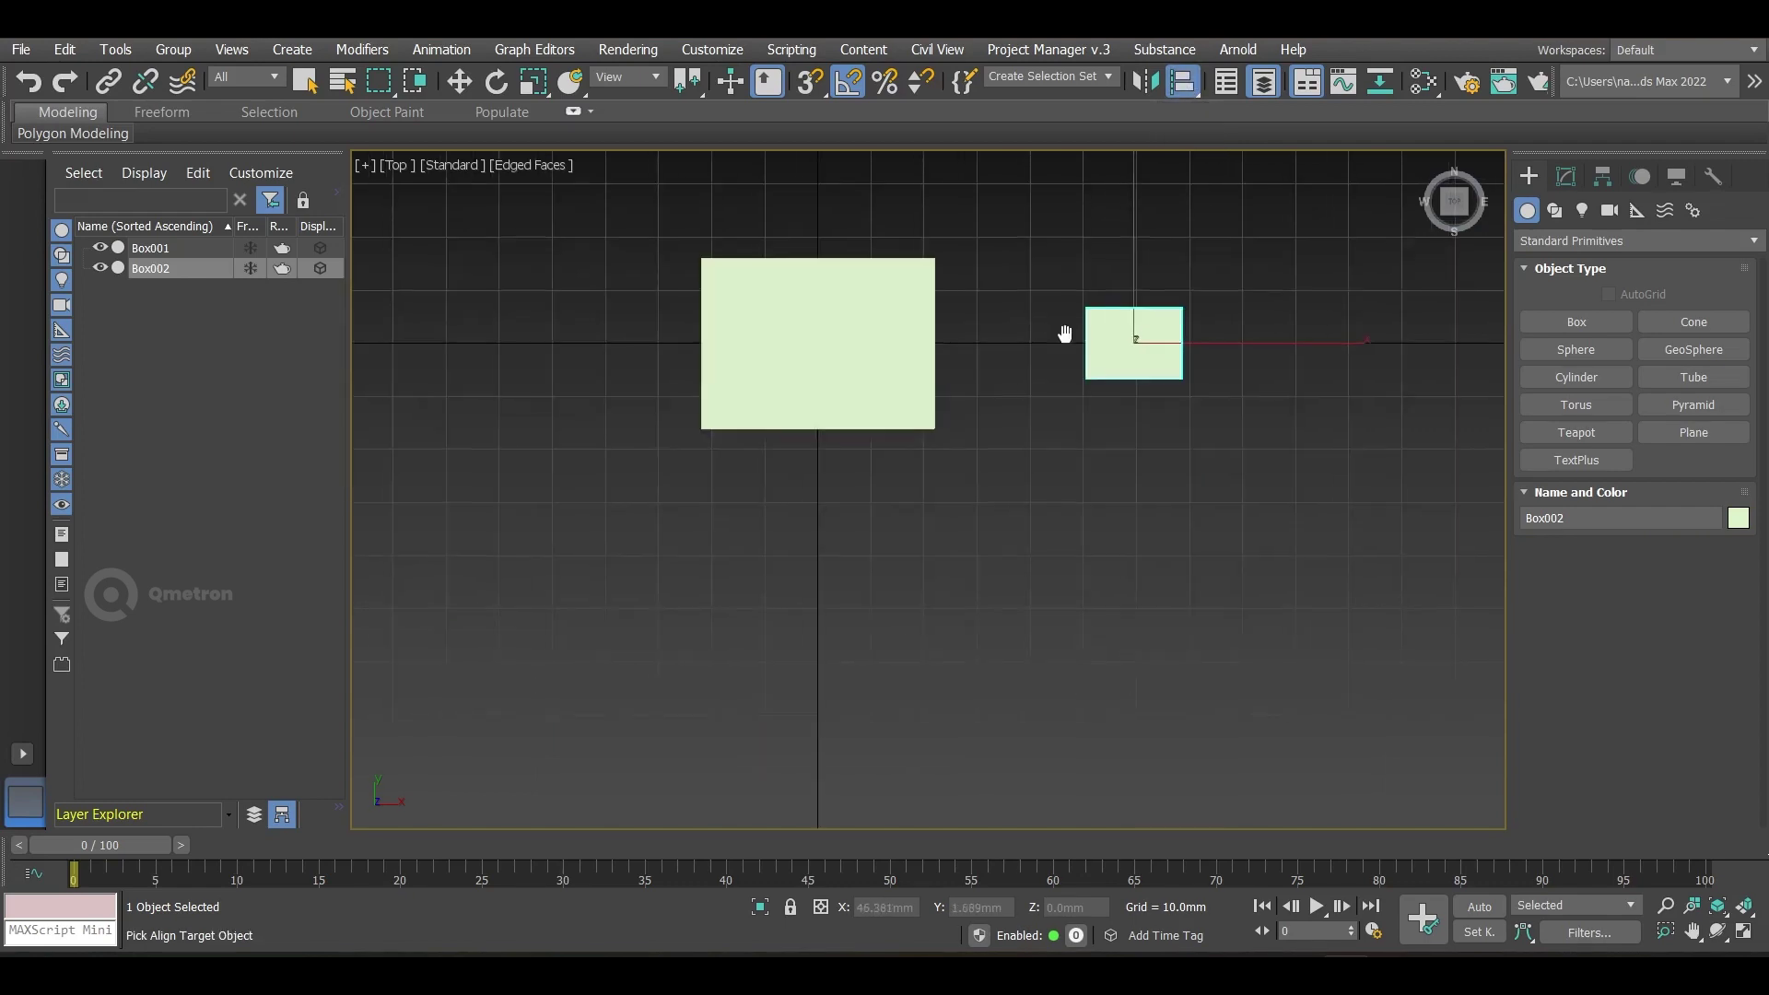
pyautogui.moveTo(1067, 332); pyautogui.dragTo(1194, 422, button='middle')
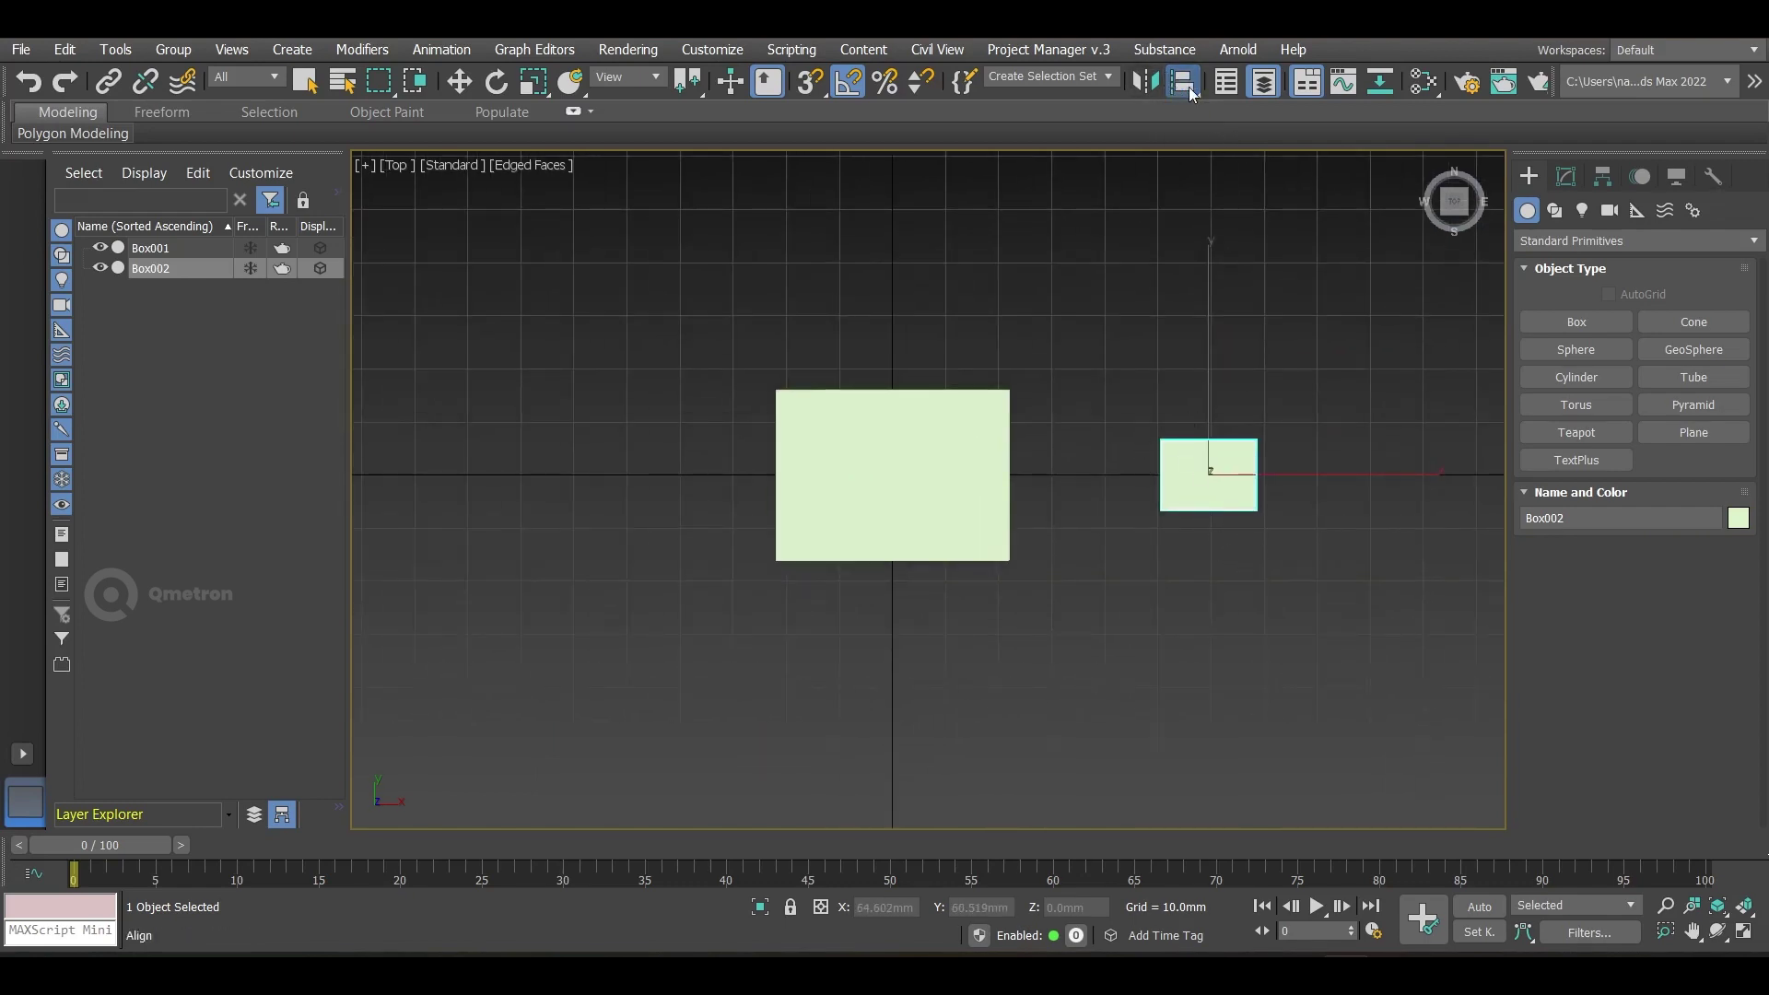
pyautogui.click(1189, 86)
pyautogui.click(1275, 544)
pyautogui.moveTo(1335, 551); pyautogui.dragTo(1236, 557, button='middle')
pyautogui.scroll(3, 1109, 479)
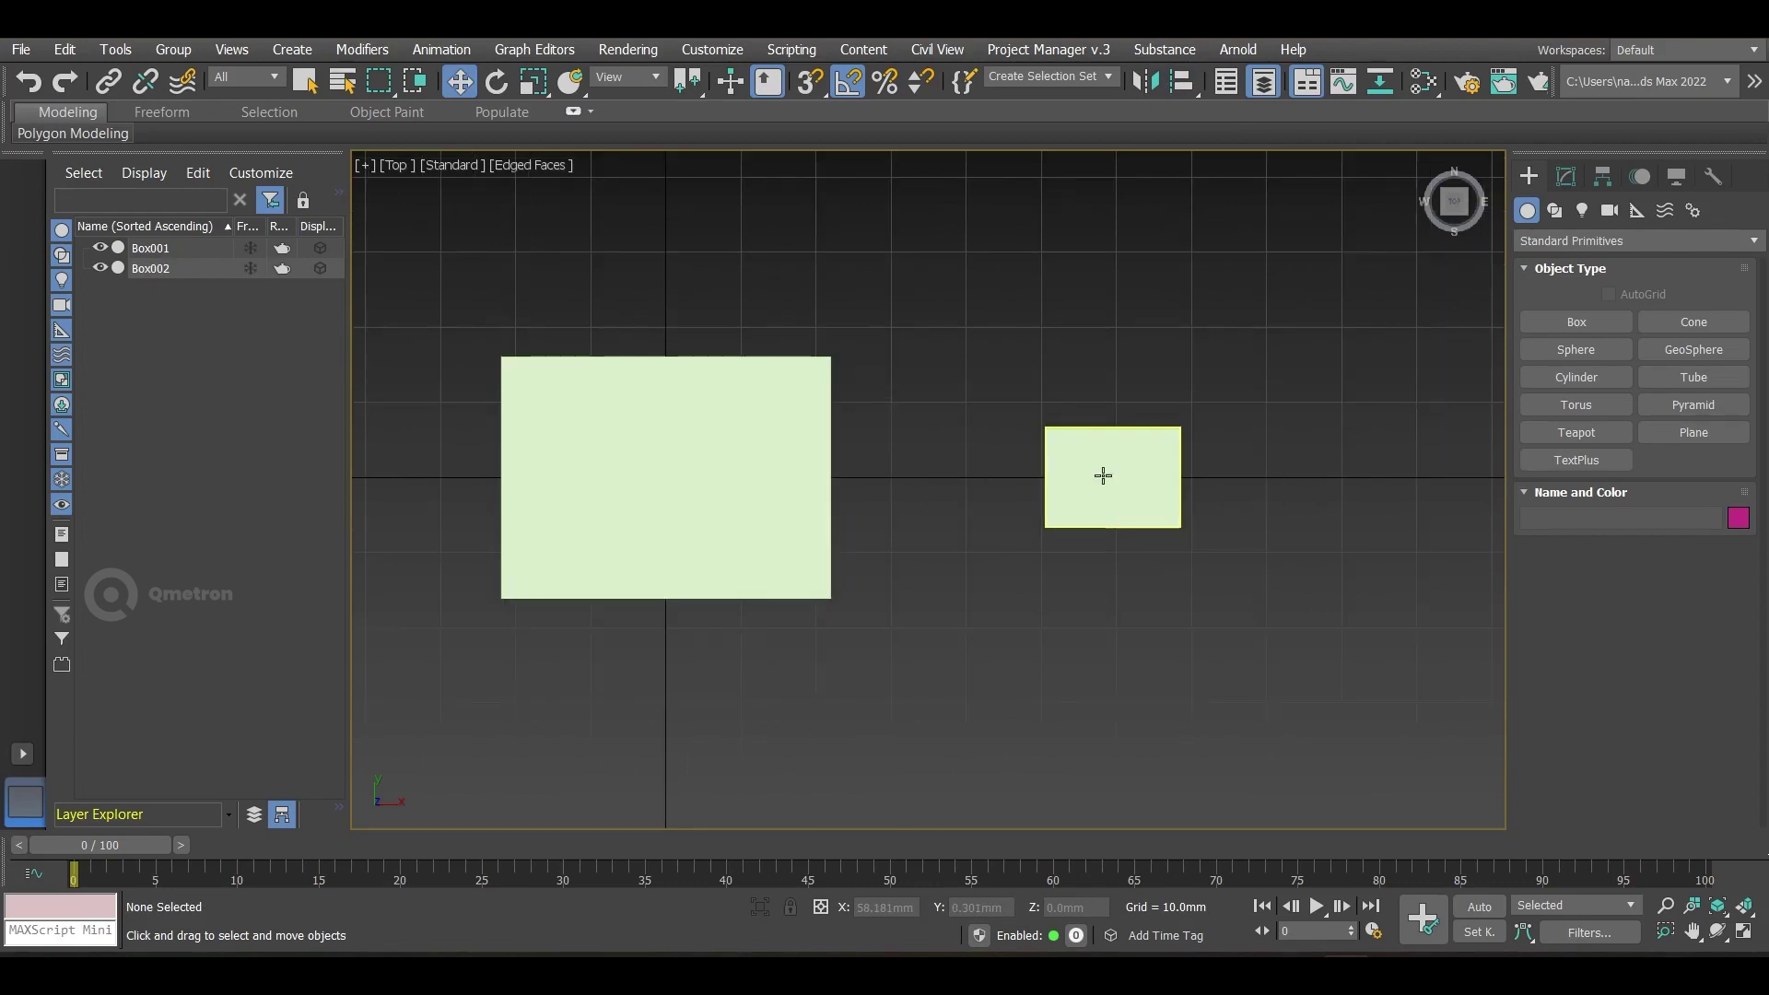
# Step: Align the smaller box to the larger box in X, Y and Z position, matching its Minimum to the target's Pivot Point
pyautogui.click(1149, 493)
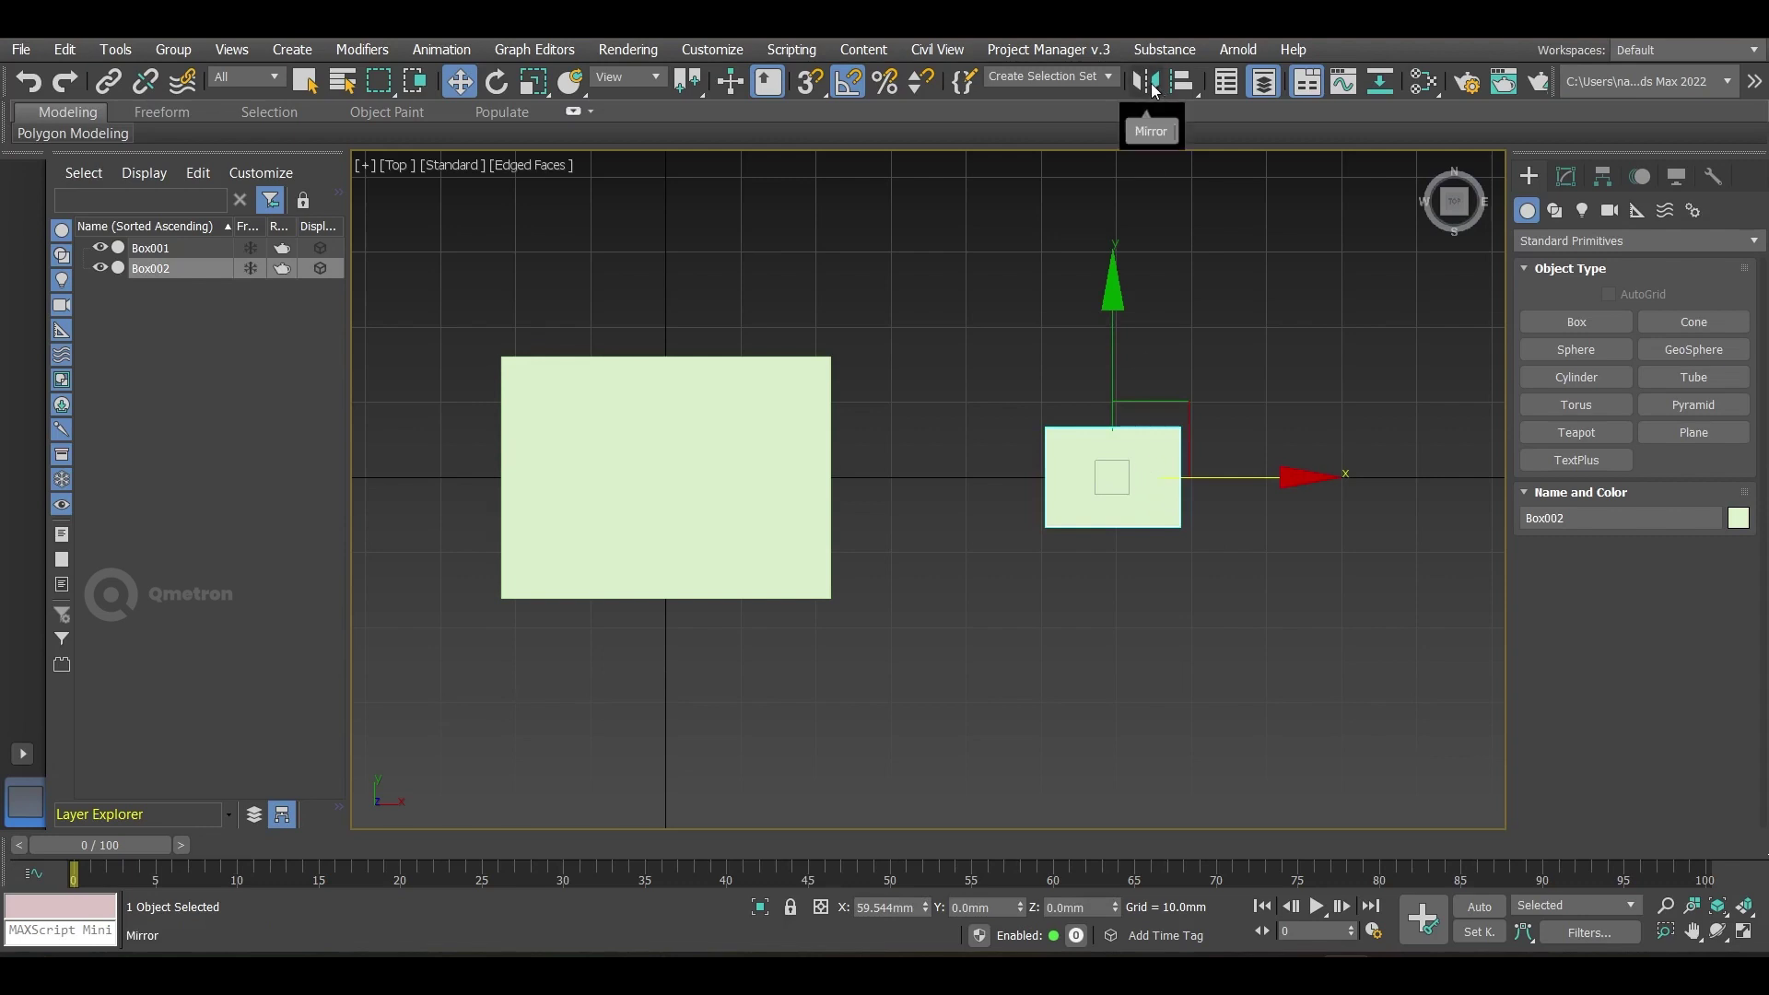
pyautogui.click(1184, 83)
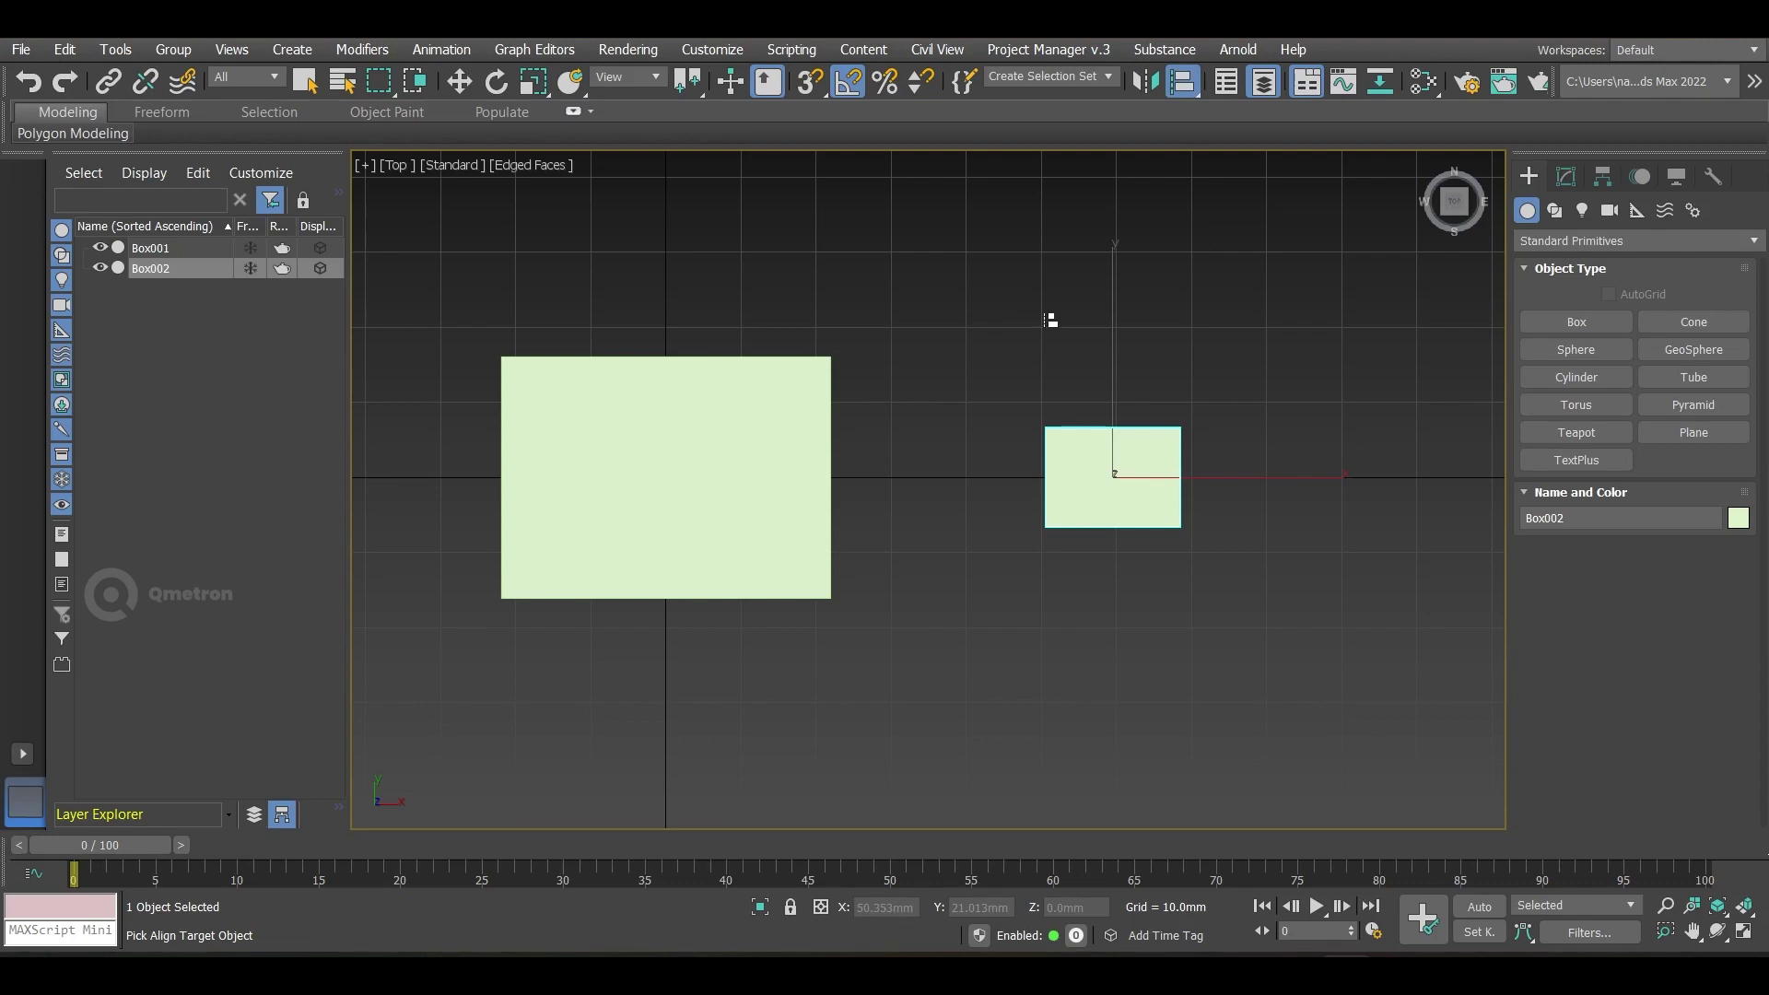
pyautogui.click(782, 424)
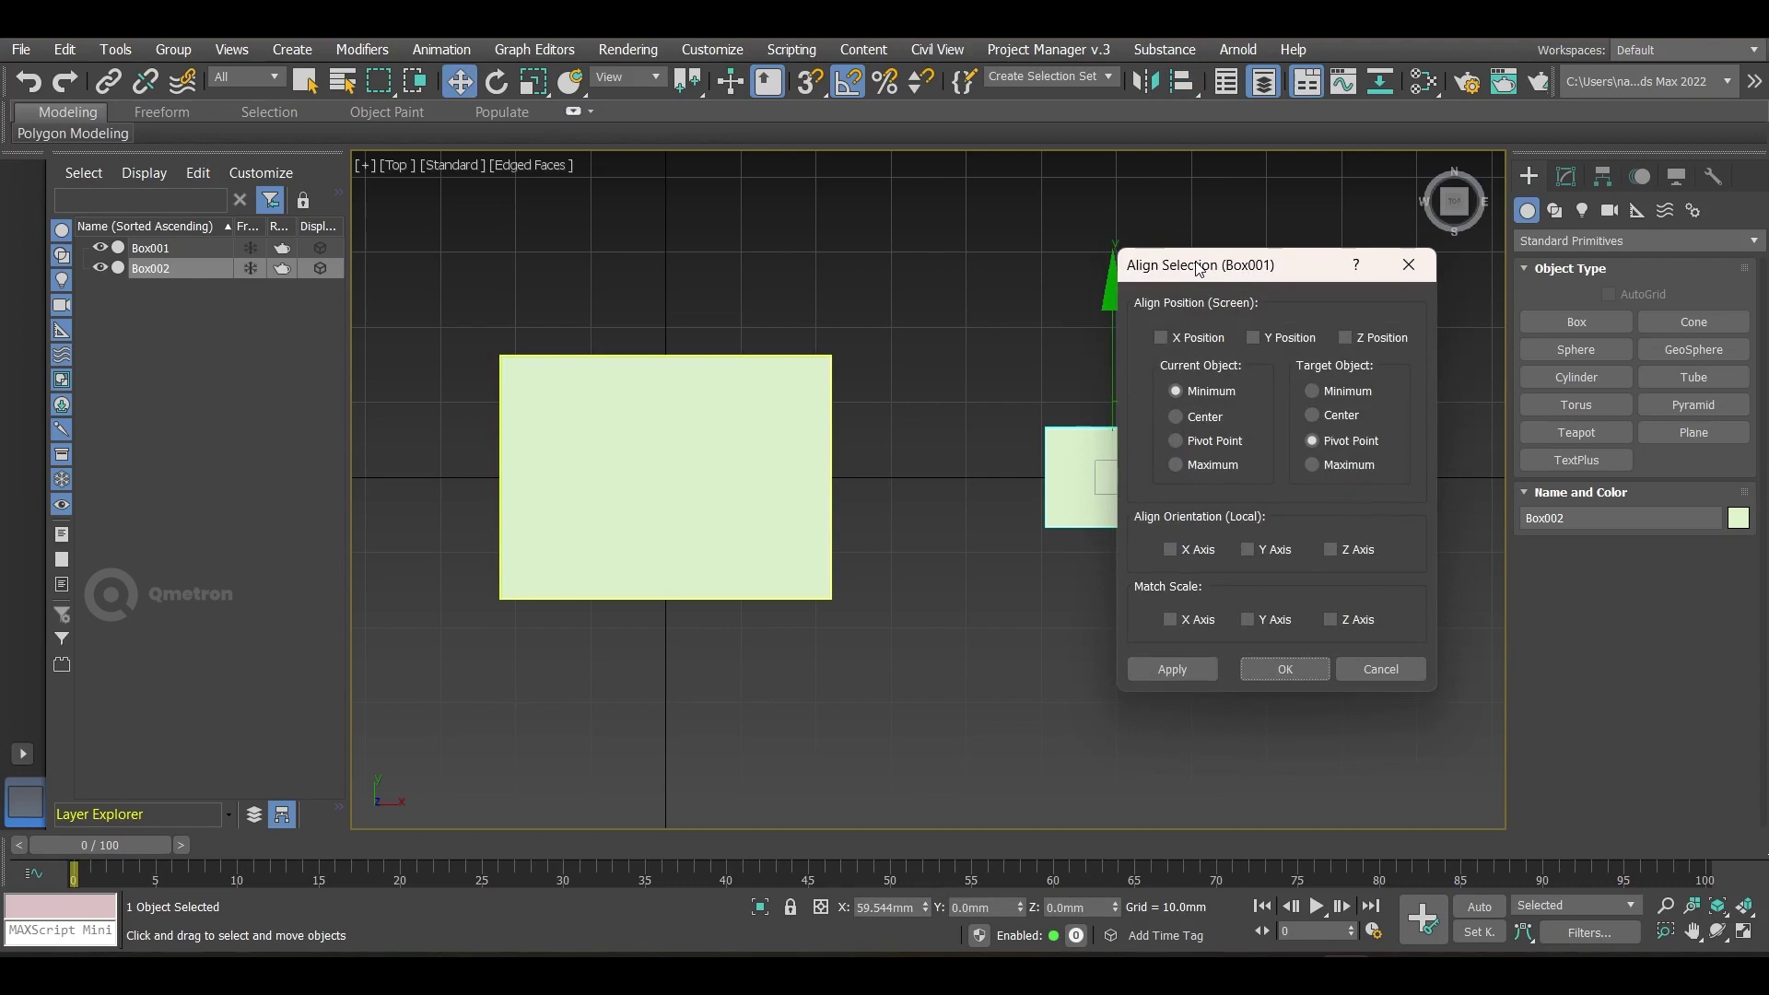
pyautogui.moveTo(1201, 267); pyautogui.dragTo(1268, 255)
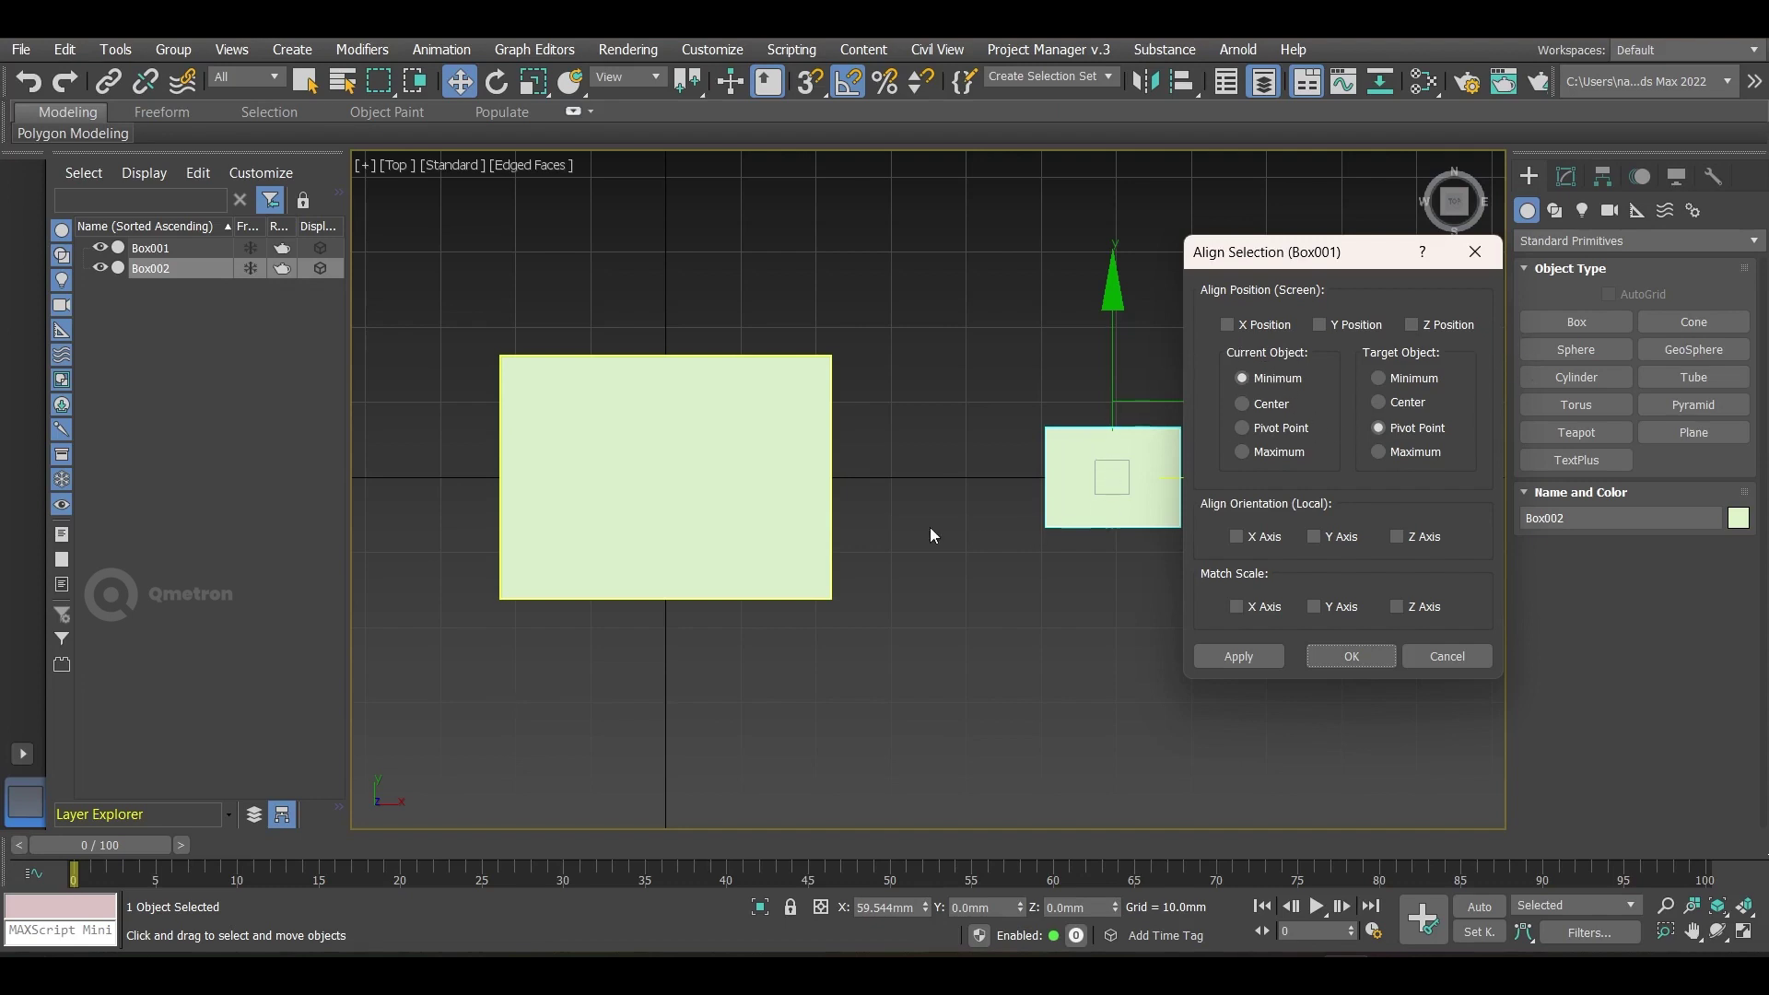
pyautogui.click(1267, 325)
pyautogui.click(1333, 328)
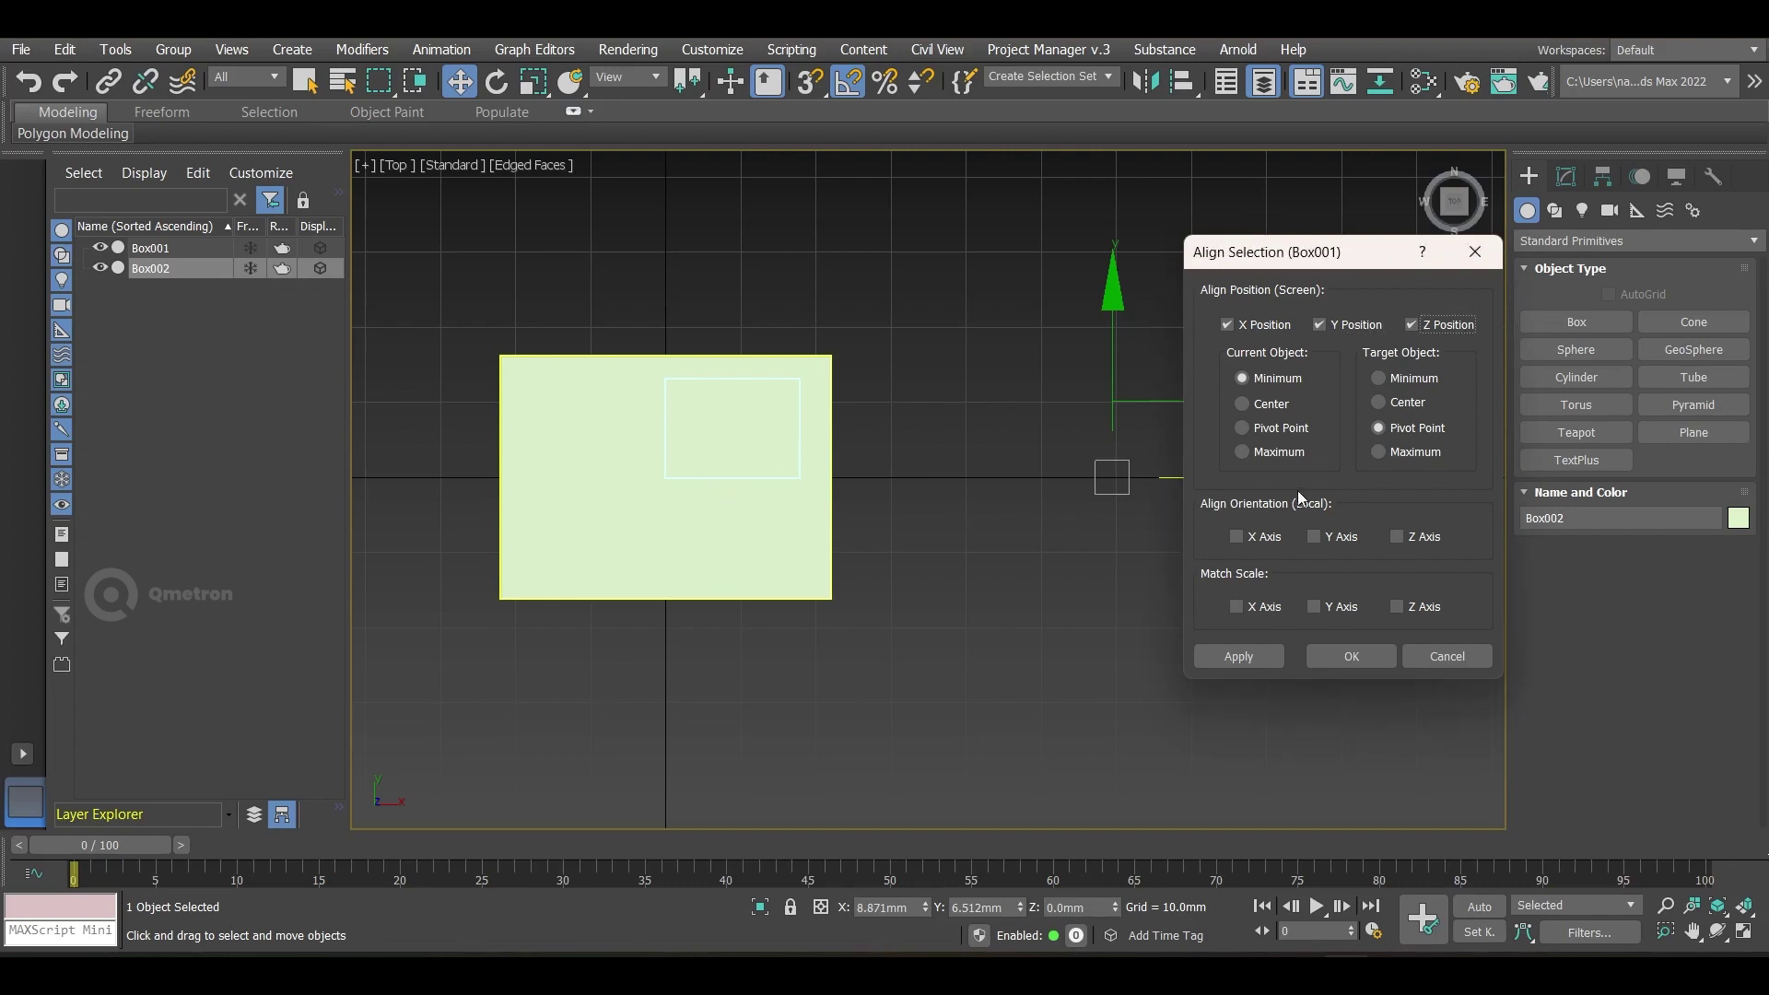
# Step: Limit the alignment of the smaller box to X Position only
pyautogui.click(1327, 326)
pyautogui.click(1265, 327)
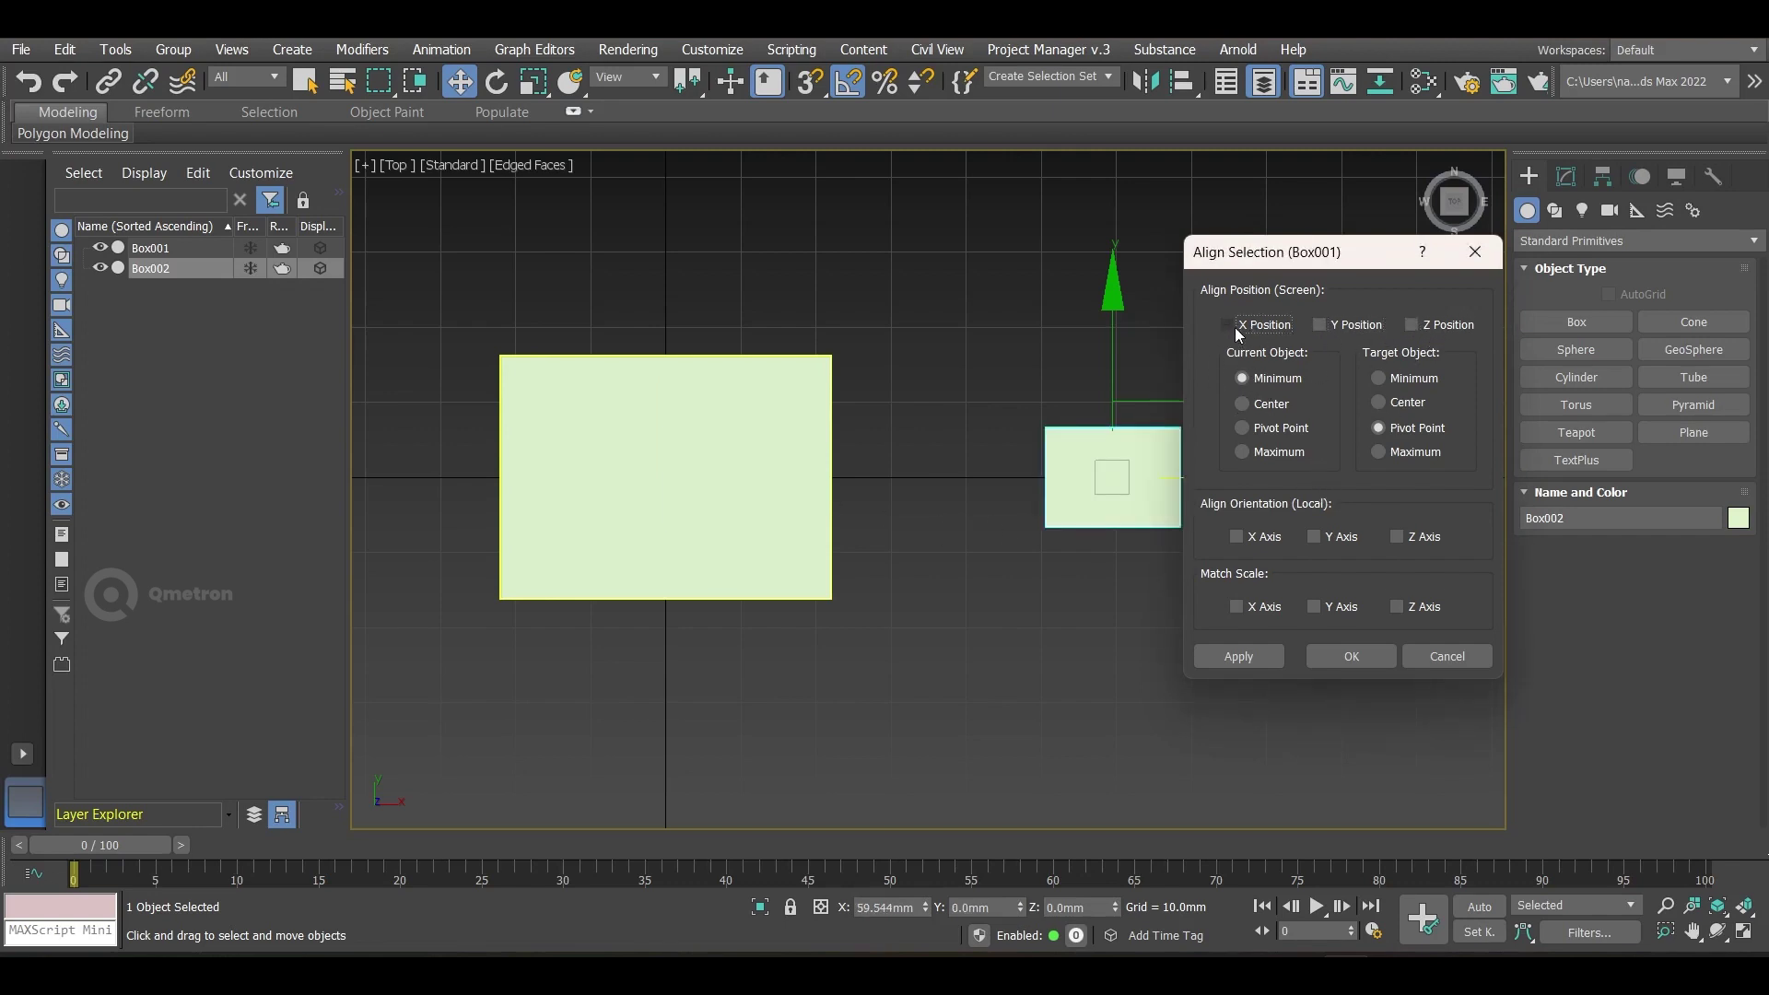
pyautogui.click(1246, 326)
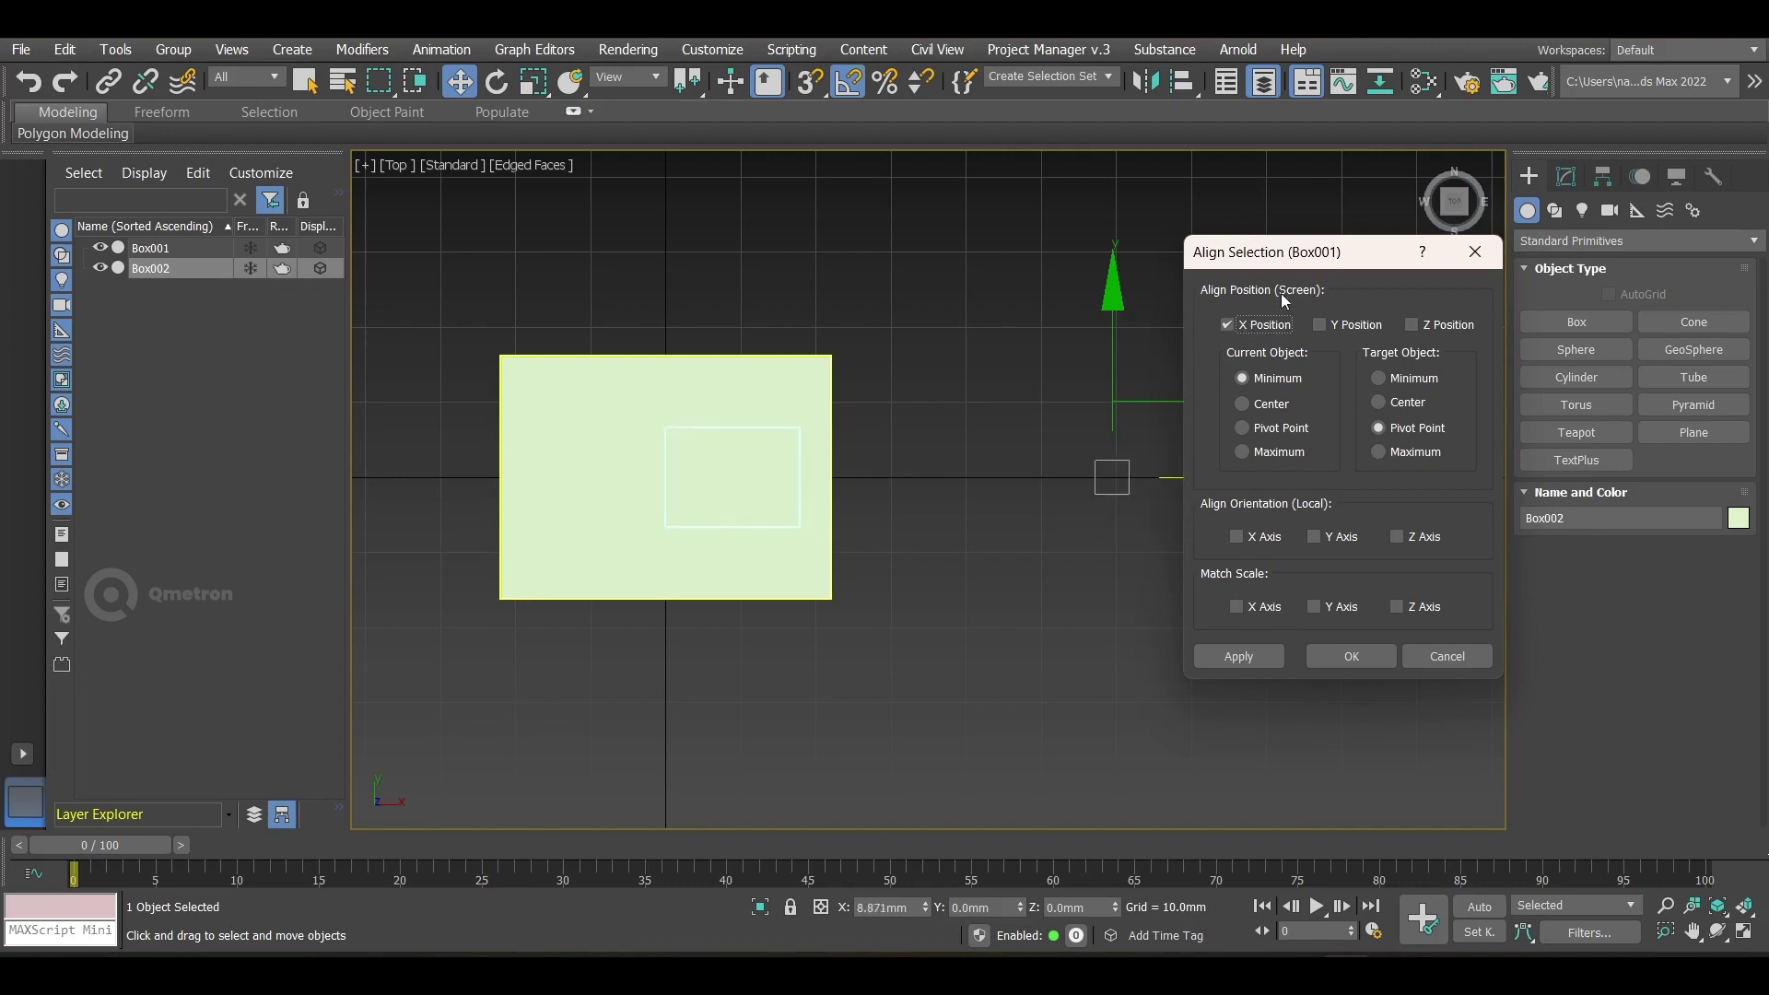
pyautogui.moveTo(1278, 262); pyautogui.dragTo(1315, 225)
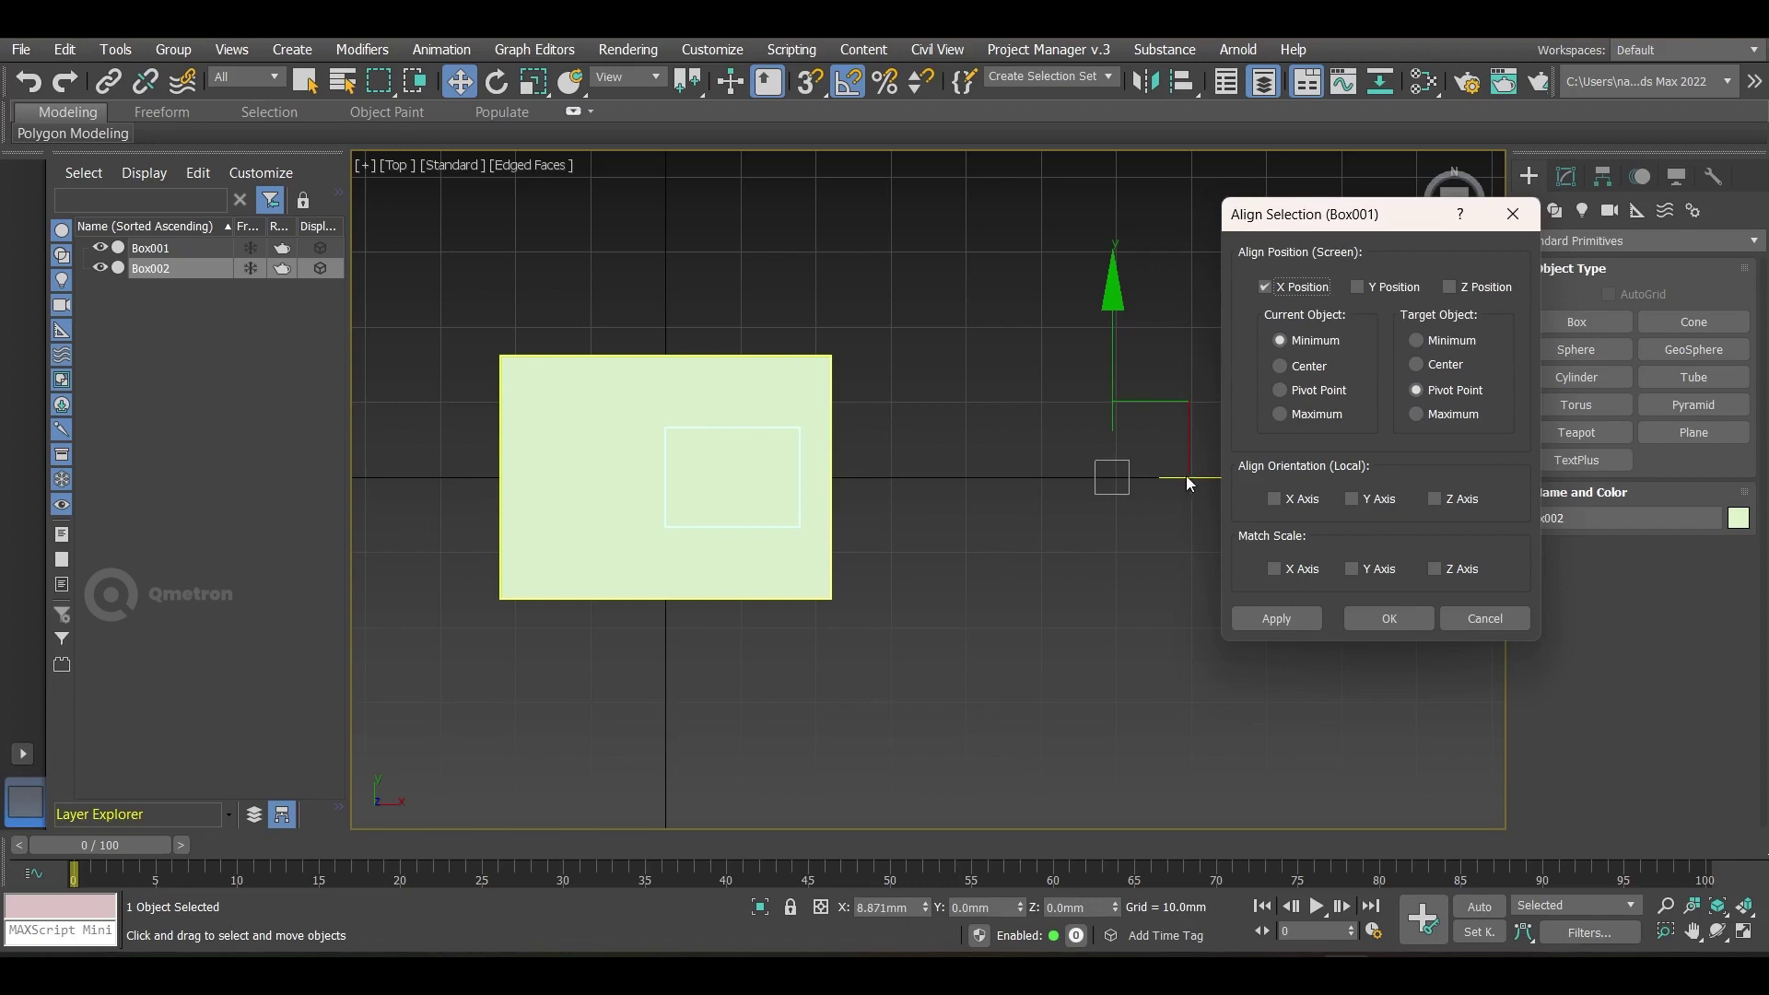
pyautogui.moveTo(1249, 222); pyautogui.dragTo(1172, 211)
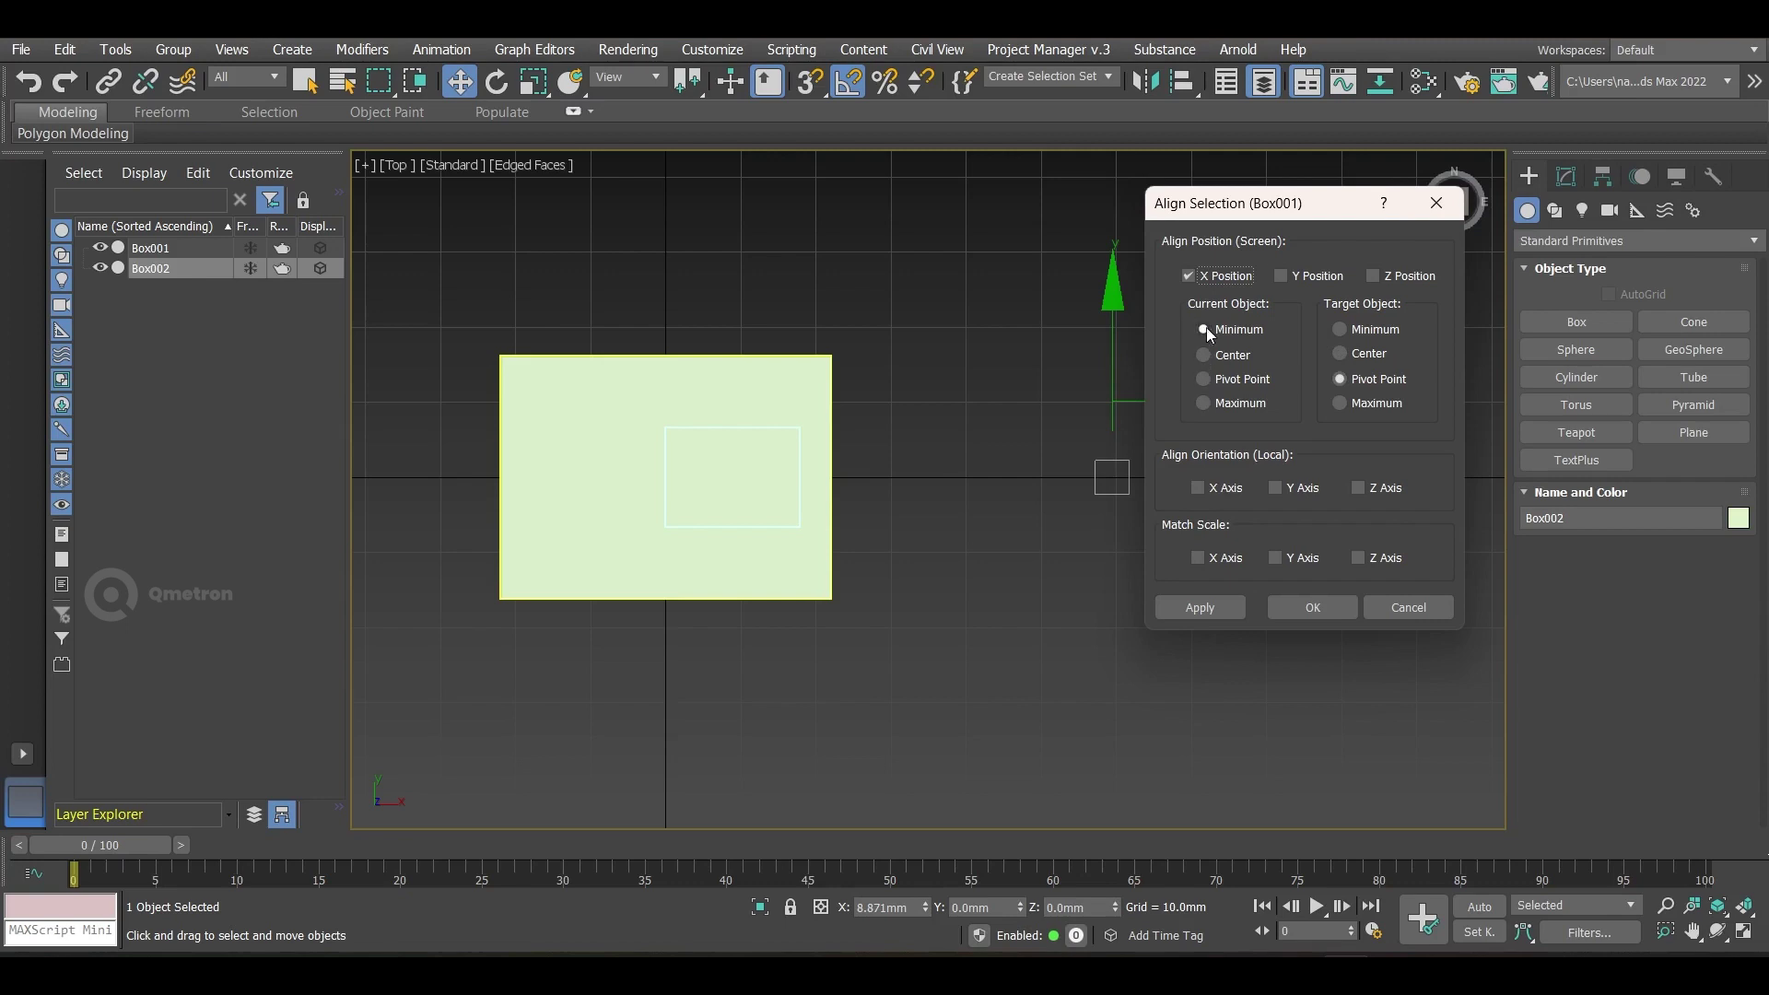
# Step: Try Minimum, Center and Maximum as the target reference for the X alignment and cancel the alignment
pyautogui.click(1355, 330)
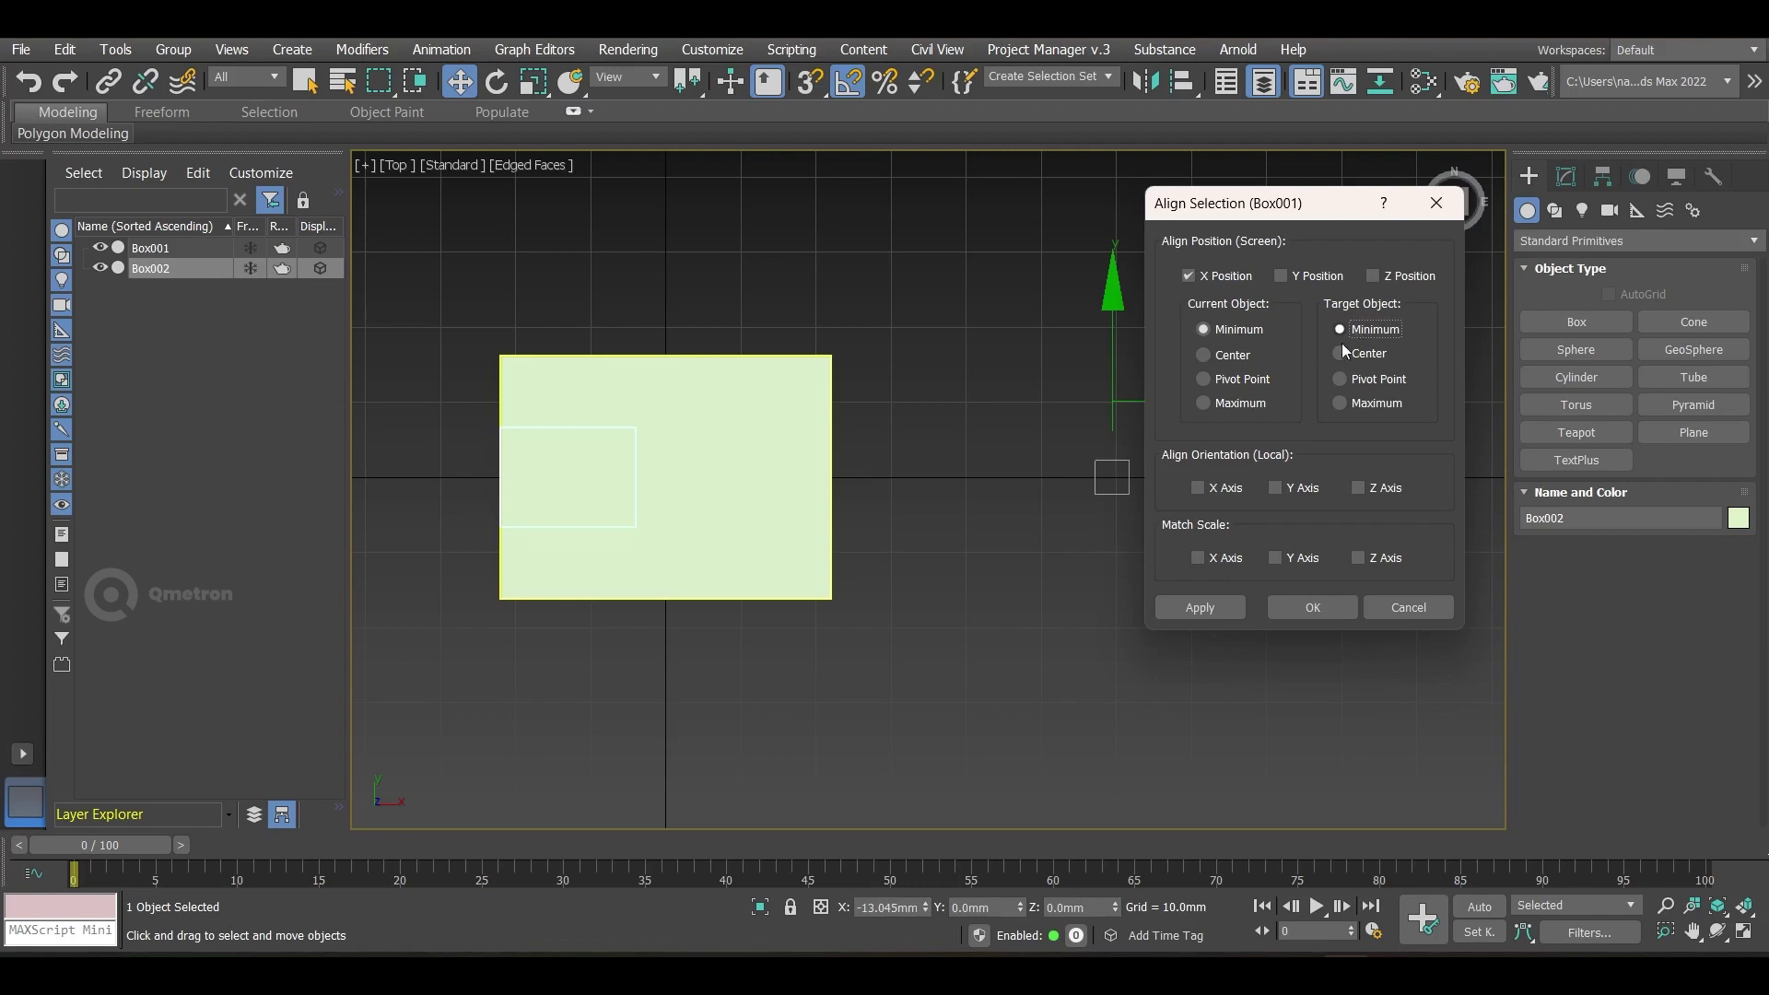
pyautogui.click(1343, 355)
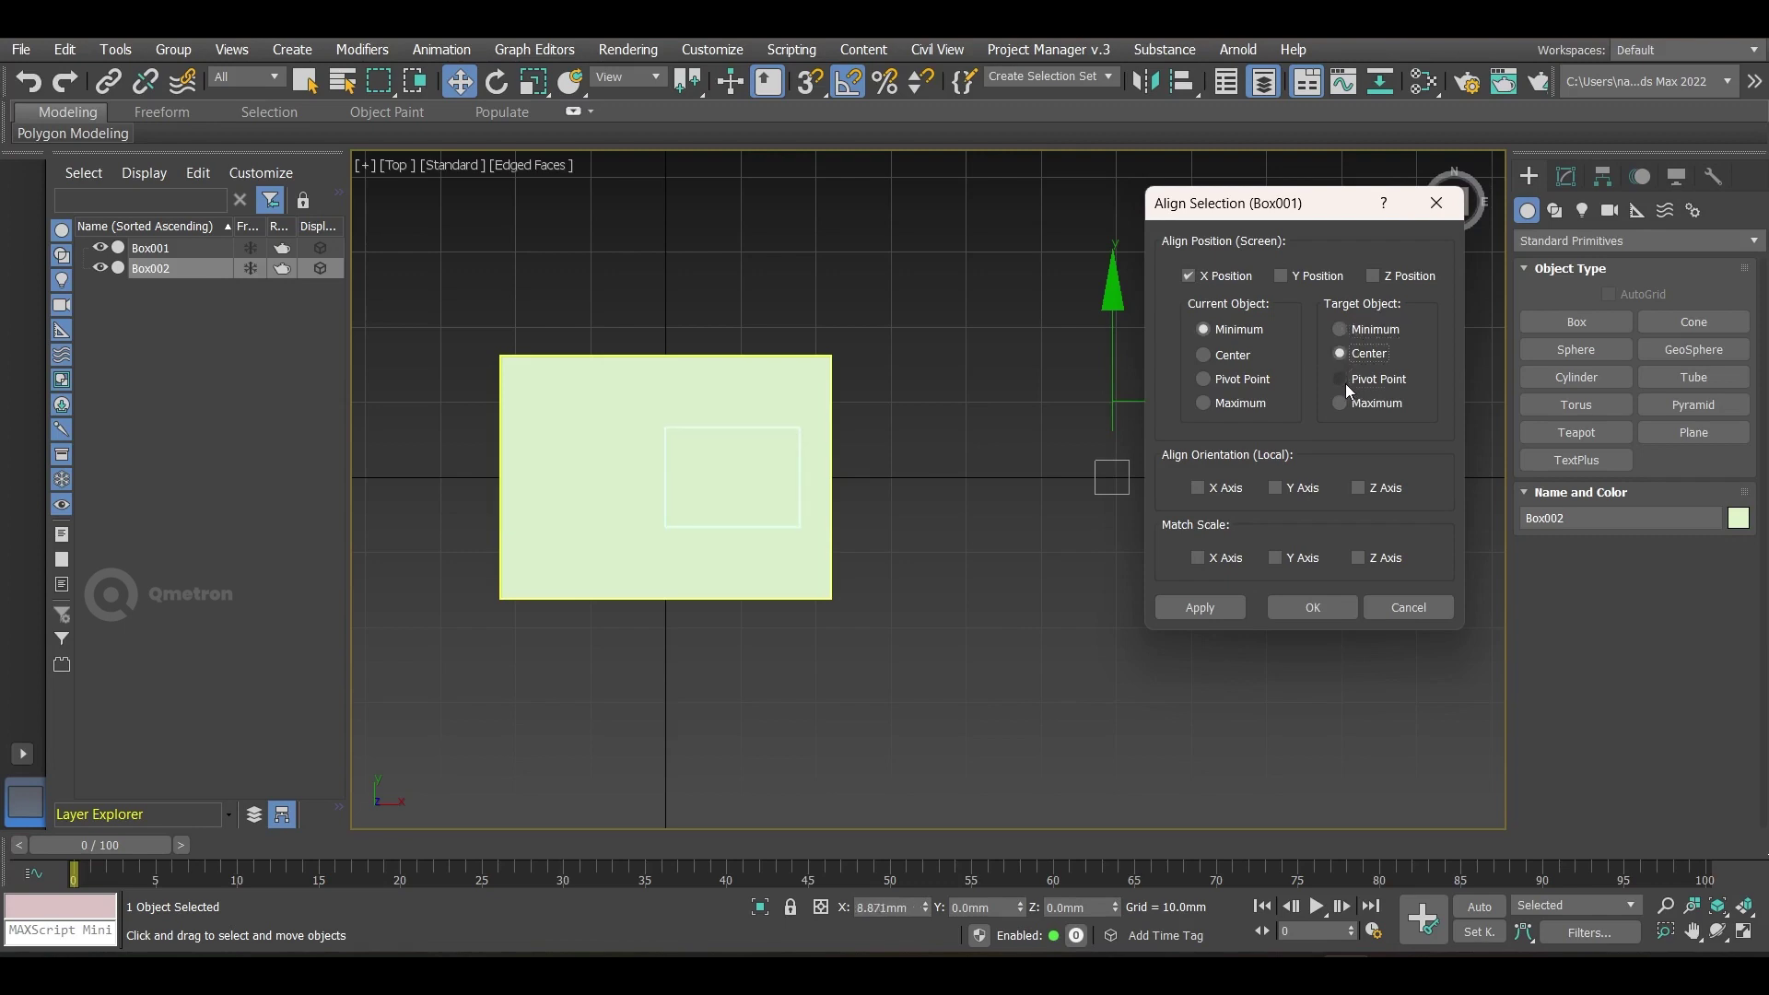
pyautogui.click(1346, 405)
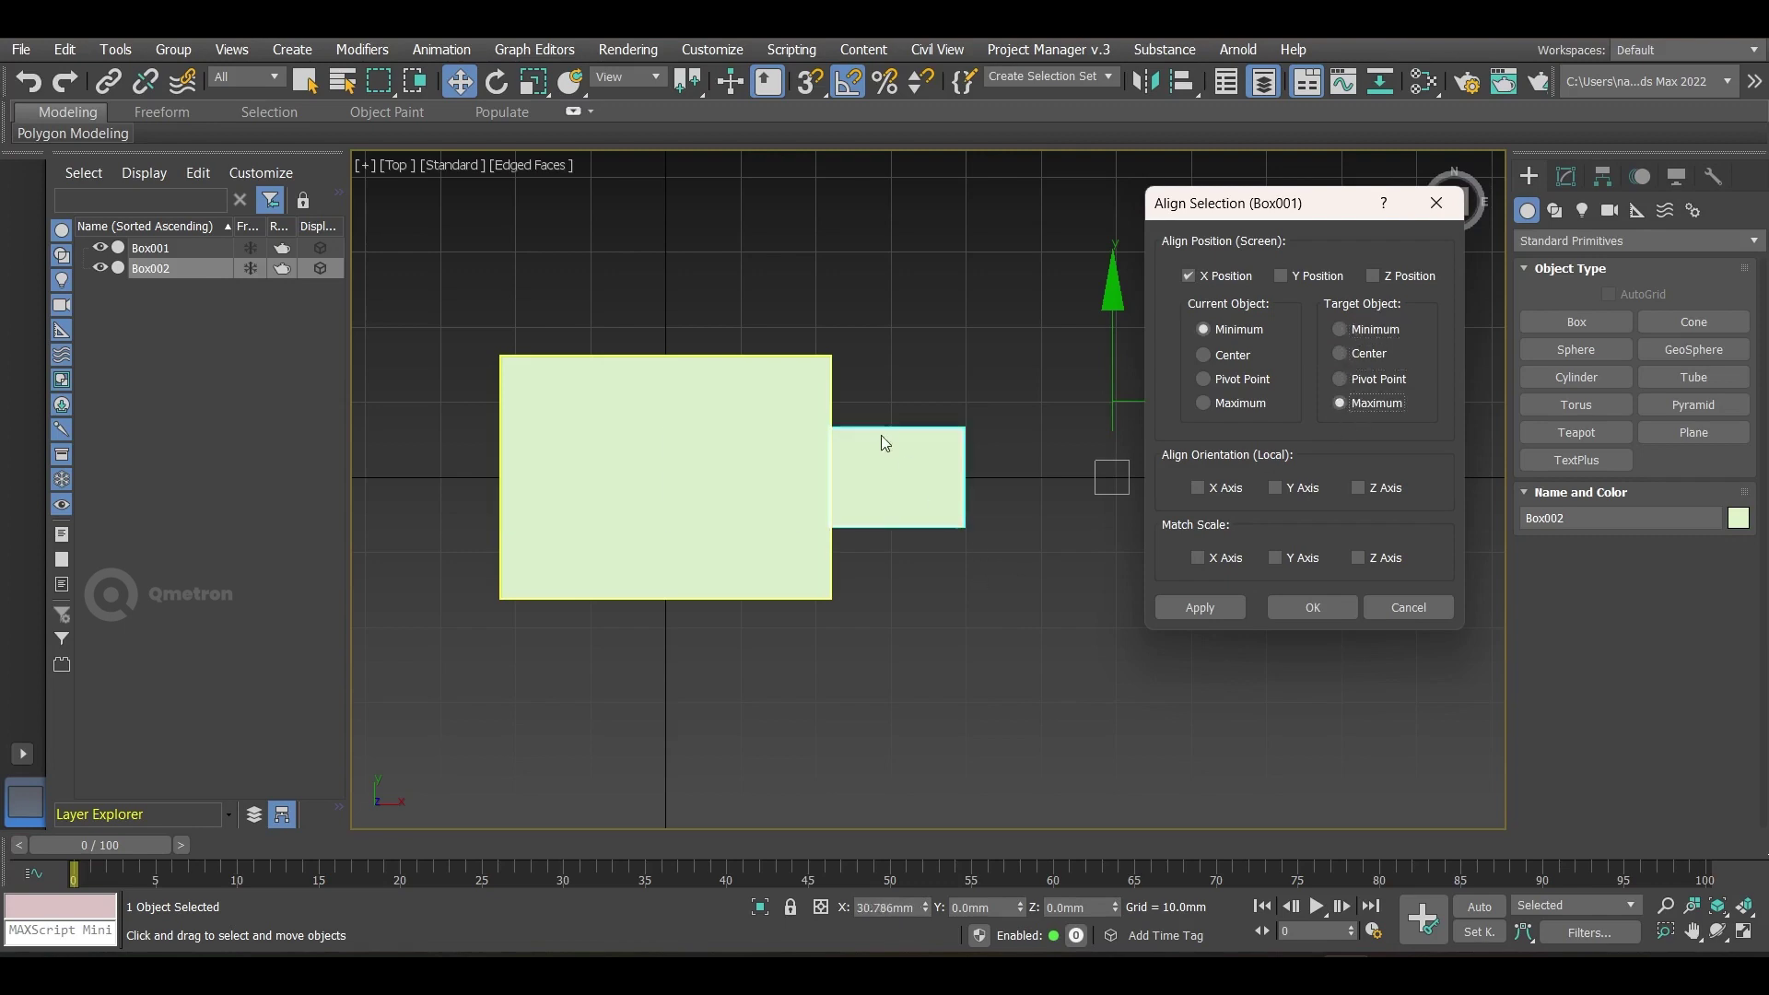
pyautogui.click(1382, 607)
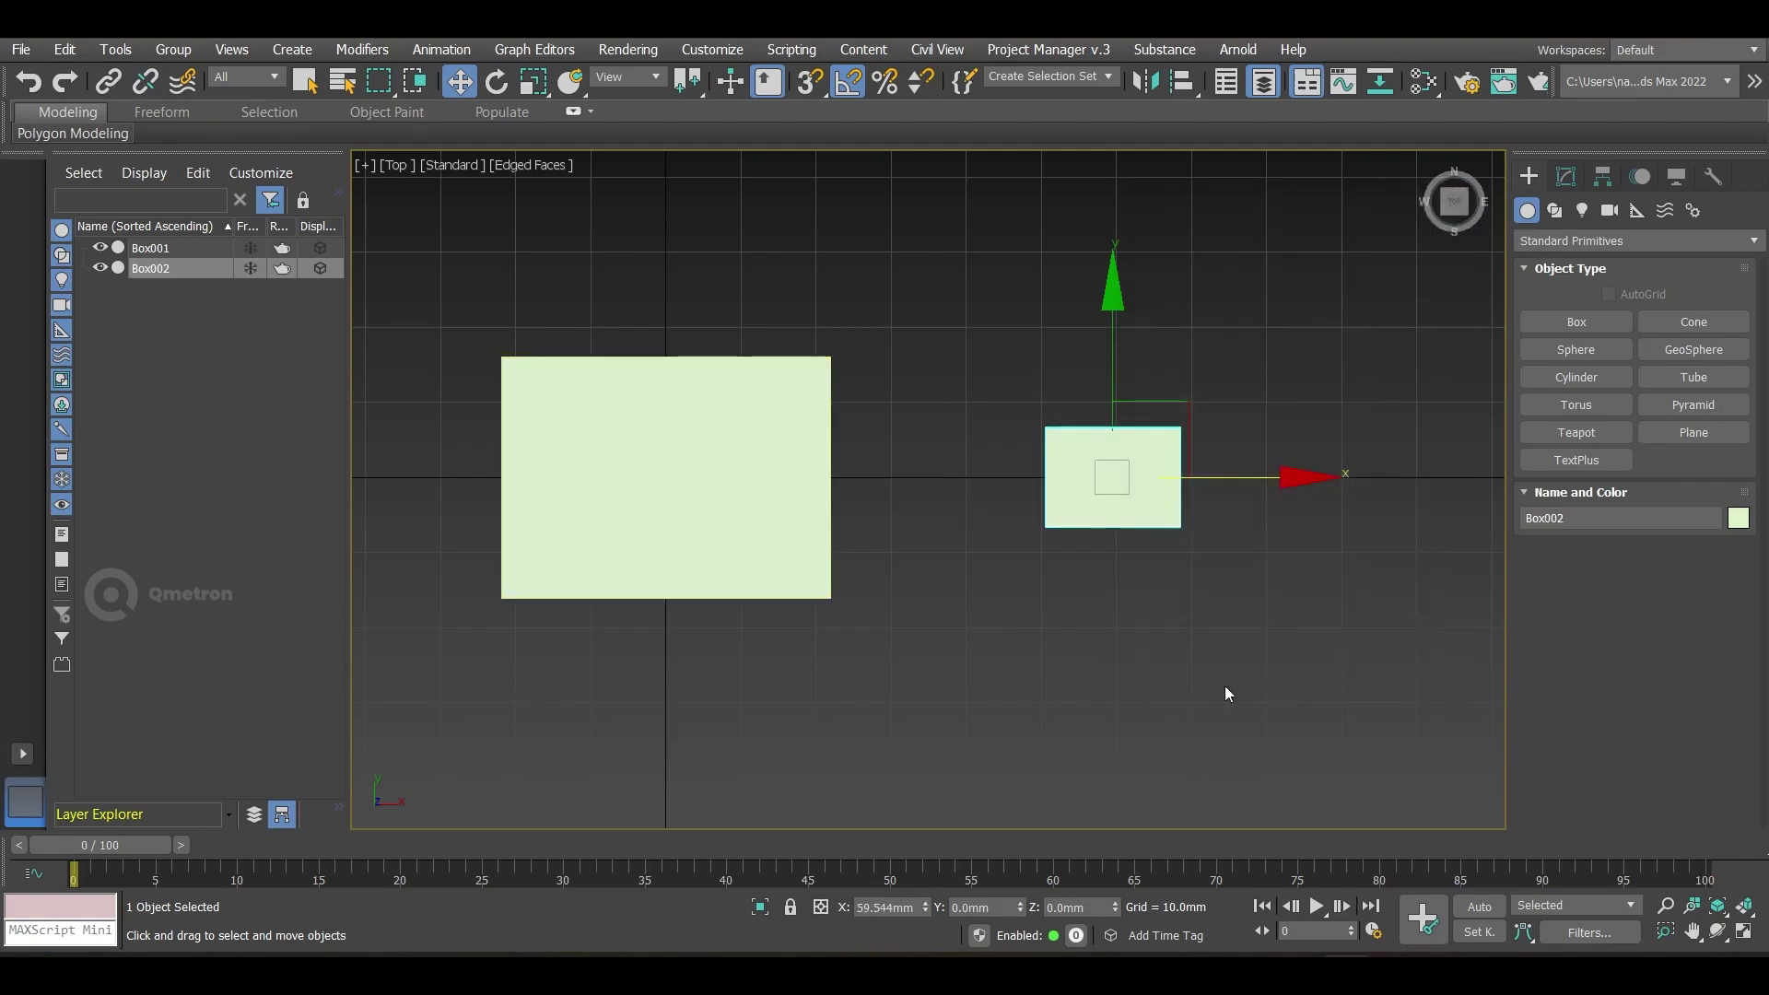
# Step: Deselect the smaller box and switch the top view to wireframe display
pyautogui.click(1217, 672)
pyautogui.press('F3')
pyautogui.scroll(2, 886, 428)
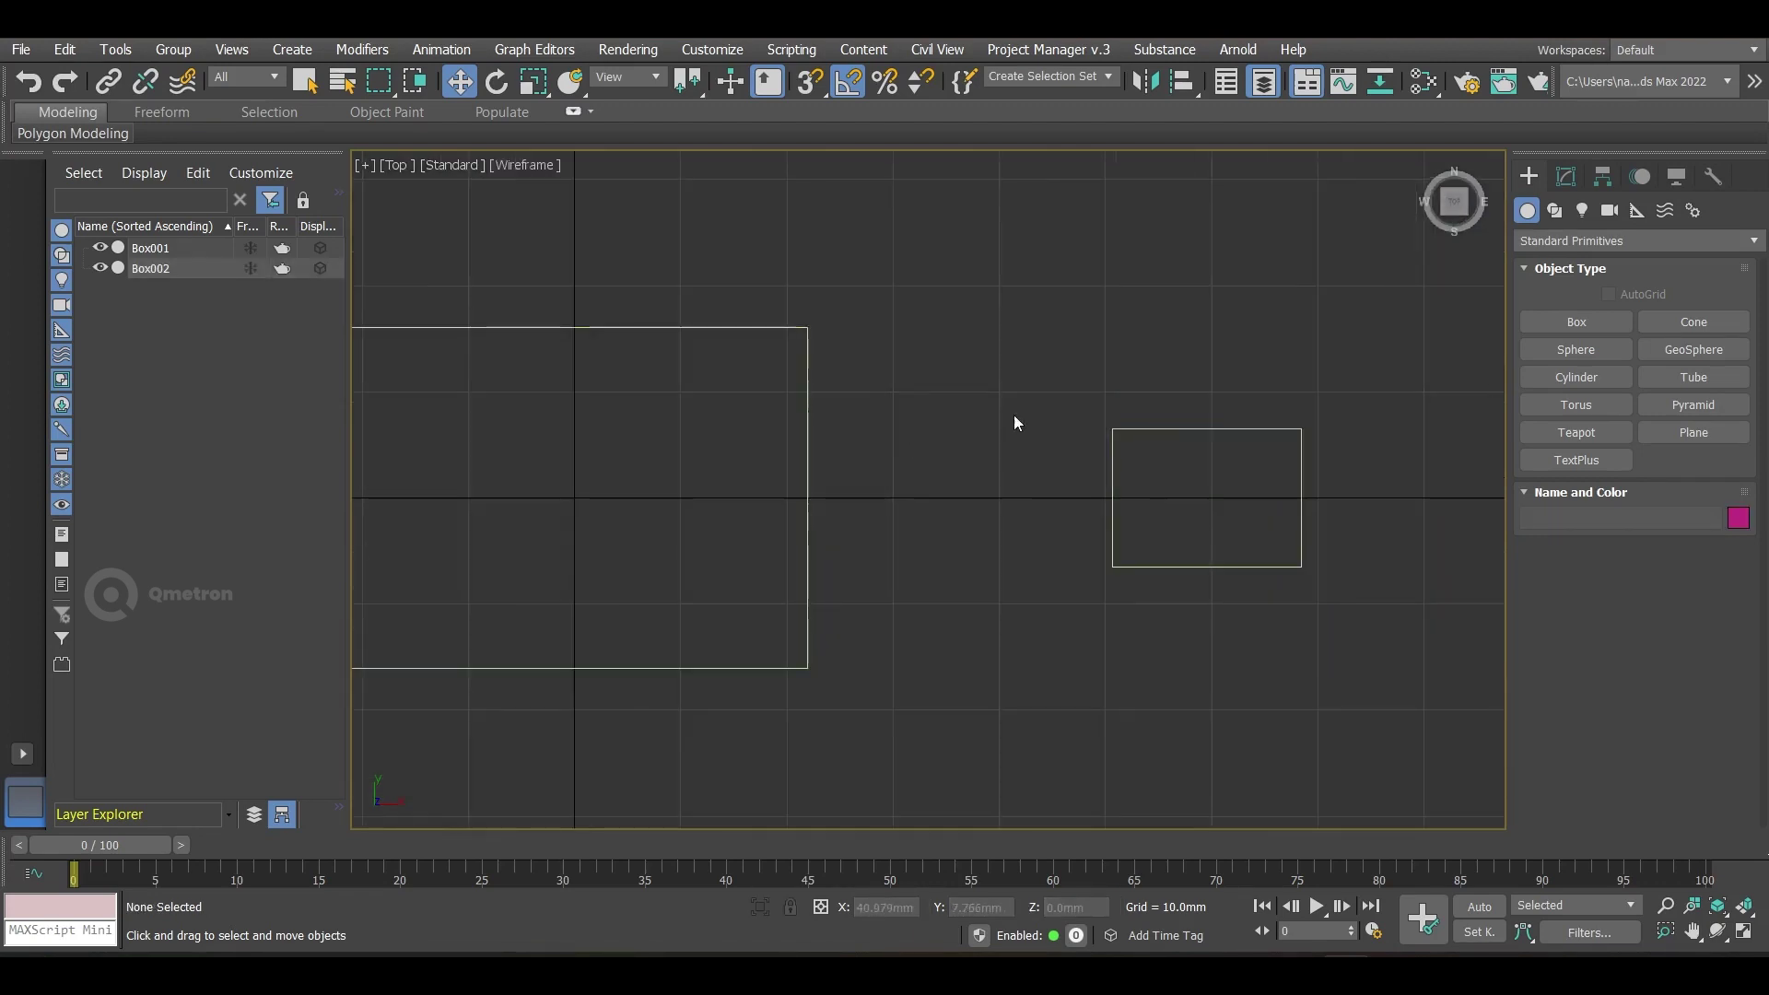
# Step: Change the smaller box's object color to dark blue and deselect it
pyautogui.moveTo(1013, 415); pyautogui.dragTo(1443, 616)
pyautogui.click(1738, 518)
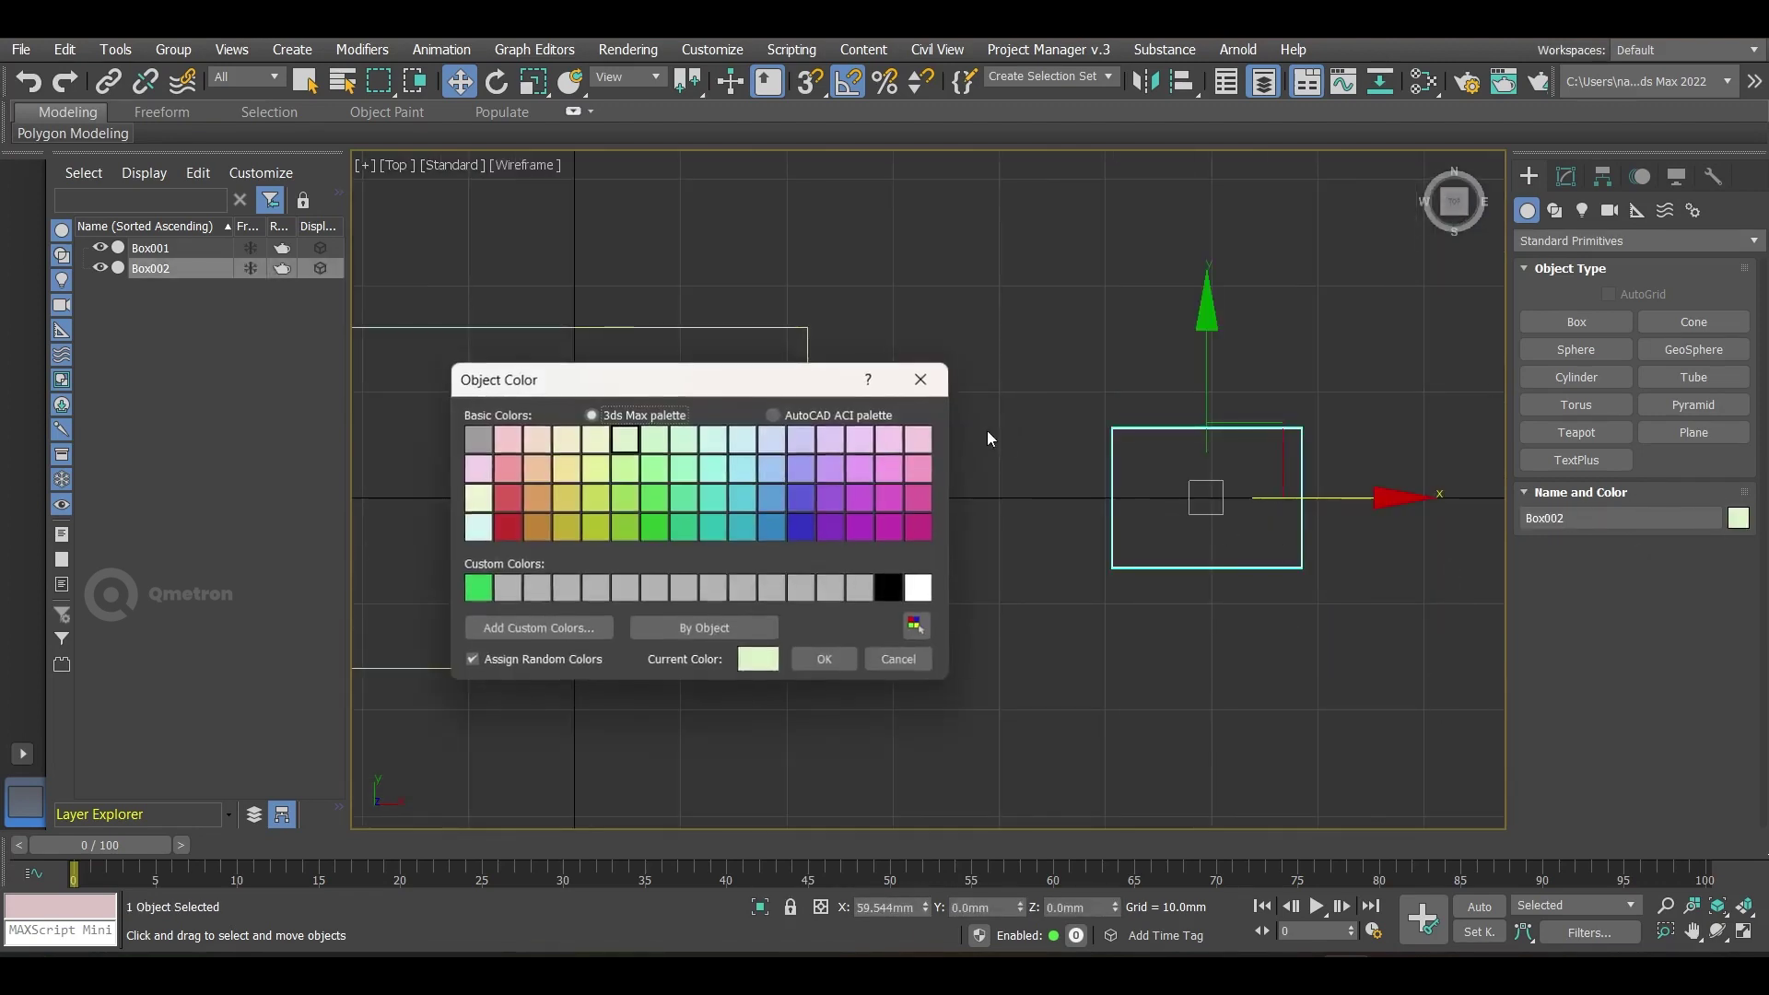
pyautogui.click(801, 527)
pyautogui.click(821, 662)
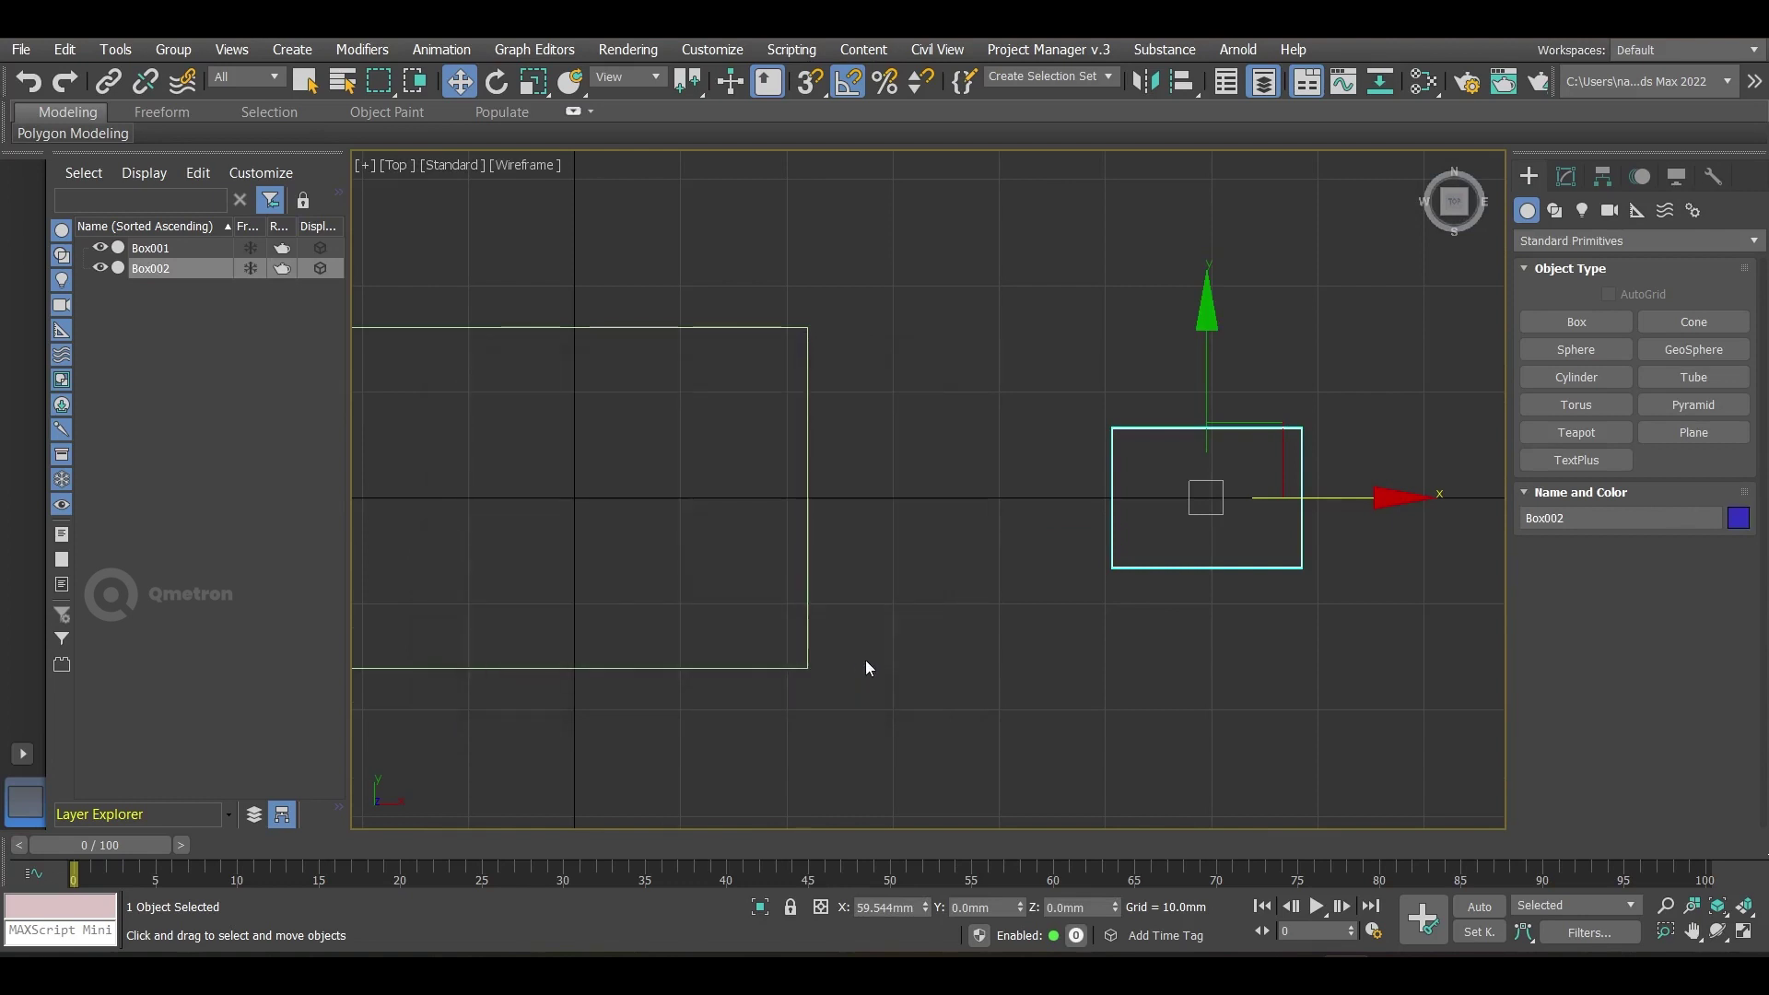
pyautogui.click(1273, 610)
pyautogui.scroll(-4, 1110, 594)
pyautogui.scroll(3, 1142, 559)
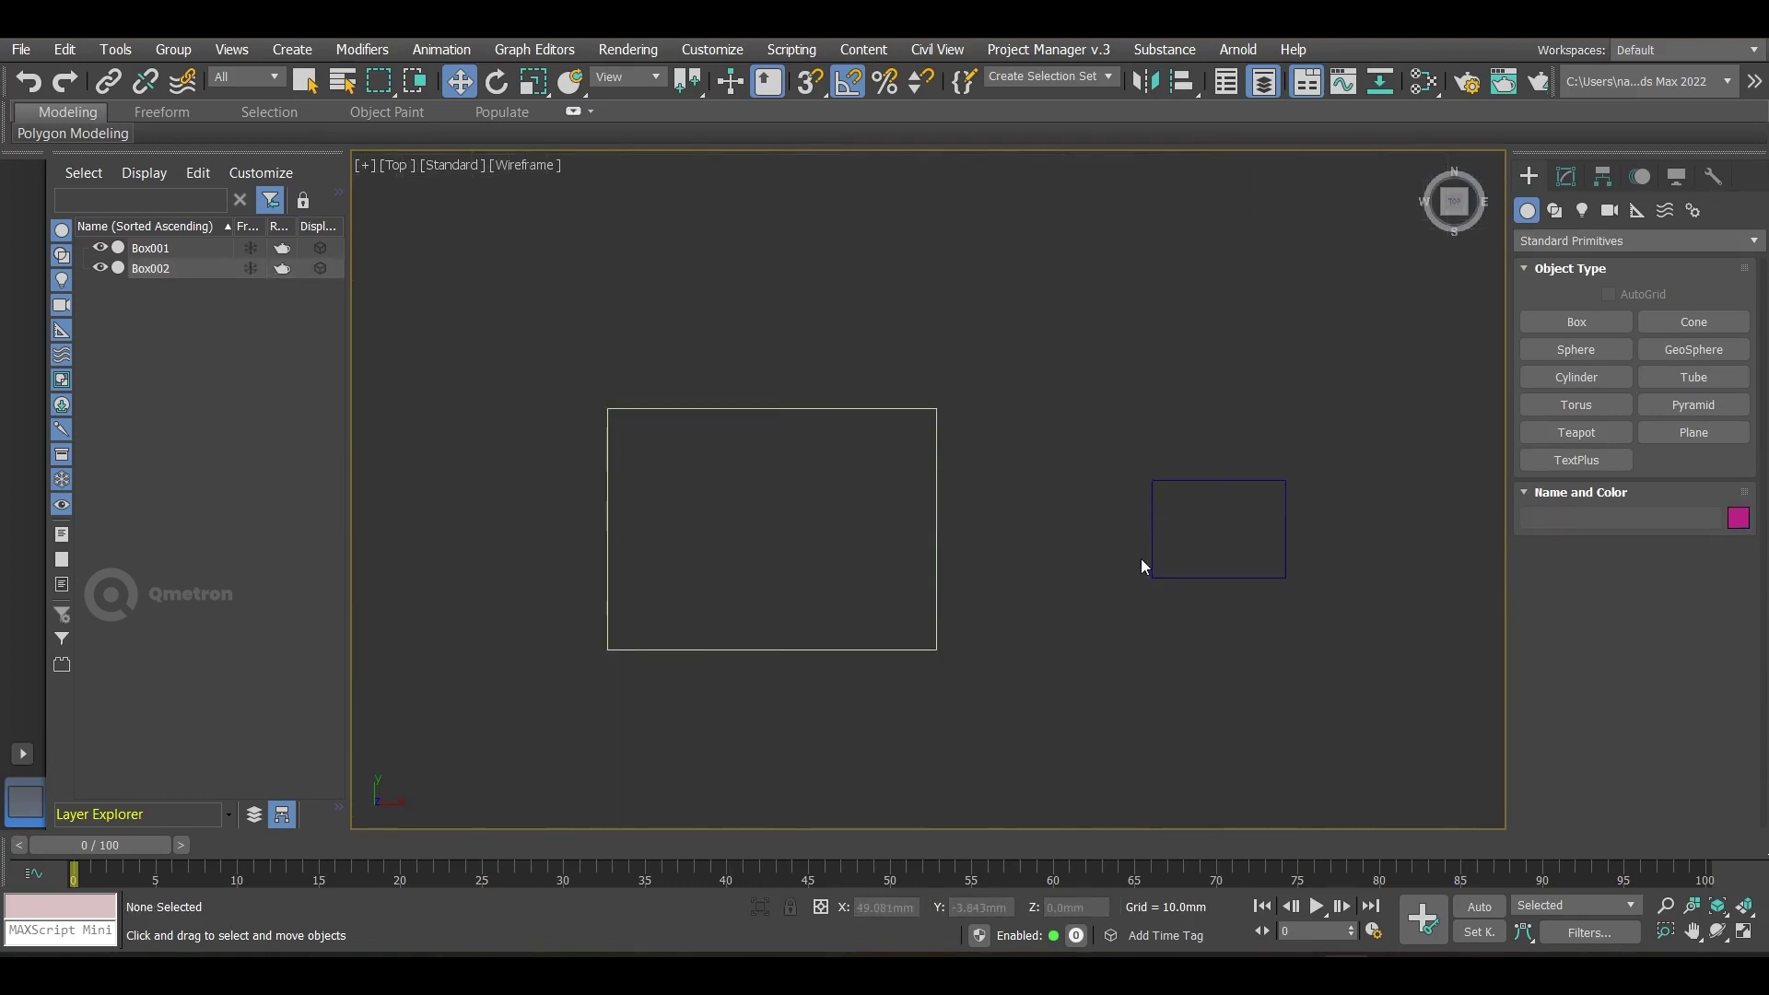
pyautogui.moveTo(1098, 401); pyautogui.dragTo(1305, 633)
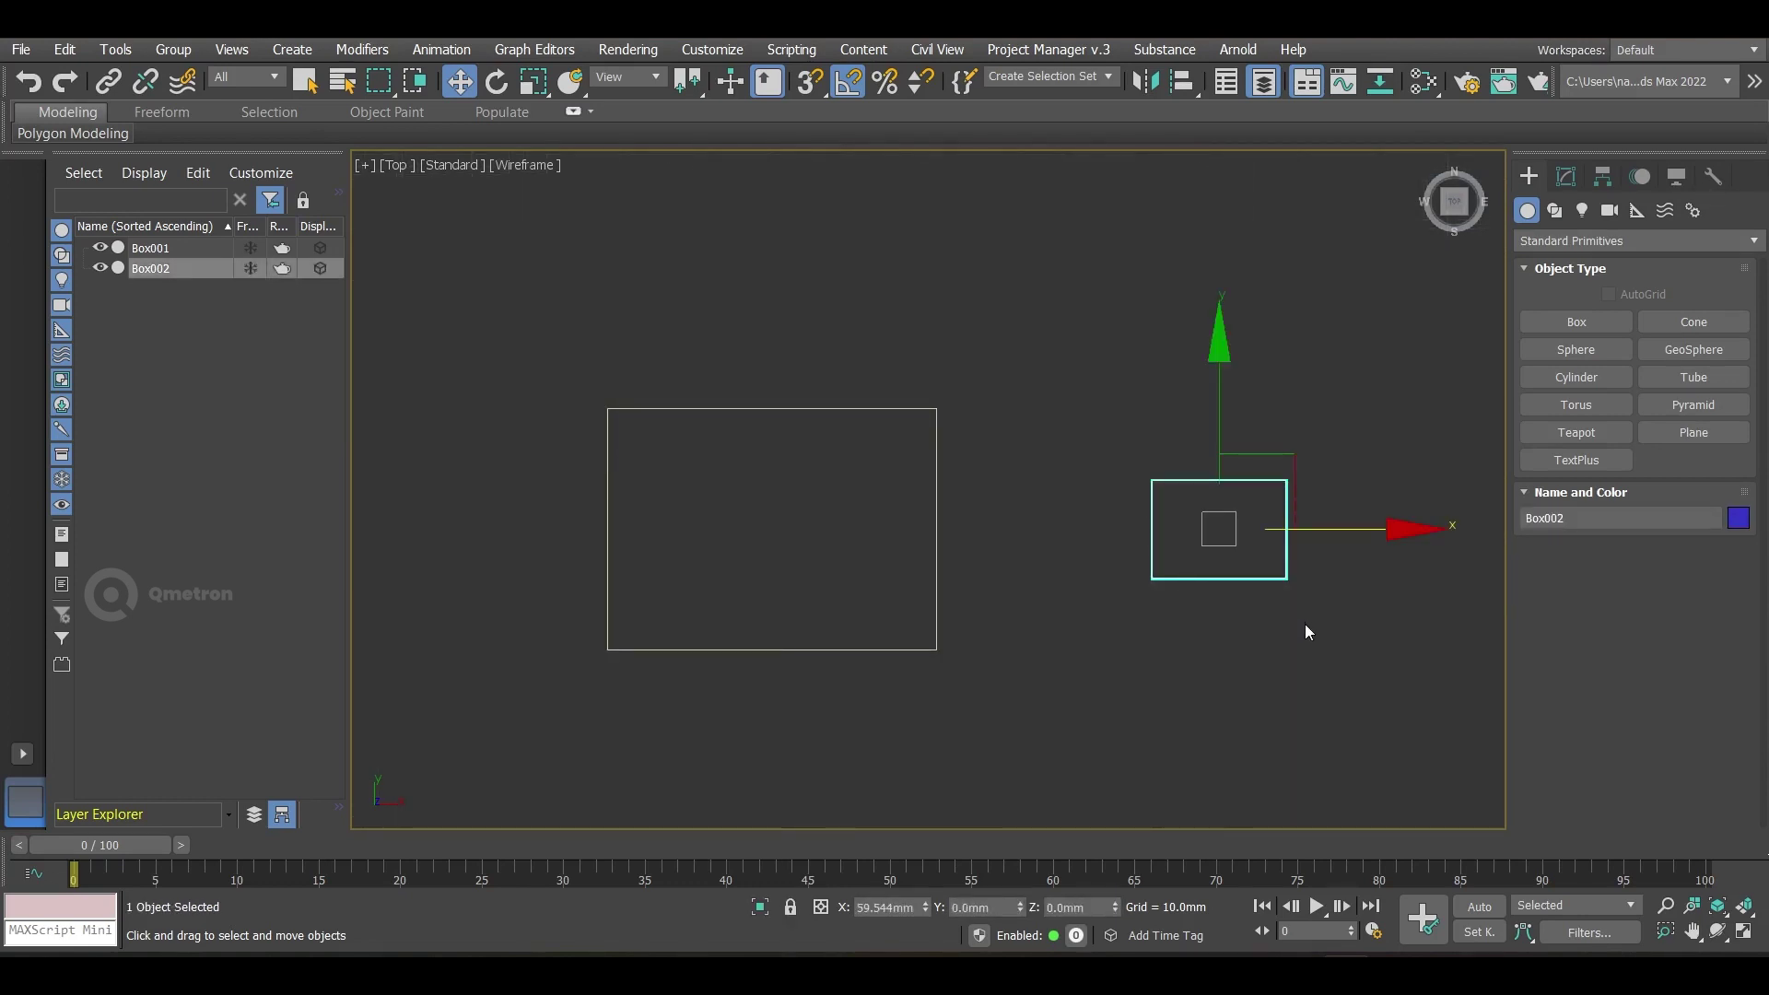
pyautogui.click(1181, 82)
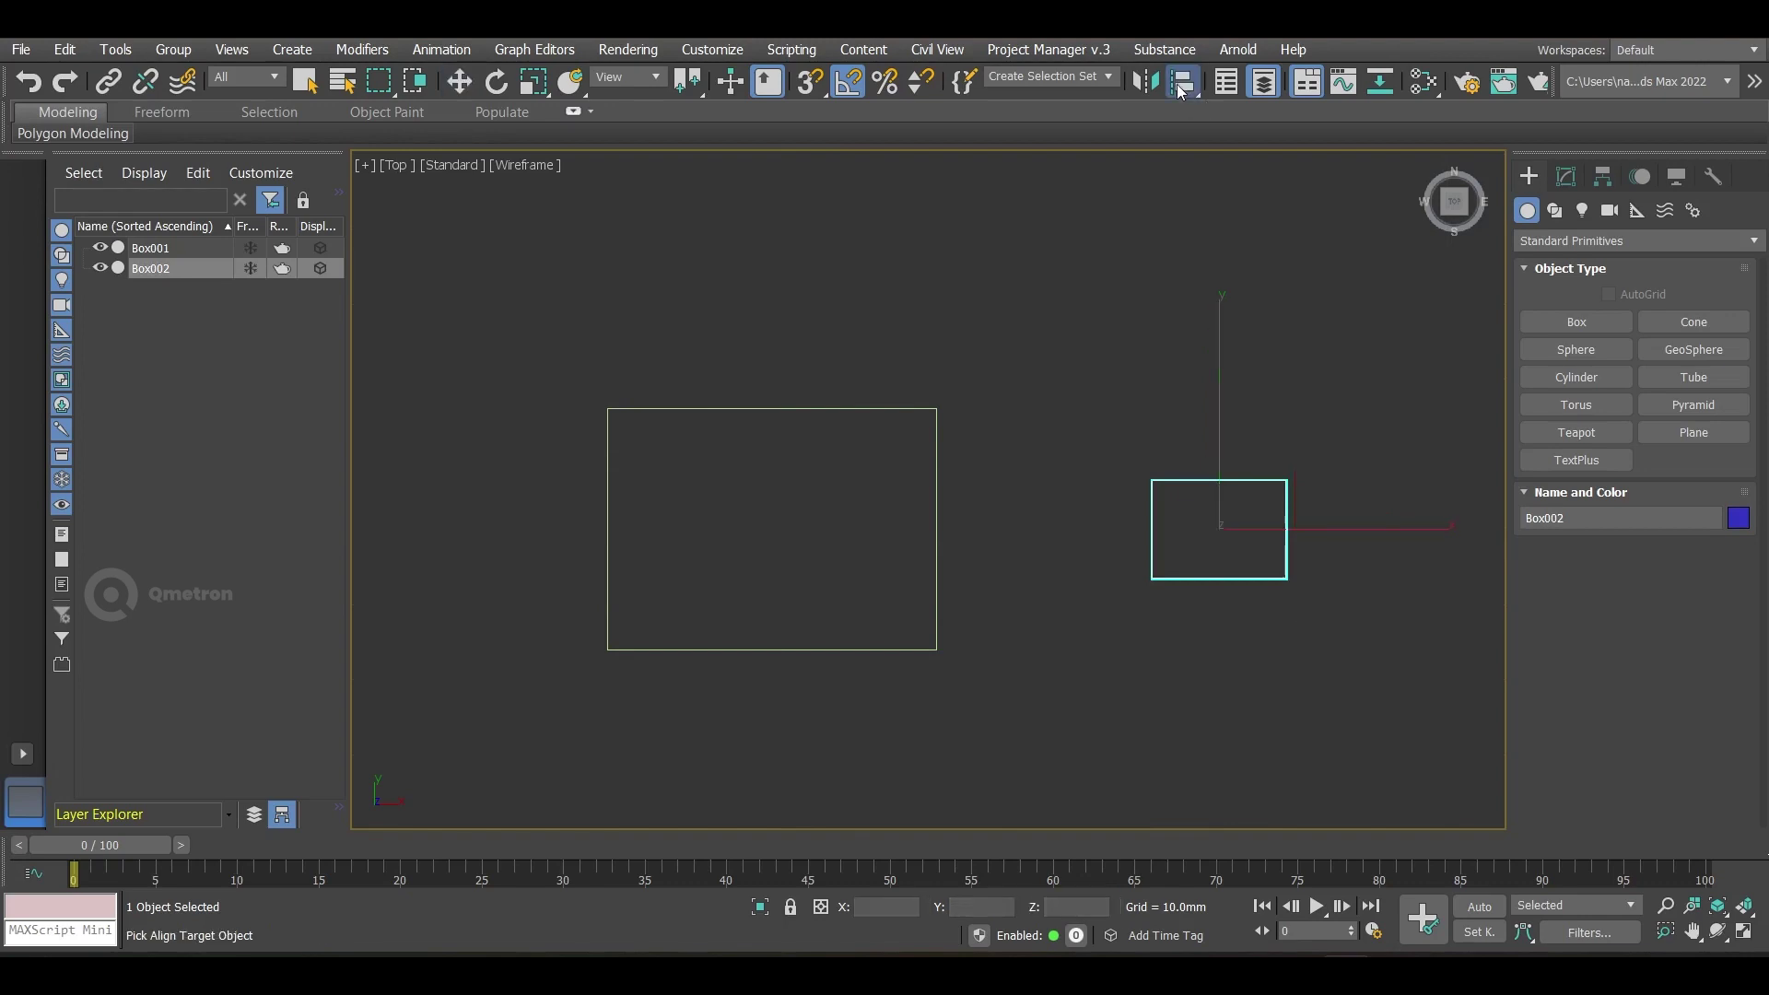
pyautogui.click(923, 414)
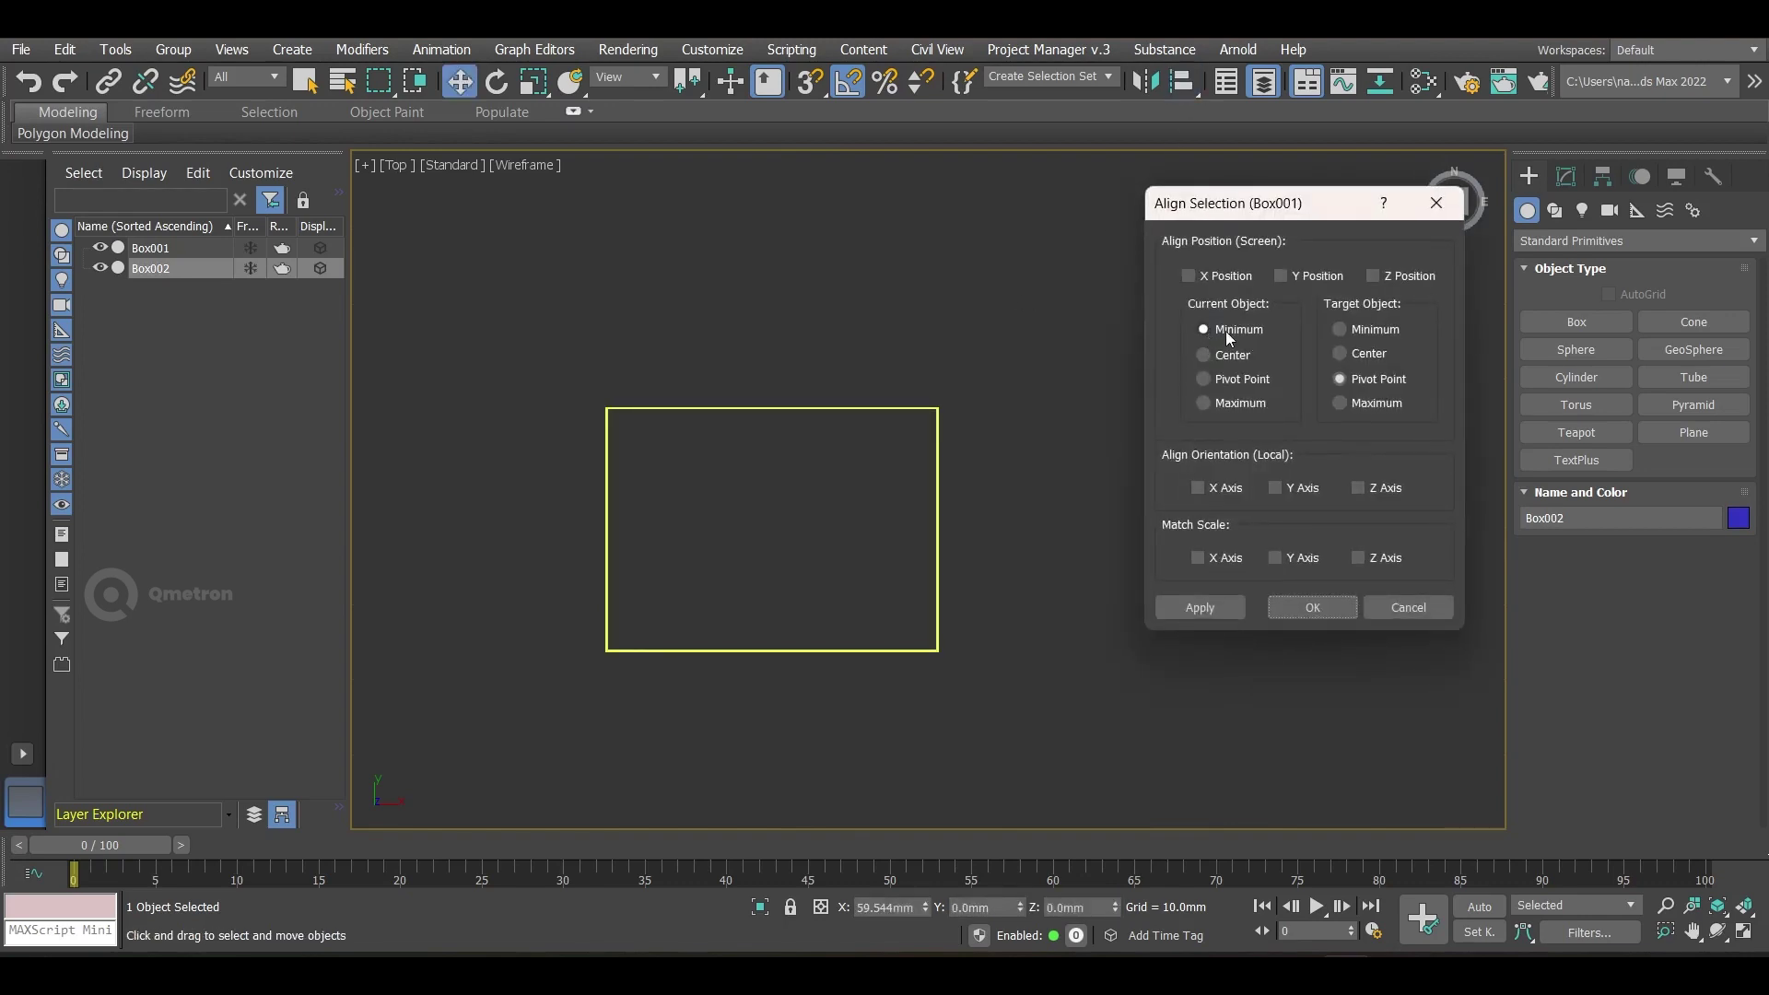
pyautogui.moveTo(1244, 209); pyautogui.dragTo(1451, 213)
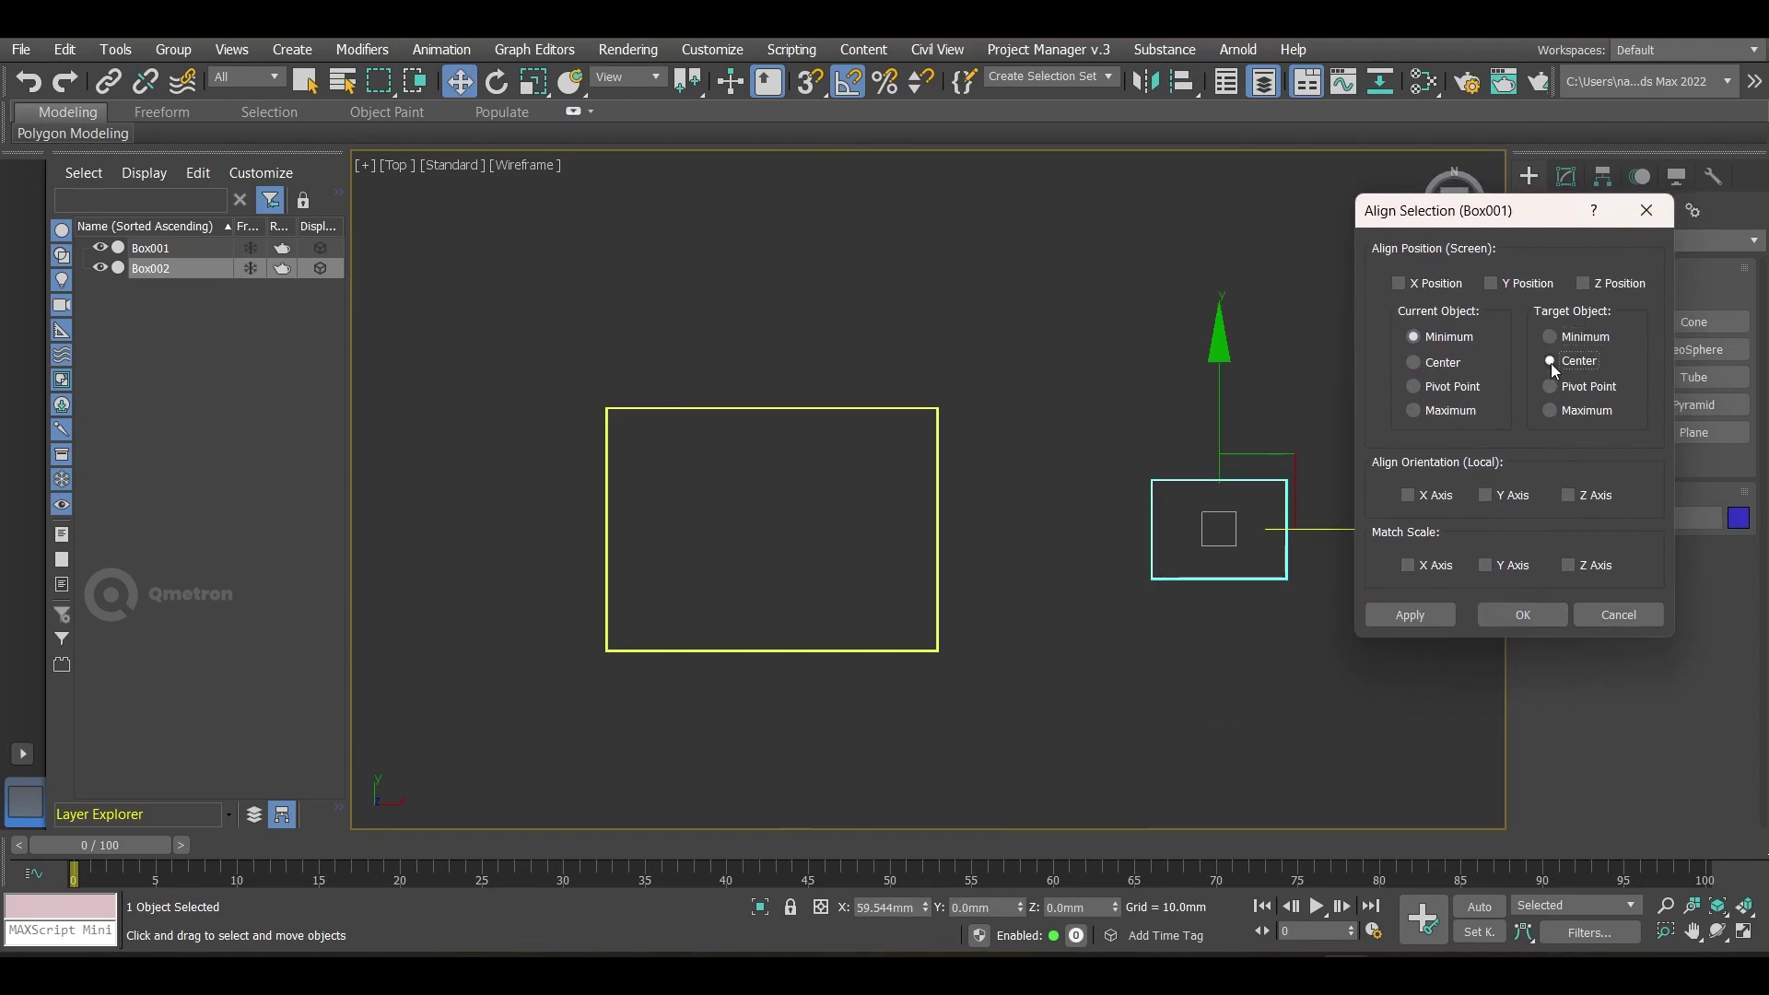
pyautogui.click(1554, 387)
pyautogui.click(1604, 622)
pyautogui.click(1265, 716)
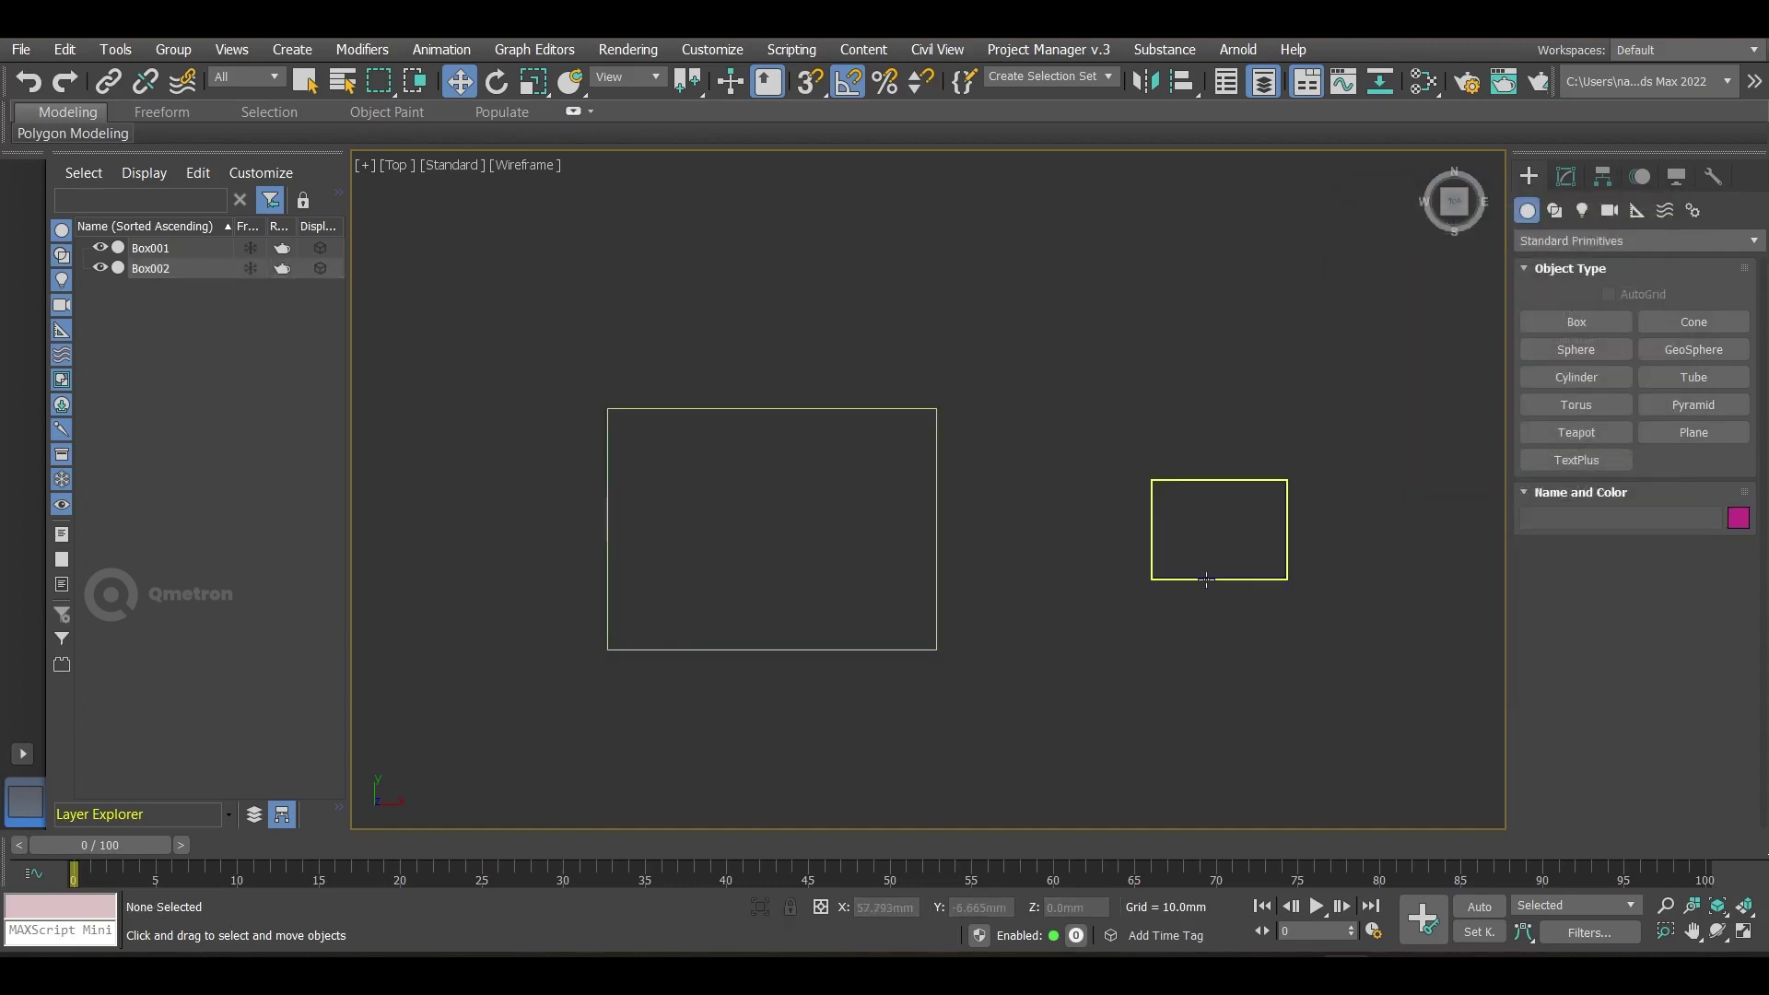
# Step: Try aligning the smaller box's Minimum to the larger box's Center in X Position under shaded display, then cancel and return to wireframe
pyautogui.click(1208, 578)
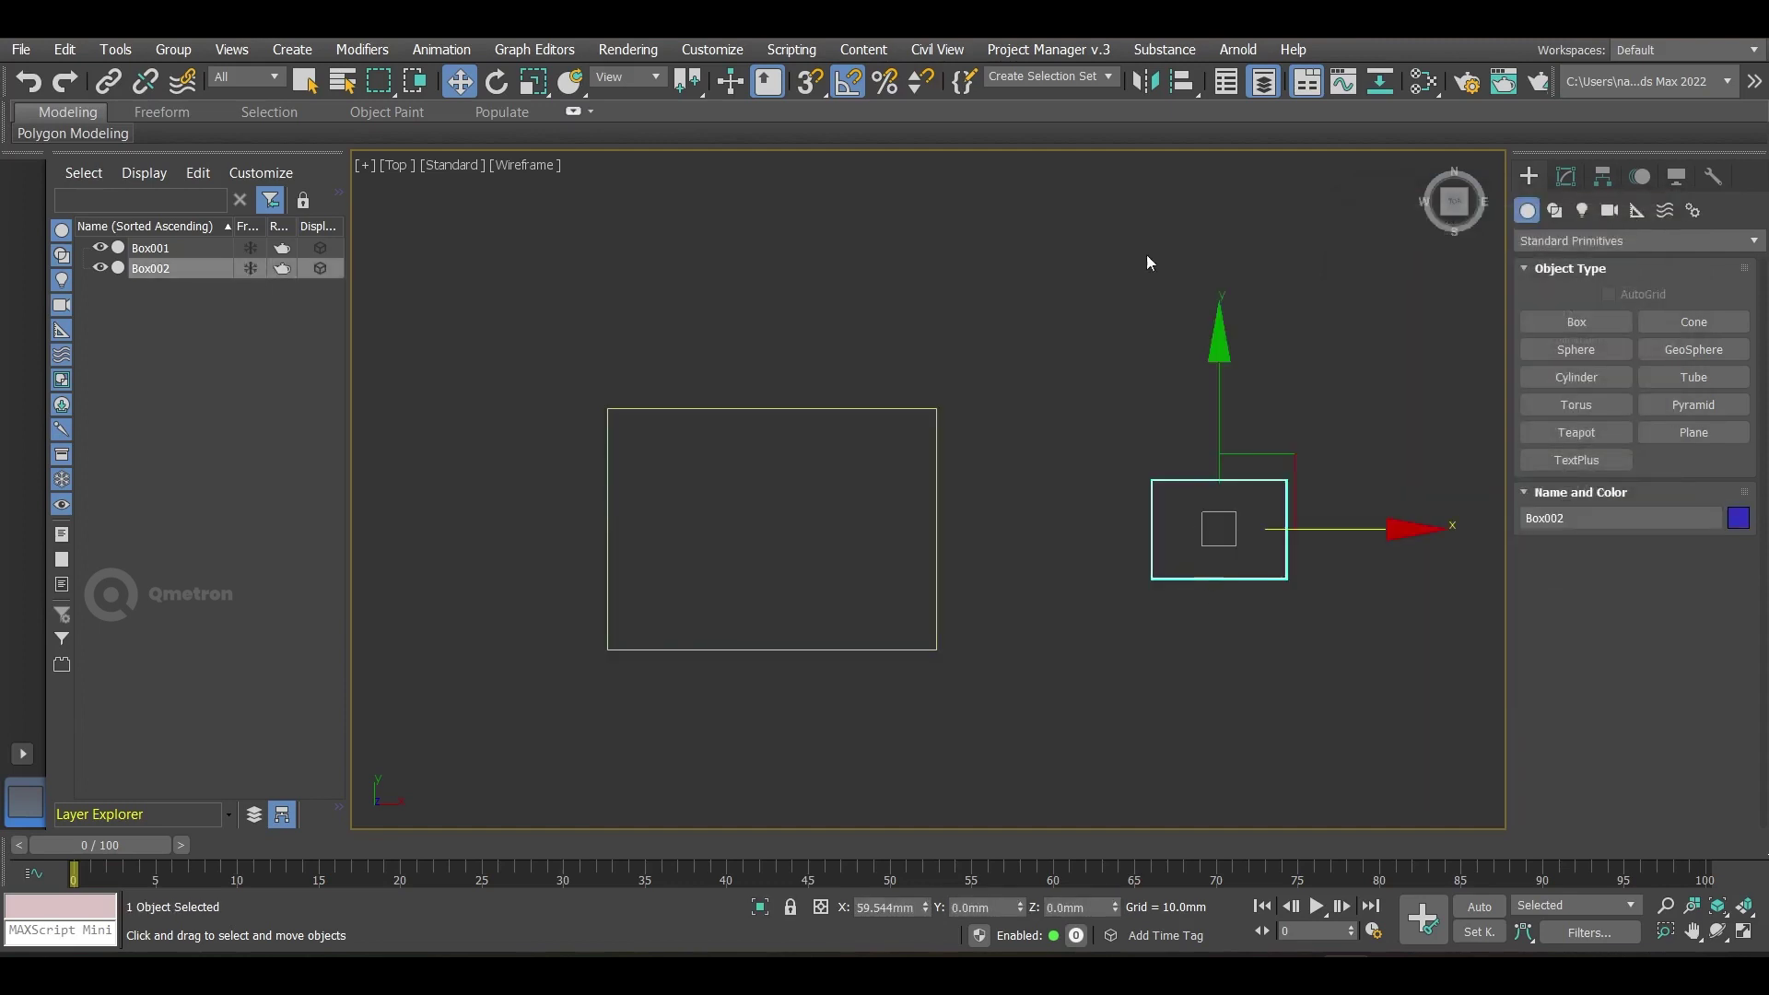
pyautogui.press('F3')
pyautogui.click(1172, 85)
pyautogui.click(866, 448)
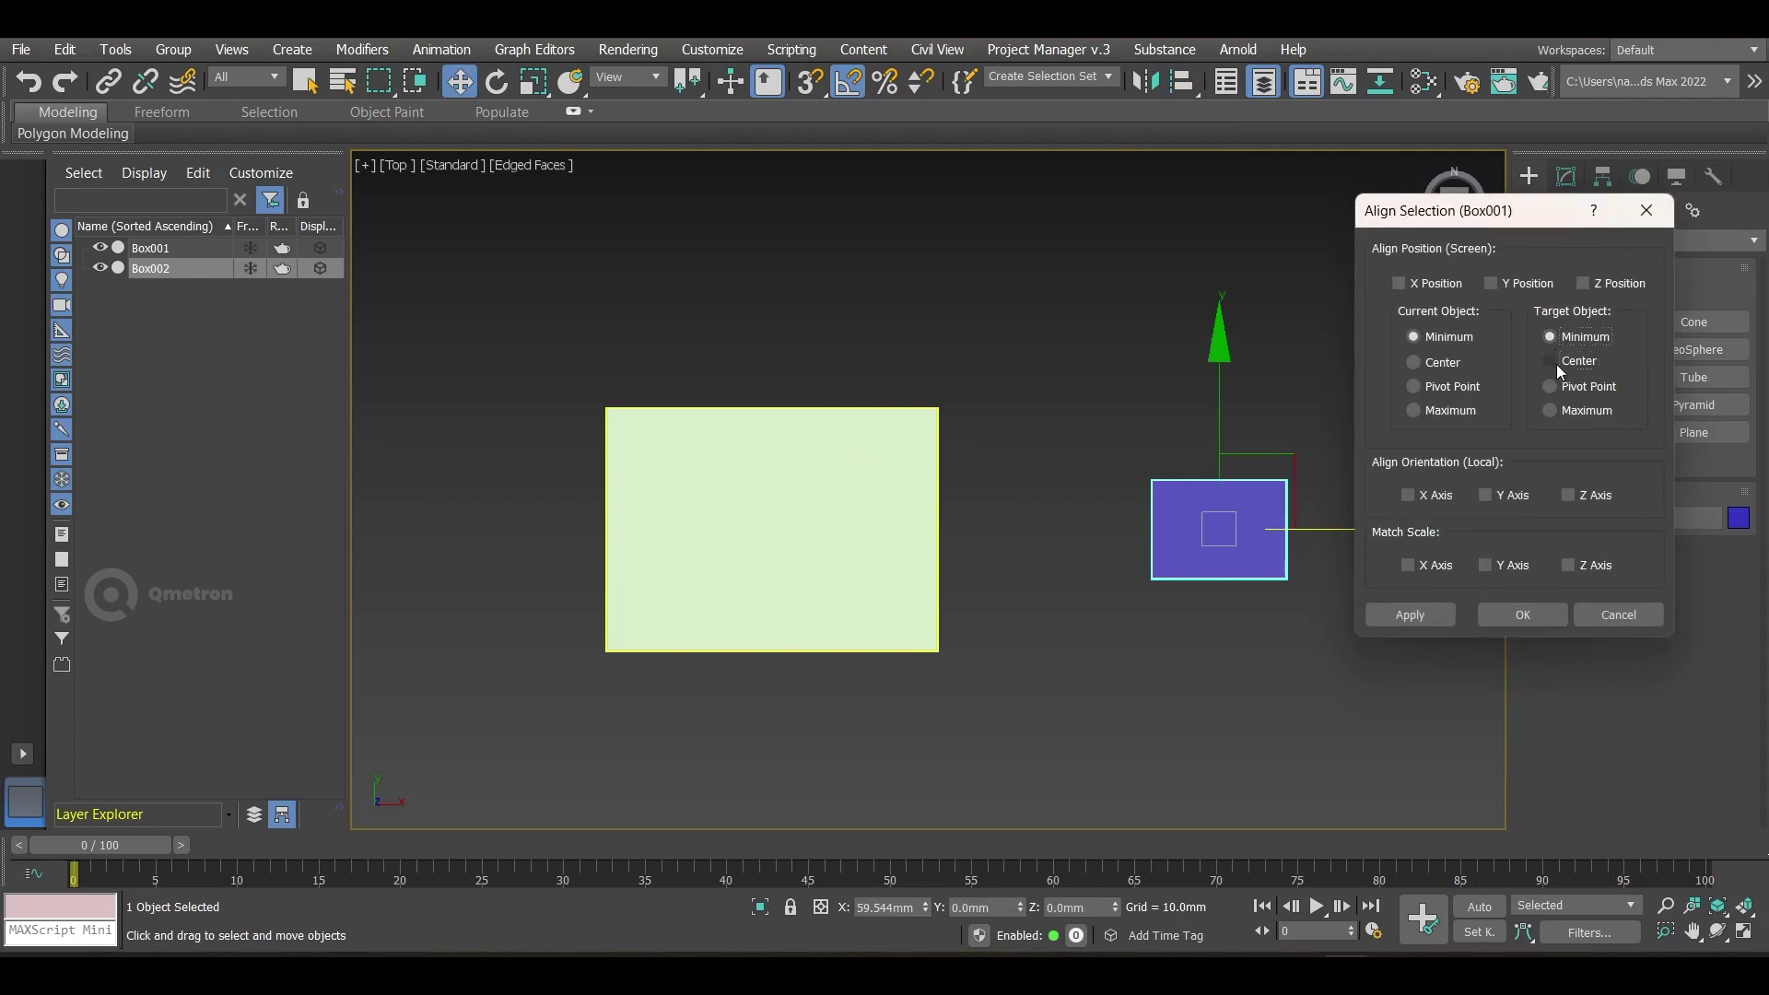
pyautogui.click(1439, 361)
pyautogui.click(1436, 337)
pyautogui.click(1412, 287)
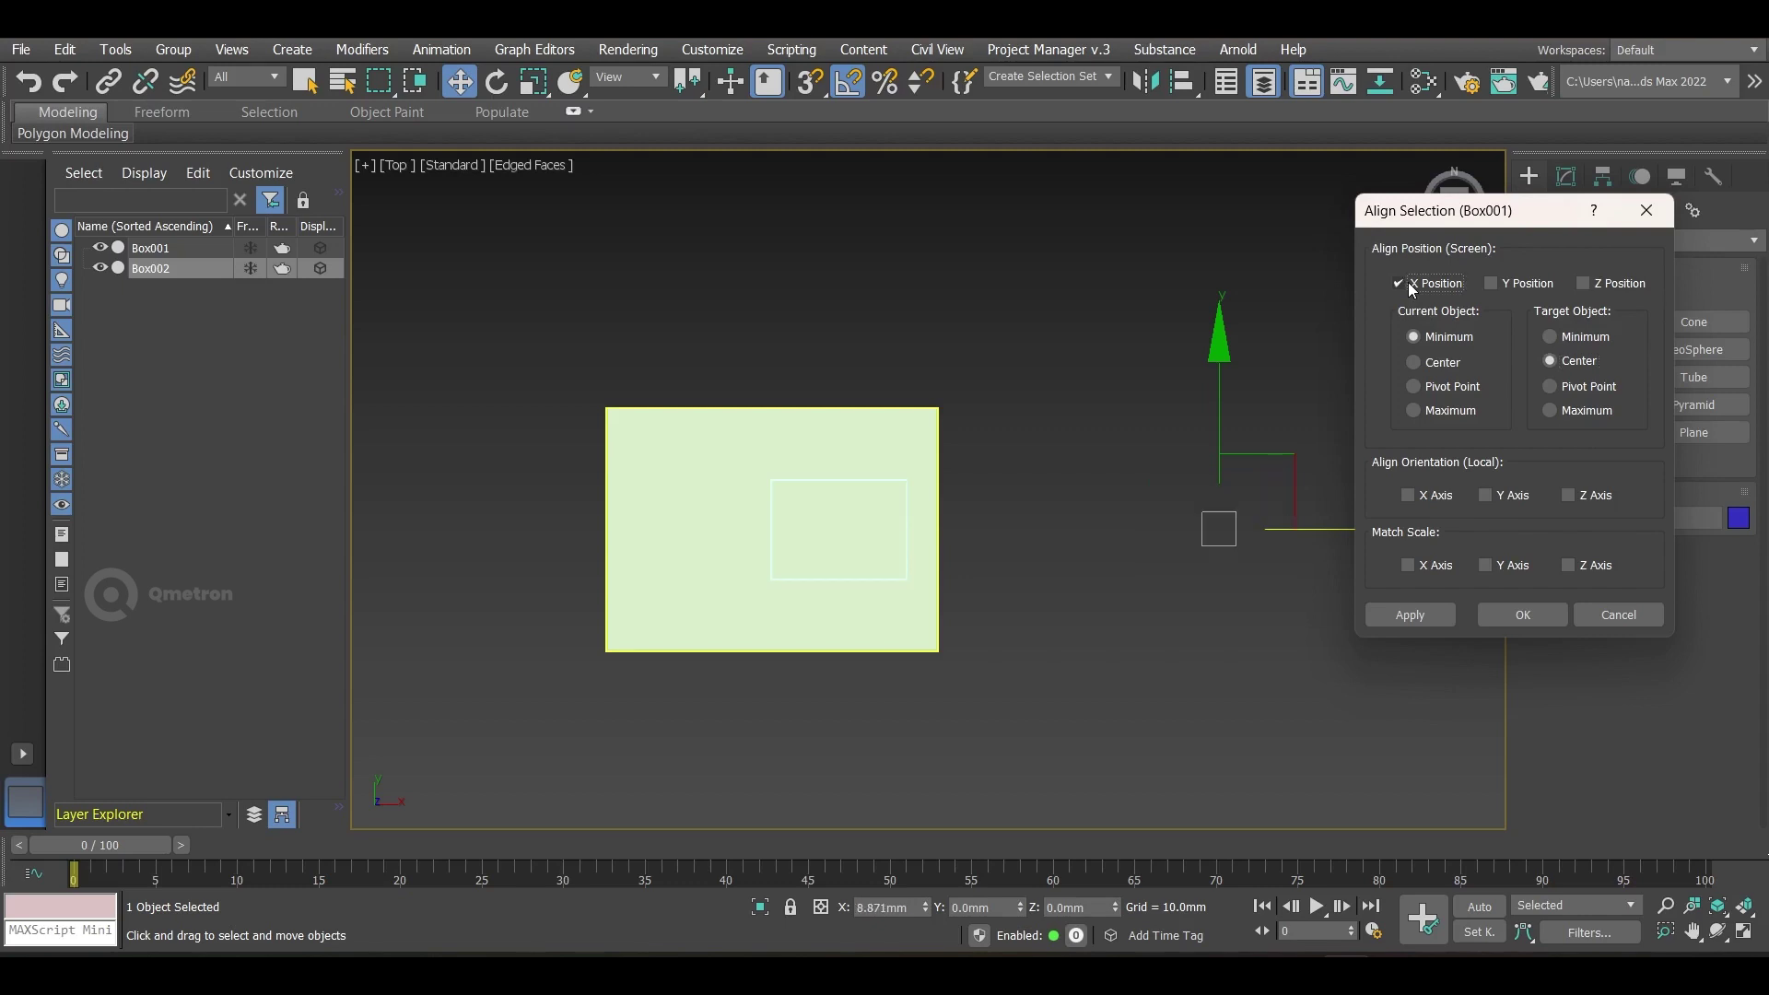
pyautogui.click(1618, 623)
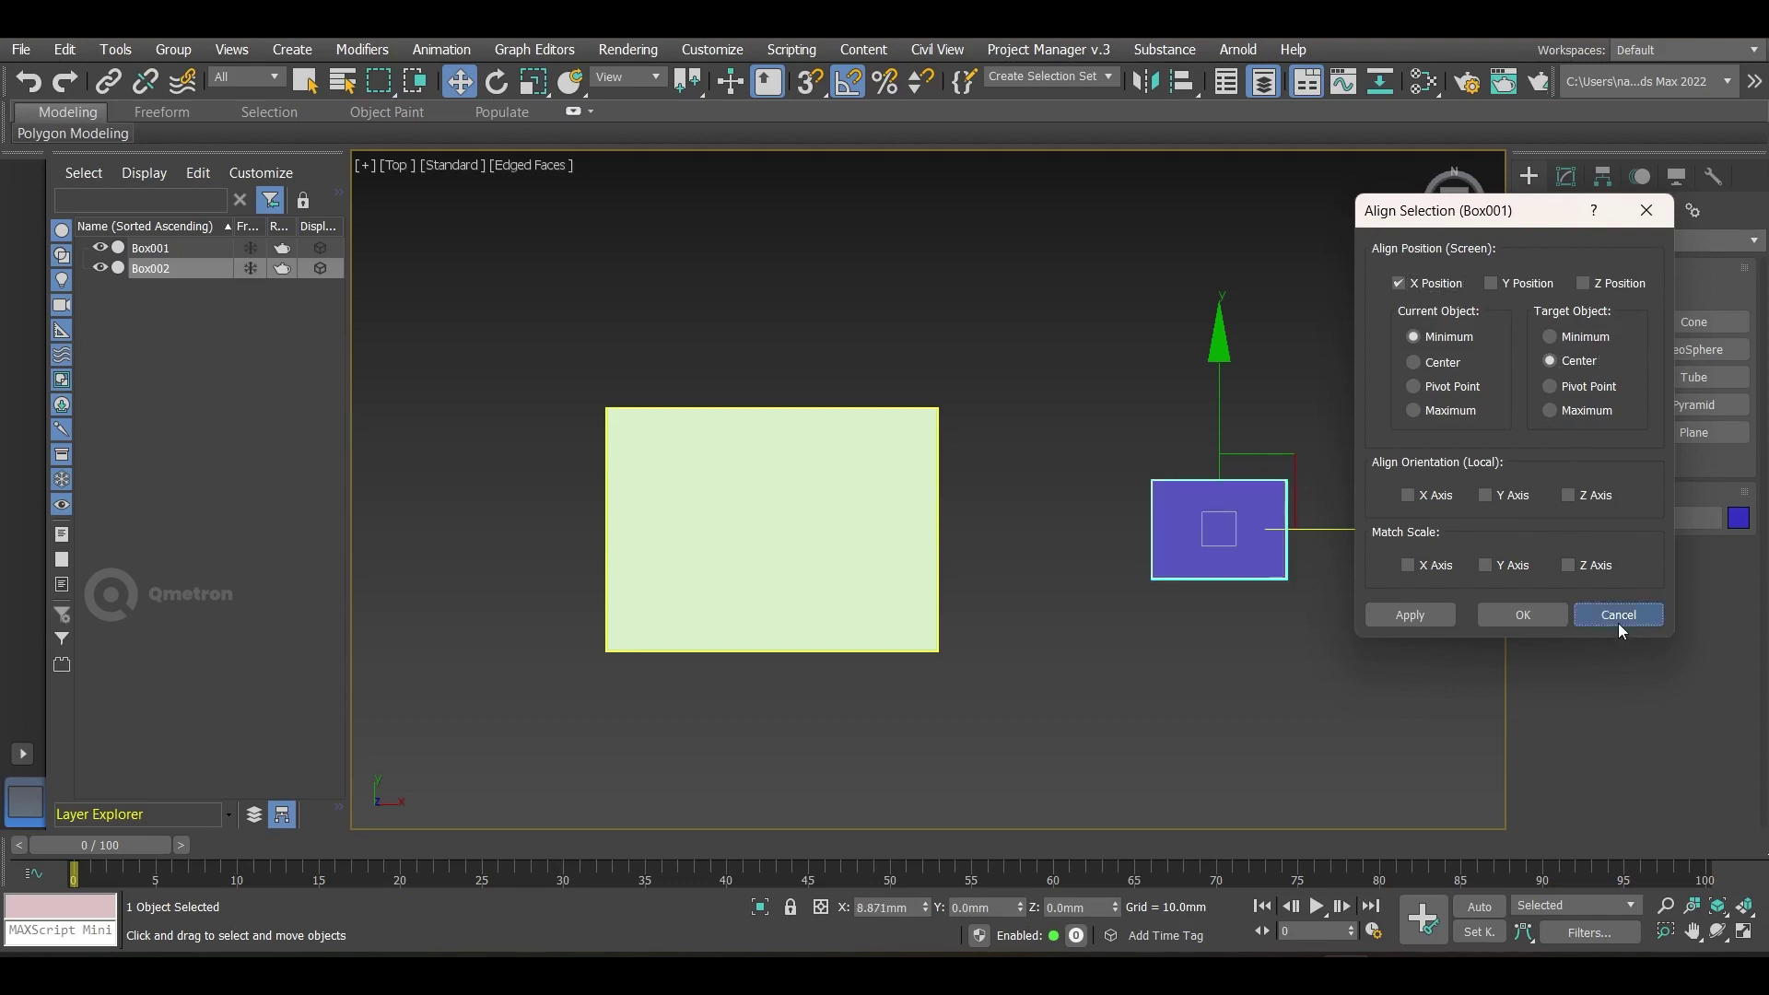
pyautogui.press('F3')
pyautogui.click(1097, 546)
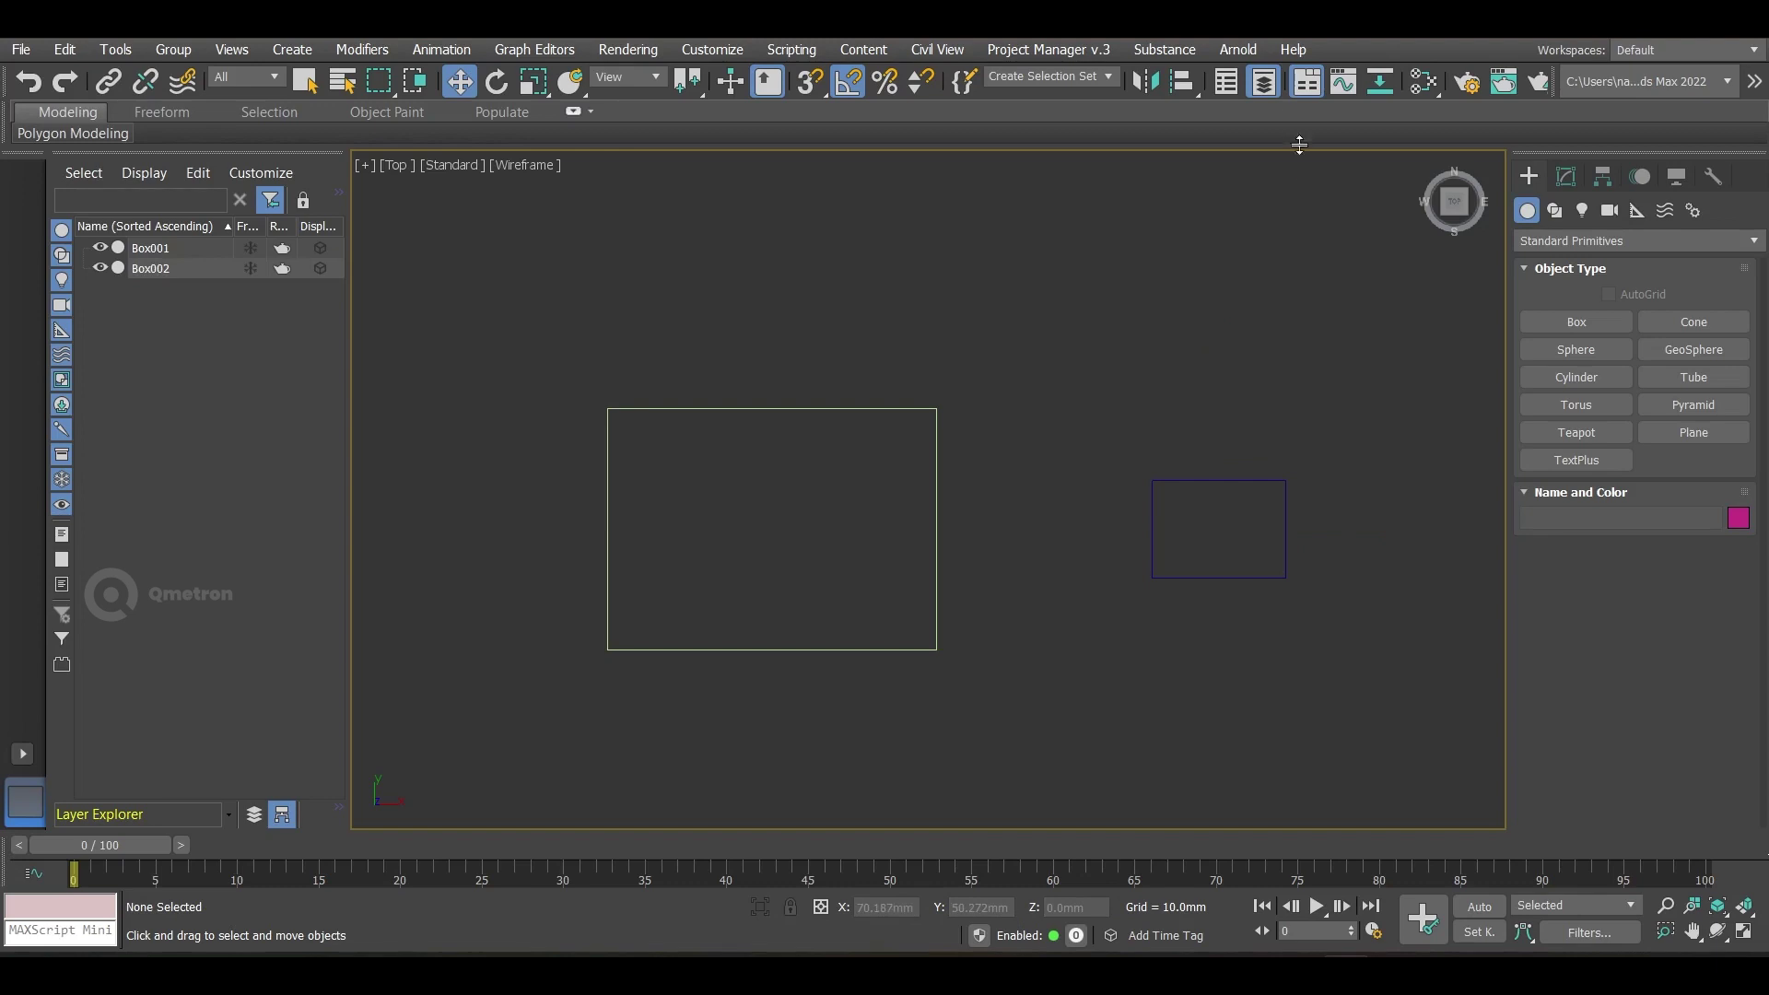
# Step: Align the smaller box to the larger box in X Position only, matching its Minimum to the target's Maximum
pyautogui.click(1153, 578)
pyautogui.click(1182, 81)
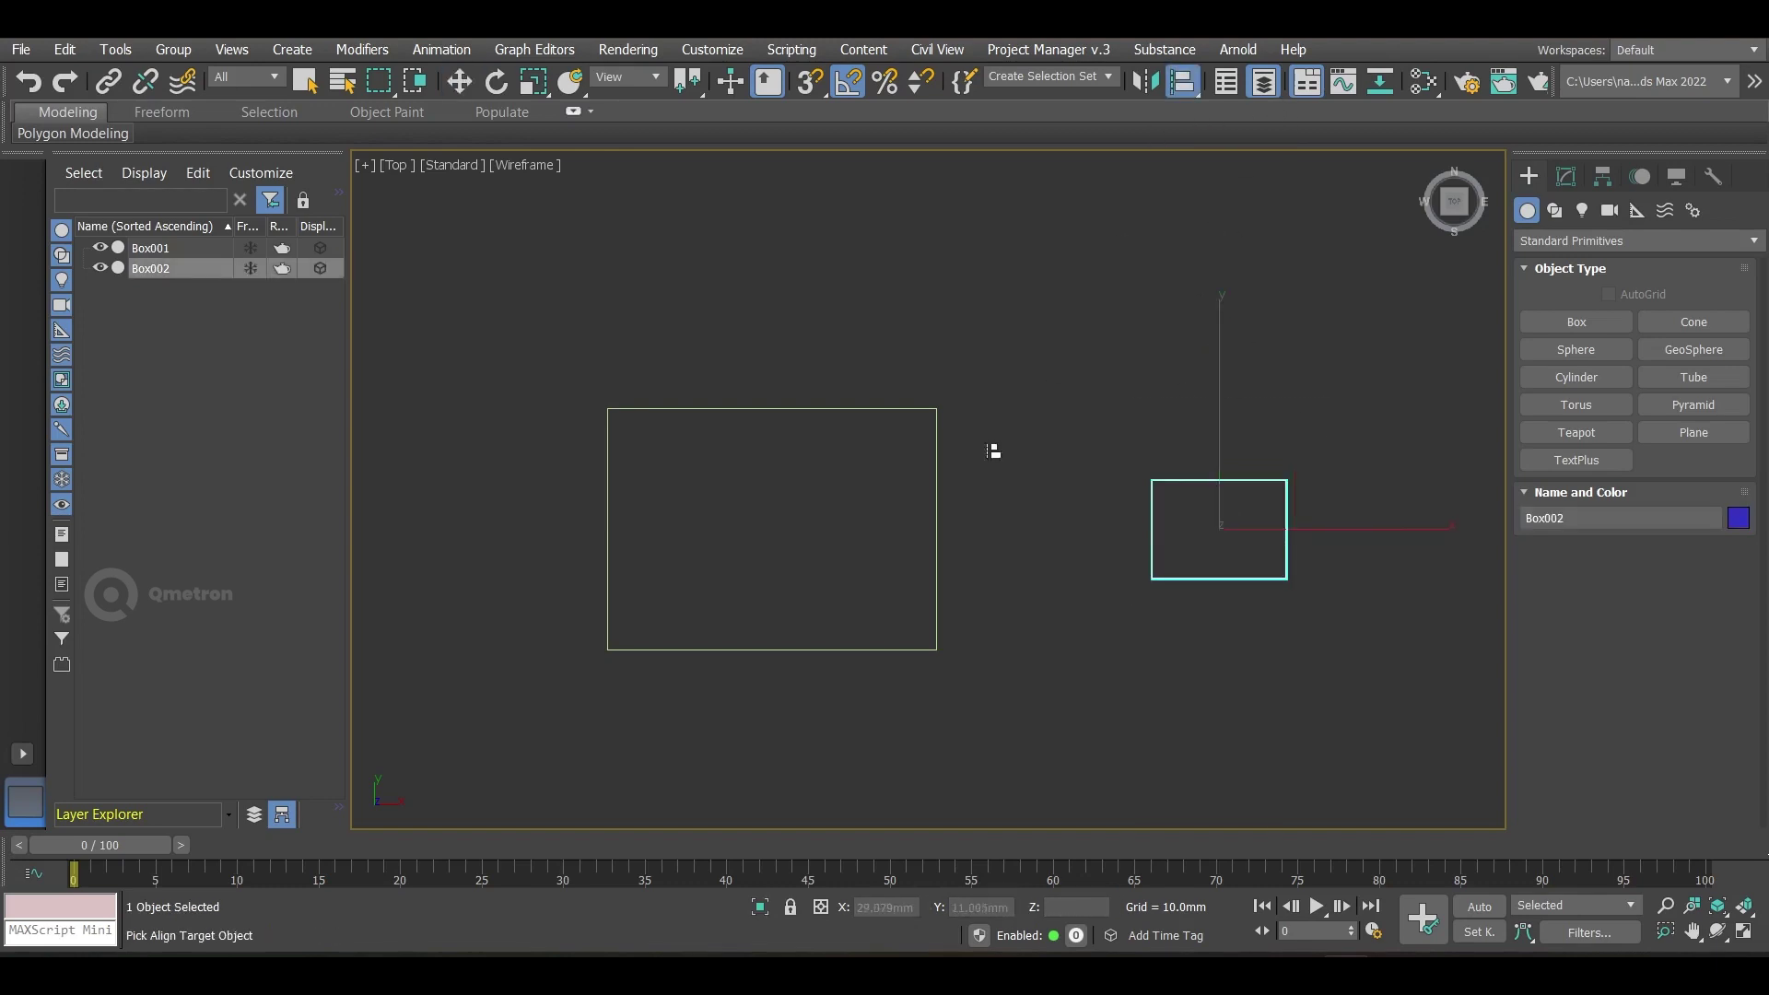
pyautogui.click(939, 454)
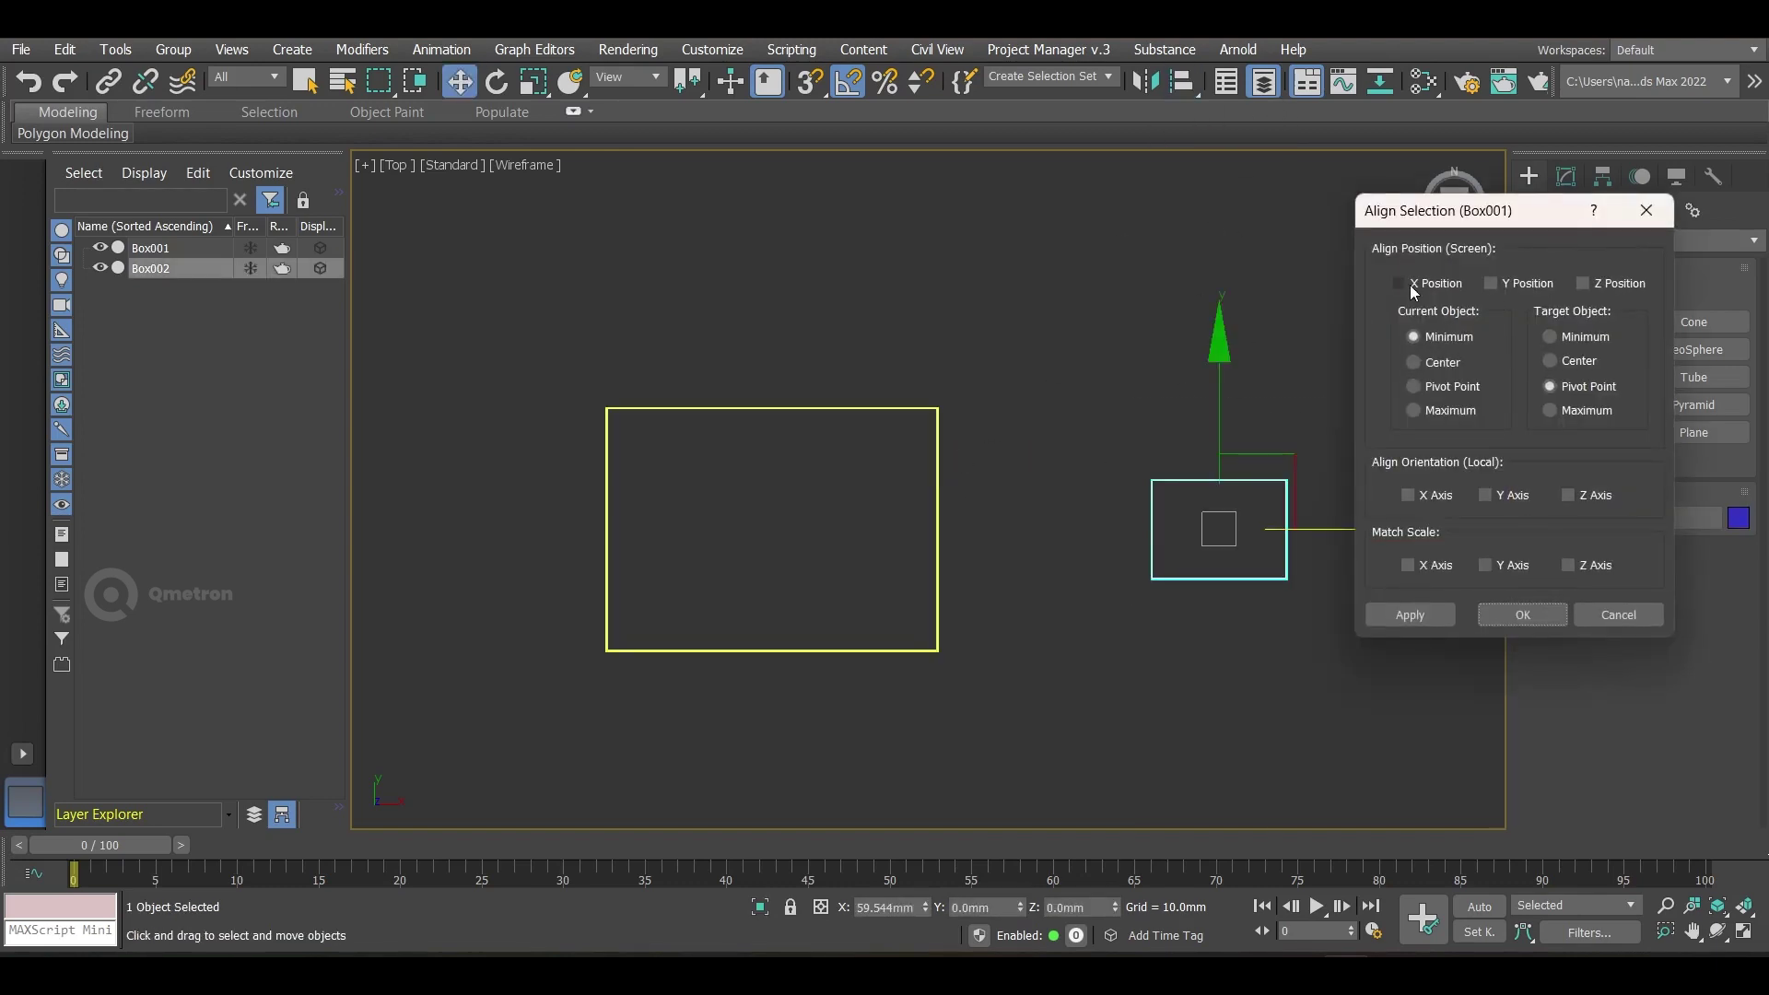
pyautogui.moveTo(1493, 210); pyautogui.dragTo(1724, 356)
pyautogui.moveTo(1608, 365); pyautogui.dragTo(1324, 80)
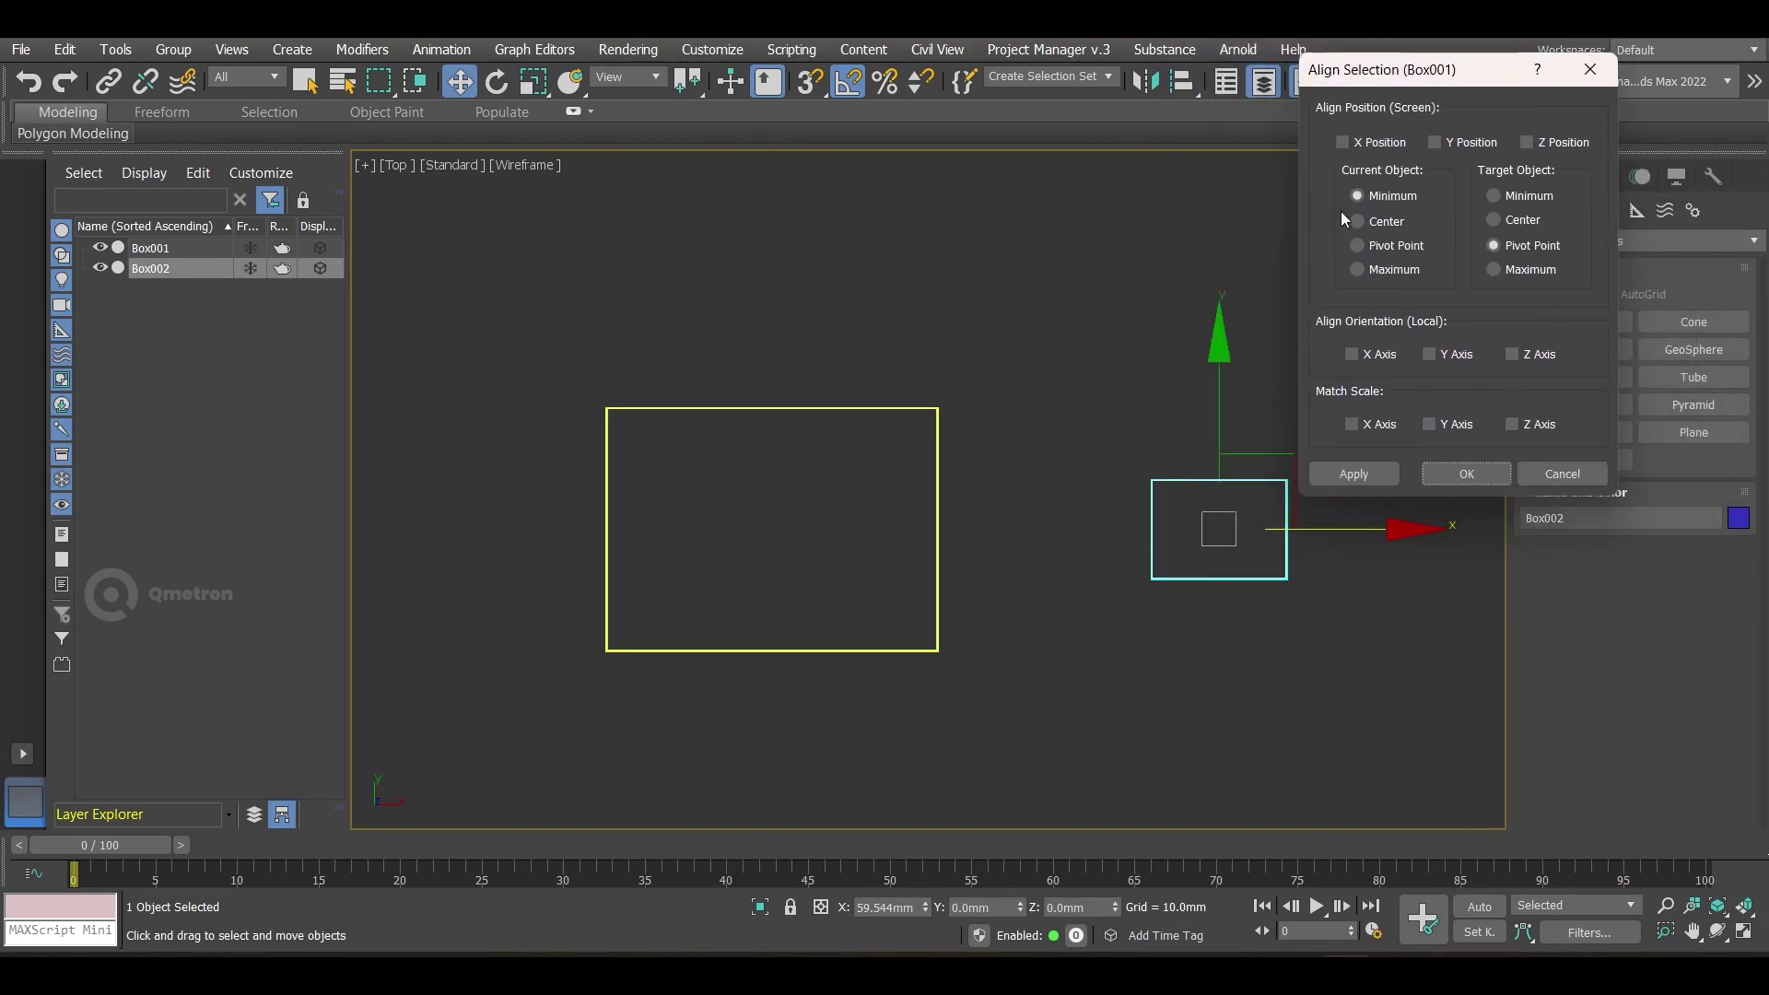
pyautogui.click(1343, 142)
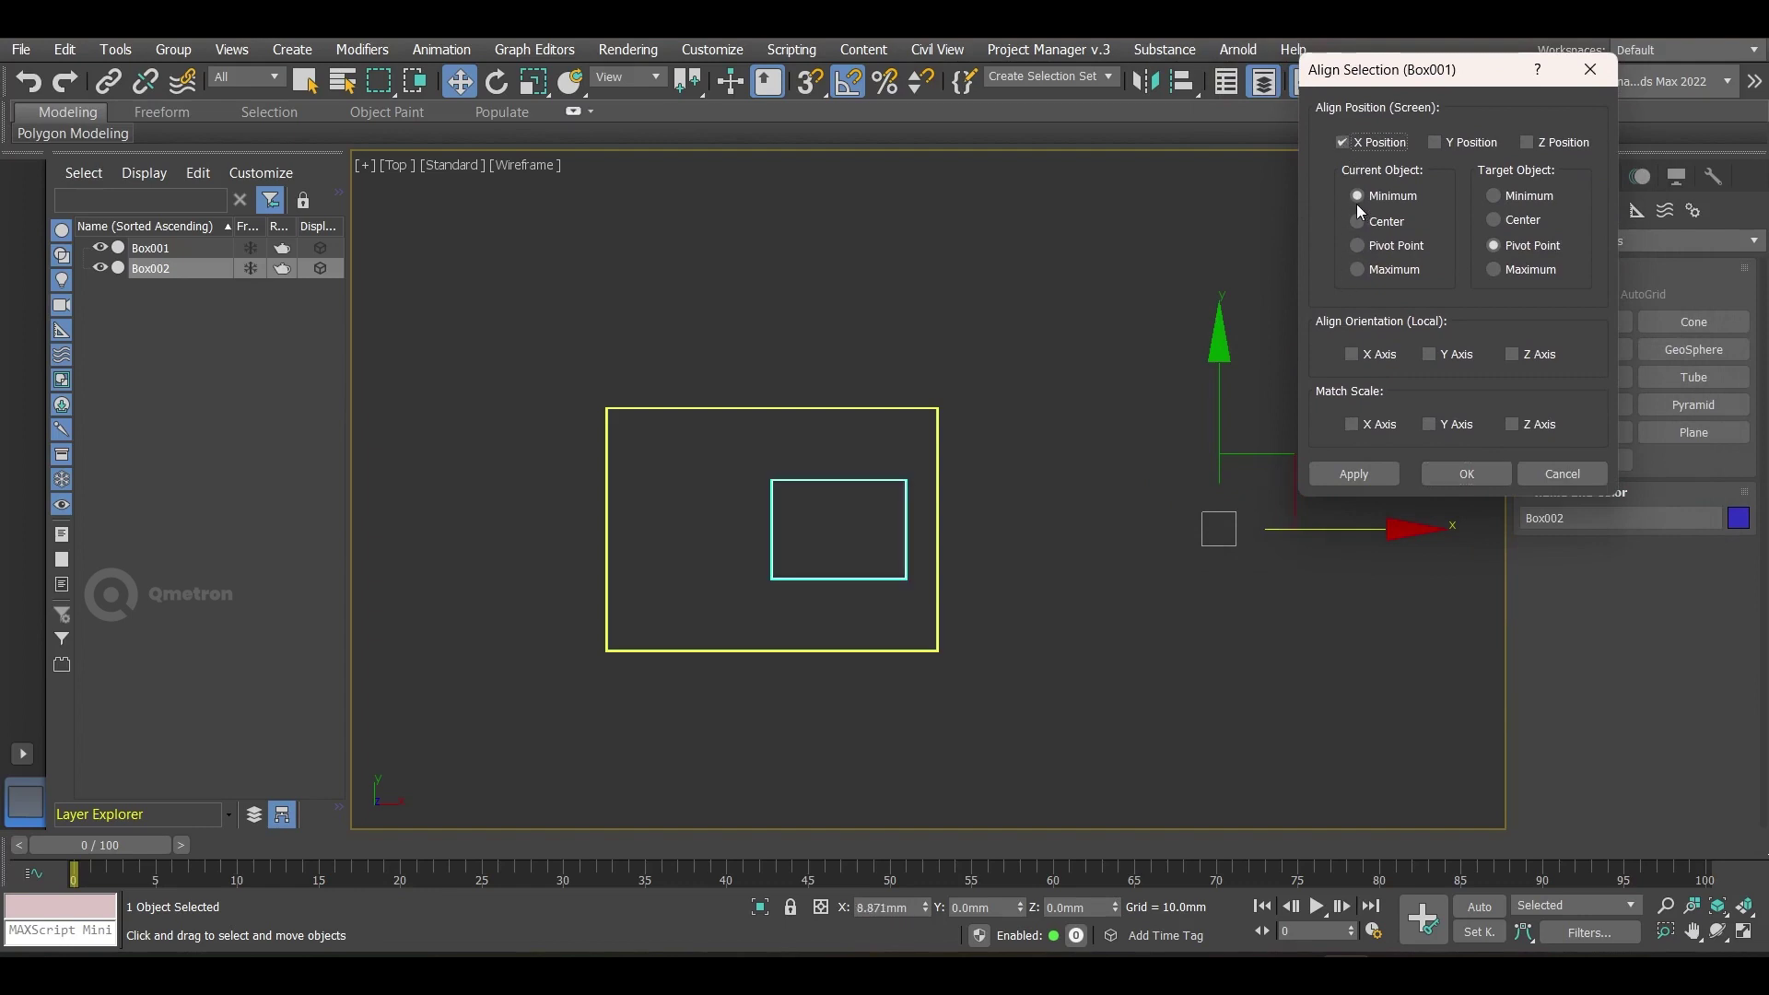
pyautogui.click(1511, 270)
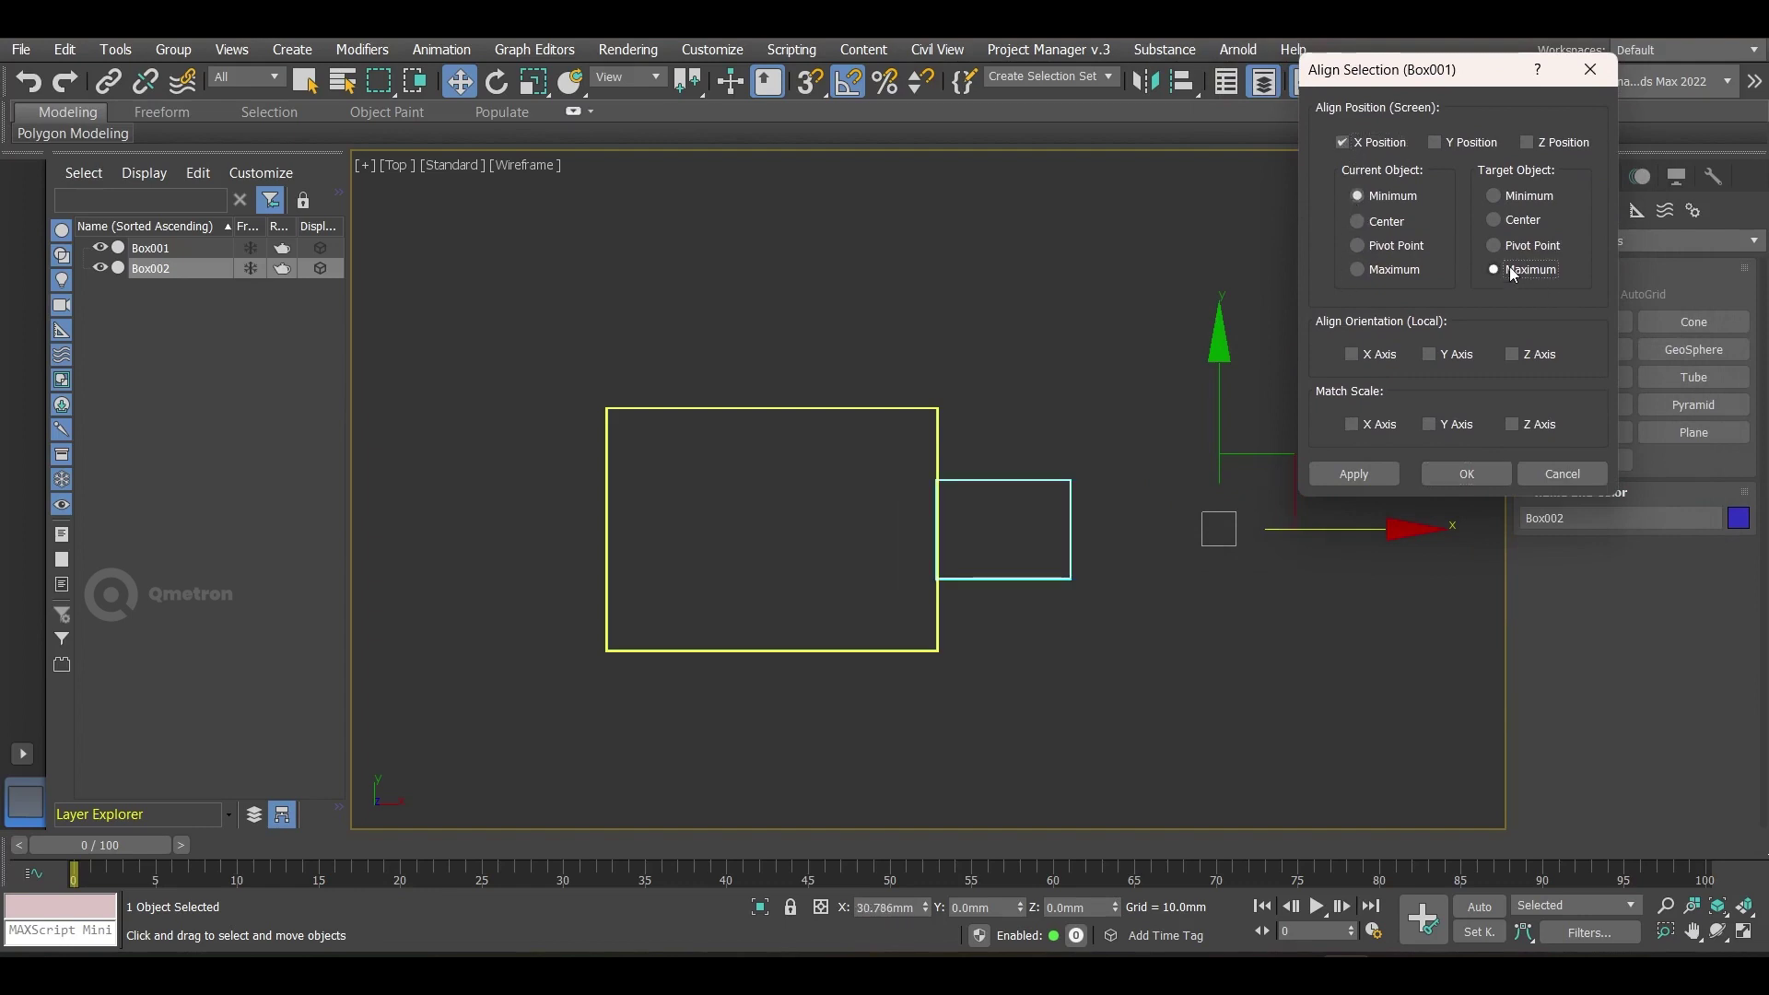
pyautogui.click(1436, 478)
# Step: Examine the edge between the two boxes up close and undo the X alignment
pyautogui.scroll(6, 958, 457)
pyautogui.scroll(10, 960, 491)
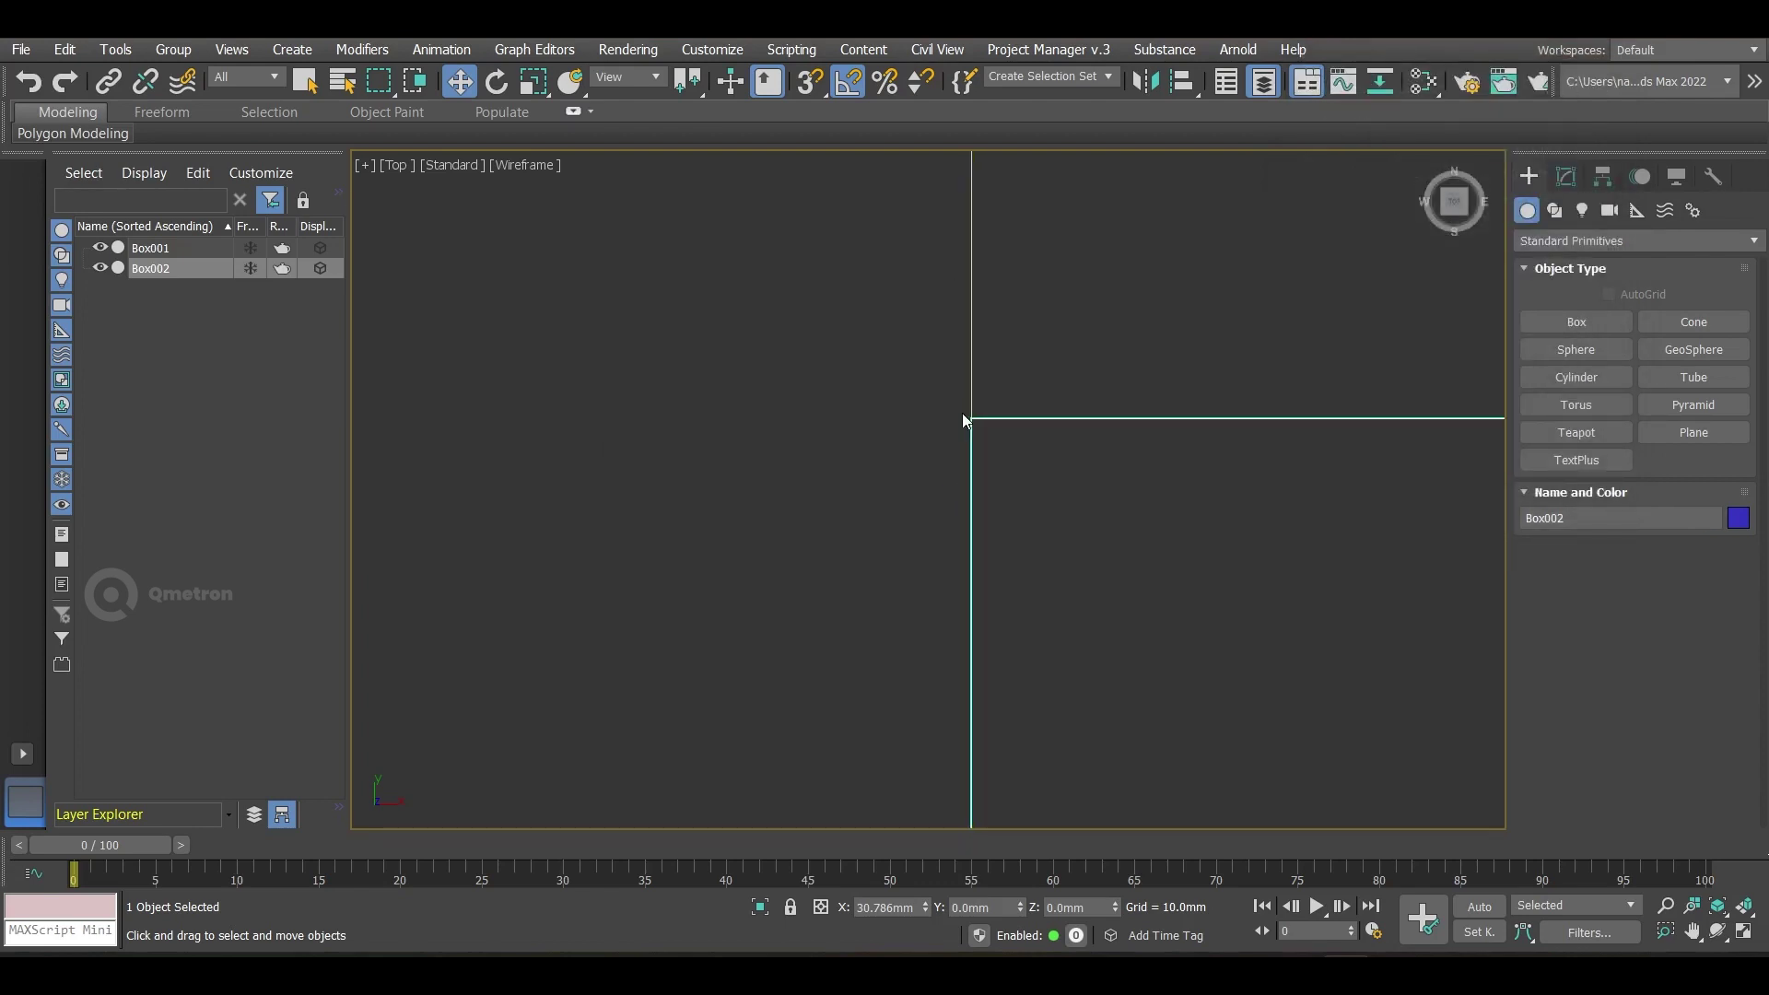
pyautogui.scroll(-4, 918, 279)
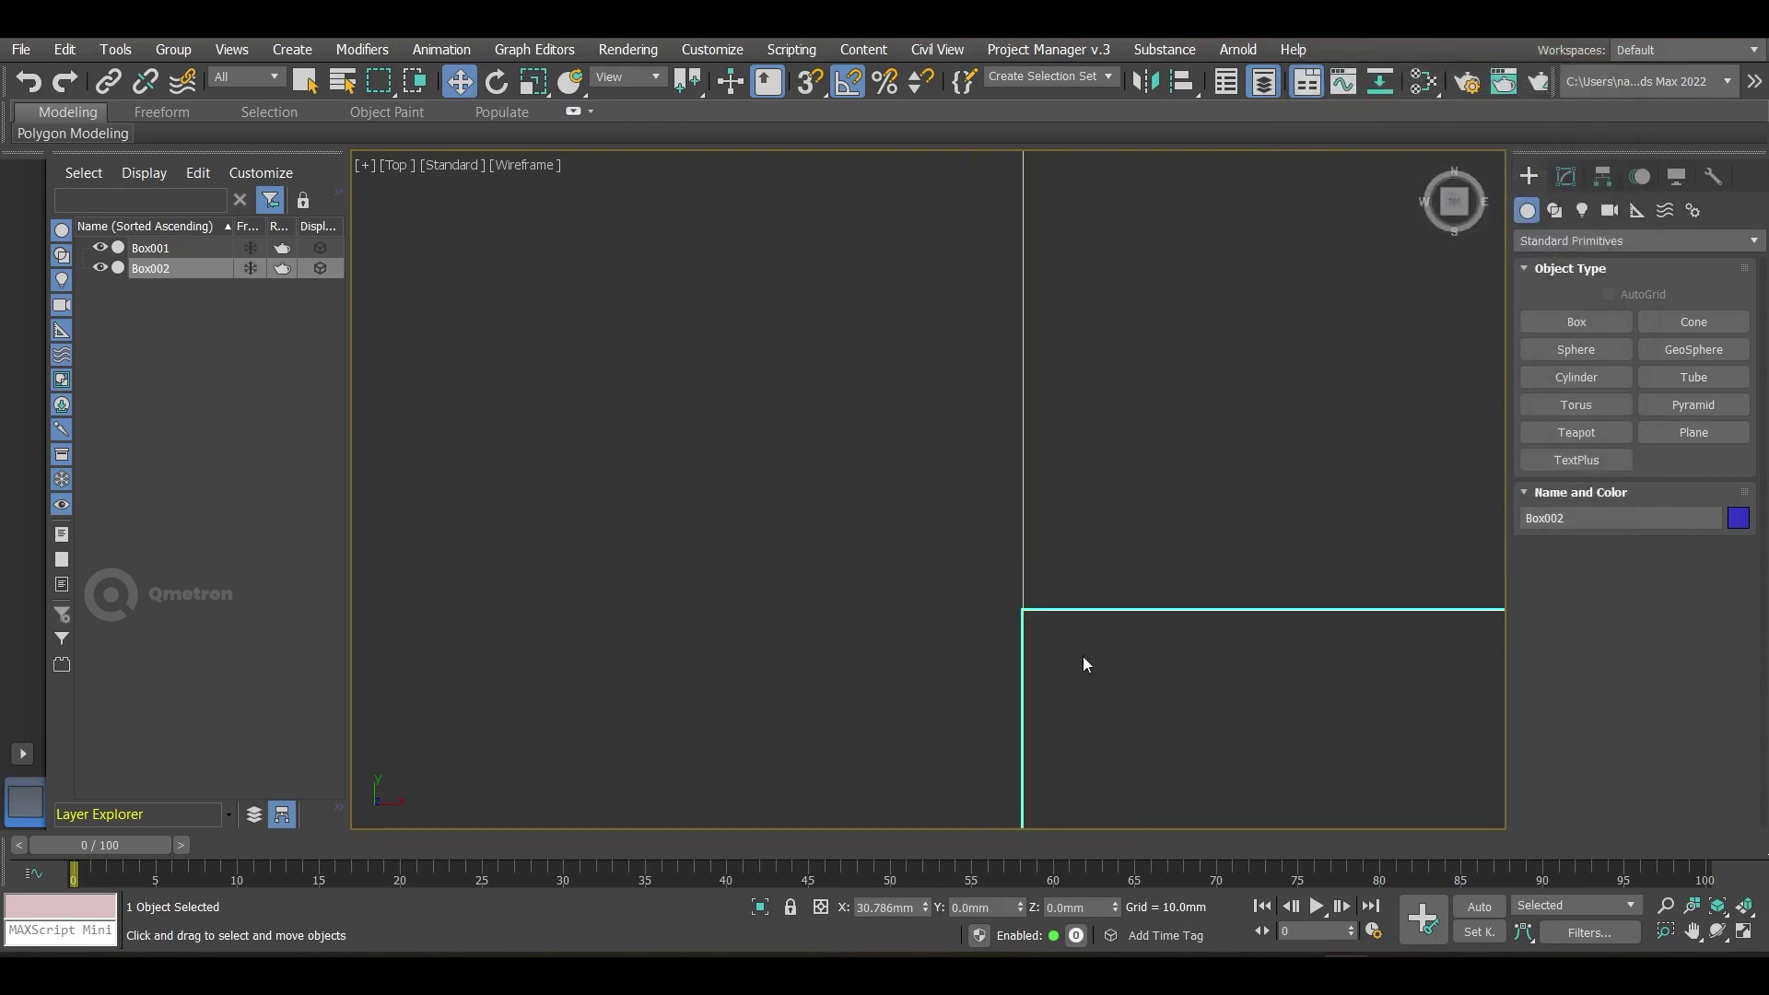
pyautogui.scroll(-3, 980, 506)
pyautogui.press('z')
pyautogui.scroll(-5, 958, 474)
pyautogui.hotkey('ctrl', 'z')
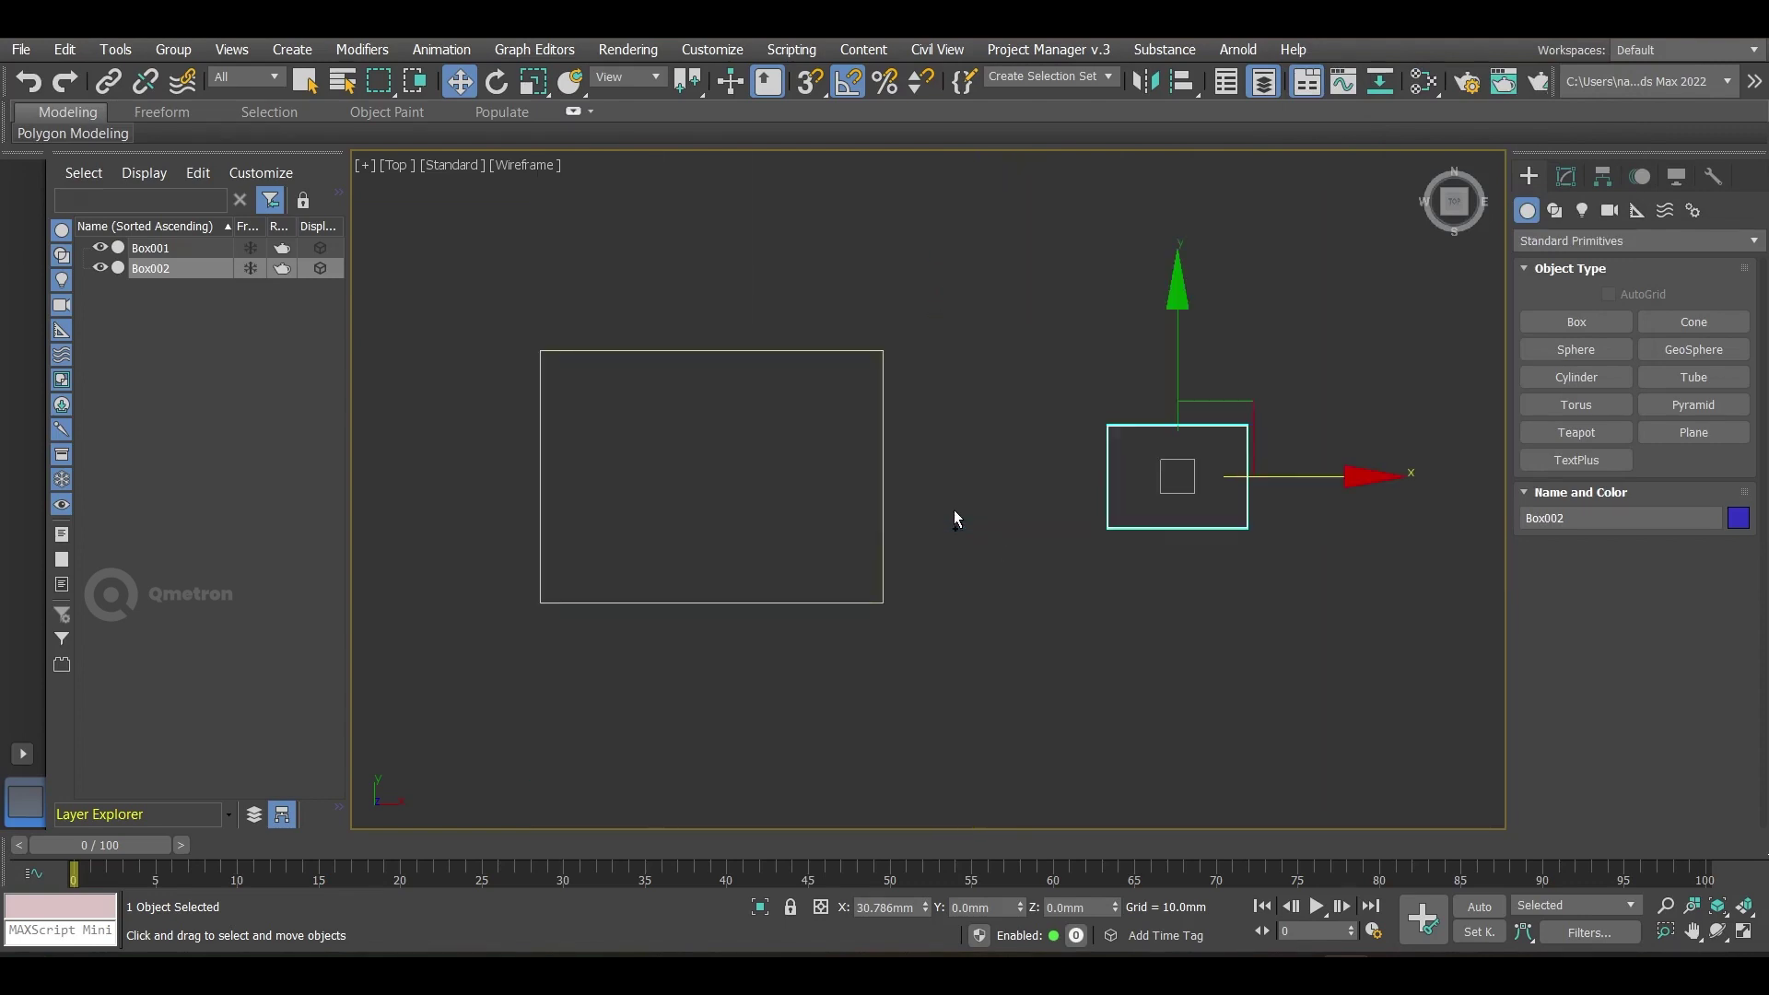
# Step: Try aligning the smaller box's Minimum to the larger box's Minimum in X Position and cancel the alignment
pyautogui.click(1174, 87)
pyautogui.click(887, 396)
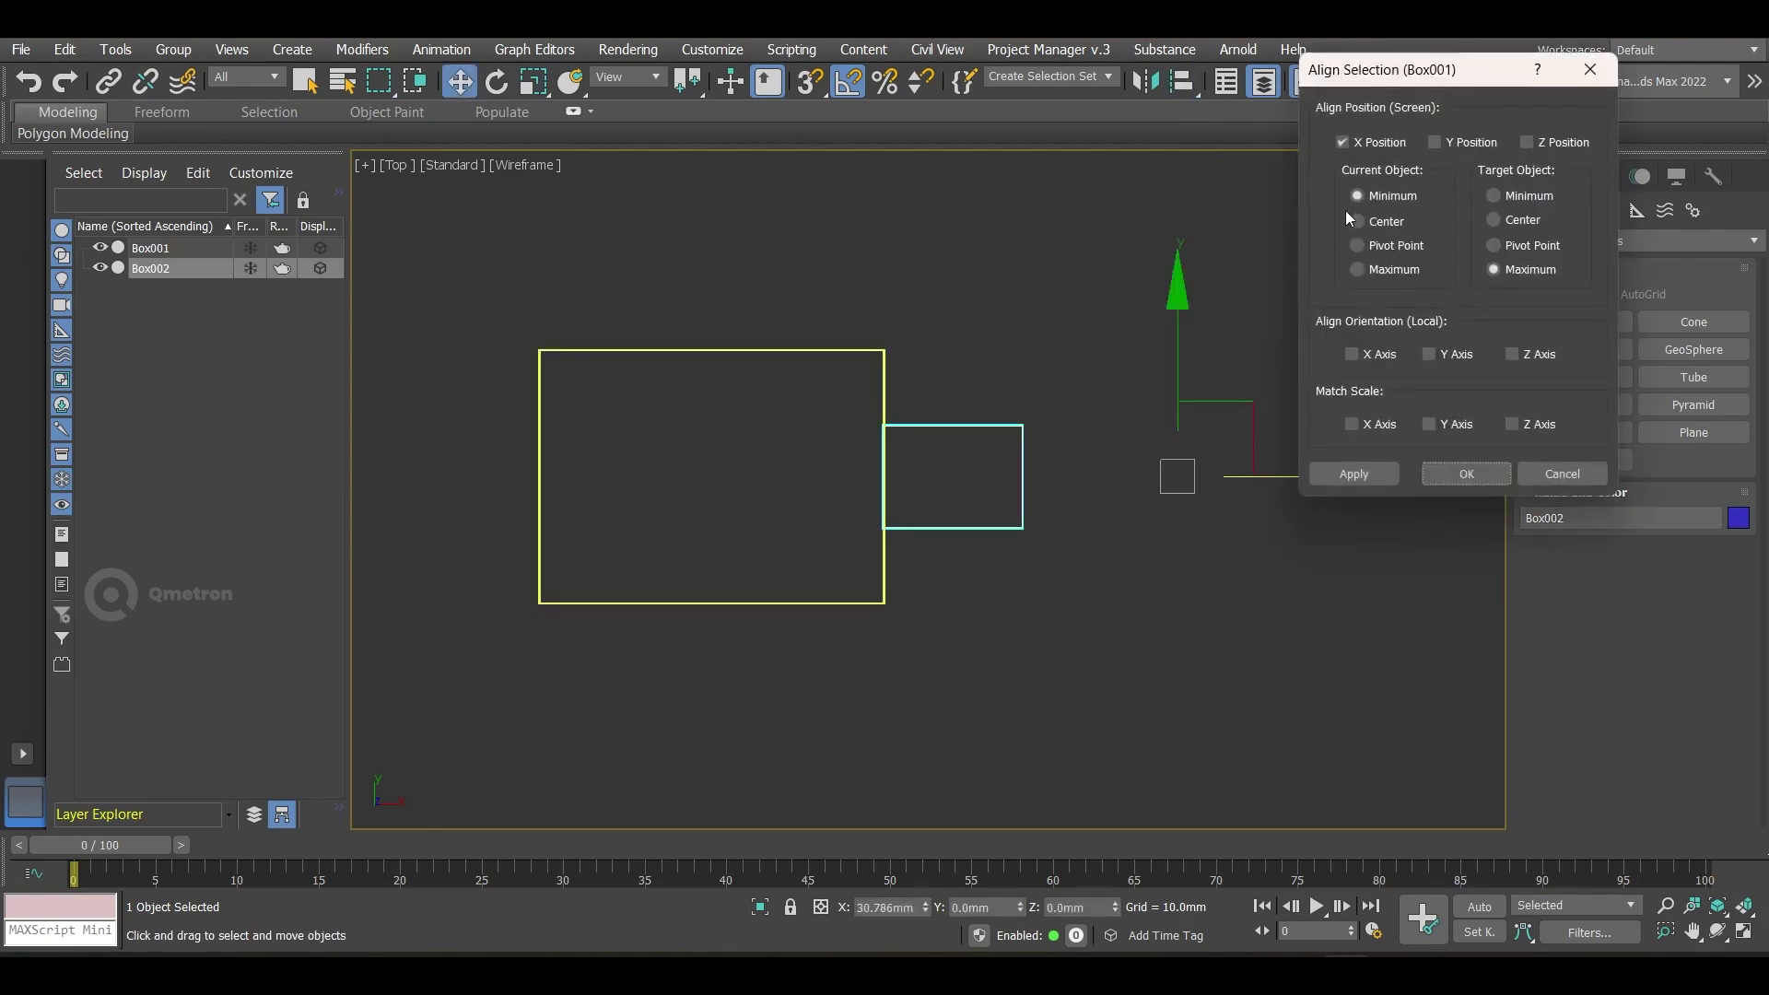
pyautogui.click(1512, 195)
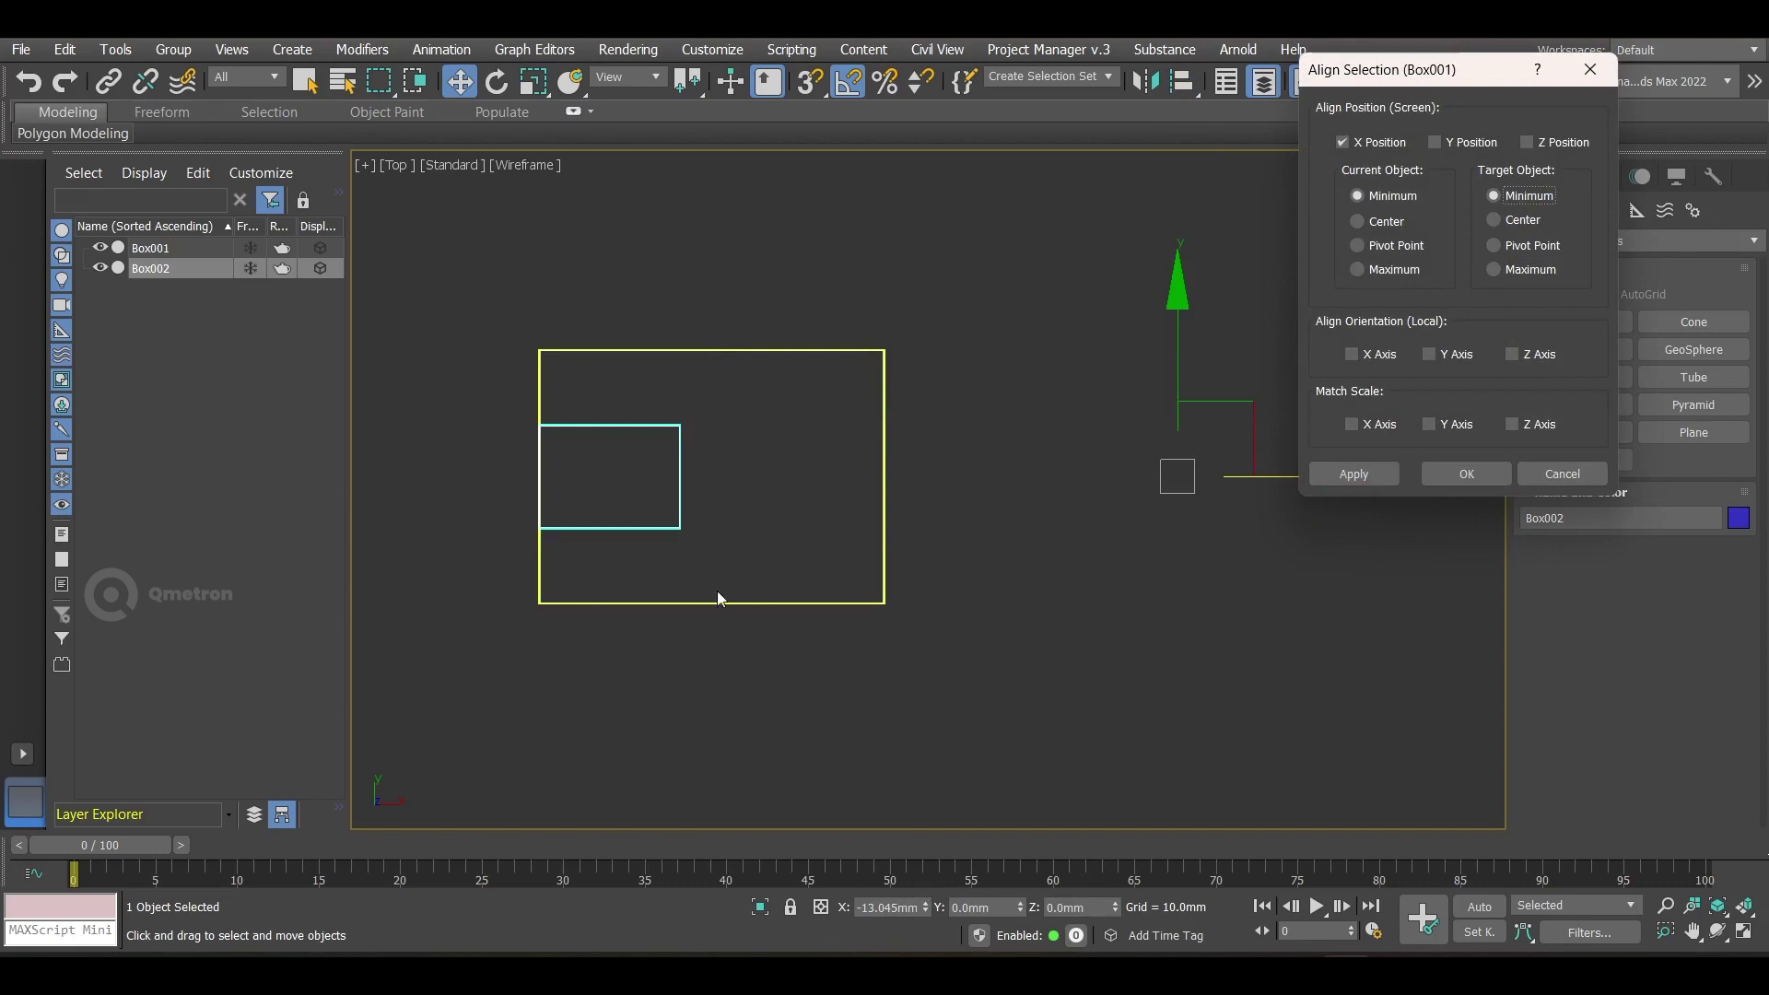
pyautogui.click(1535, 473)
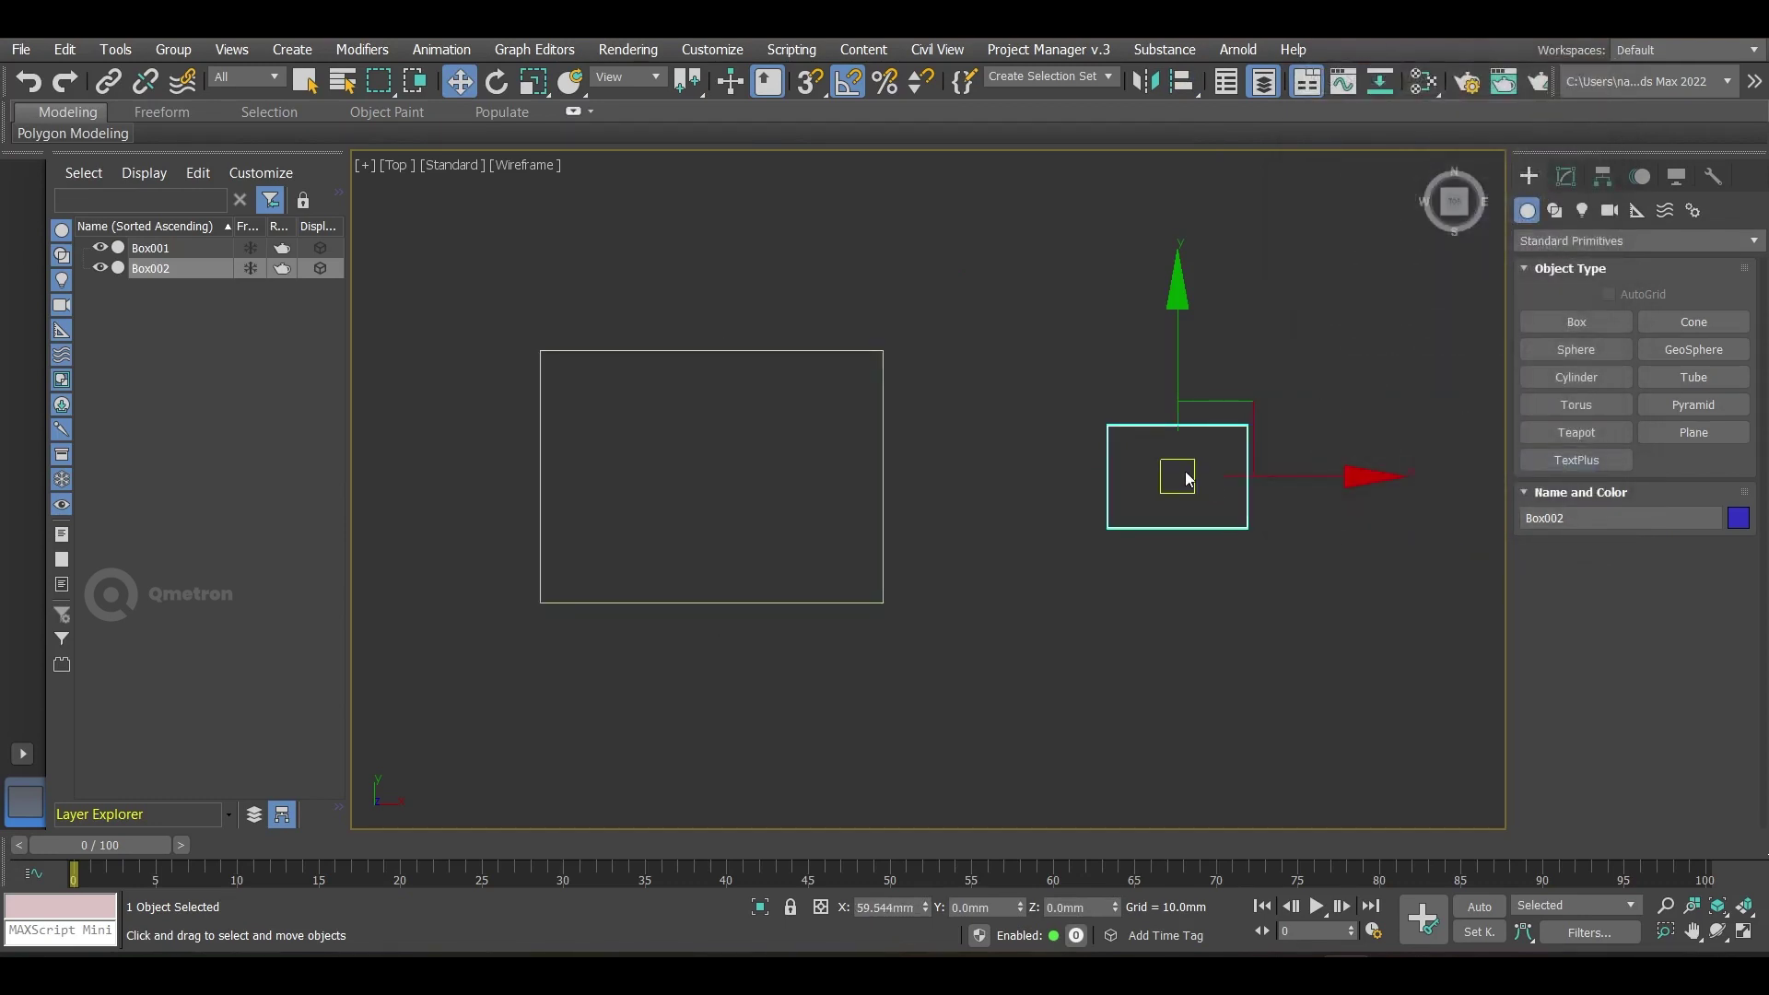
pyautogui.click(656, 353)
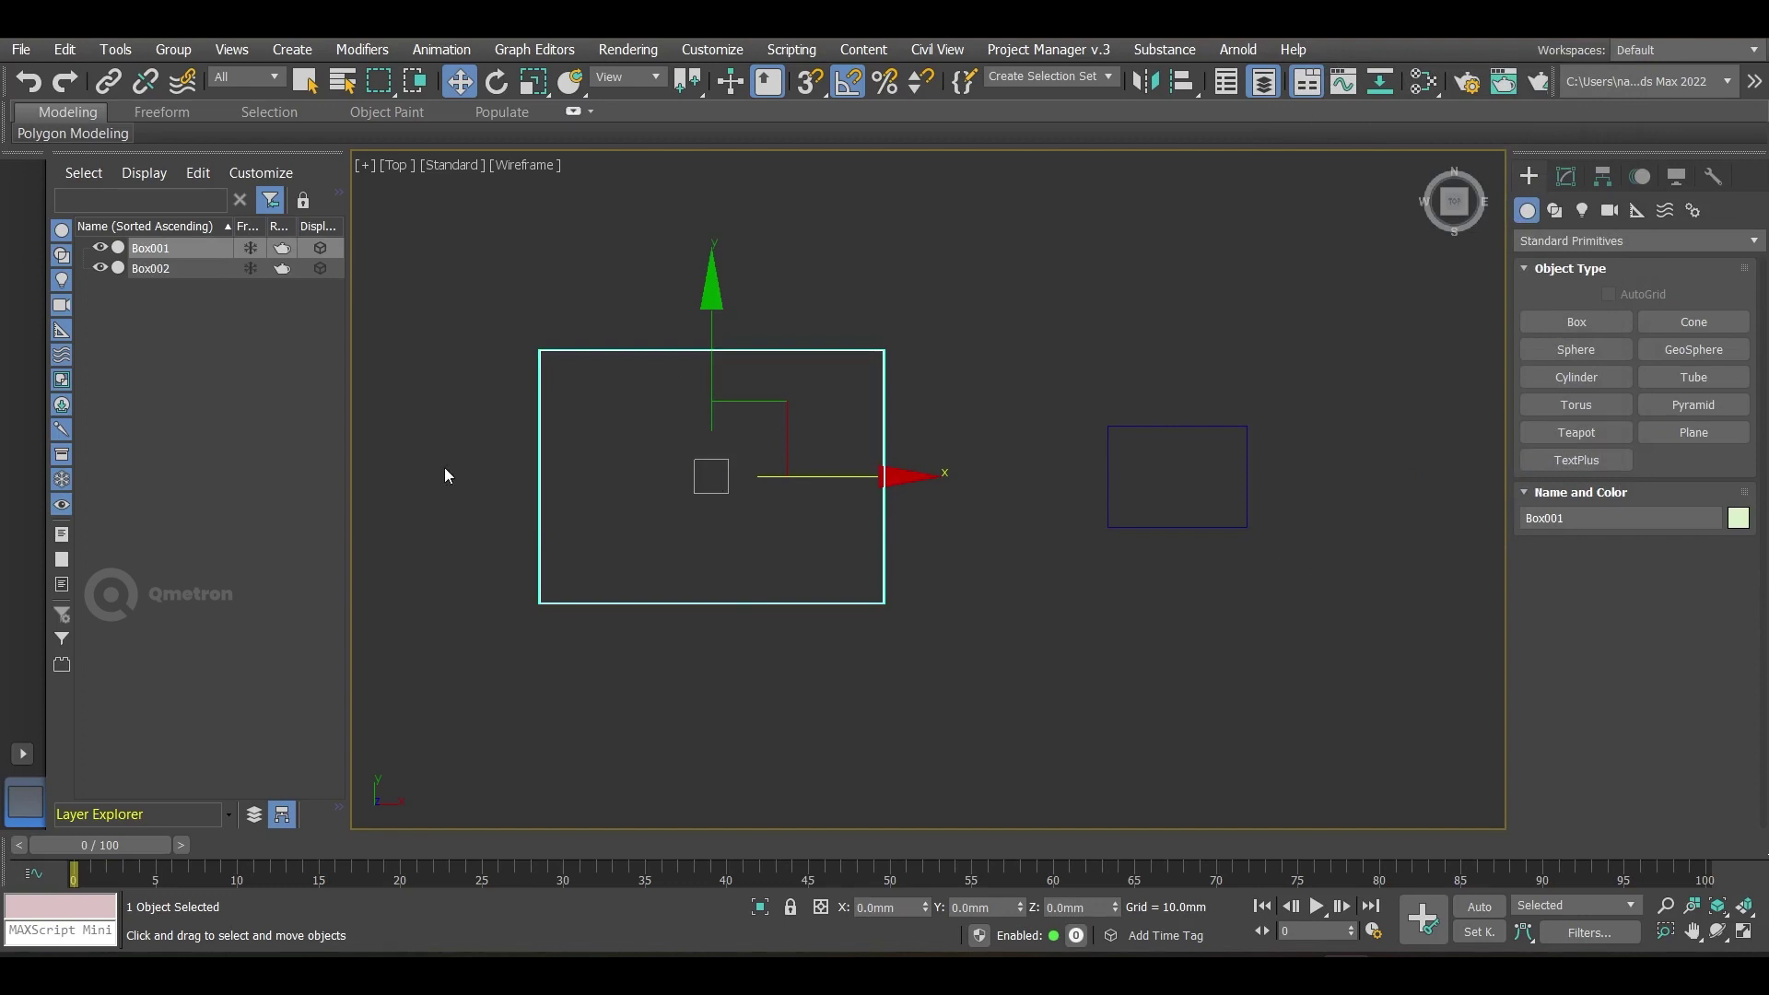
pyautogui.click(1244, 675)
# Step: Start aligning the smaller box to the larger box in X Position, comparing target Minimum with Maximum and keeping Maximum
pyautogui.click(1239, 530)
pyautogui.click(1182, 81)
pyautogui.click(882, 377)
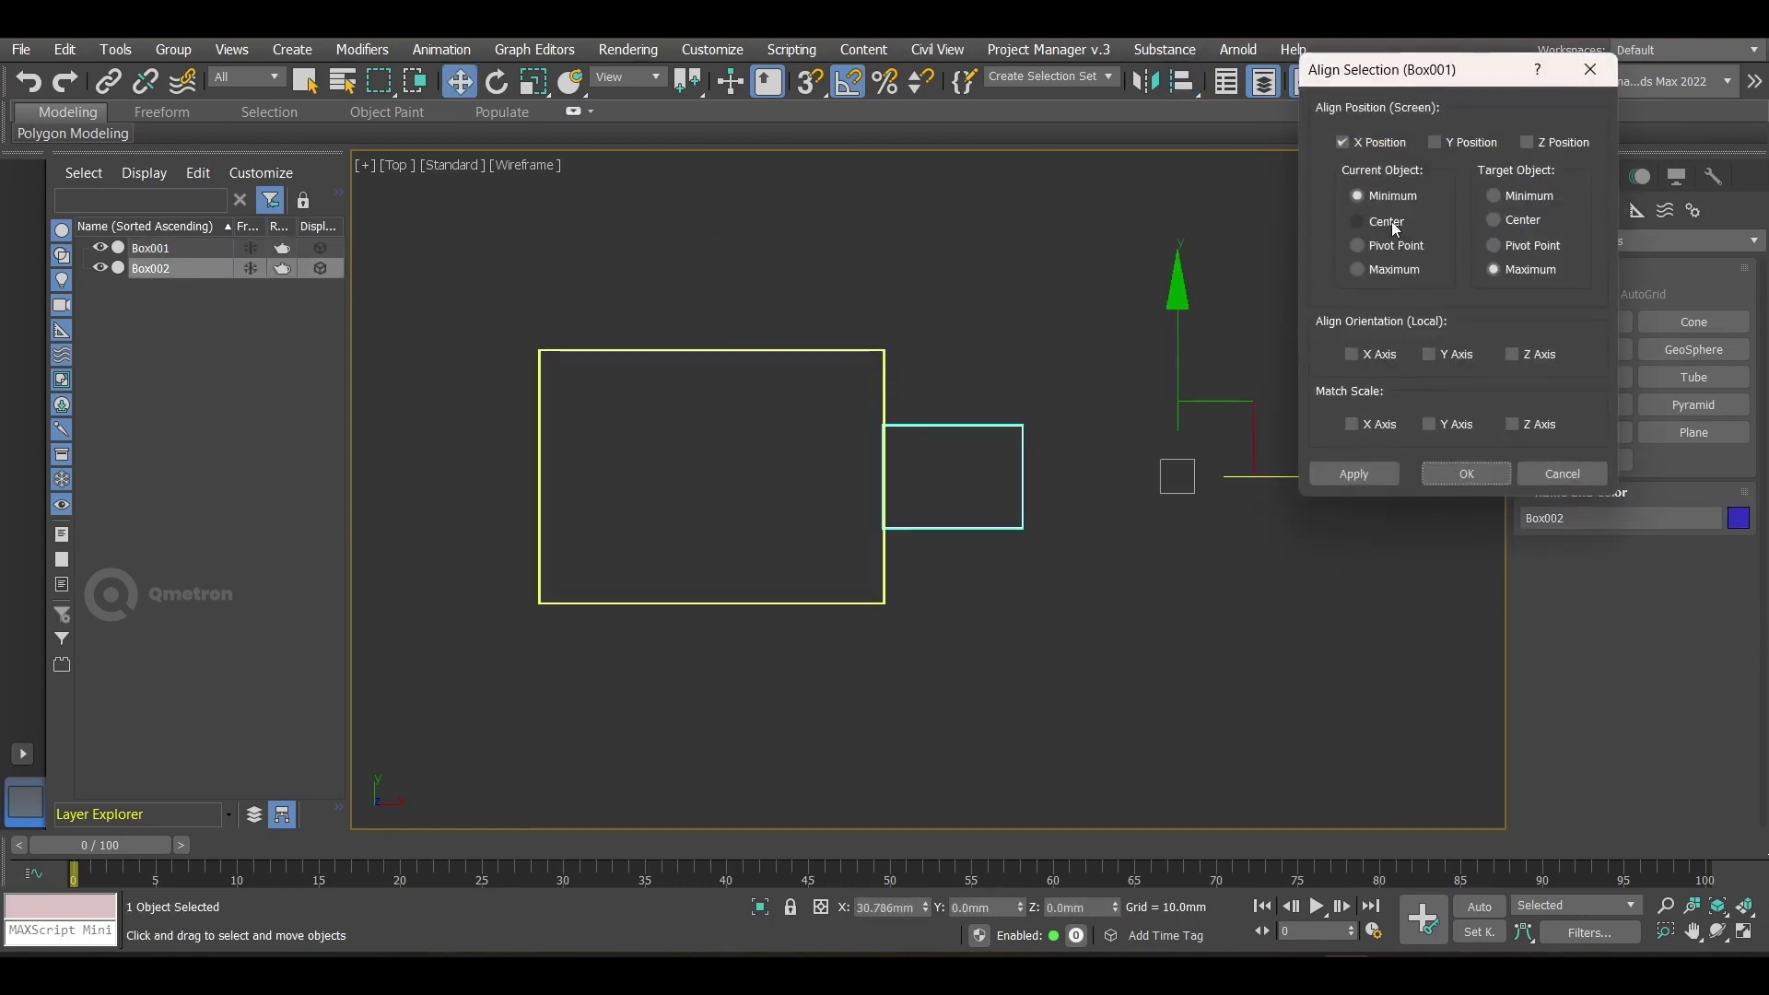
pyautogui.click(1495, 196)
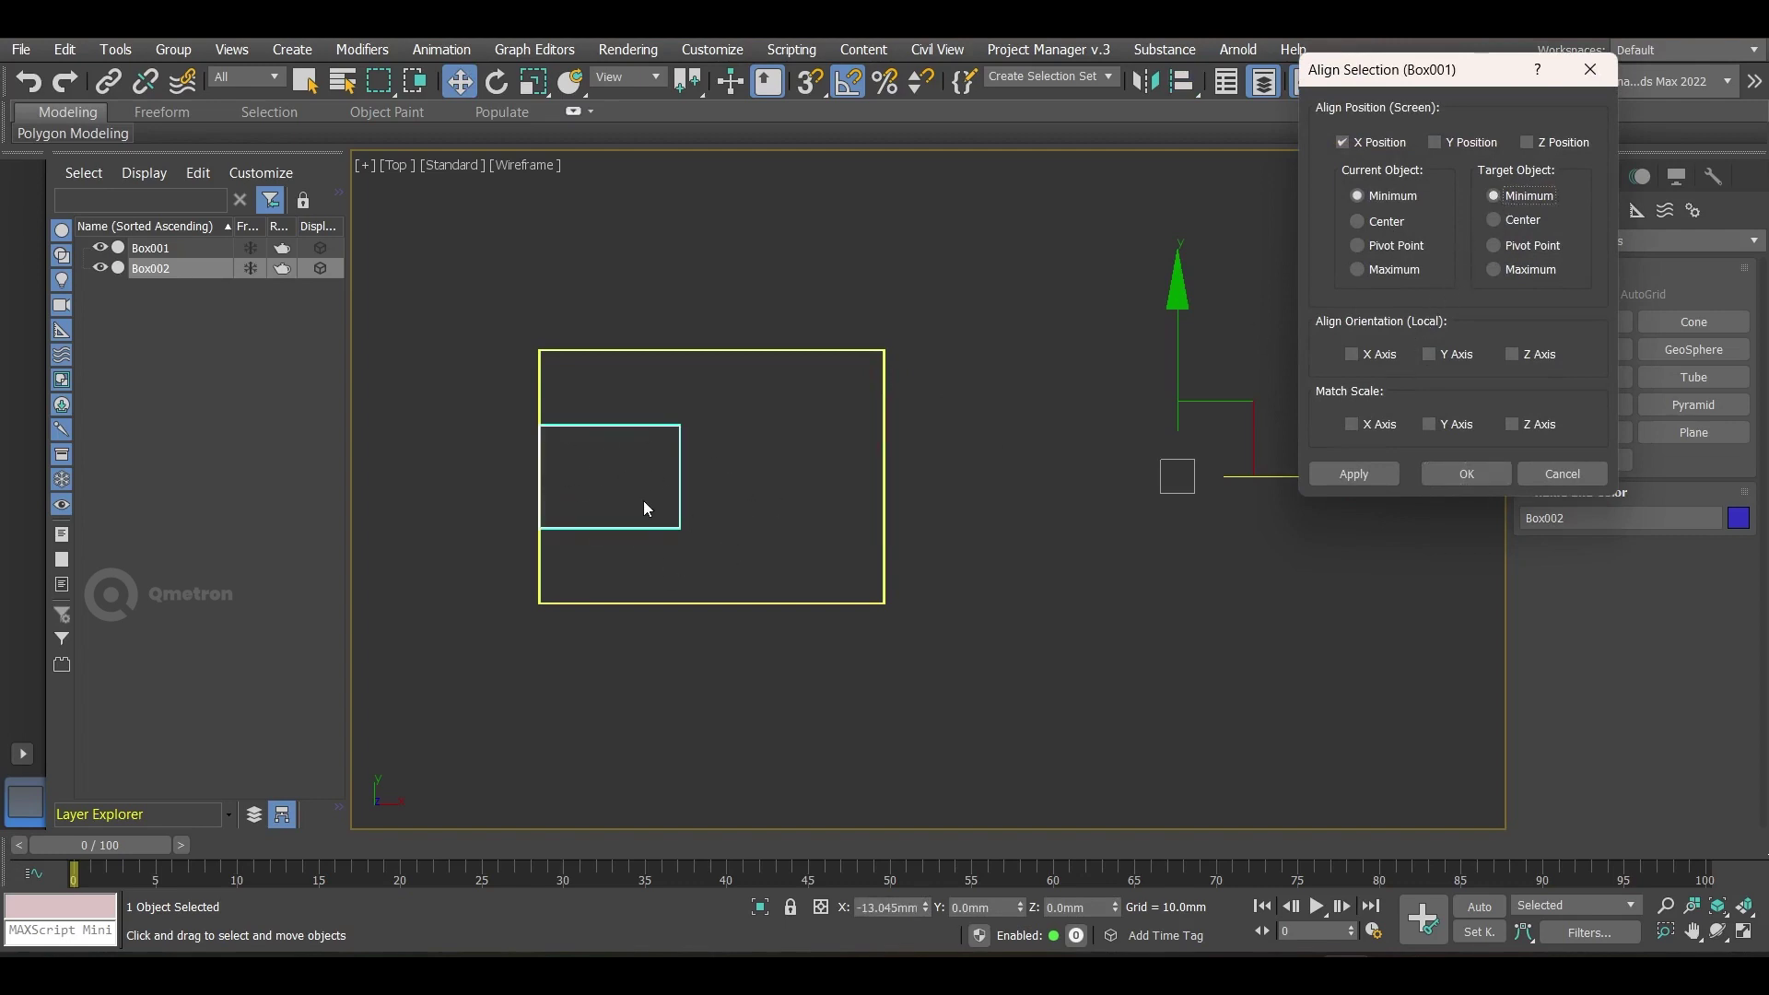
pyautogui.click(1510, 269)
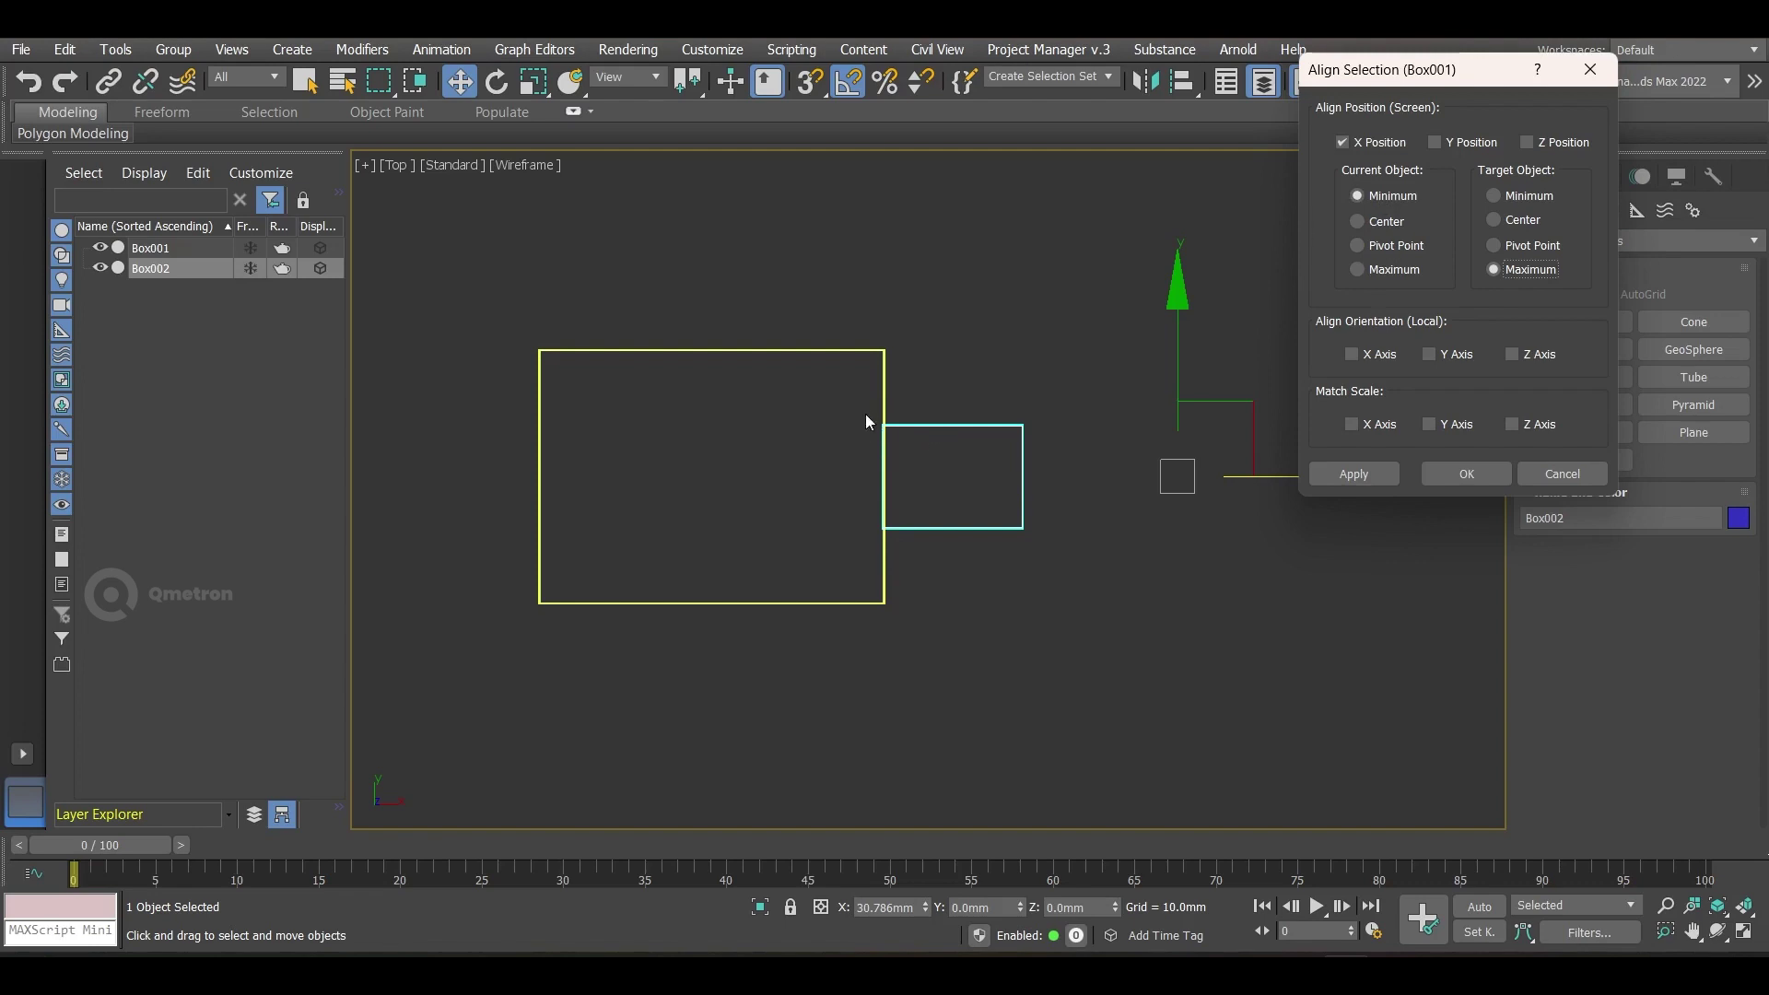
# Step: Try Center and Maximum as the smaller box's own reference for the X alignment and return it to Minimum
pyautogui.click(1401, 229)
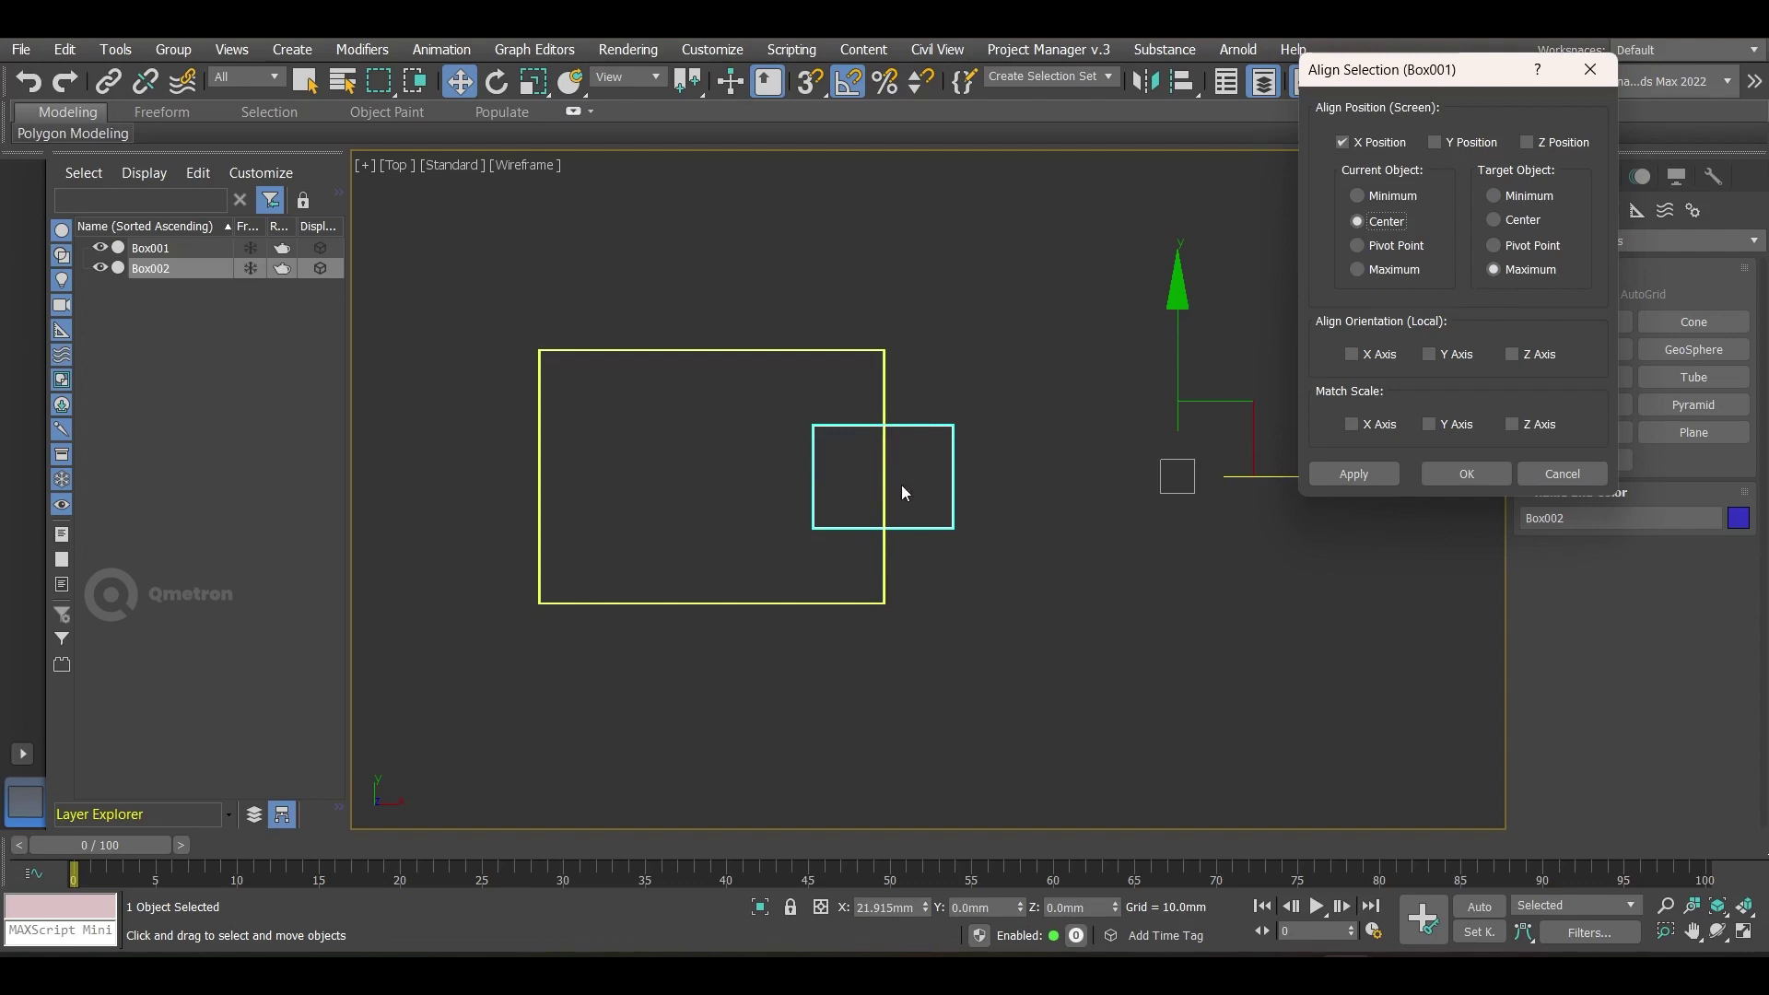
pyautogui.click(1358, 270)
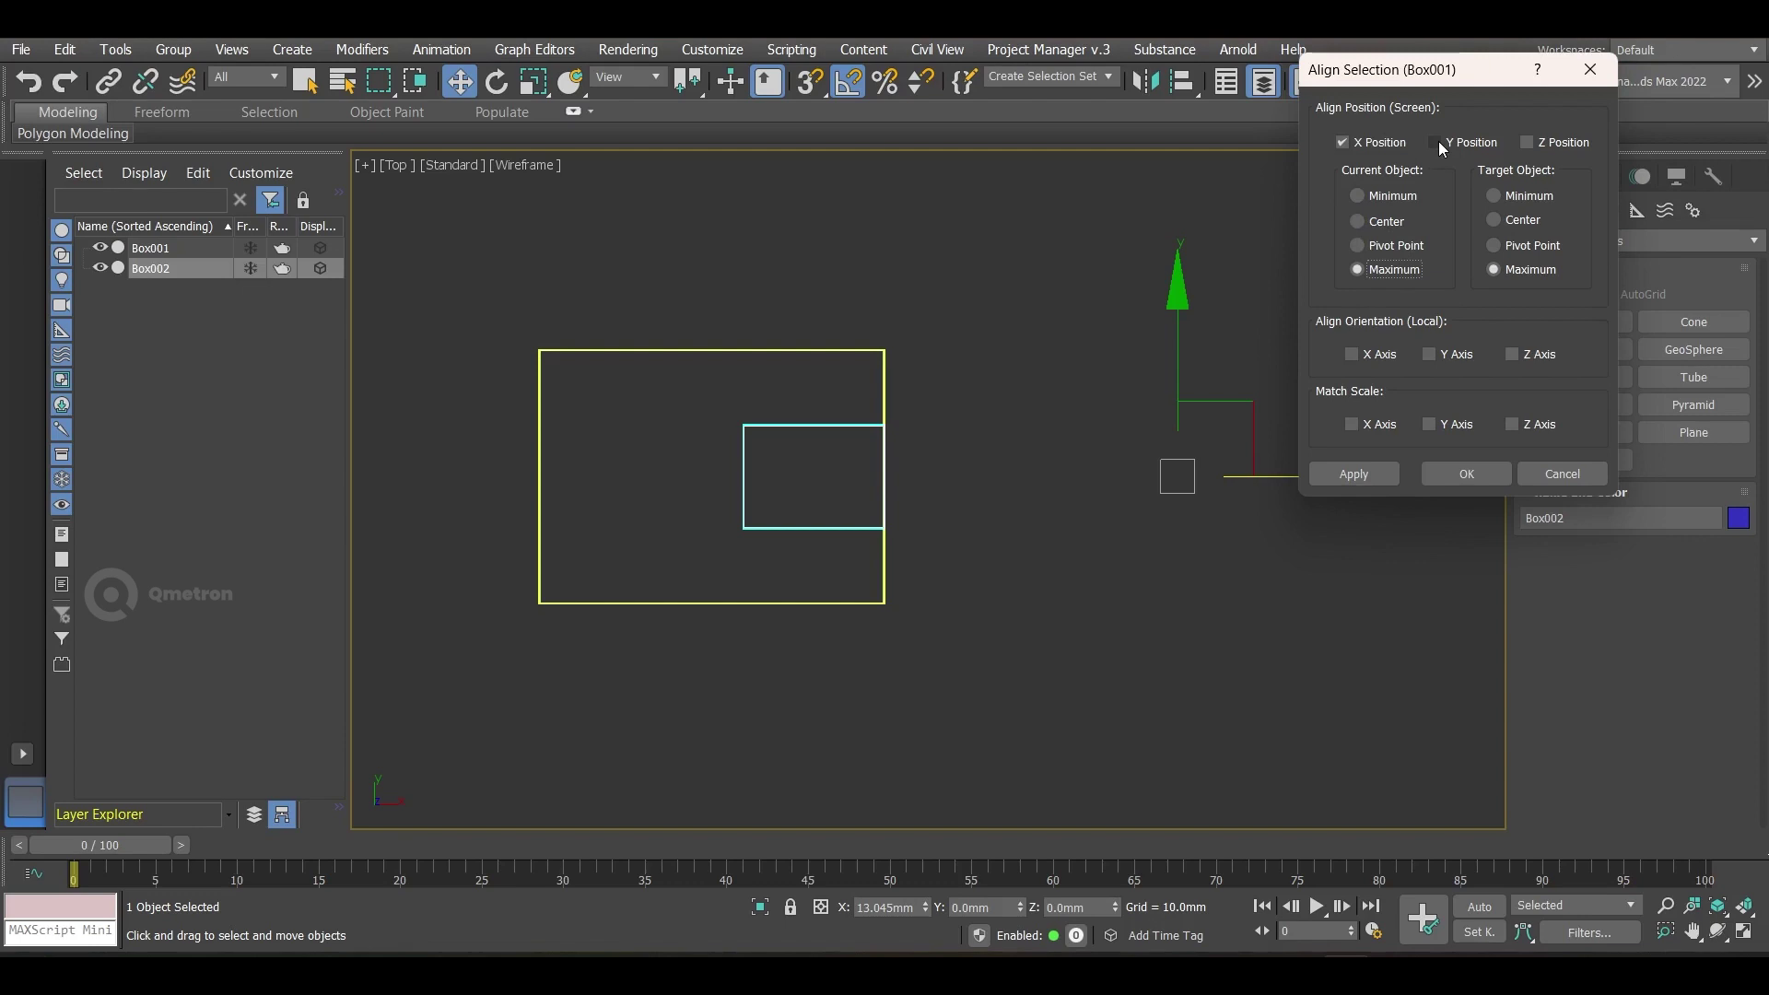
pyautogui.click(1387, 200)
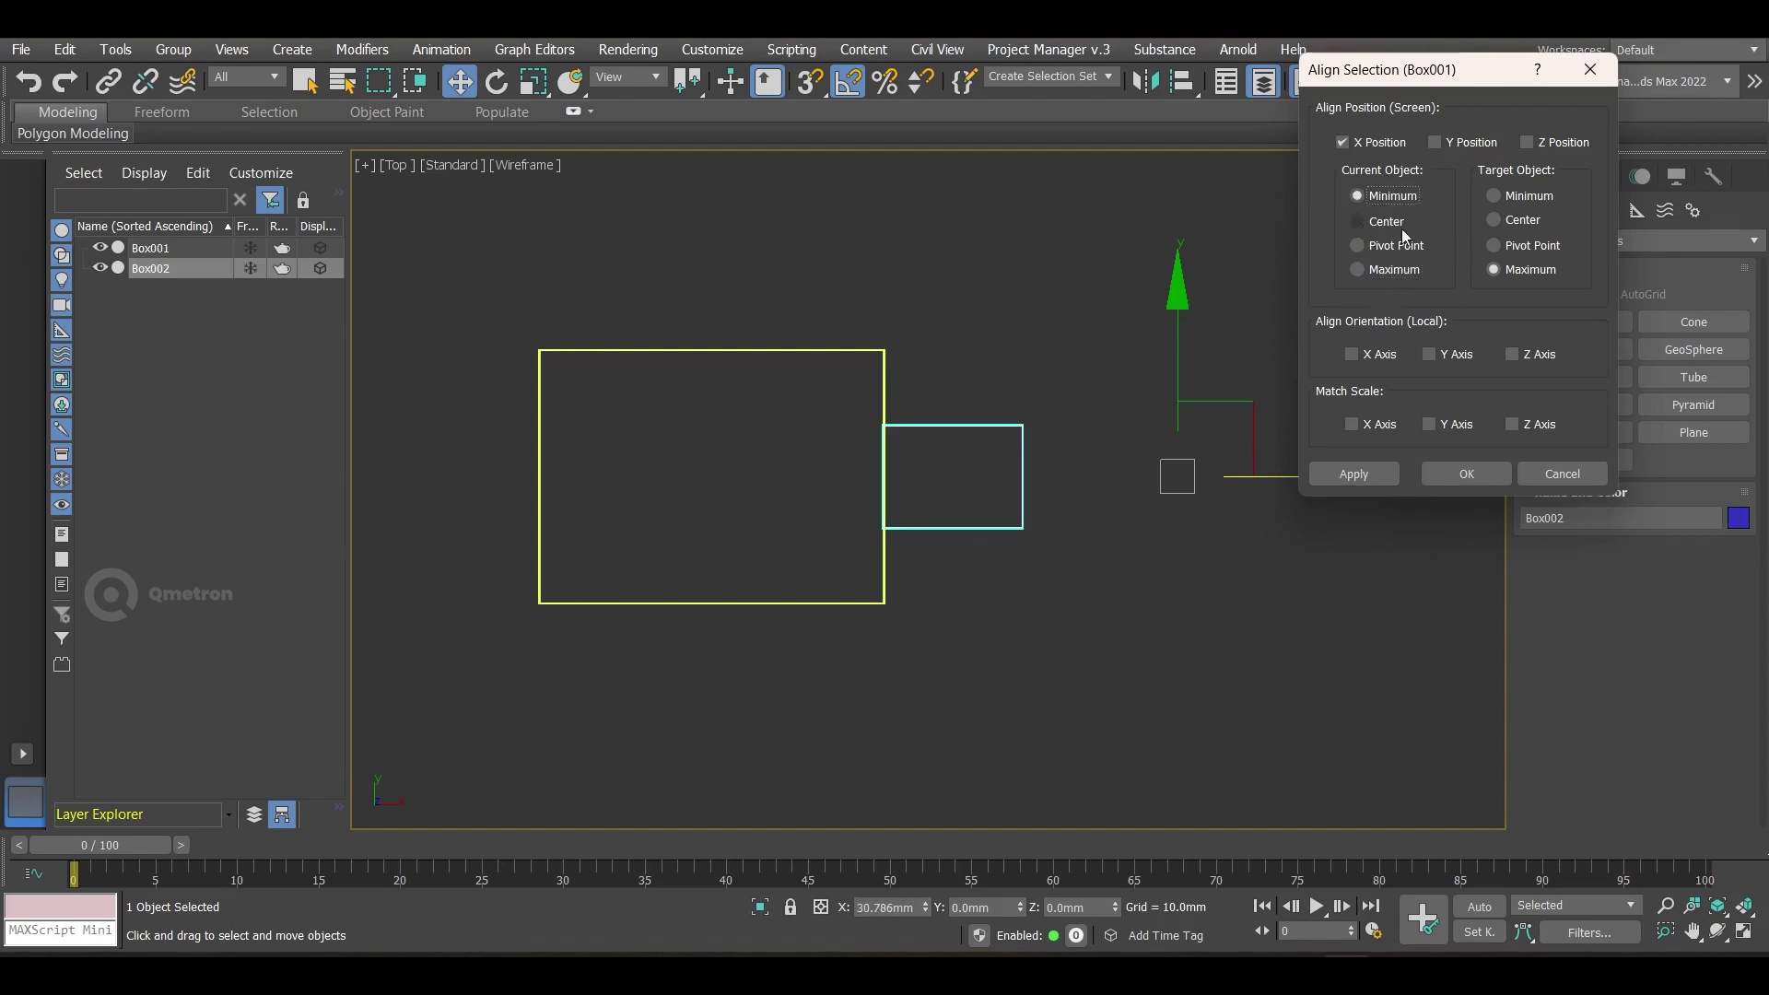
# Step: Add Y Position and Z Position to the alignment and accept it
pyautogui.click(1449, 145)
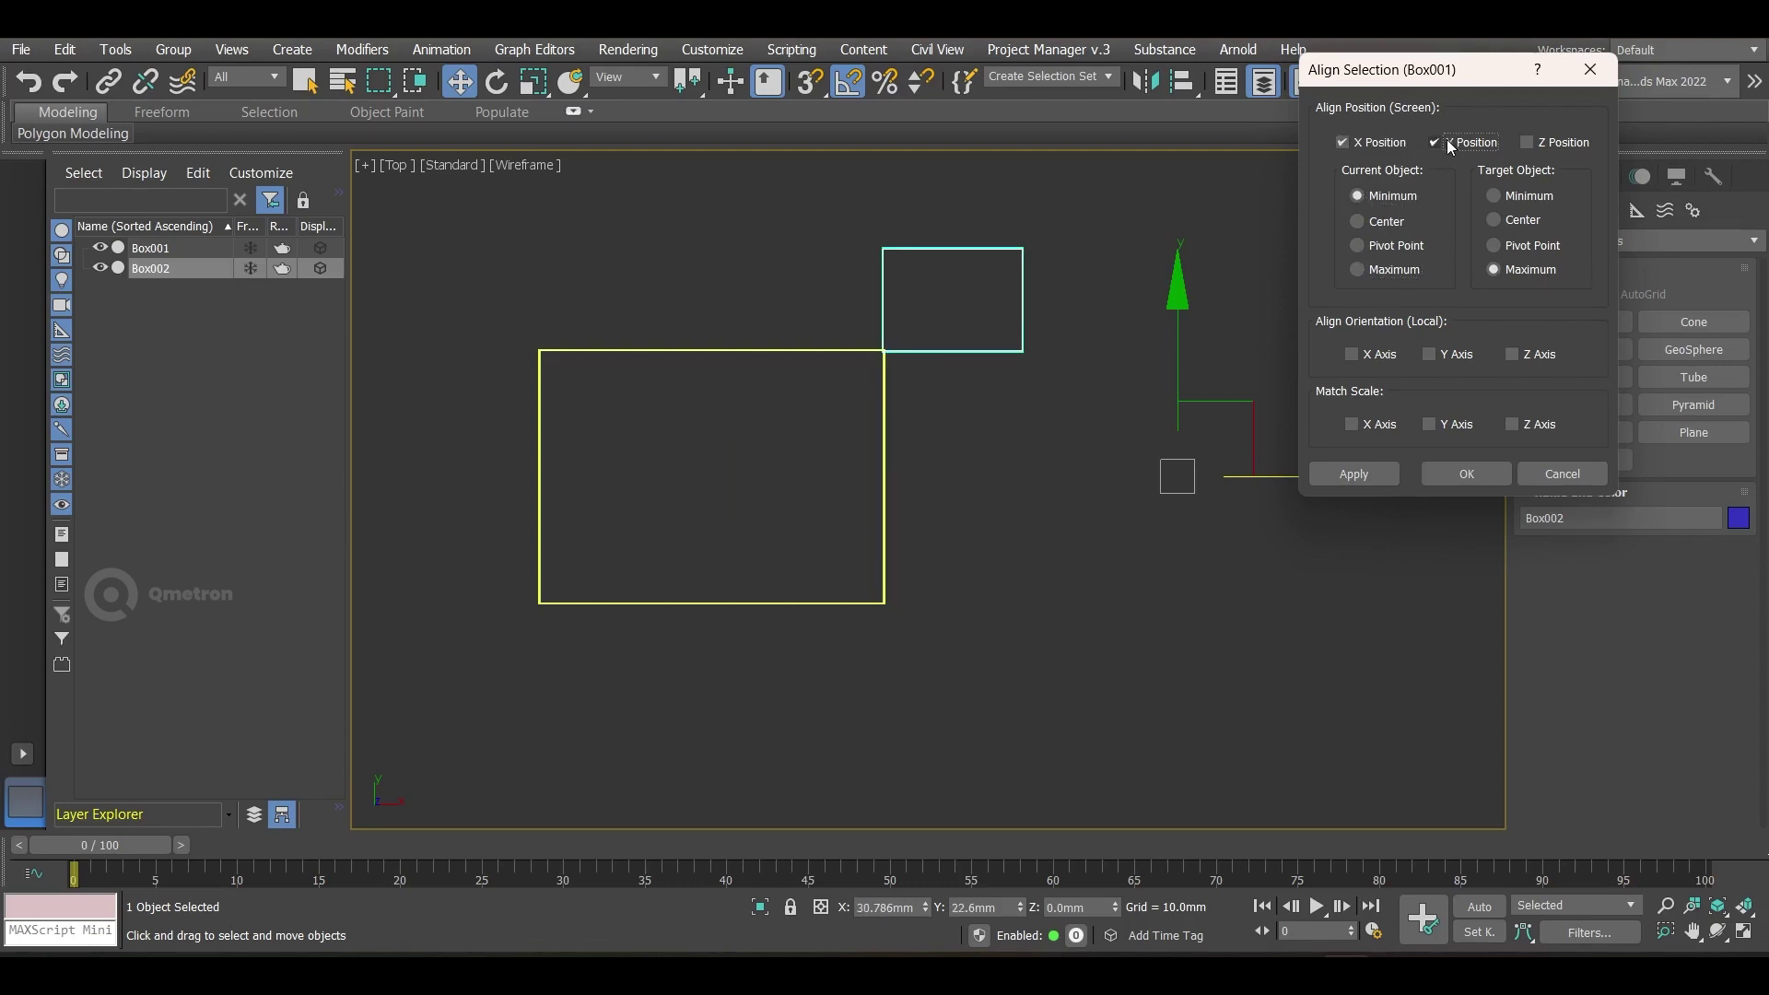
pyautogui.click(1531, 142)
pyautogui.click(1493, 474)
# Step: Show the boxes in shaded display and examine the corner between them from the front and at an angle
pyautogui.moveTo(1142, 525)
pyautogui.keyDown('alt'); pyautogui.mouseDown(button='middle')
pyautogui.moveTo(1087, 496)
pyautogui.moveTo(1053, 406)
pyautogui.mouseUp(button='middle'); pyautogui.keyUp('alt')
pyautogui.press('F3')
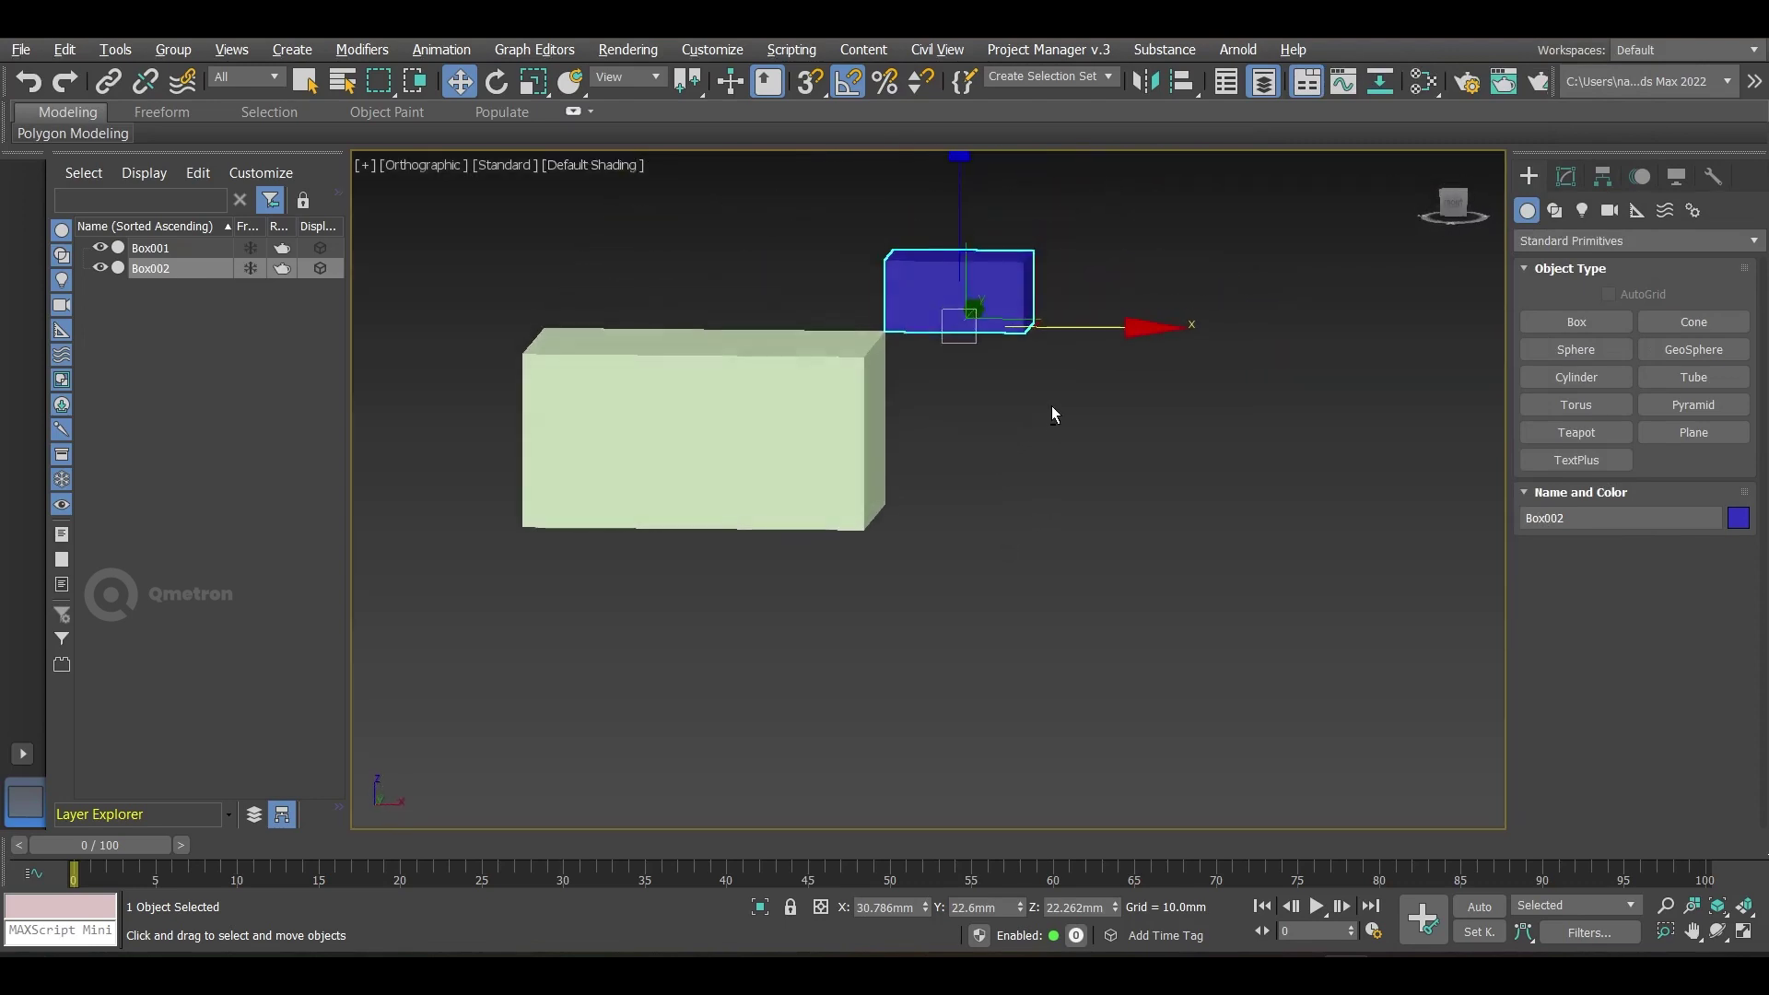
pyautogui.press('f')
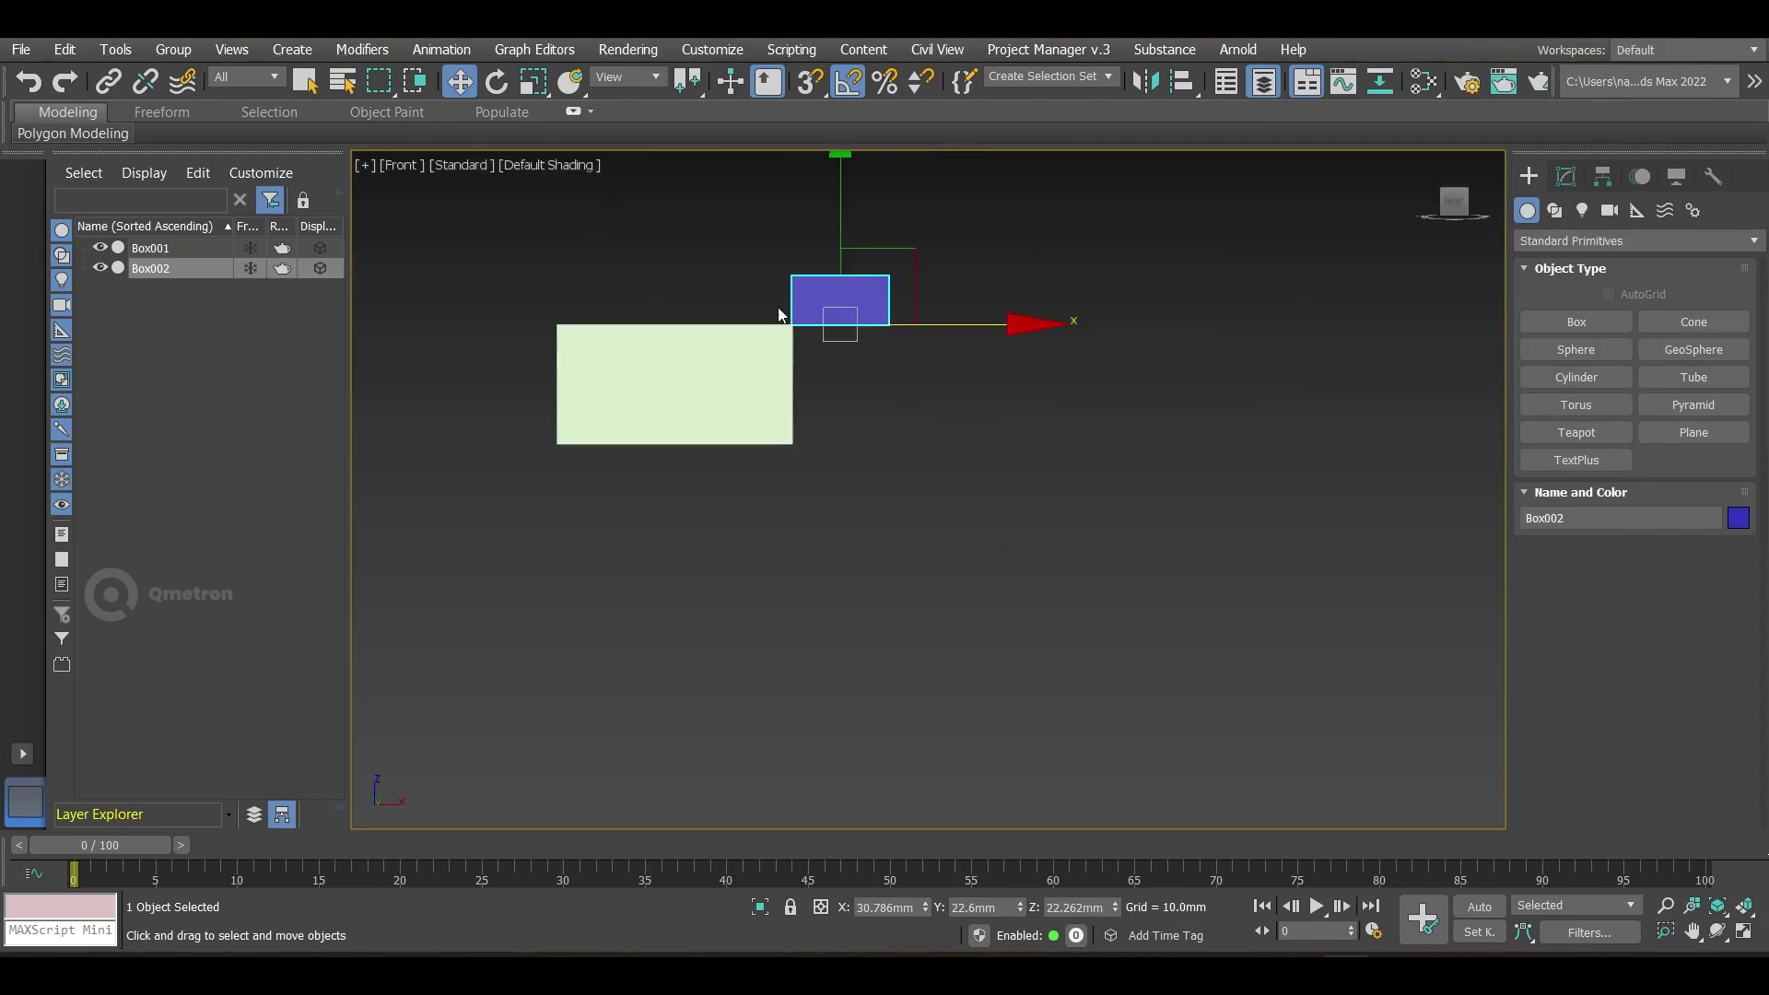
pyautogui.scroll(5, 783, 336)
pyautogui.scroll(-3, 821, 395)
pyautogui.keyDown('alt'); pyautogui.moveTo(821, 396); pyautogui.dragTo(1000, 449, button='middle'); pyautogui.keyUp('alt')
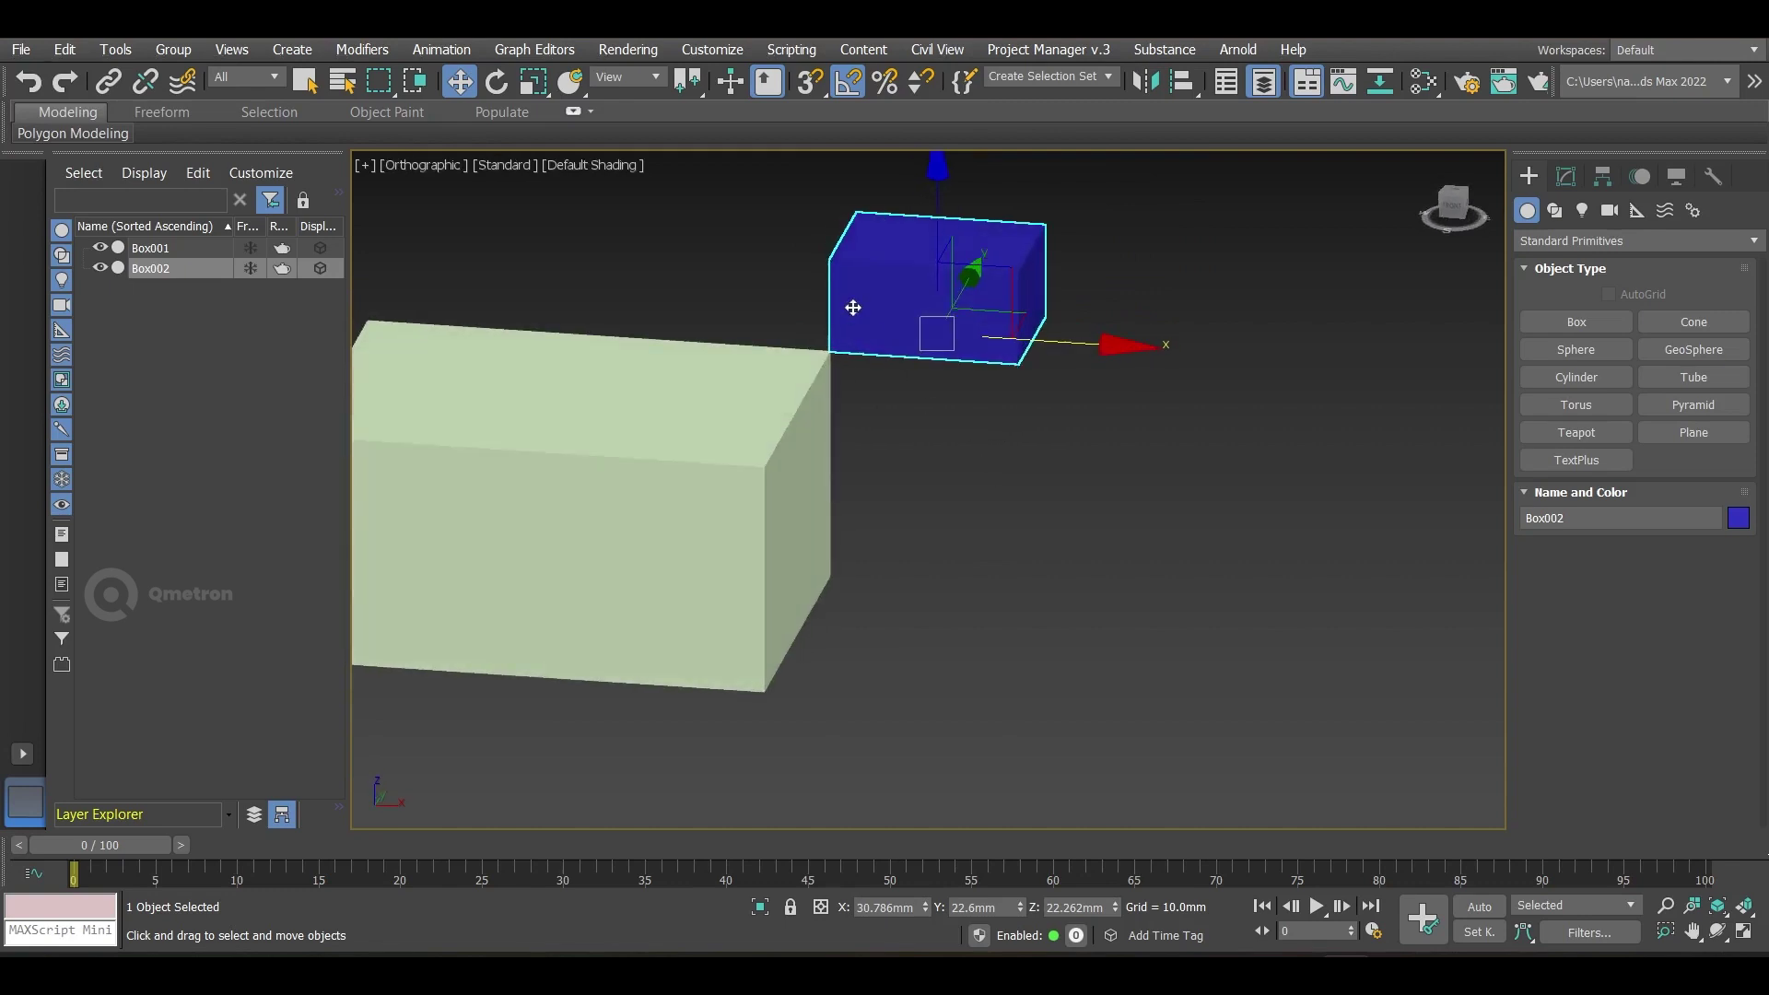
# Step: Undo the alignment and switch from angle snap to 3D snapping with the Vertex option enabled
pyautogui.hotkey('ctrl', 'z')
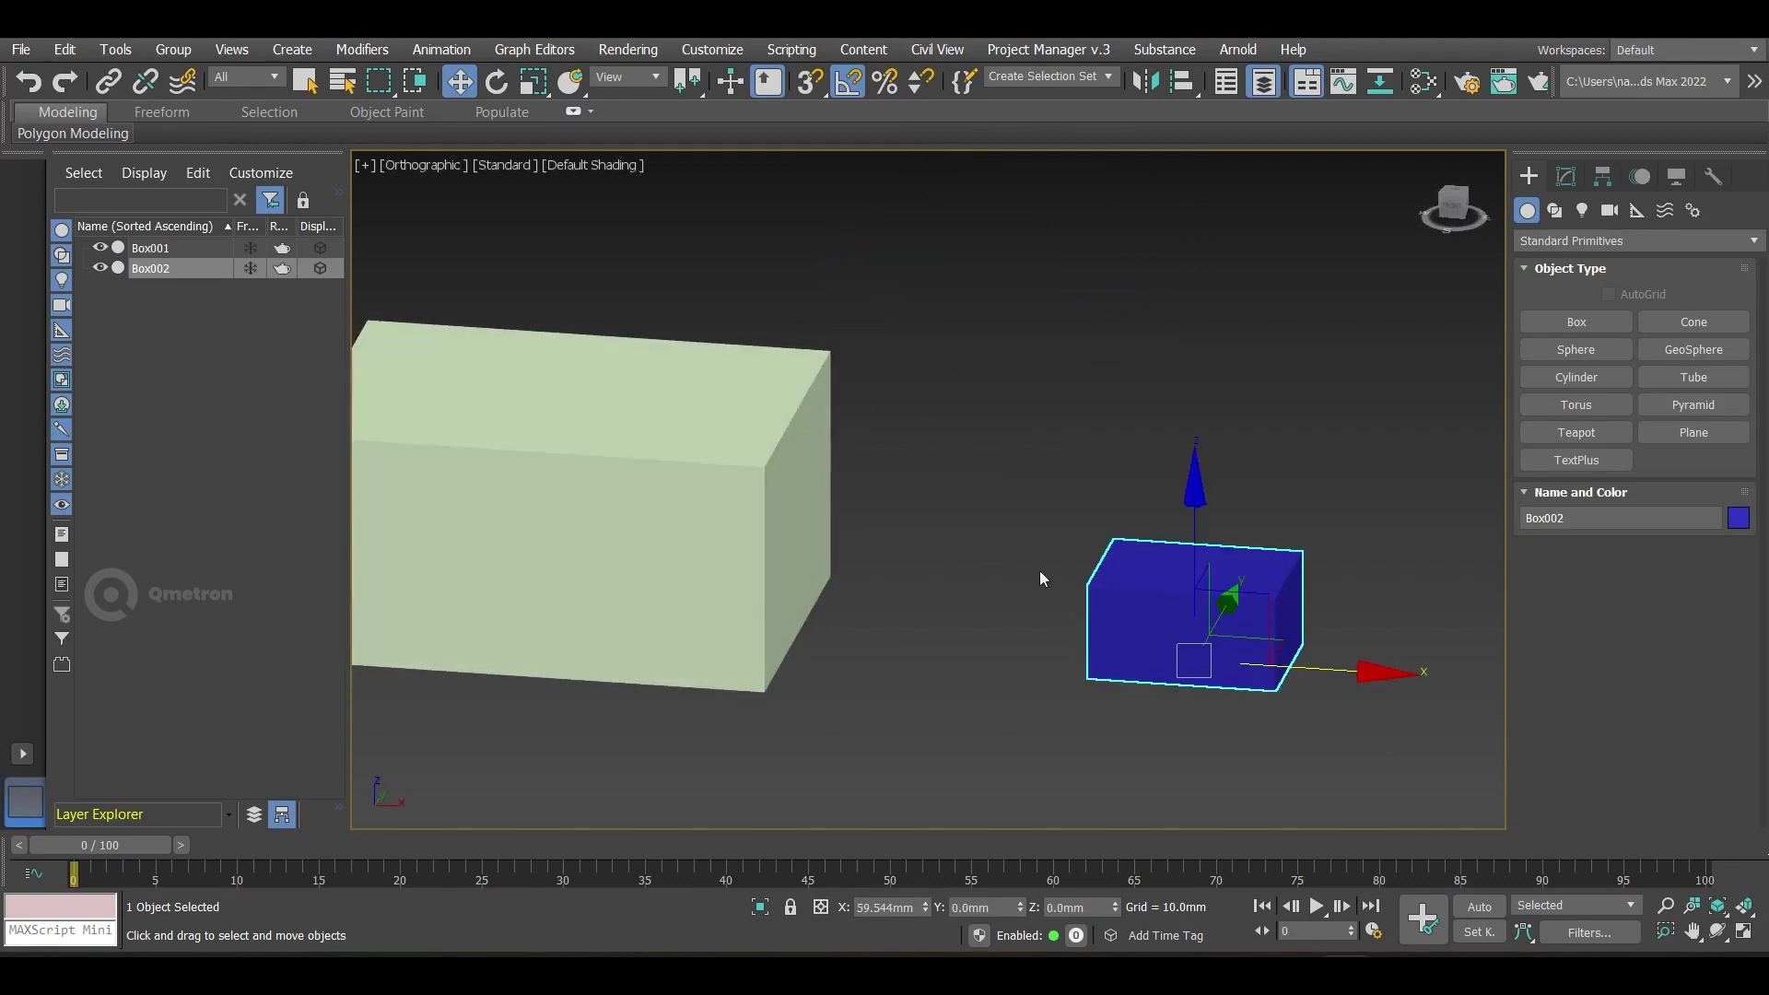
pyautogui.click(847, 81)
pyautogui.click(809, 81)
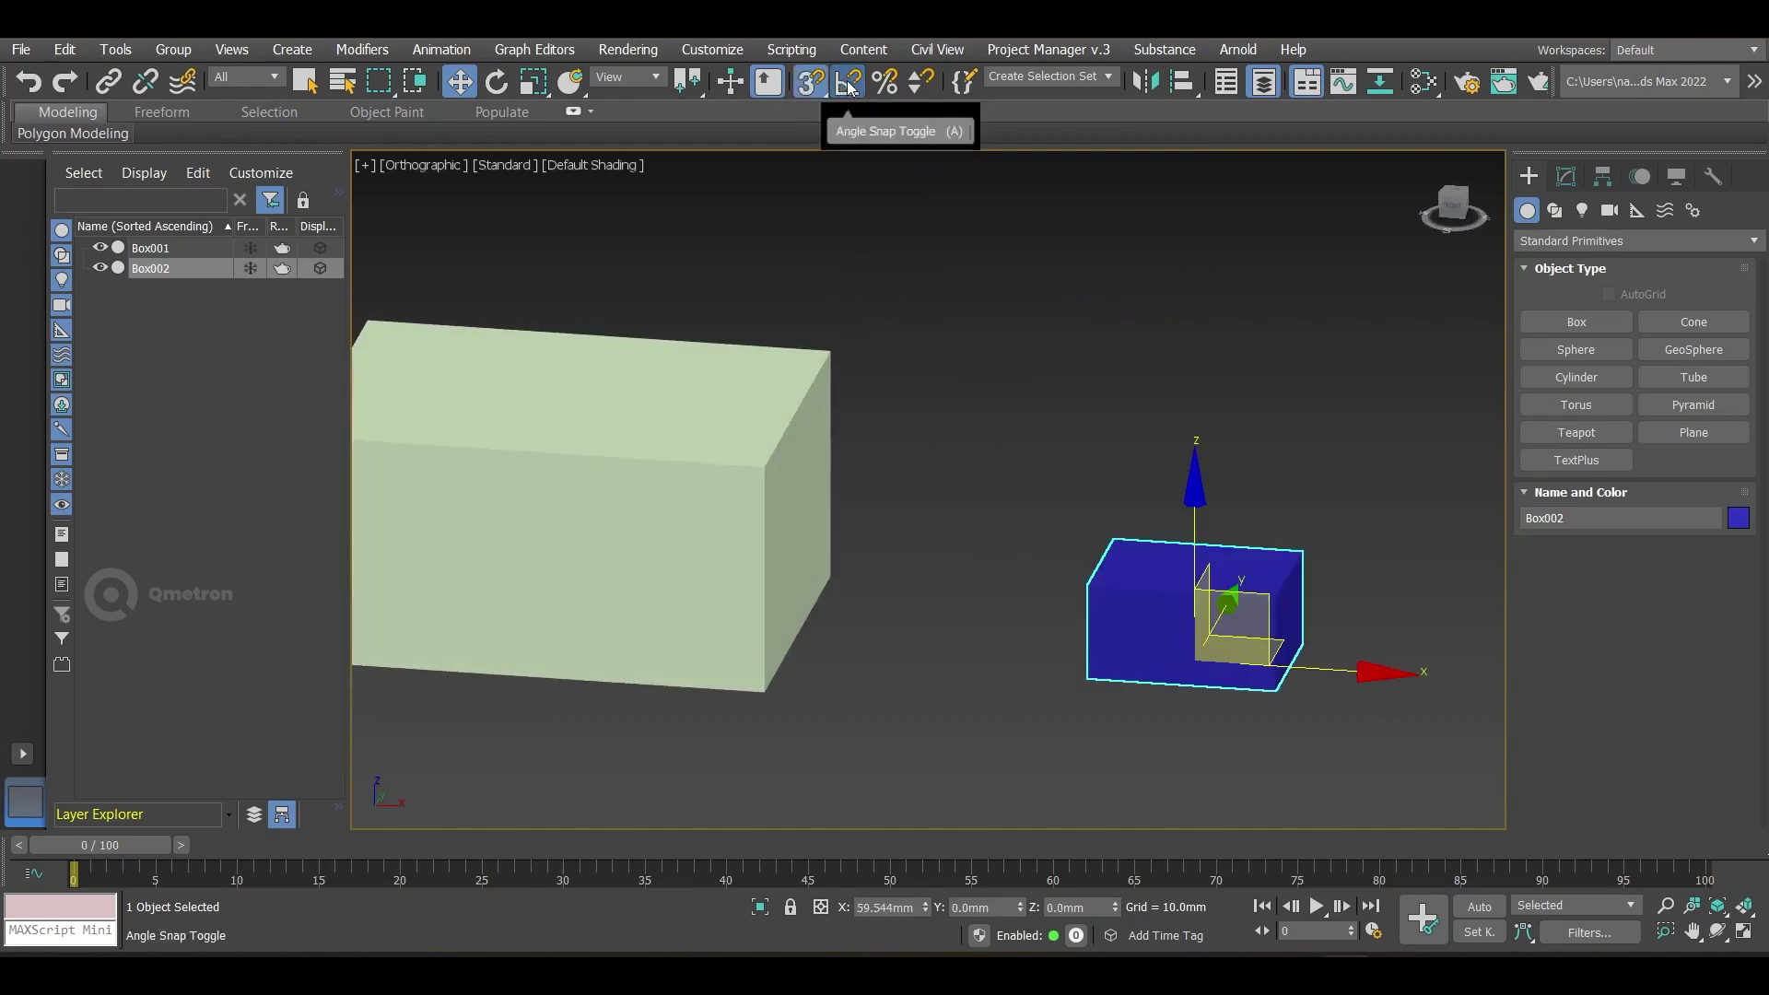
pyautogui.rightClick(811, 83)
pyautogui.click(1191, 369)
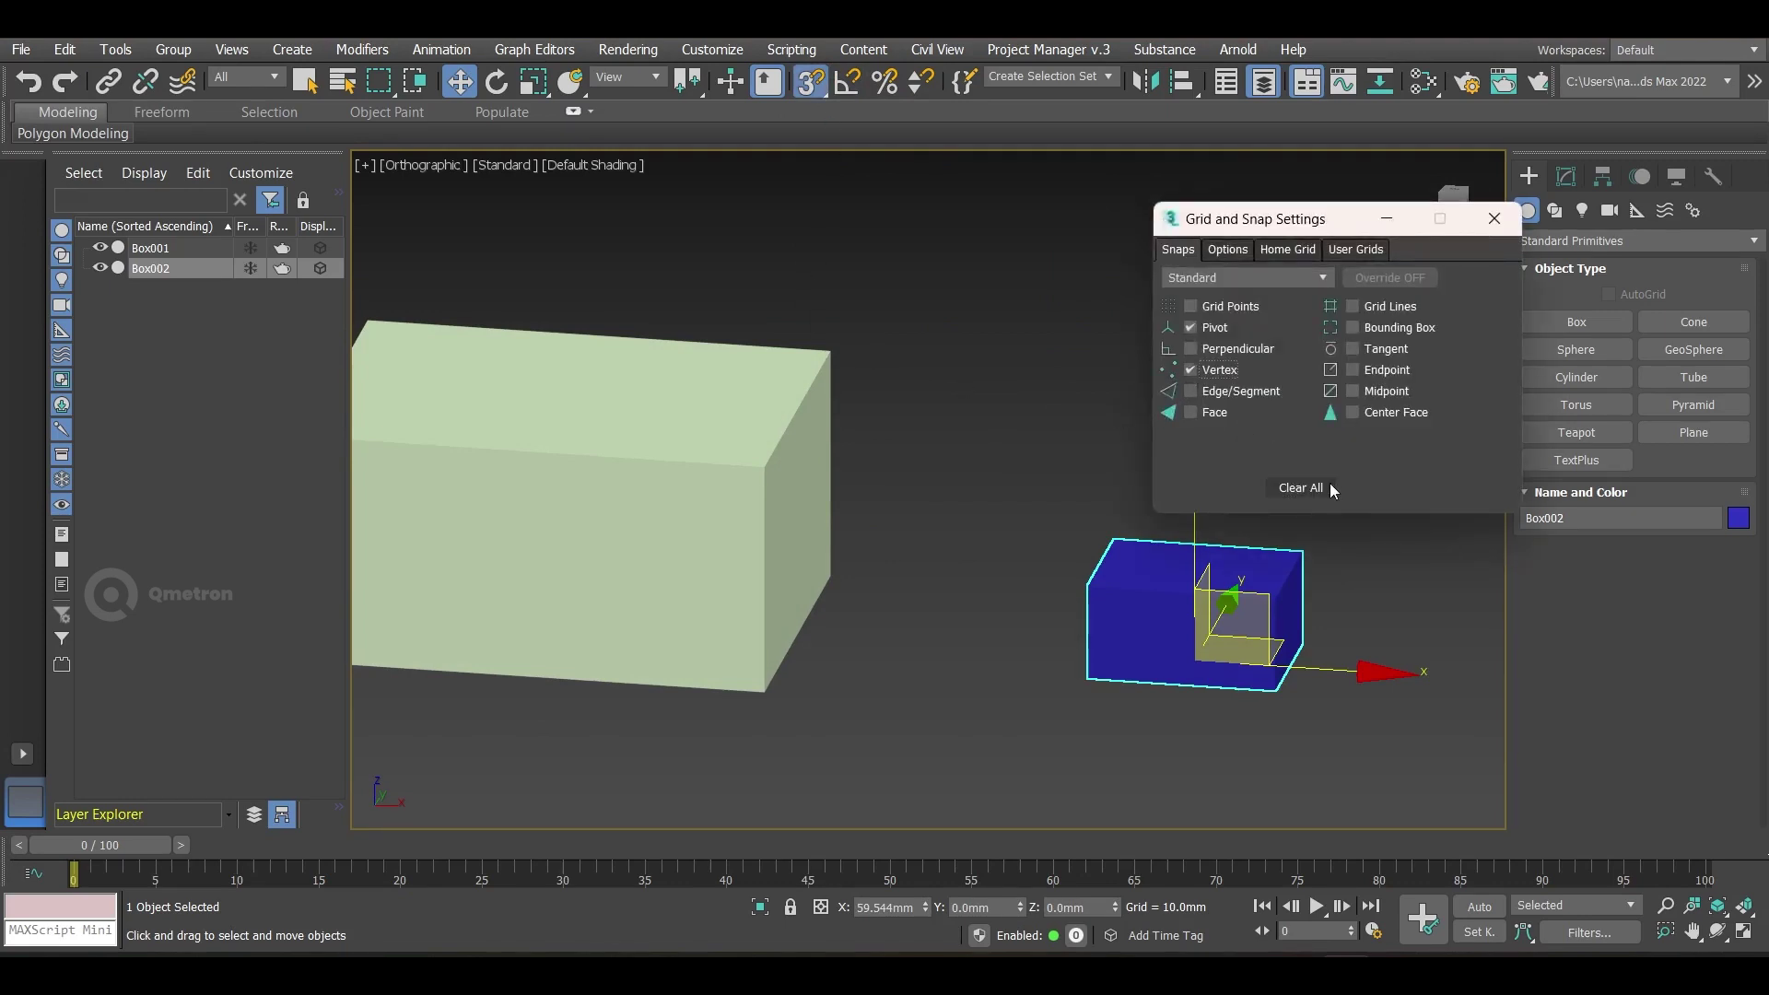
pyautogui.click(1495, 219)
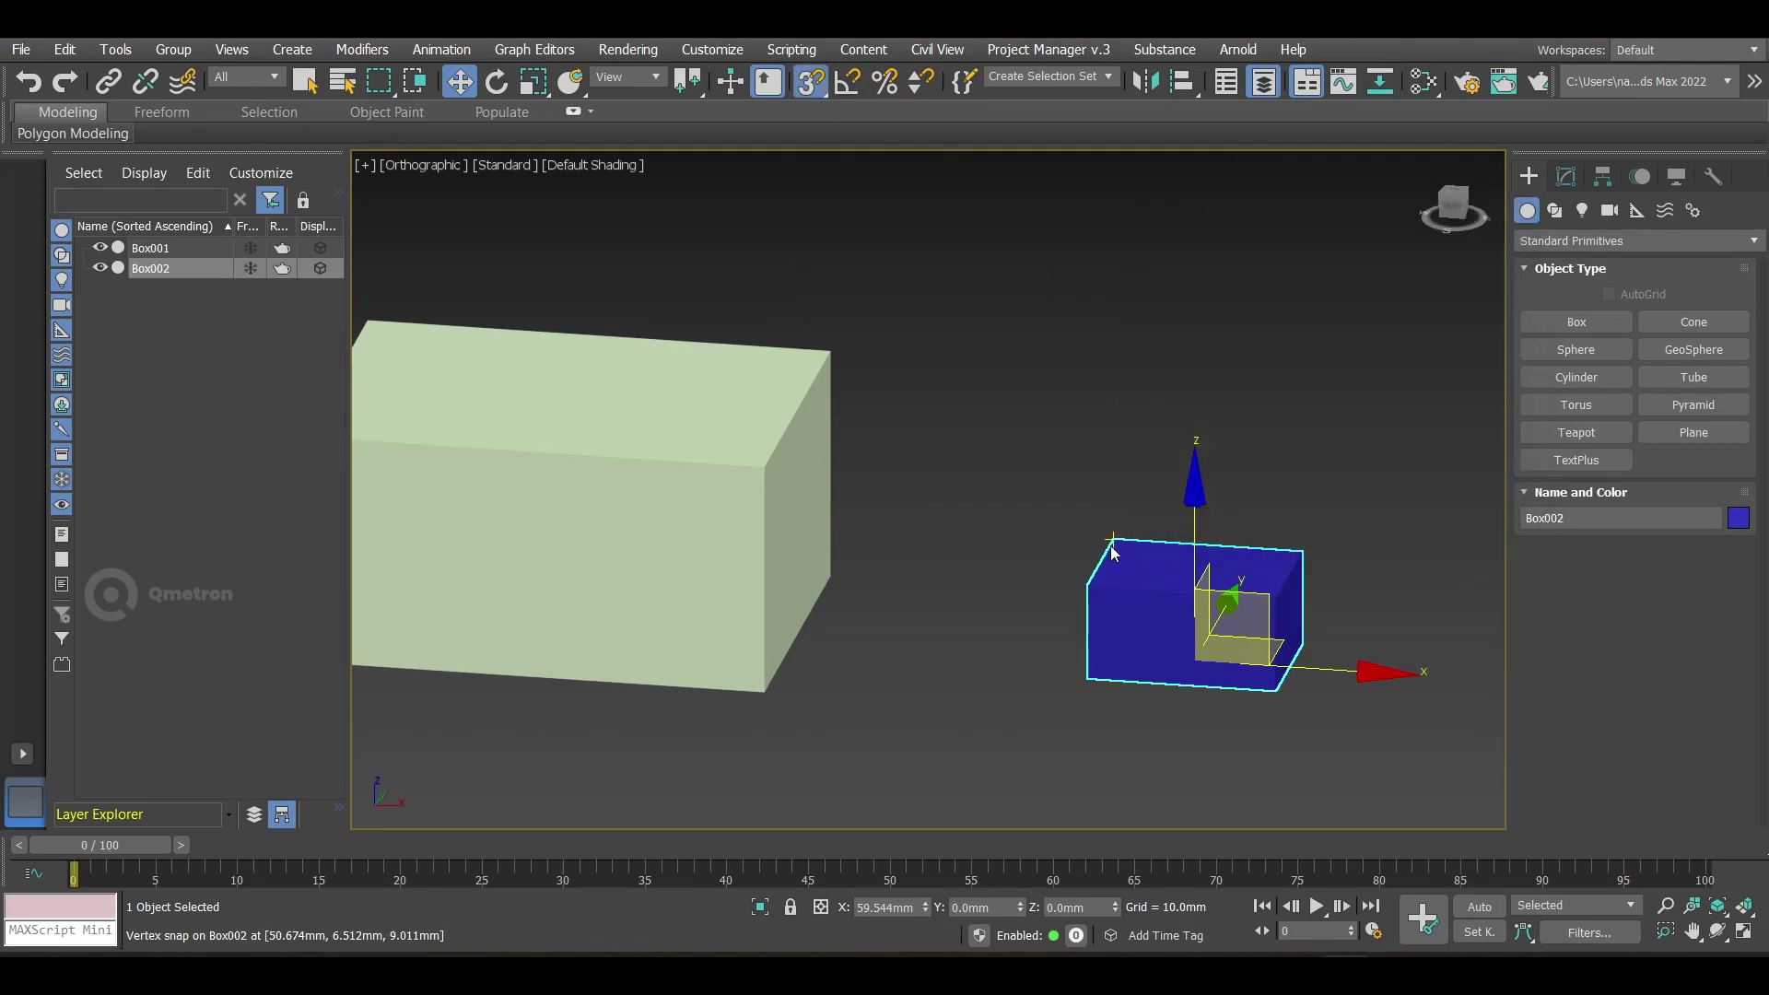
# Step: Snap the smaller box's lower front left corner onto the larger box's upper back right corner, turn snapping off and examine the contact
pyautogui.moveTo(1087, 683); pyautogui.dragTo(835, 354)
pyautogui.moveTo(817, 517)
pyautogui.keyDown('alt'); pyautogui.mouseDown(button='middle')
pyautogui.moveTo(995, 479)
pyautogui.moveTo(821, 537)
pyautogui.mouseUp(button='middle'); pyautogui.keyUp('alt')
pyautogui.scroll(6, 829, 410)
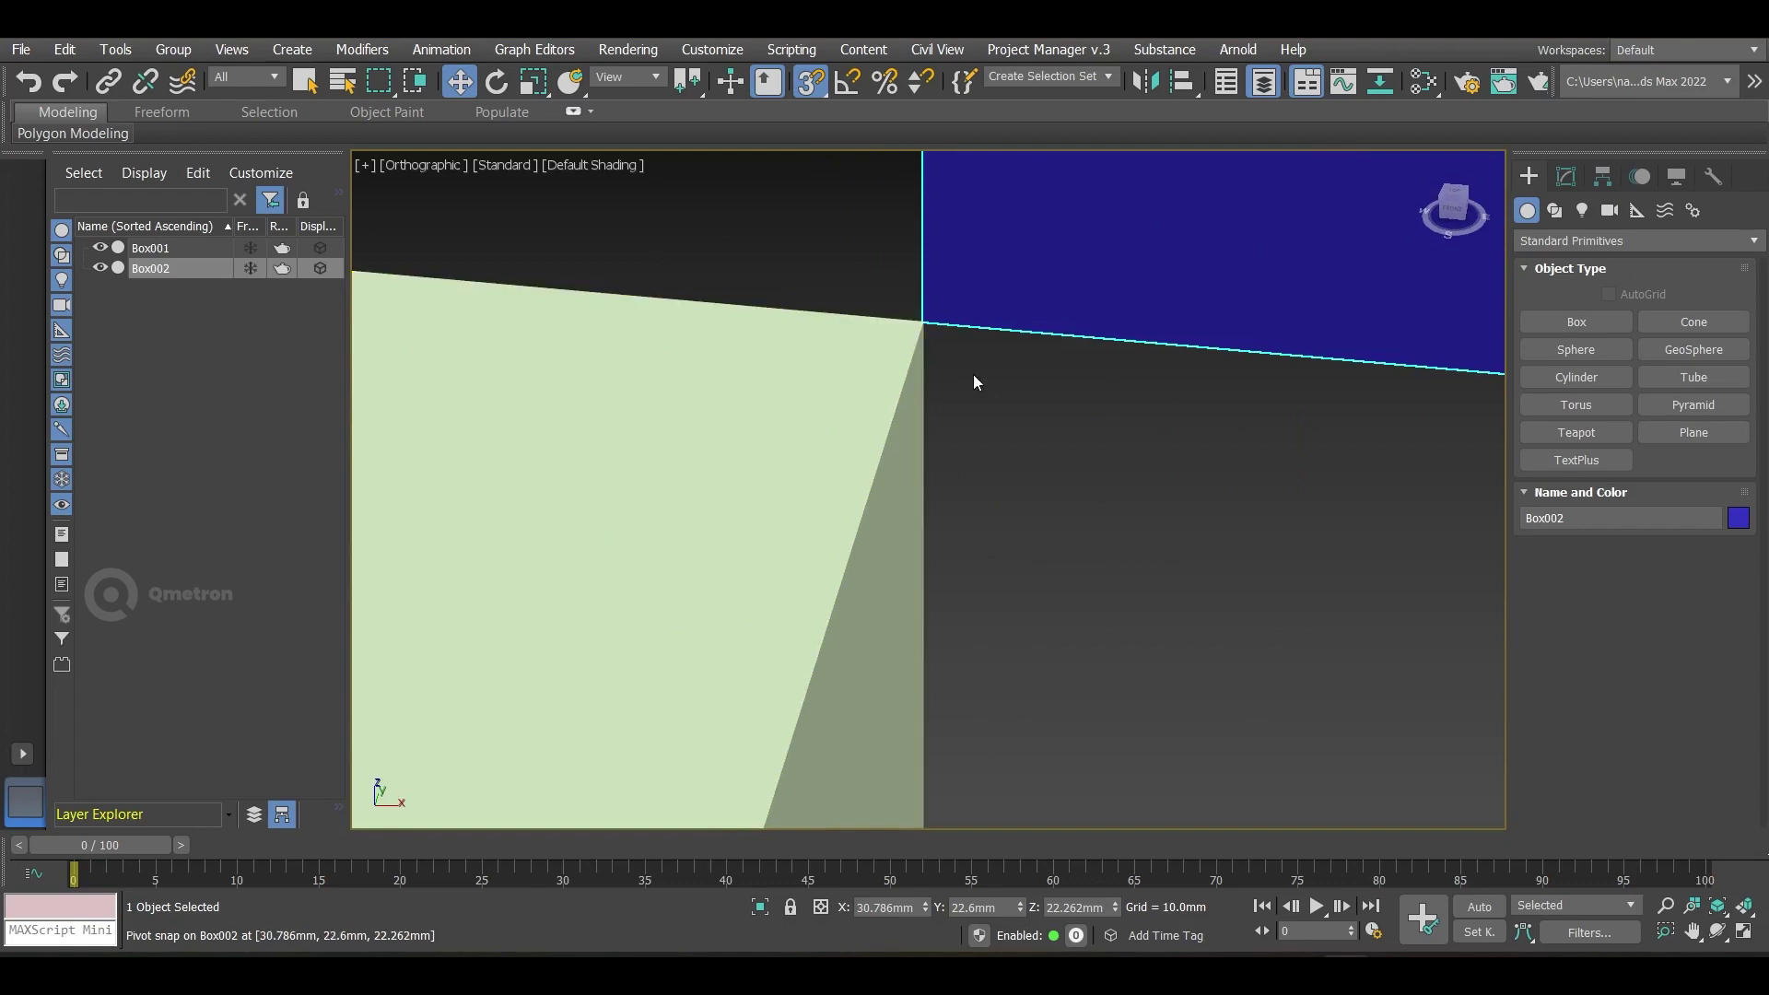
pyautogui.click(820, 85)
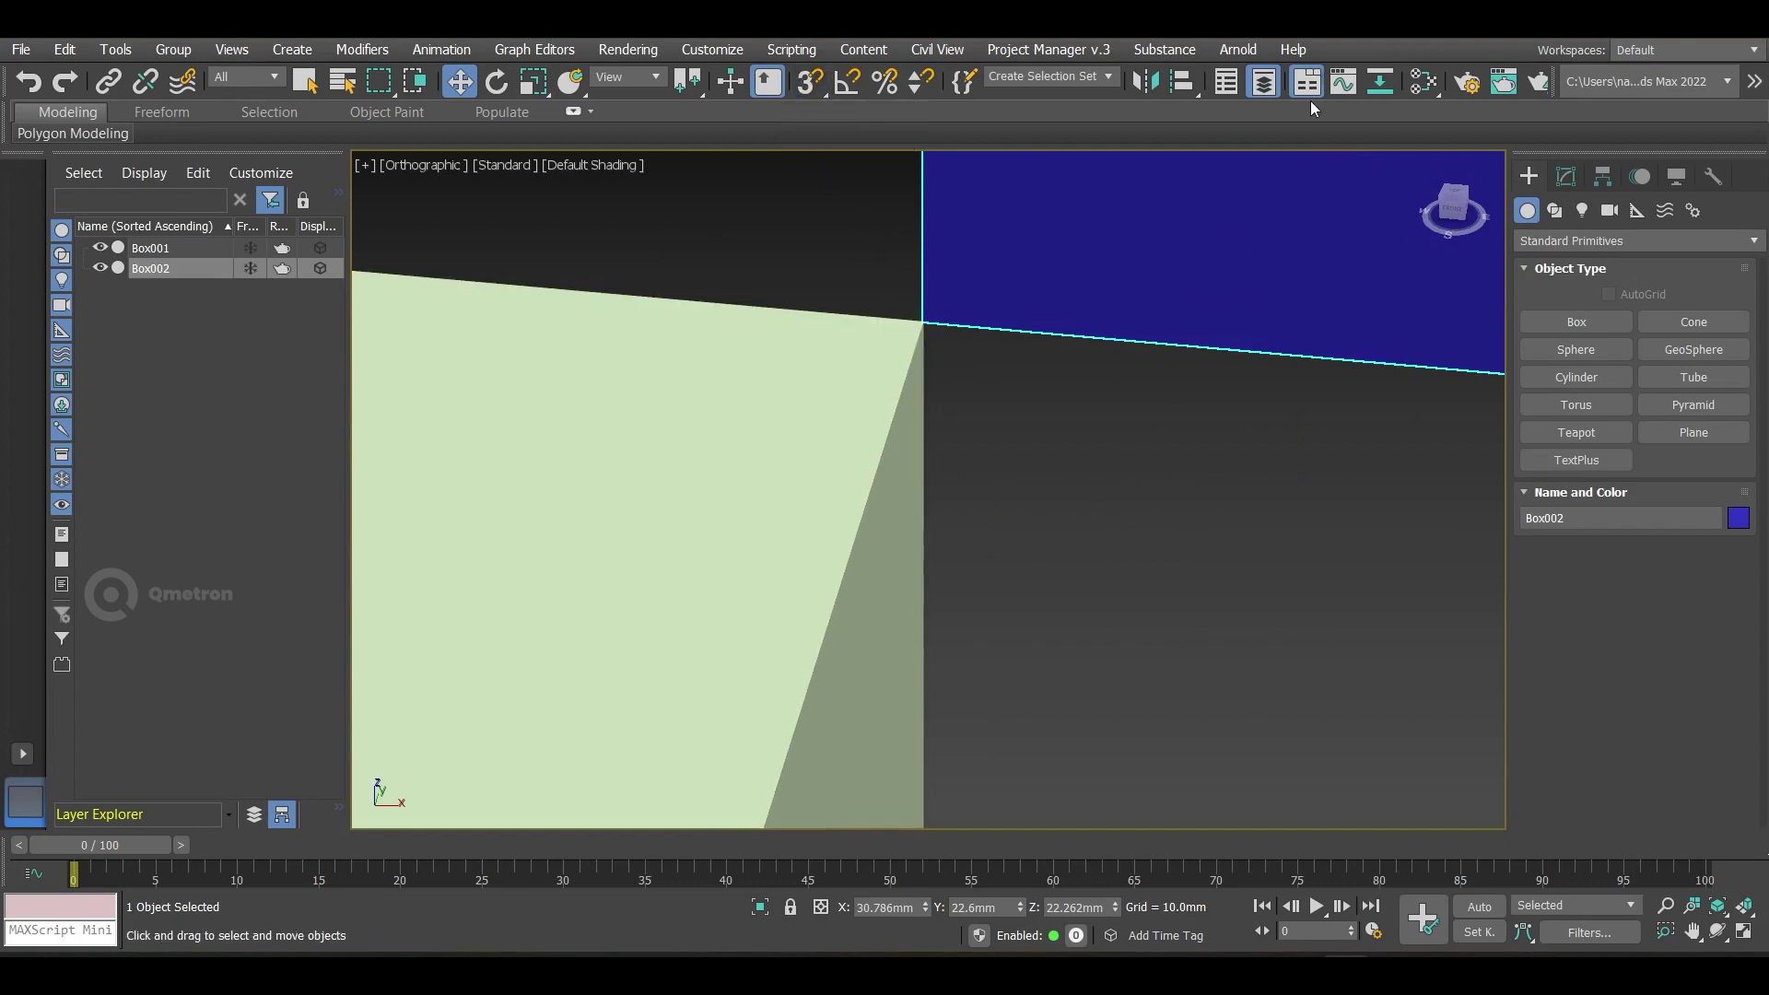
pyautogui.press('f')
pyautogui.scroll(-4, 1058, 402)
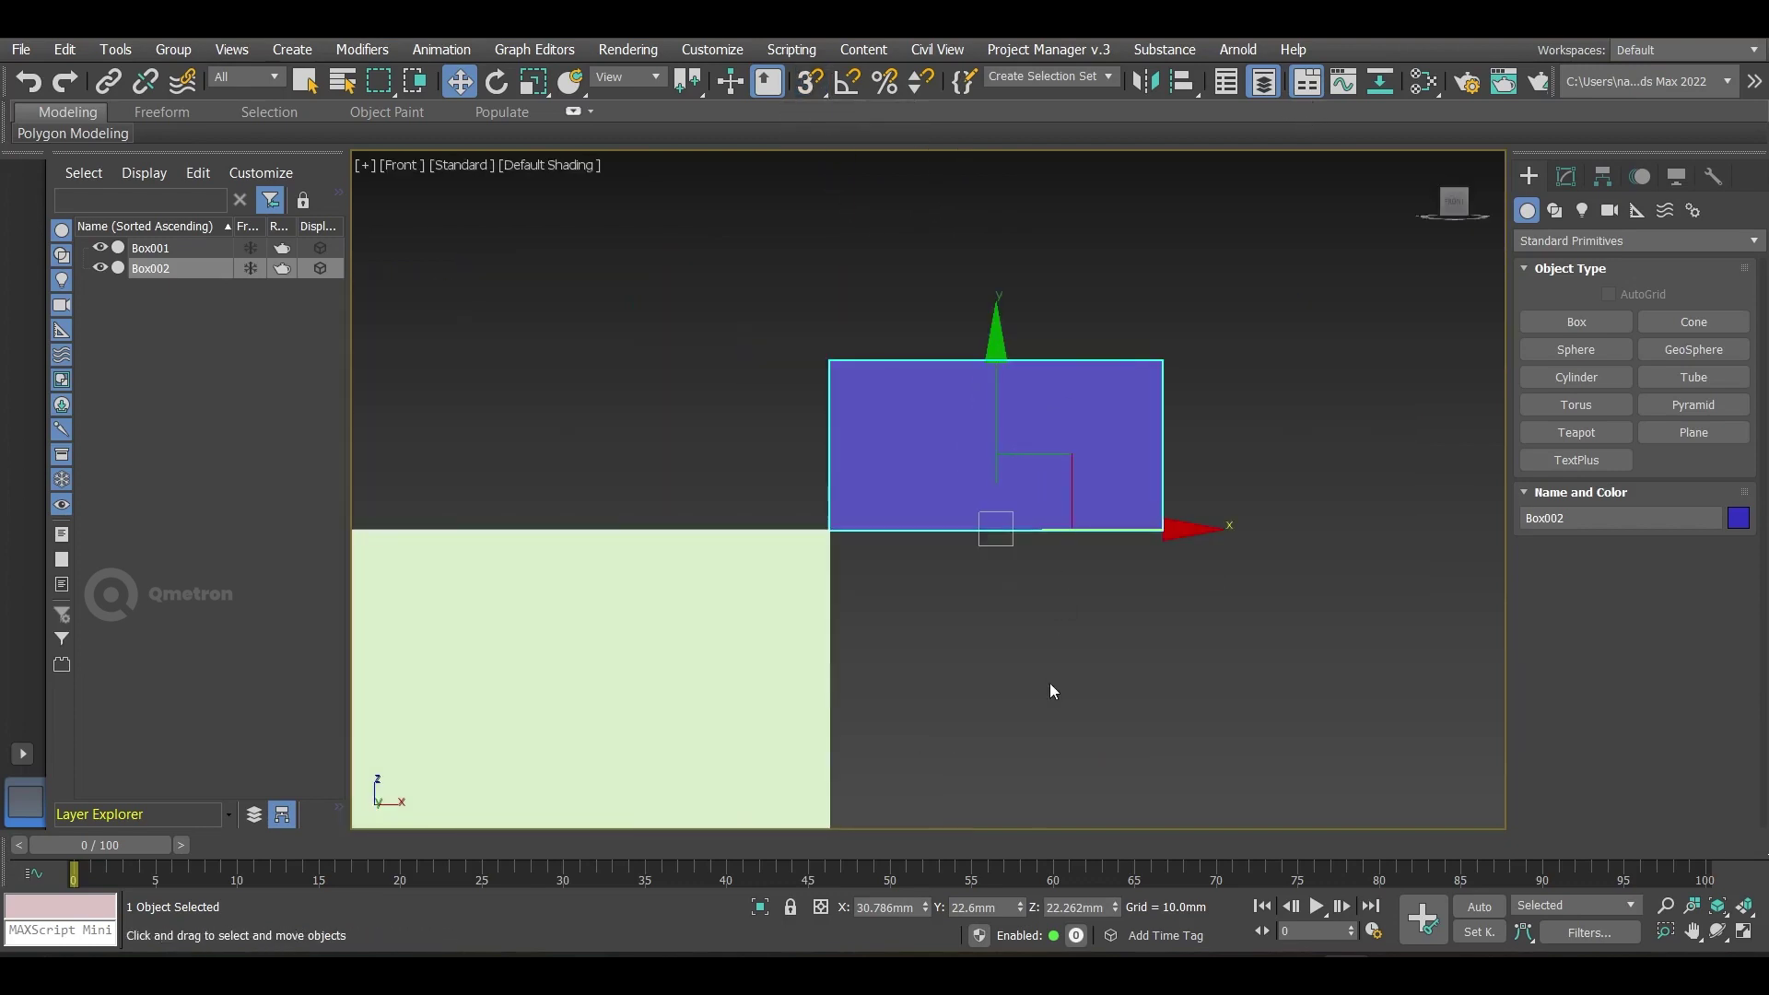
pyautogui.keyDown('alt'); pyautogui.moveTo(993, 561); pyautogui.dragTo(938, 496, button='middle'); pyautogui.keyUp('alt')
pyautogui.scroll(-5, 1050, 708)
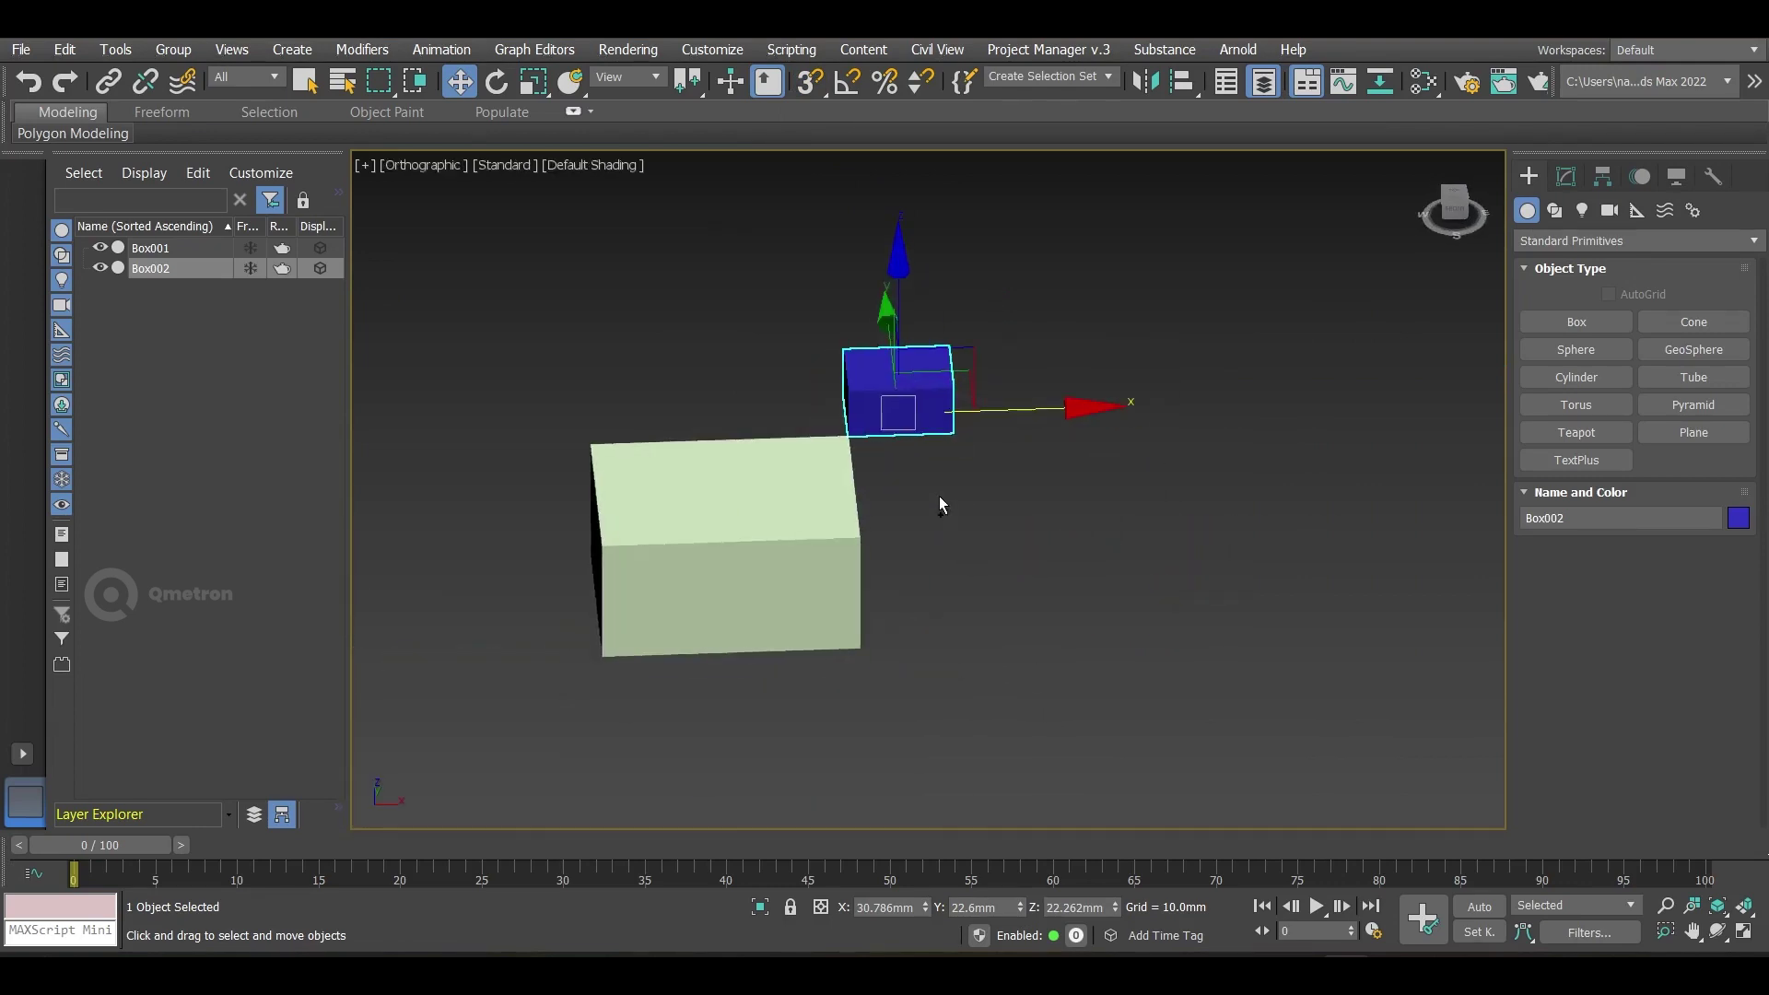
# Step: Undo the corner-snapped move and turn snapping back on with only the Face option enabled
pyautogui.hotkey('ctrl', 'z')
pyautogui.keyDown('alt'); pyautogui.moveTo(997, 583); pyautogui.dragTo(1051, 585, button='middle'); pyautogui.keyUp('alt')
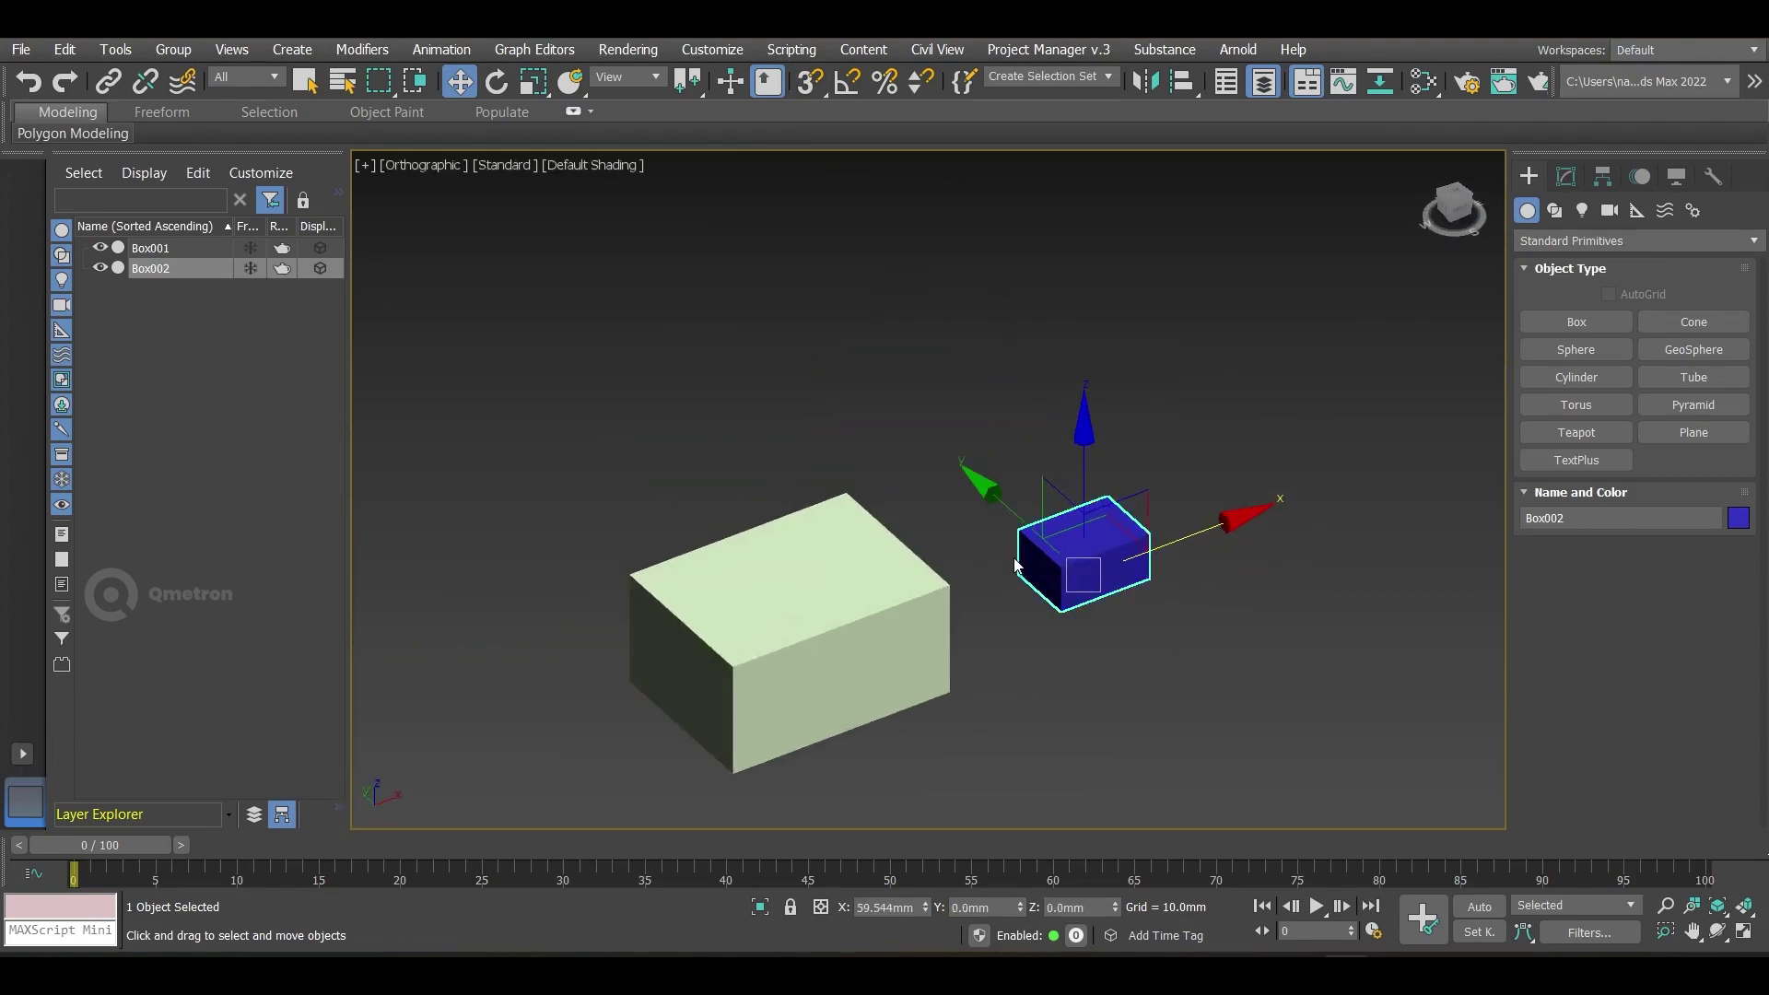
pyautogui.press('t')
pyautogui.press('z')
pyautogui.scroll(-8, 1033, 501)
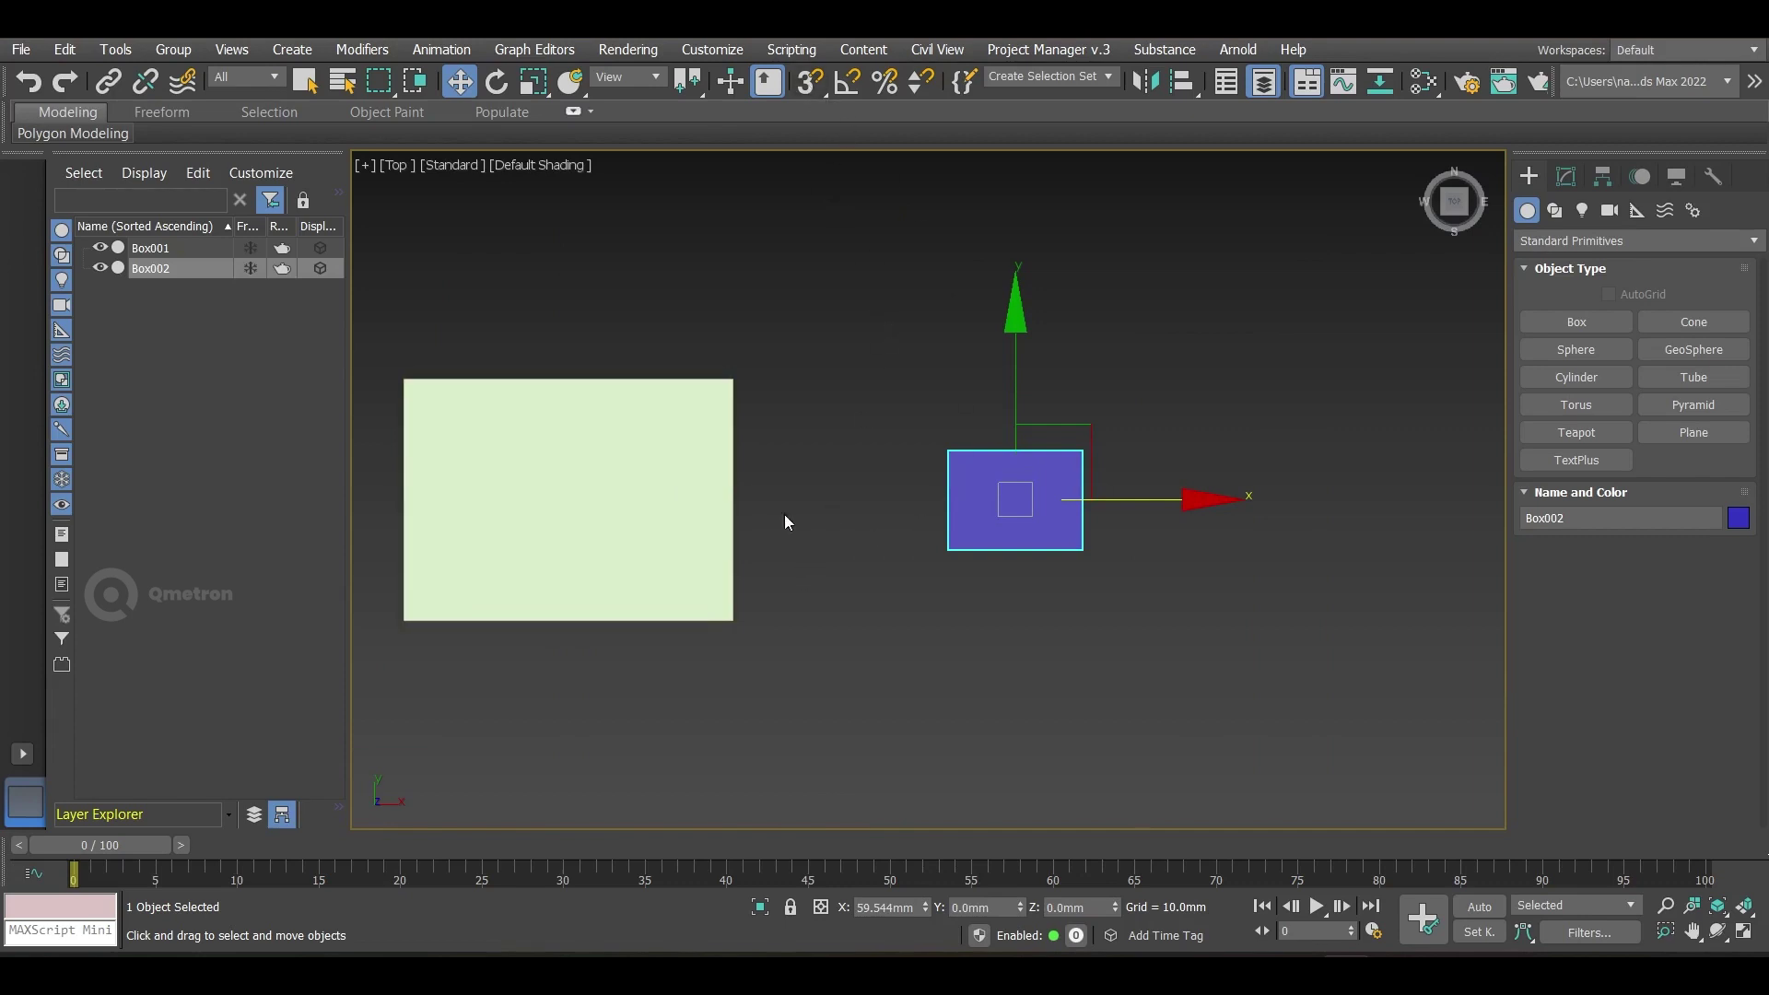
pyautogui.rightClick(804, 87)
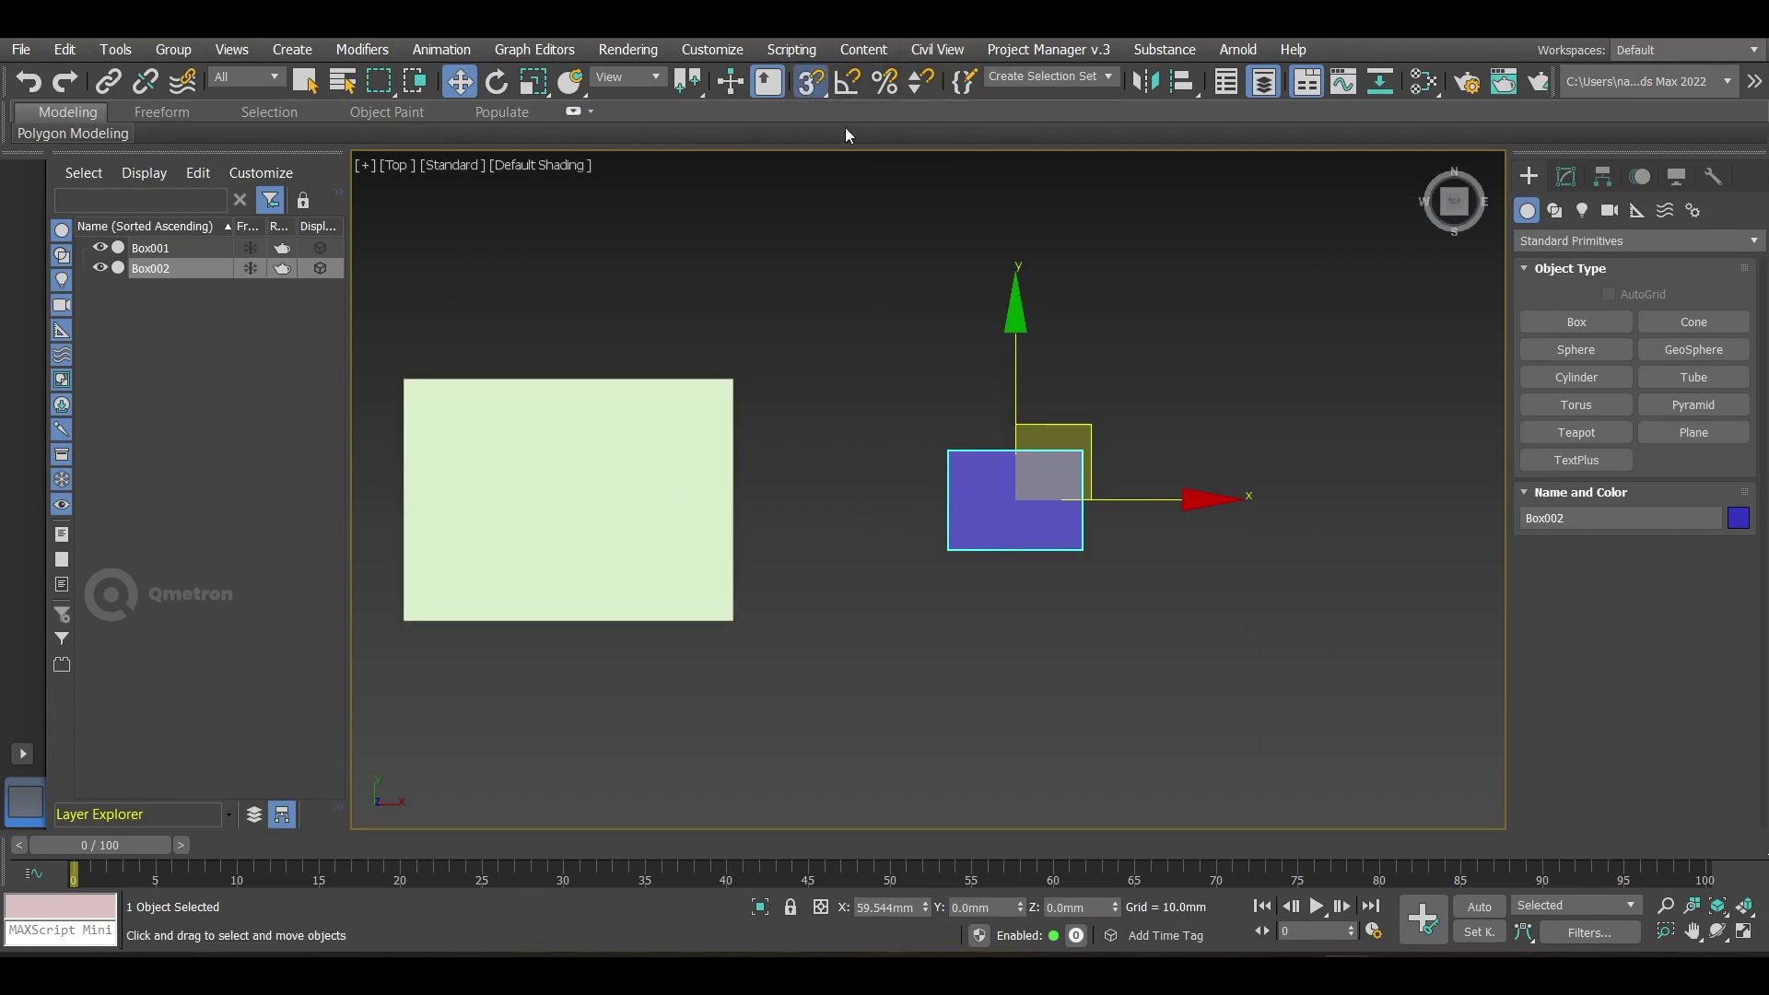
pyautogui.click(1207, 370)
pyautogui.click(1211, 330)
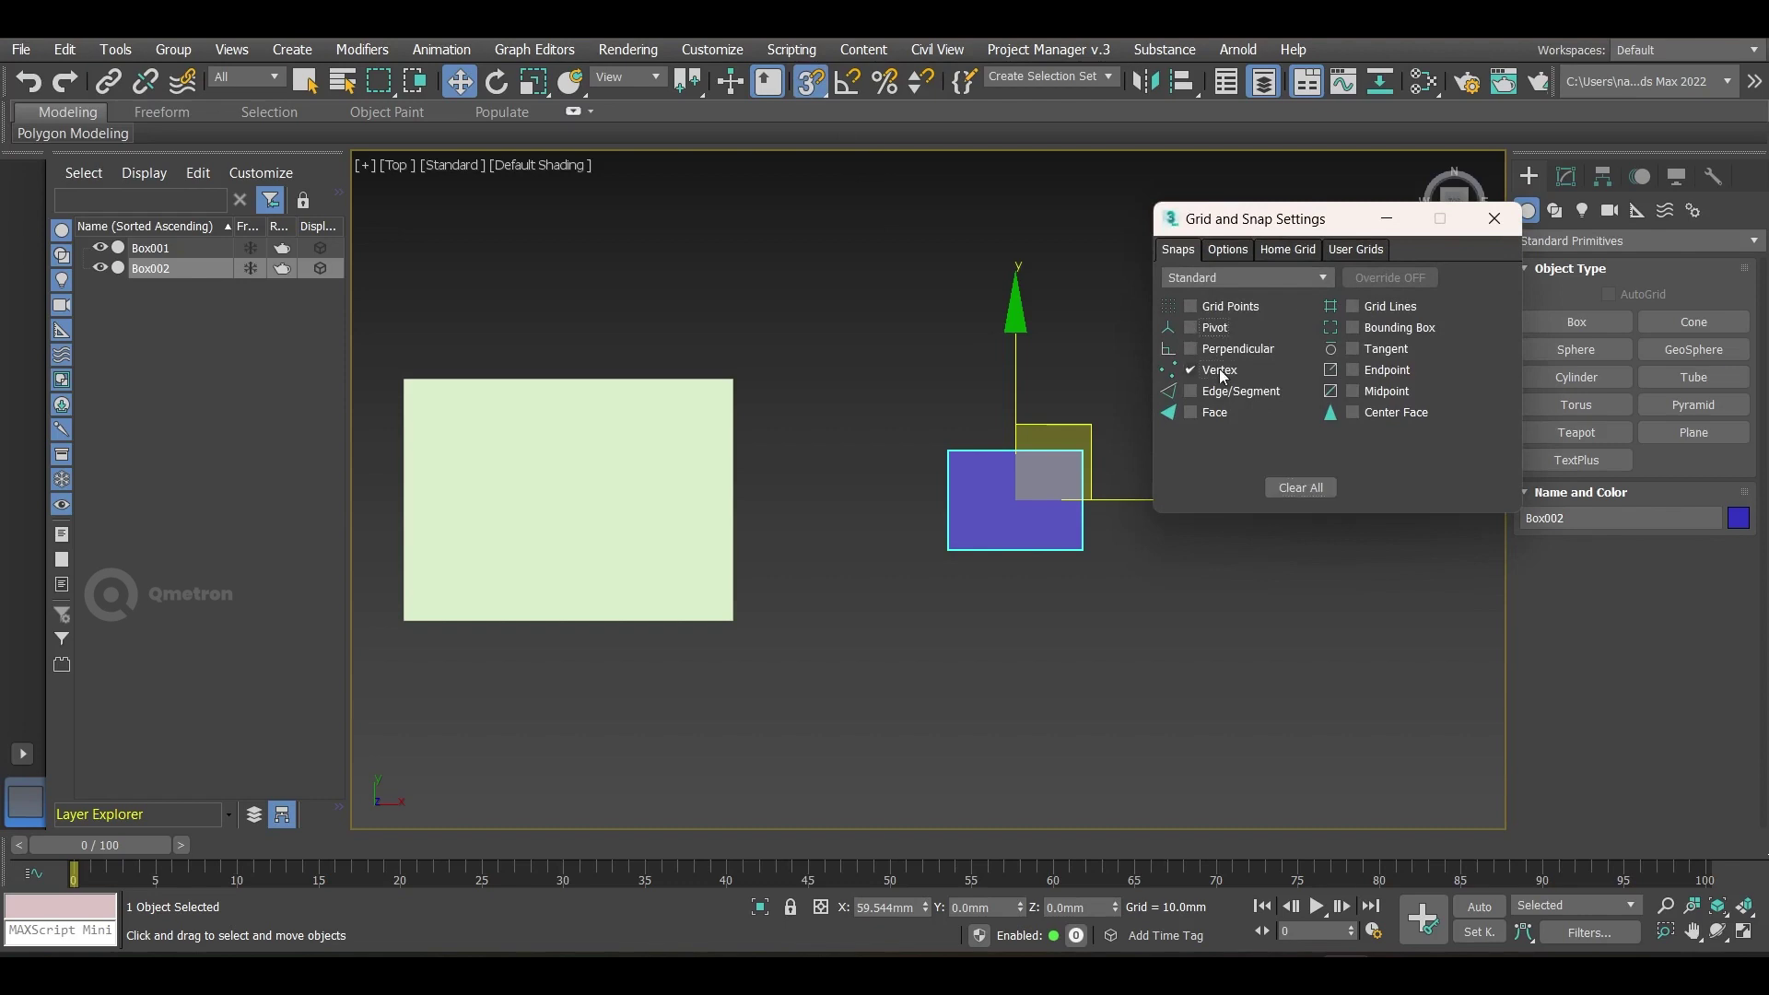
pyautogui.click(1224, 418)
# Step: Snap the smaller box by its side face against the facing side of the larger box
pyautogui.keyDown('alt'); pyautogui.moveTo(1086, 558); pyautogui.dragTo(1138, 543, button='middle'); pyautogui.keyUp('alt')
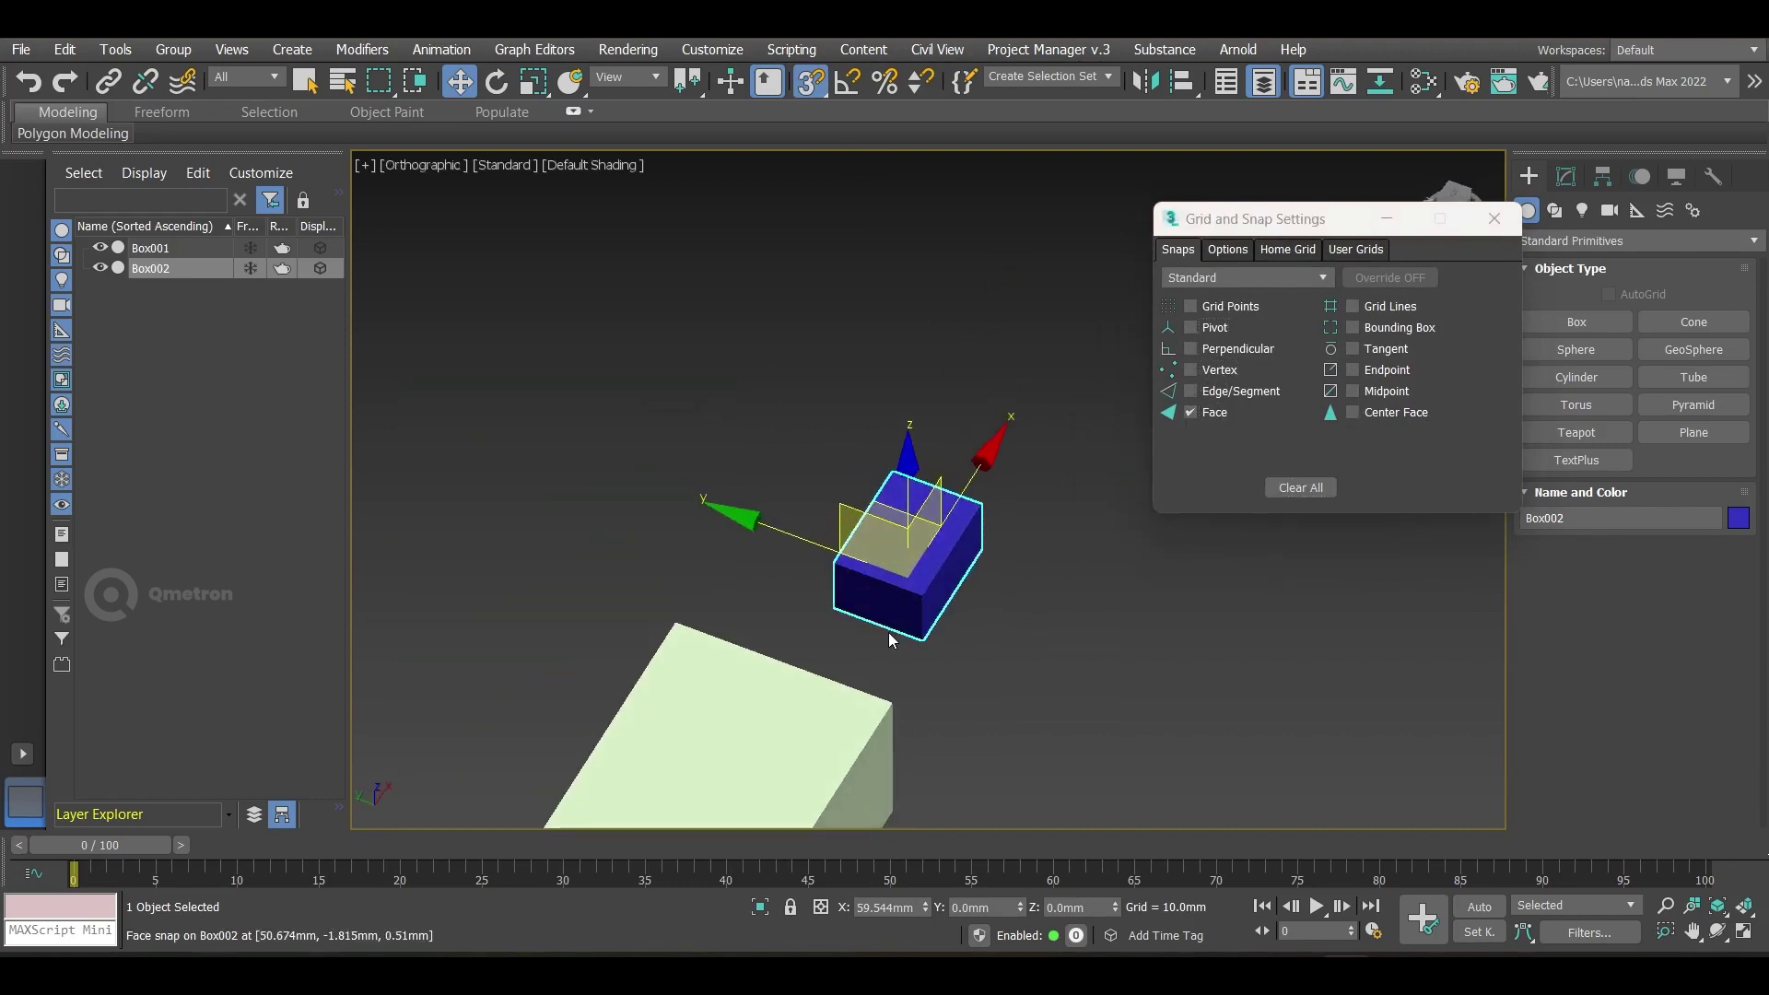
pyautogui.moveTo(896, 609); pyautogui.dragTo(896, 616)
pyautogui.keyDown('alt'); pyautogui.moveTo(896, 616); pyautogui.dragTo(703, 611, button='middle'); pyautogui.keyUp('alt')
pyautogui.moveTo(703, 612); pyautogui.dragTo(729, 466)
pyautogui.keyDown('alt'); pyautogui.moveTo(733, 583); pyautogui.dragTo(792, 496, button='middle'); pyautogui.keyUp('alt')
pyautogui.press('f')
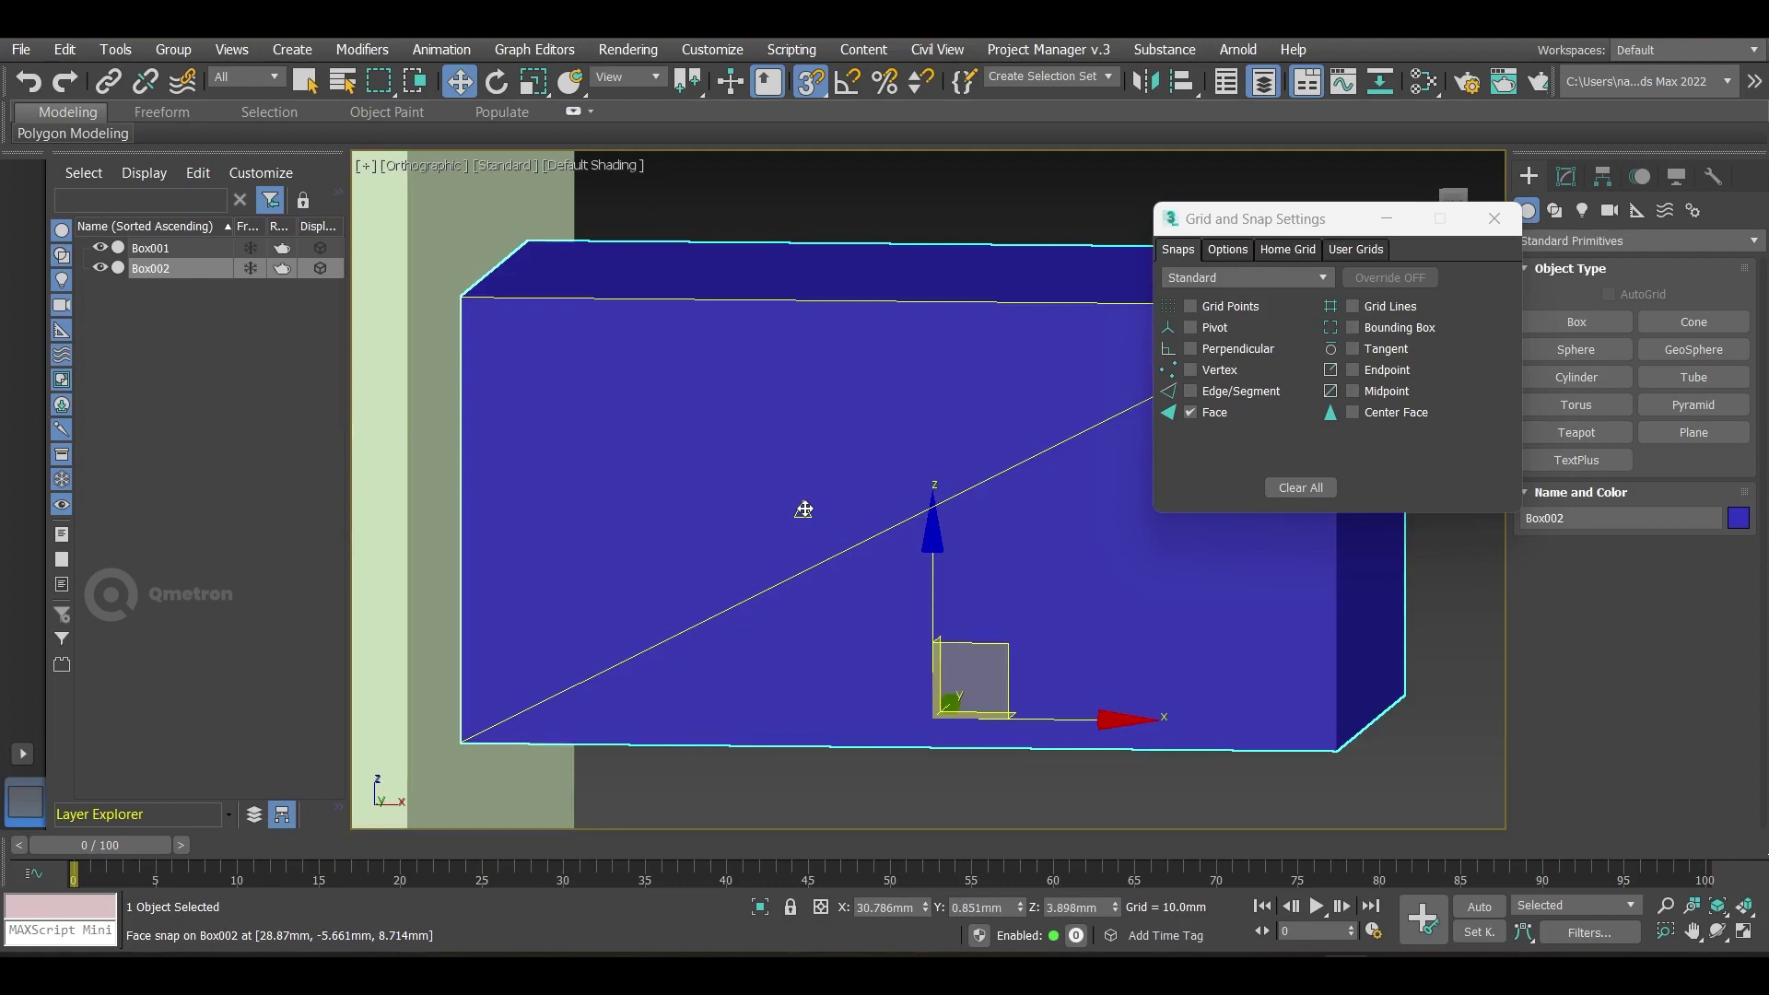
# Step: Turn snapping off and lower the smaller box about 3.8 mm to the larger box's base level in the front view
pyautogui.press('s')
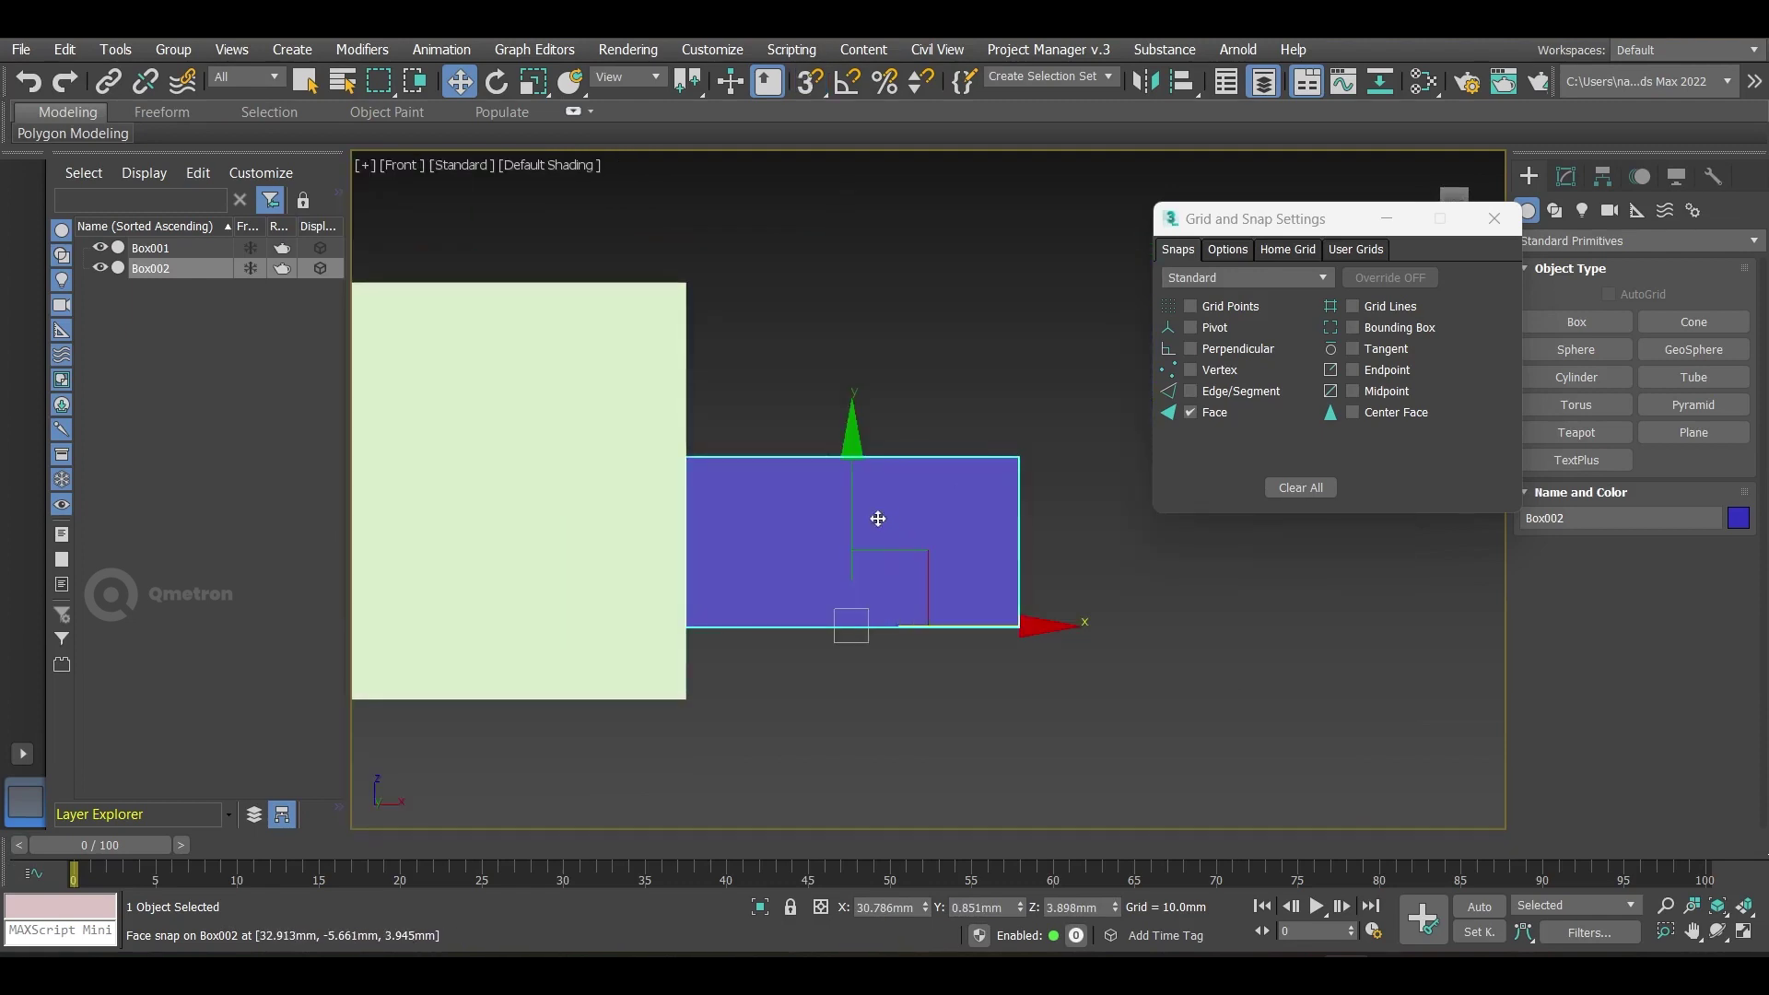
pyautogui.moveTo(854, 494); pyautogui.dragTo(861, 570)
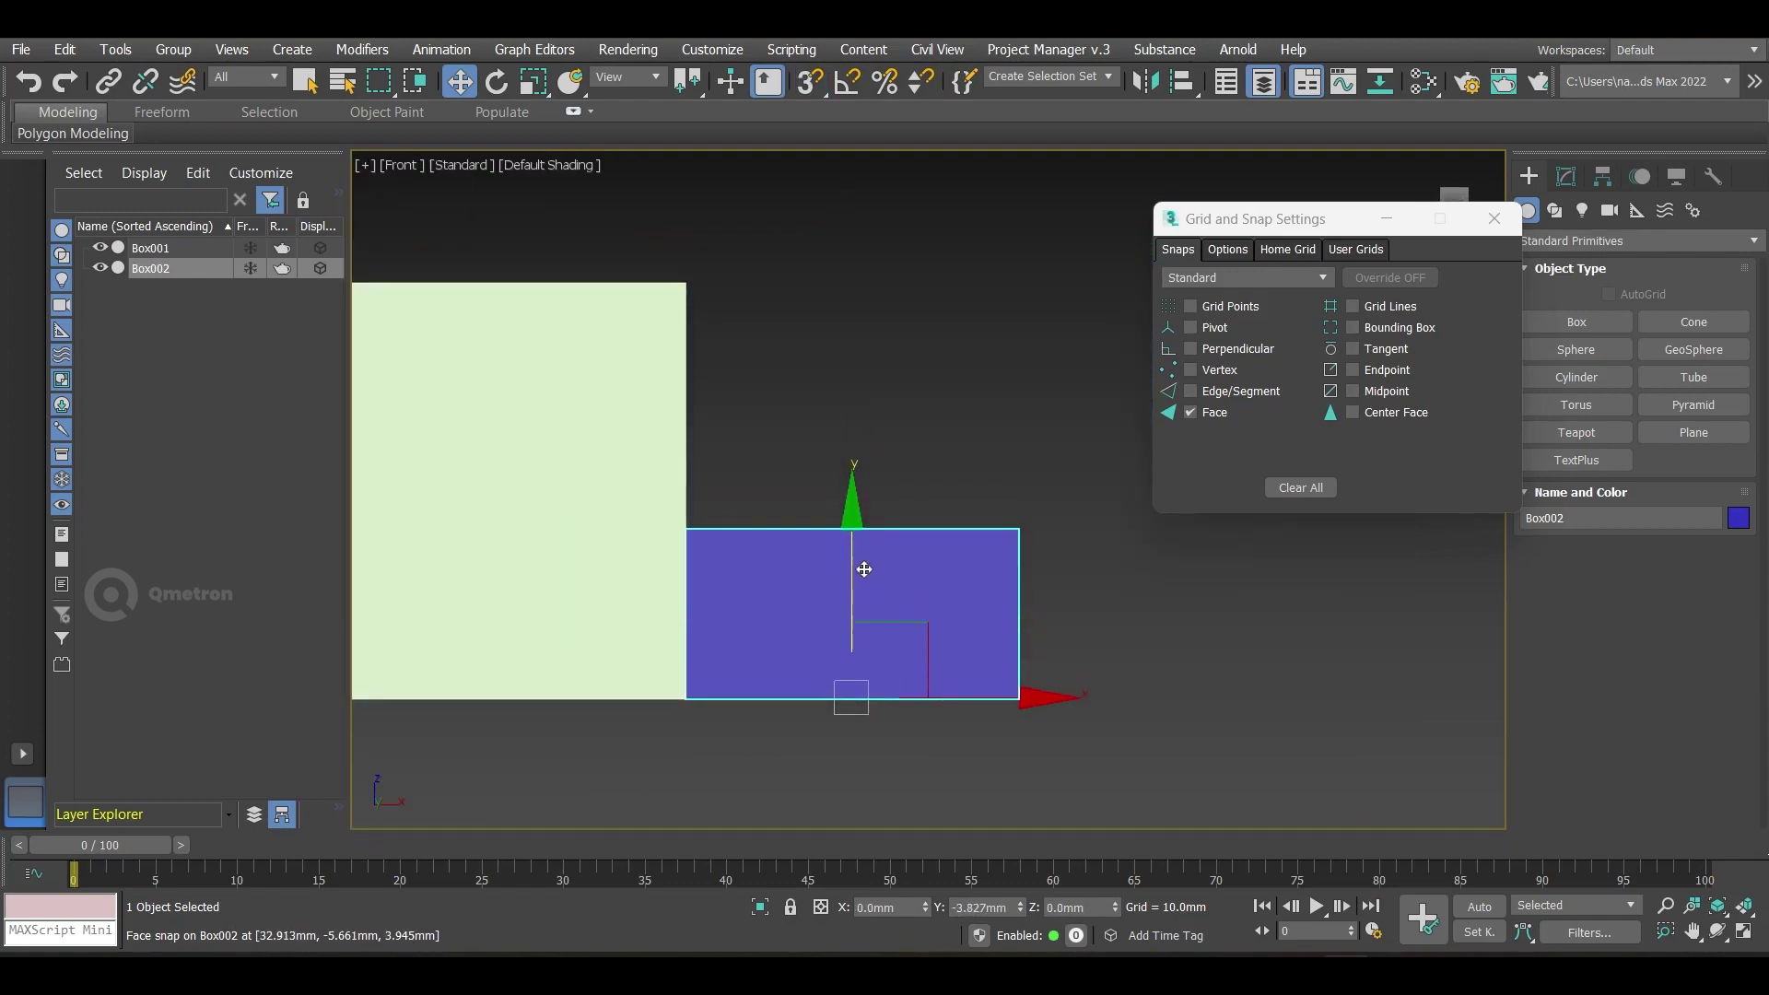
pyautogui.keyDown('alt'); pyautogui.moveTo(1075, 531); pyautogui.dragTo(1080, 601, button='middle'); pyautogui.keyUp('alt')
# Step: Undo both moves of the smaller box, close the snap settings and show the two boxes from the top
pyautogui.hotkey('ctrl', 'z')
pyautogui.hotkey('ctrl', 'z')
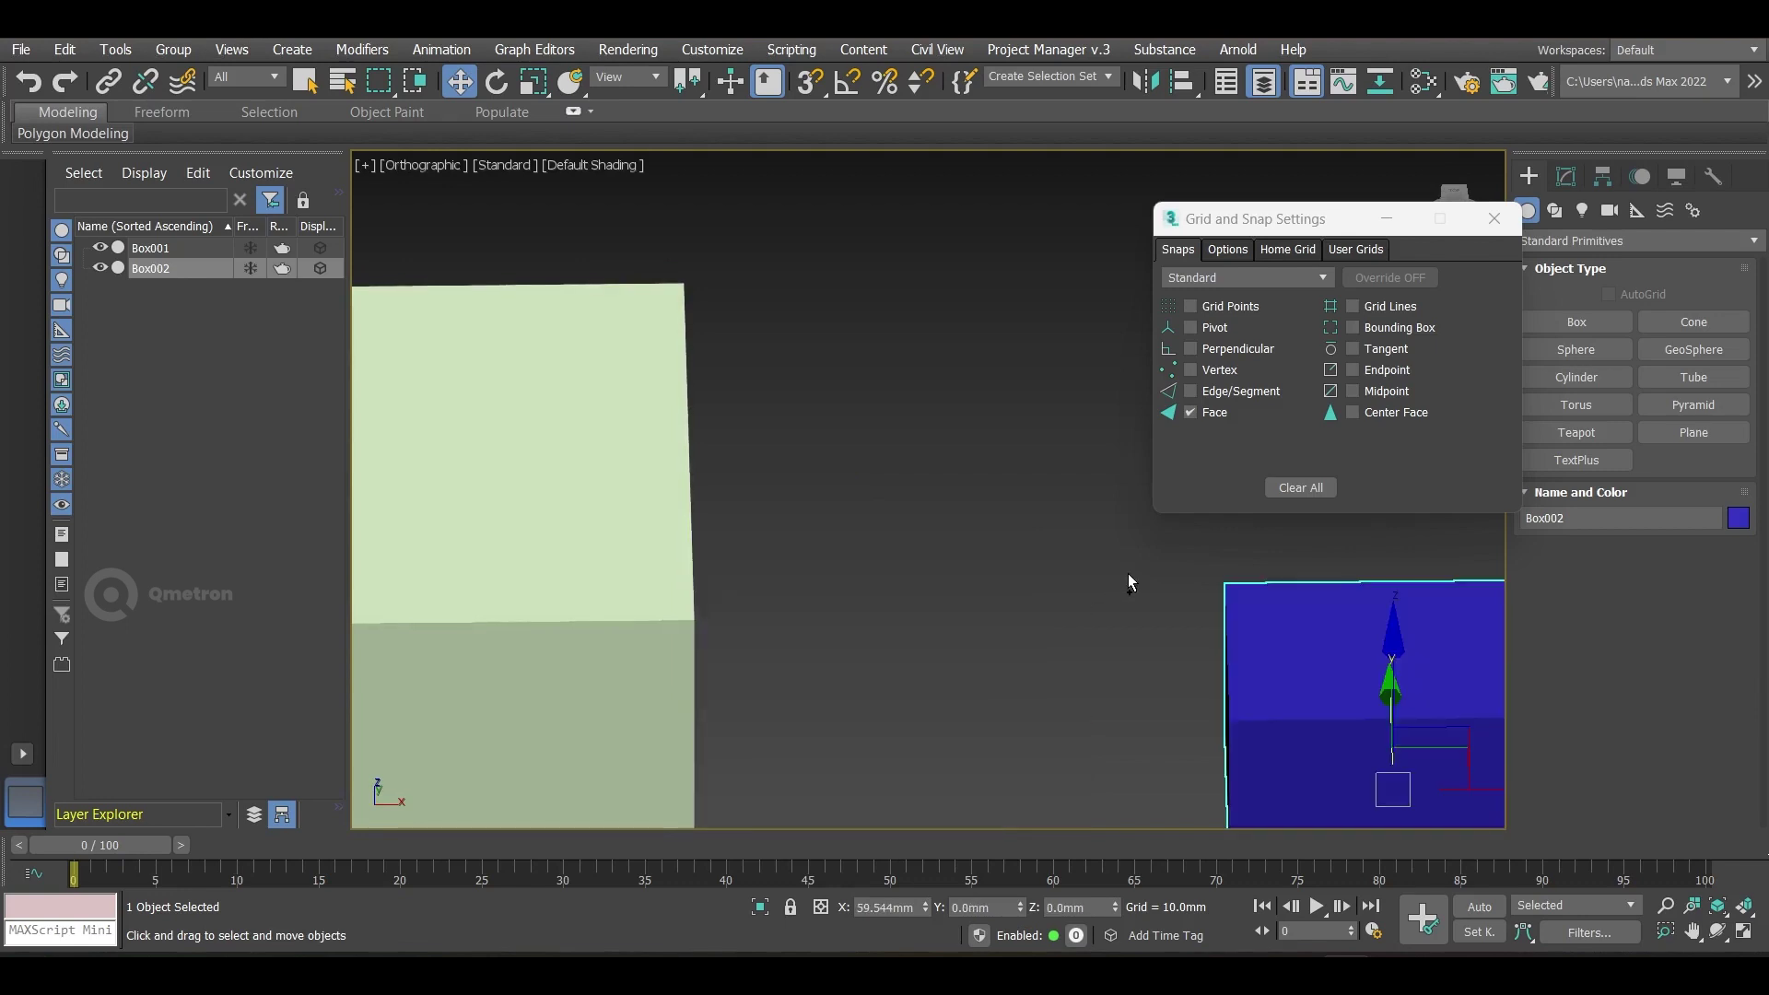
pyautogui.click(1495, 218)
pyautogui.press('p')
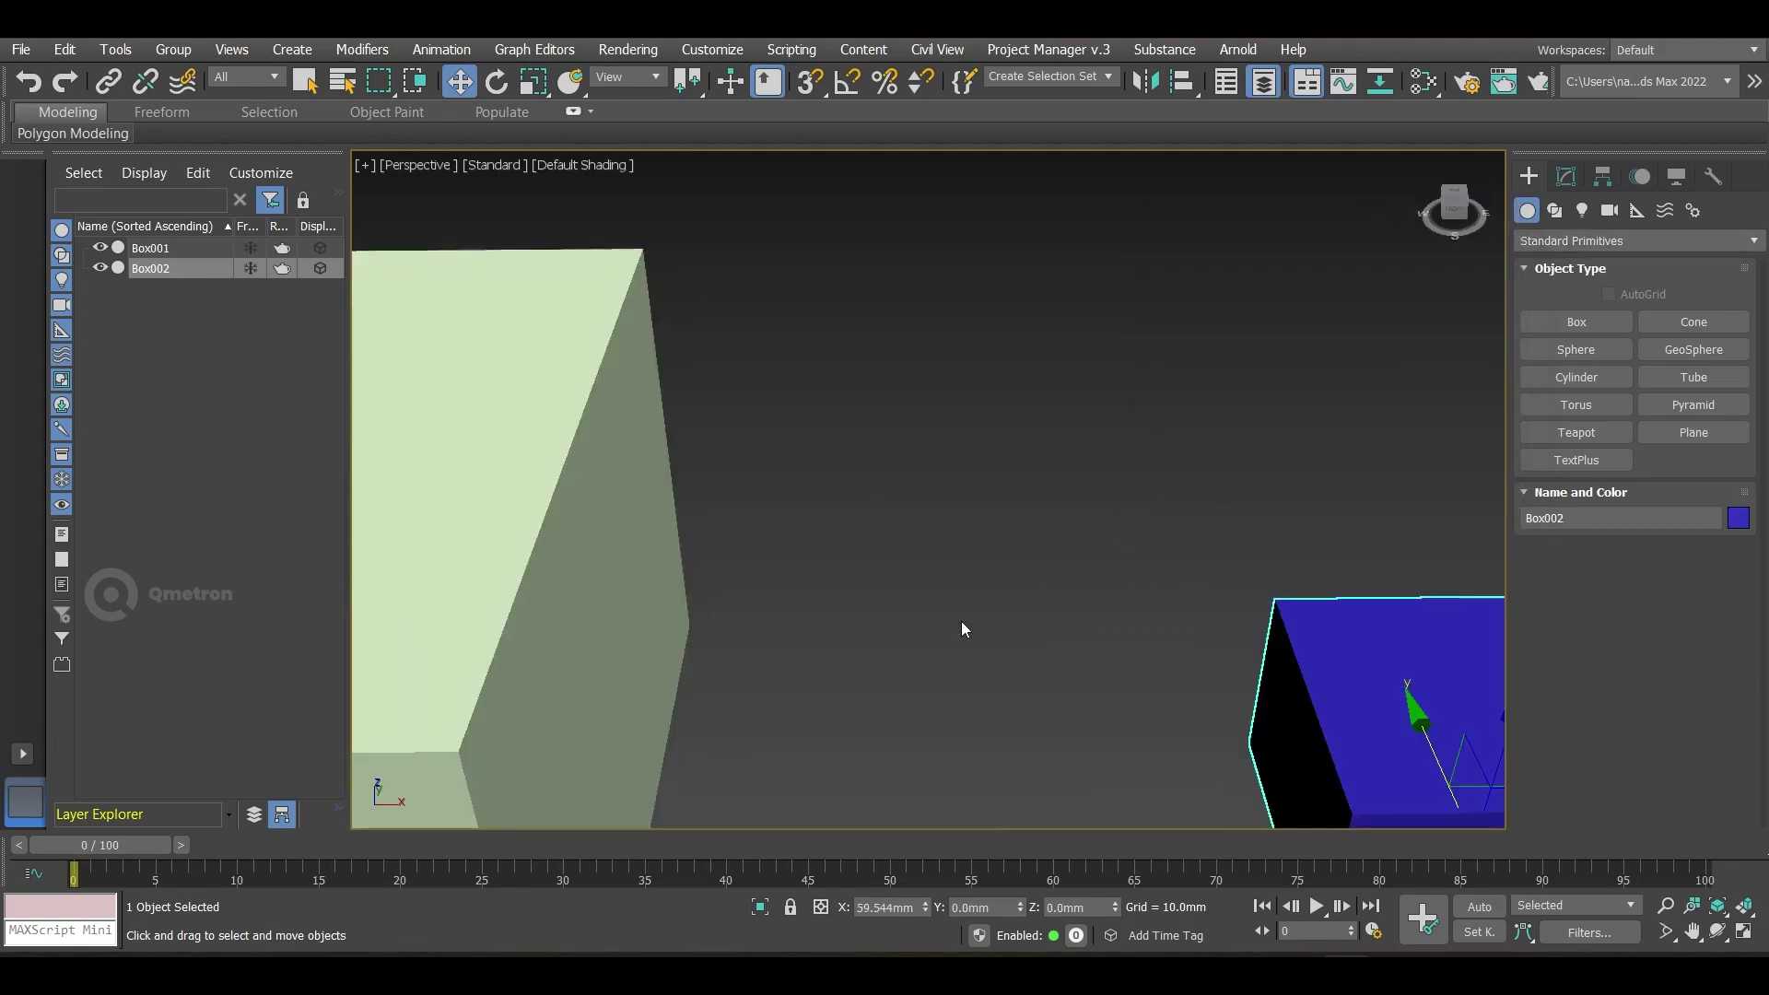
pyautogui.press('z')
pyautogui.scroll(-4, 956, 592)
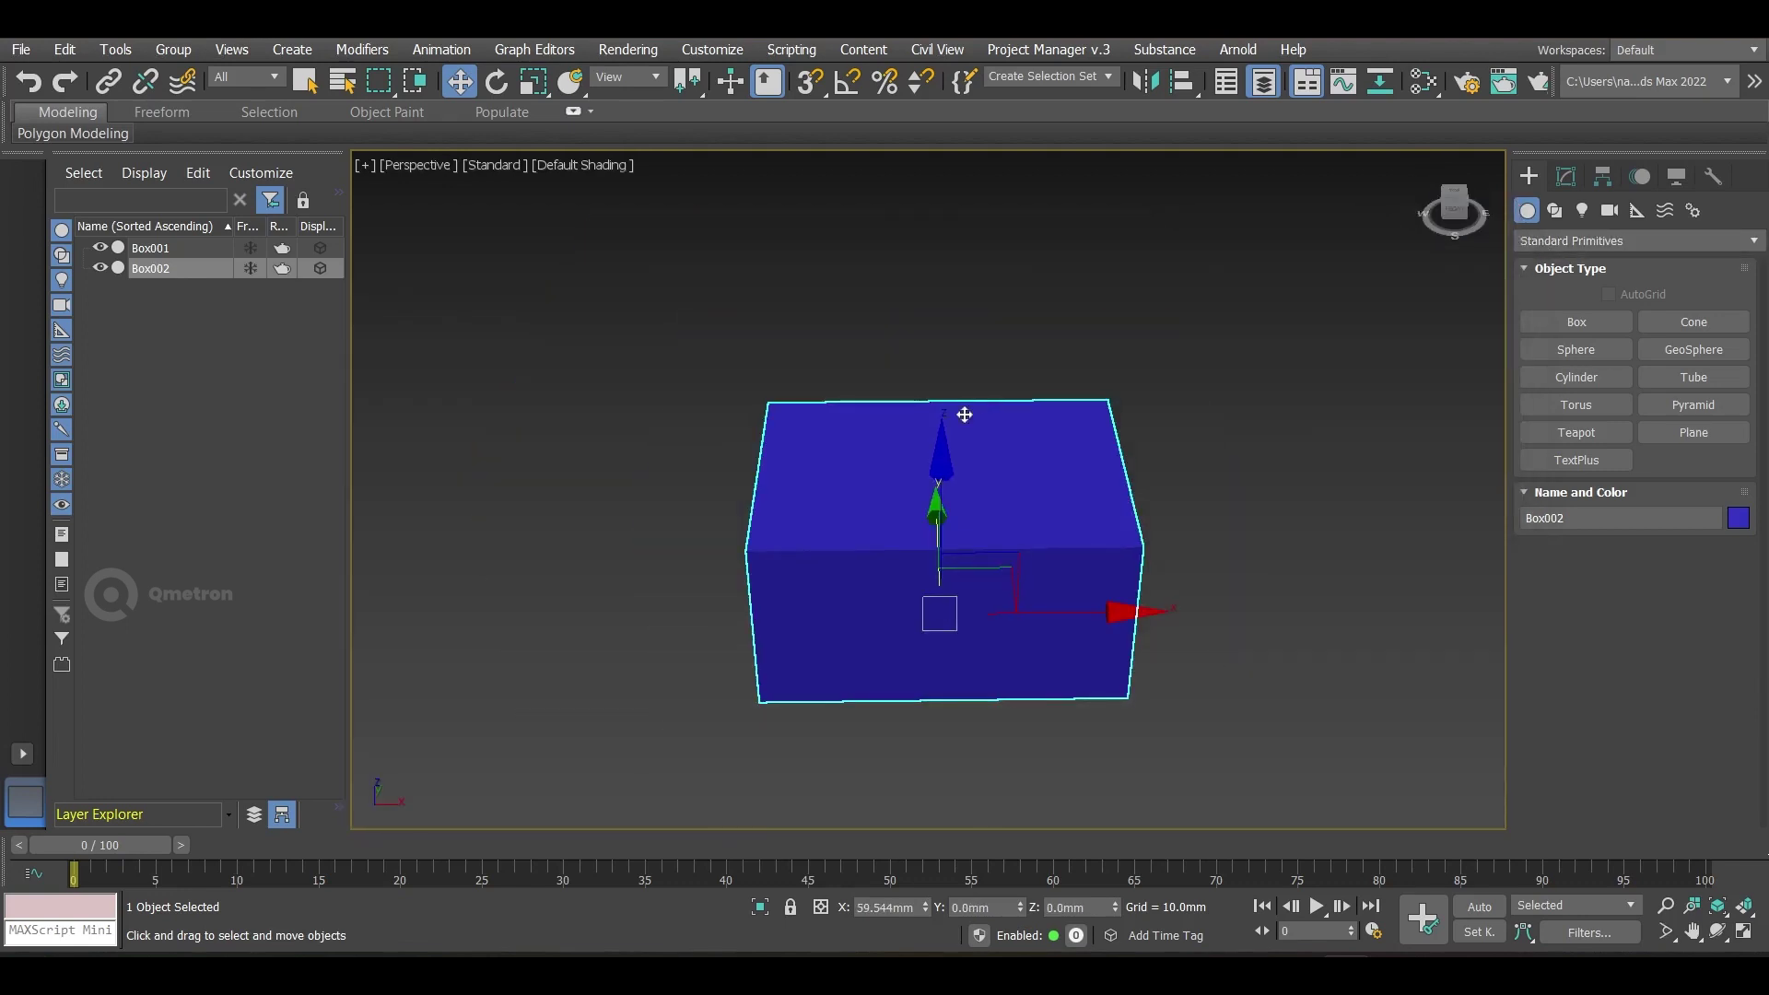
pyautogui.scroll(-2, 944, 517)
pyautogui.press('t')
pyautogui.press('z')
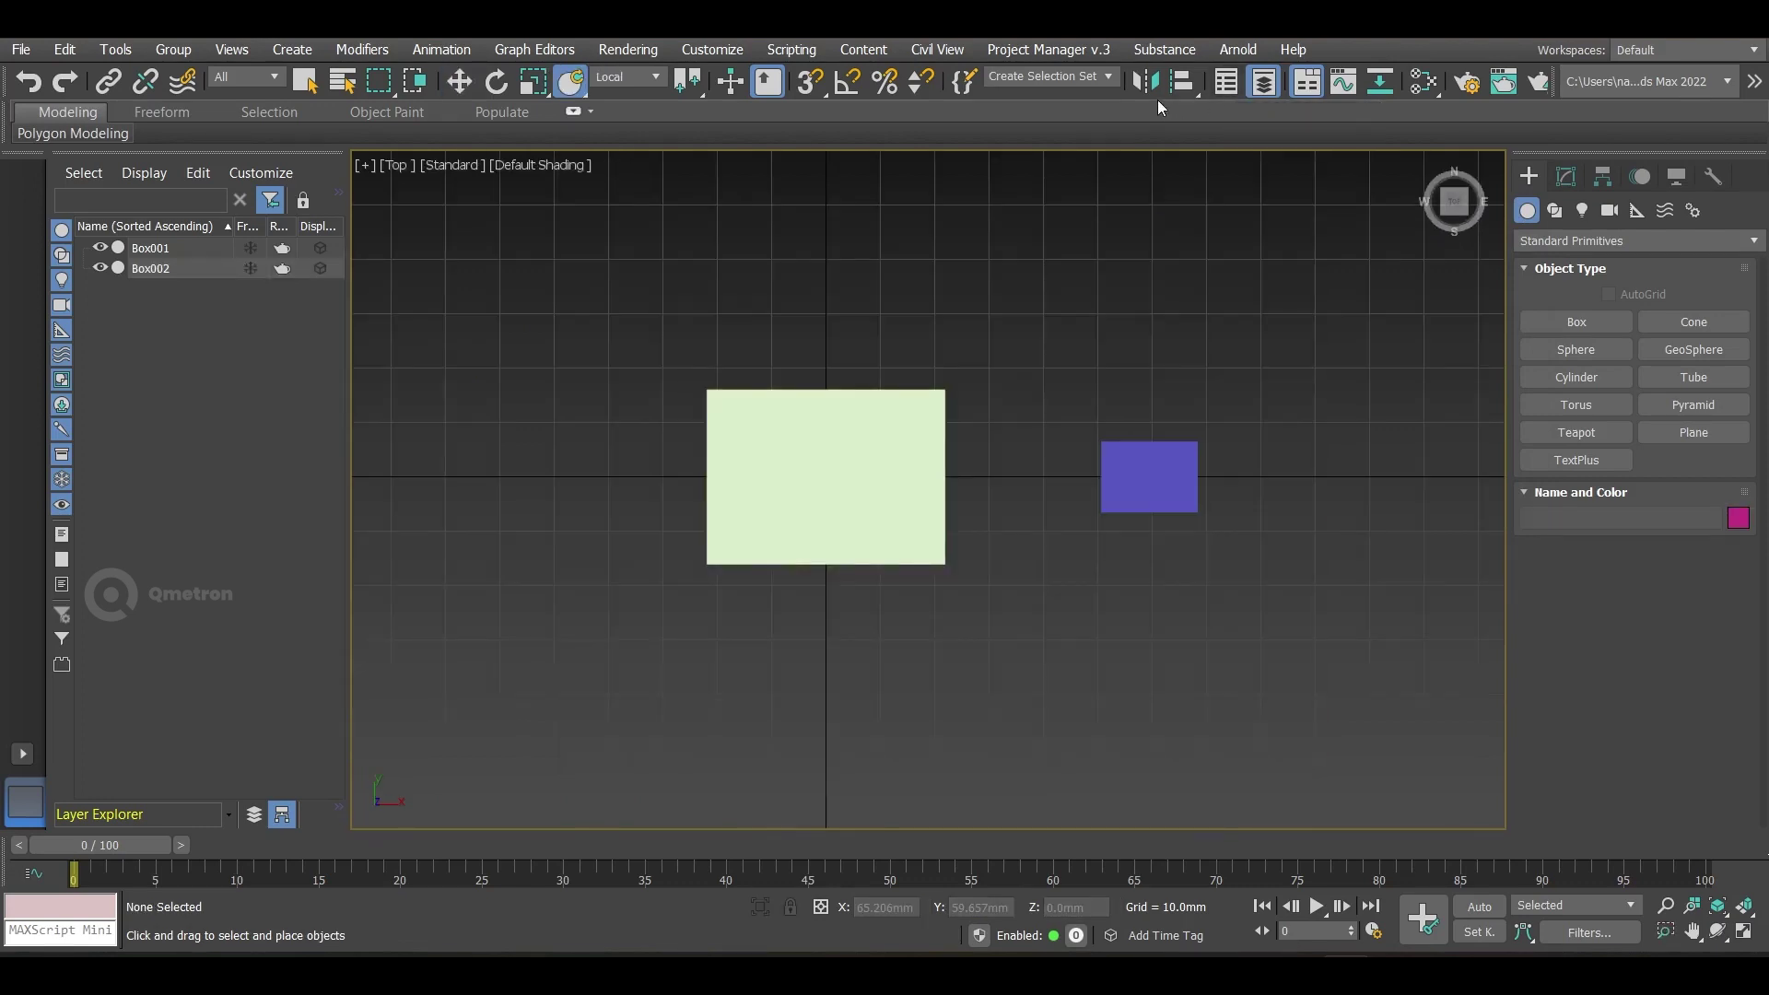
# Step: Choose Quick Align and use it to align the smaller box to the larger box
pyautogui.moveTo(1186, 88); pyautogui.dragTo(1187, 154)
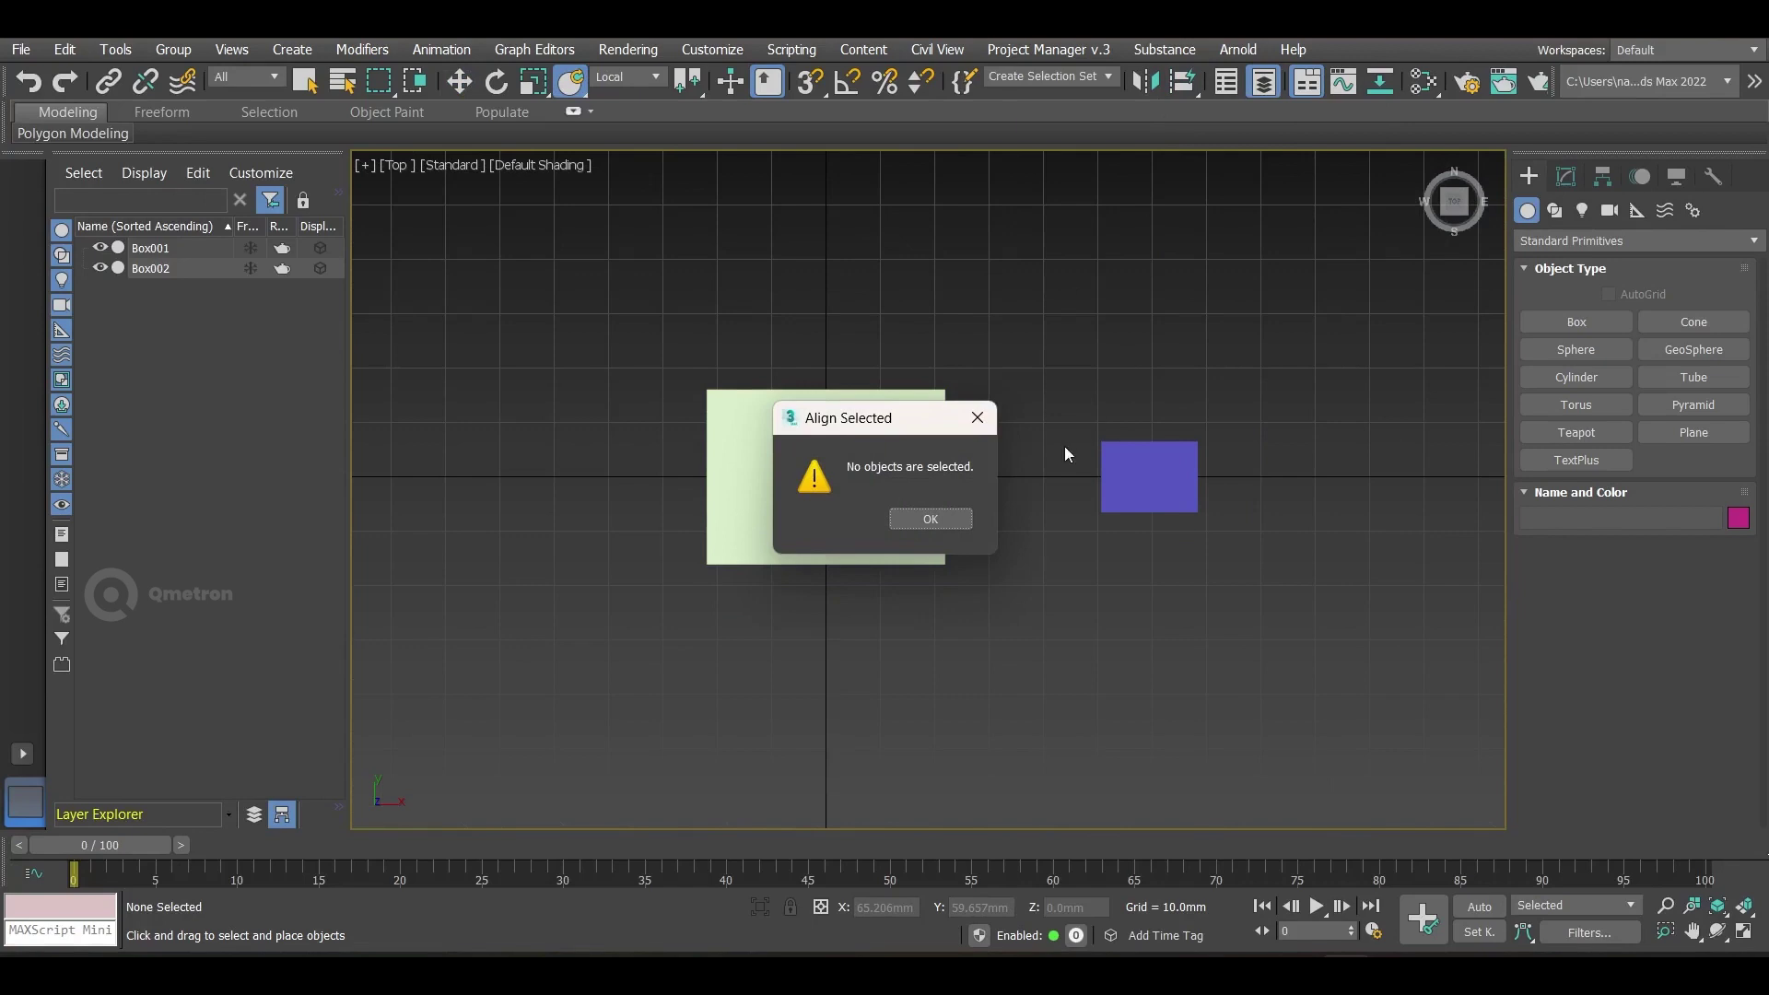
pyautogui.click(946, 528)
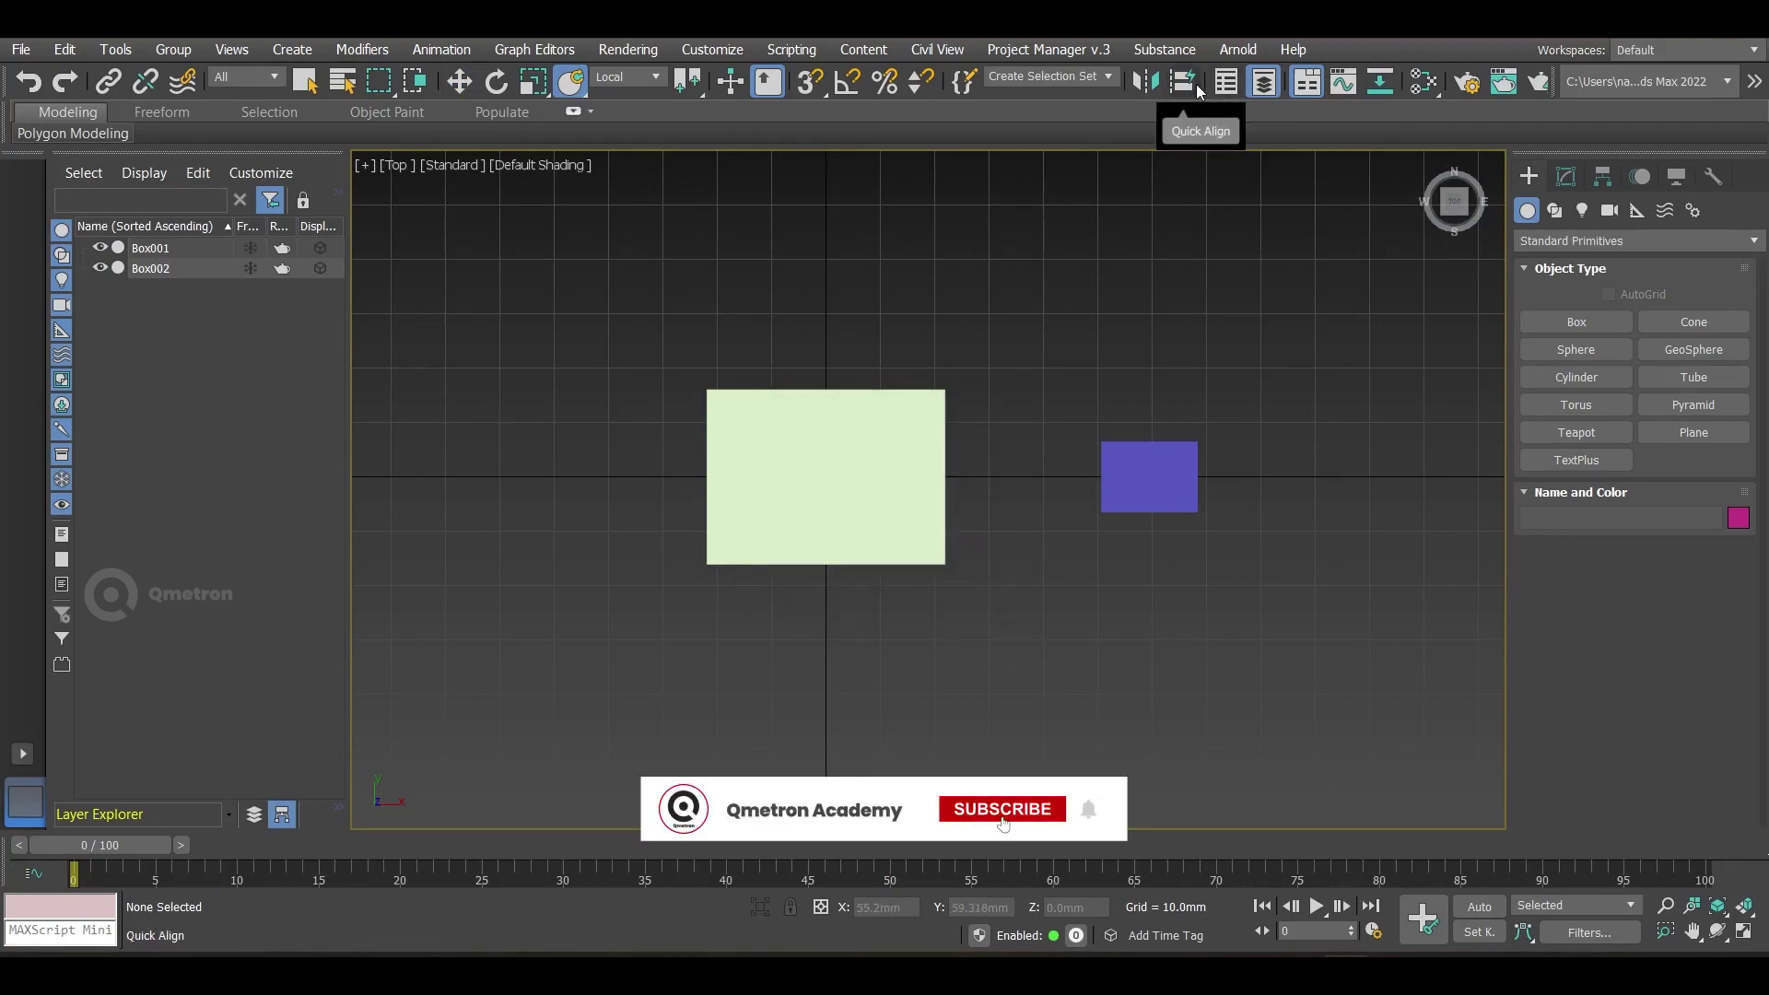
pyautogui.click(1106, 494)
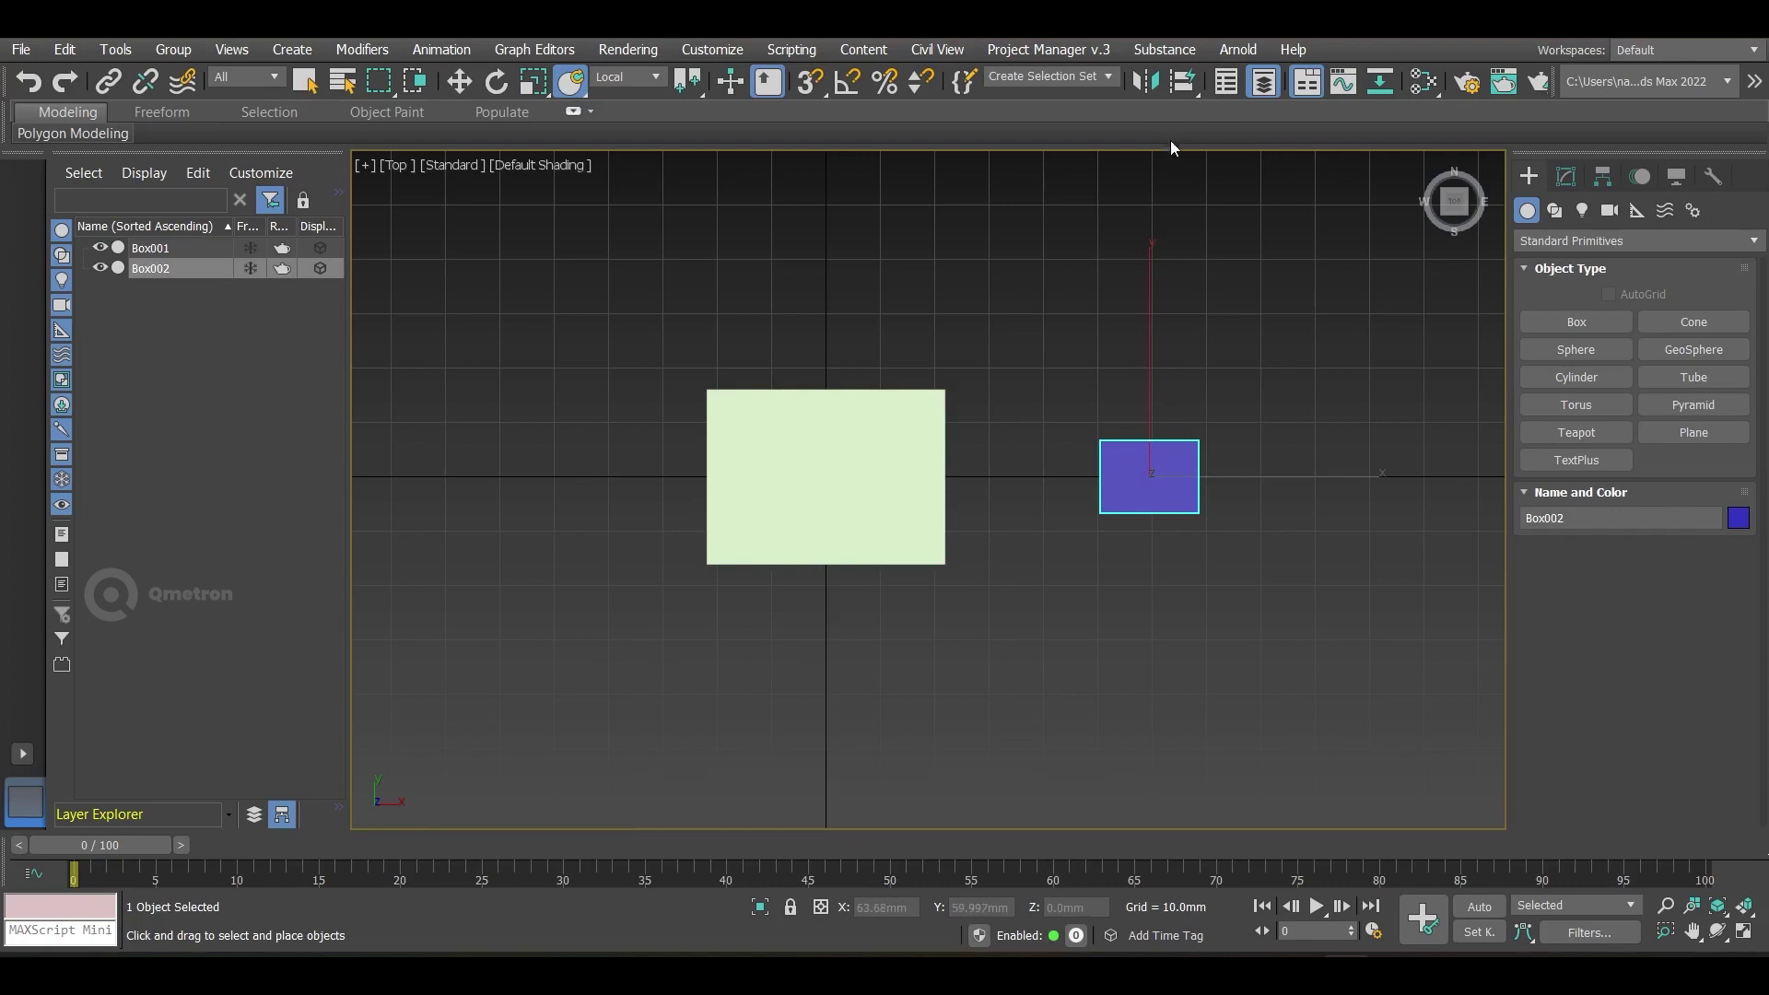
pyautogui.click(1184, 83)
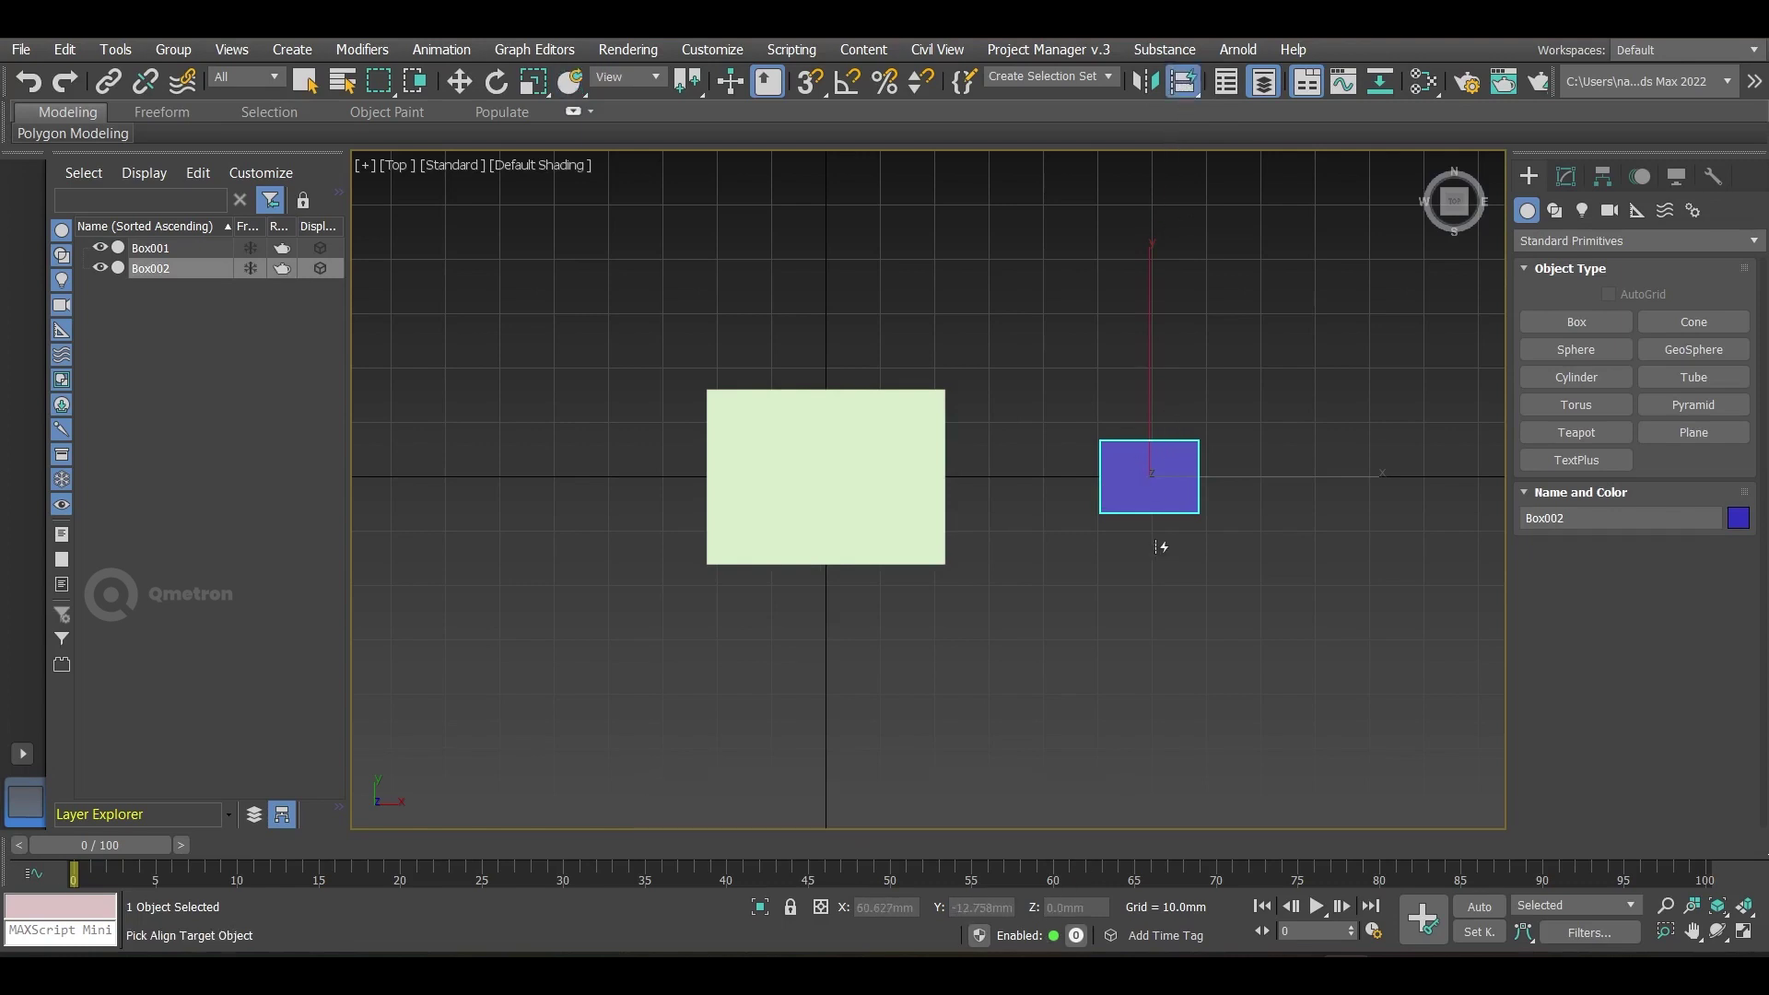
pyautogui.click(801, 468)
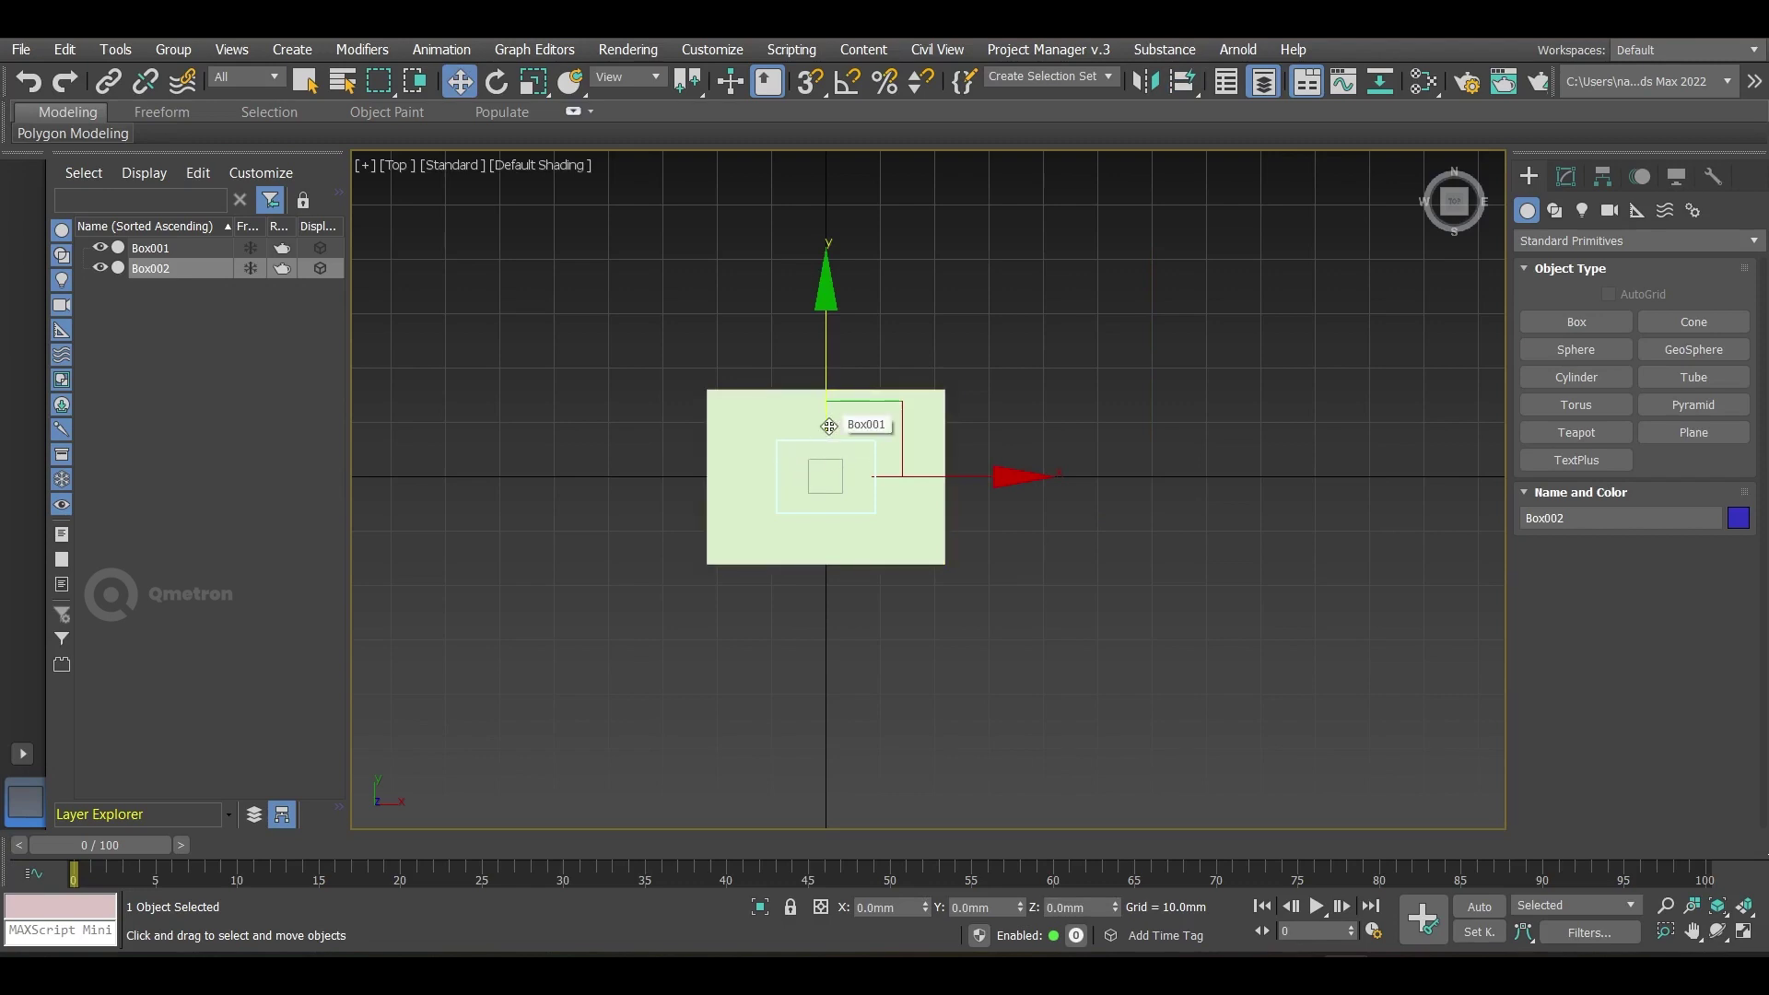
# Step: Undo the quick alignment, clear the selection and try Quick Align with nothing selected
pyautogui.hotkey('ctrl', 'z')
pyautogui.click(1003, 537)
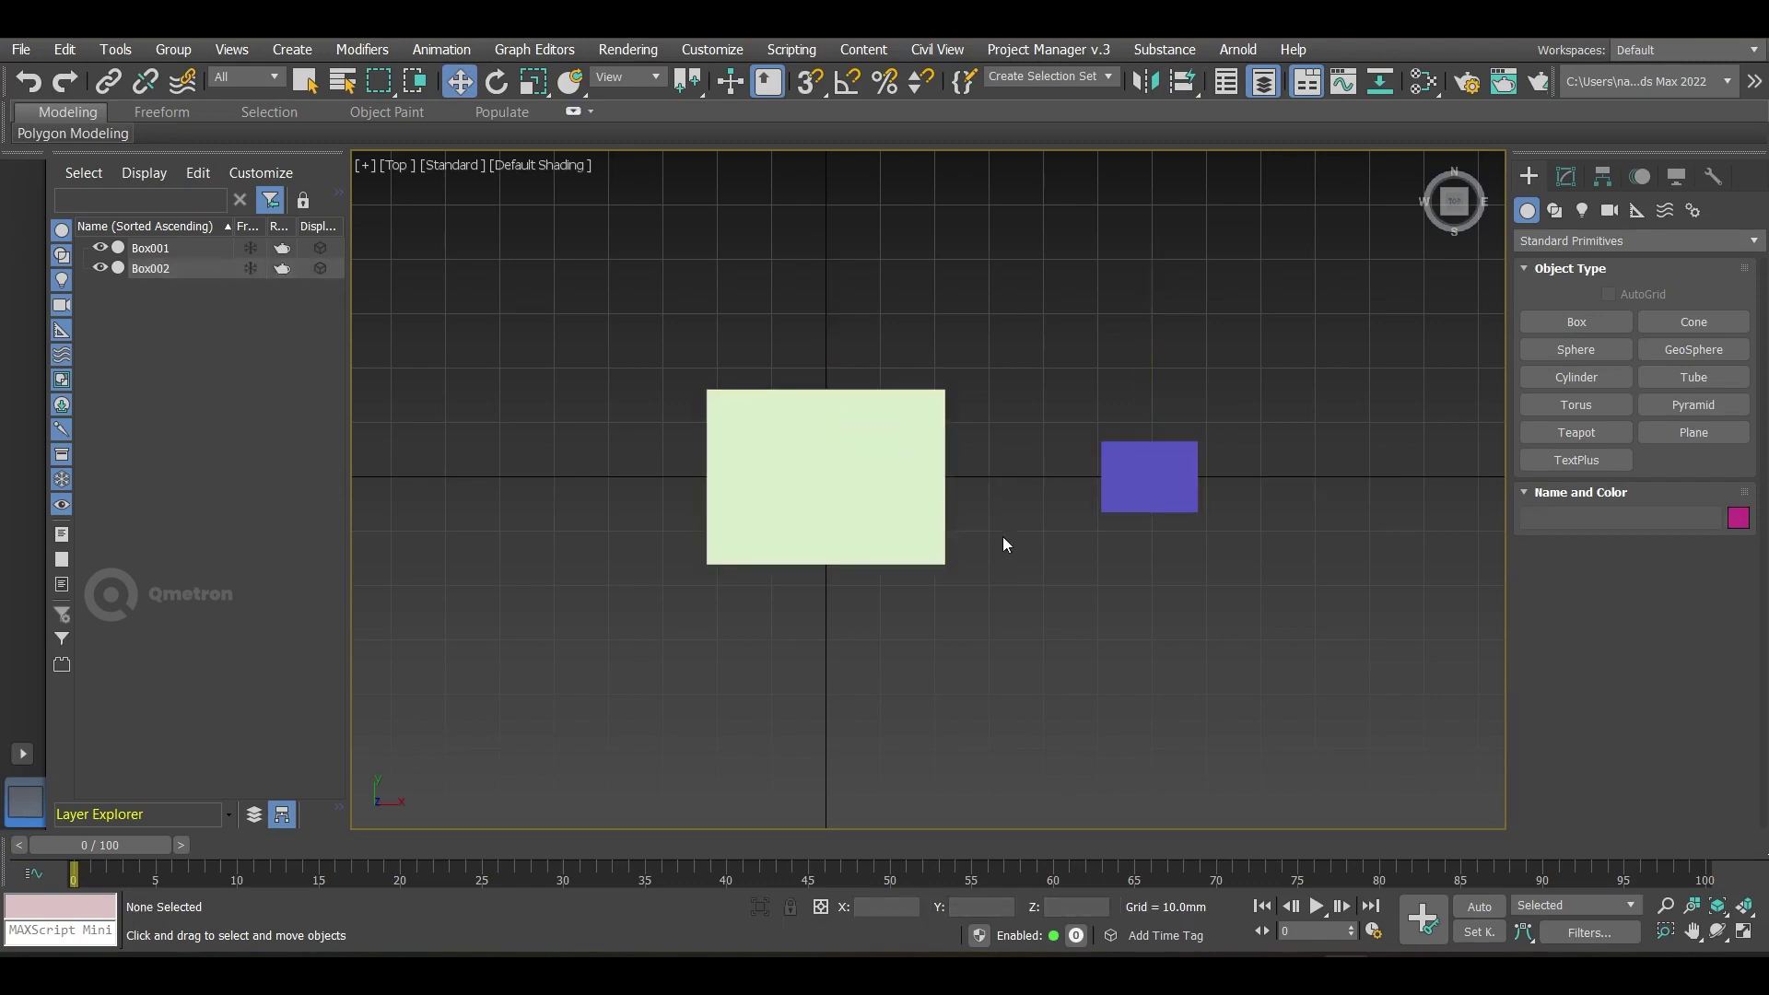
pyautogui.click(1187, 87)
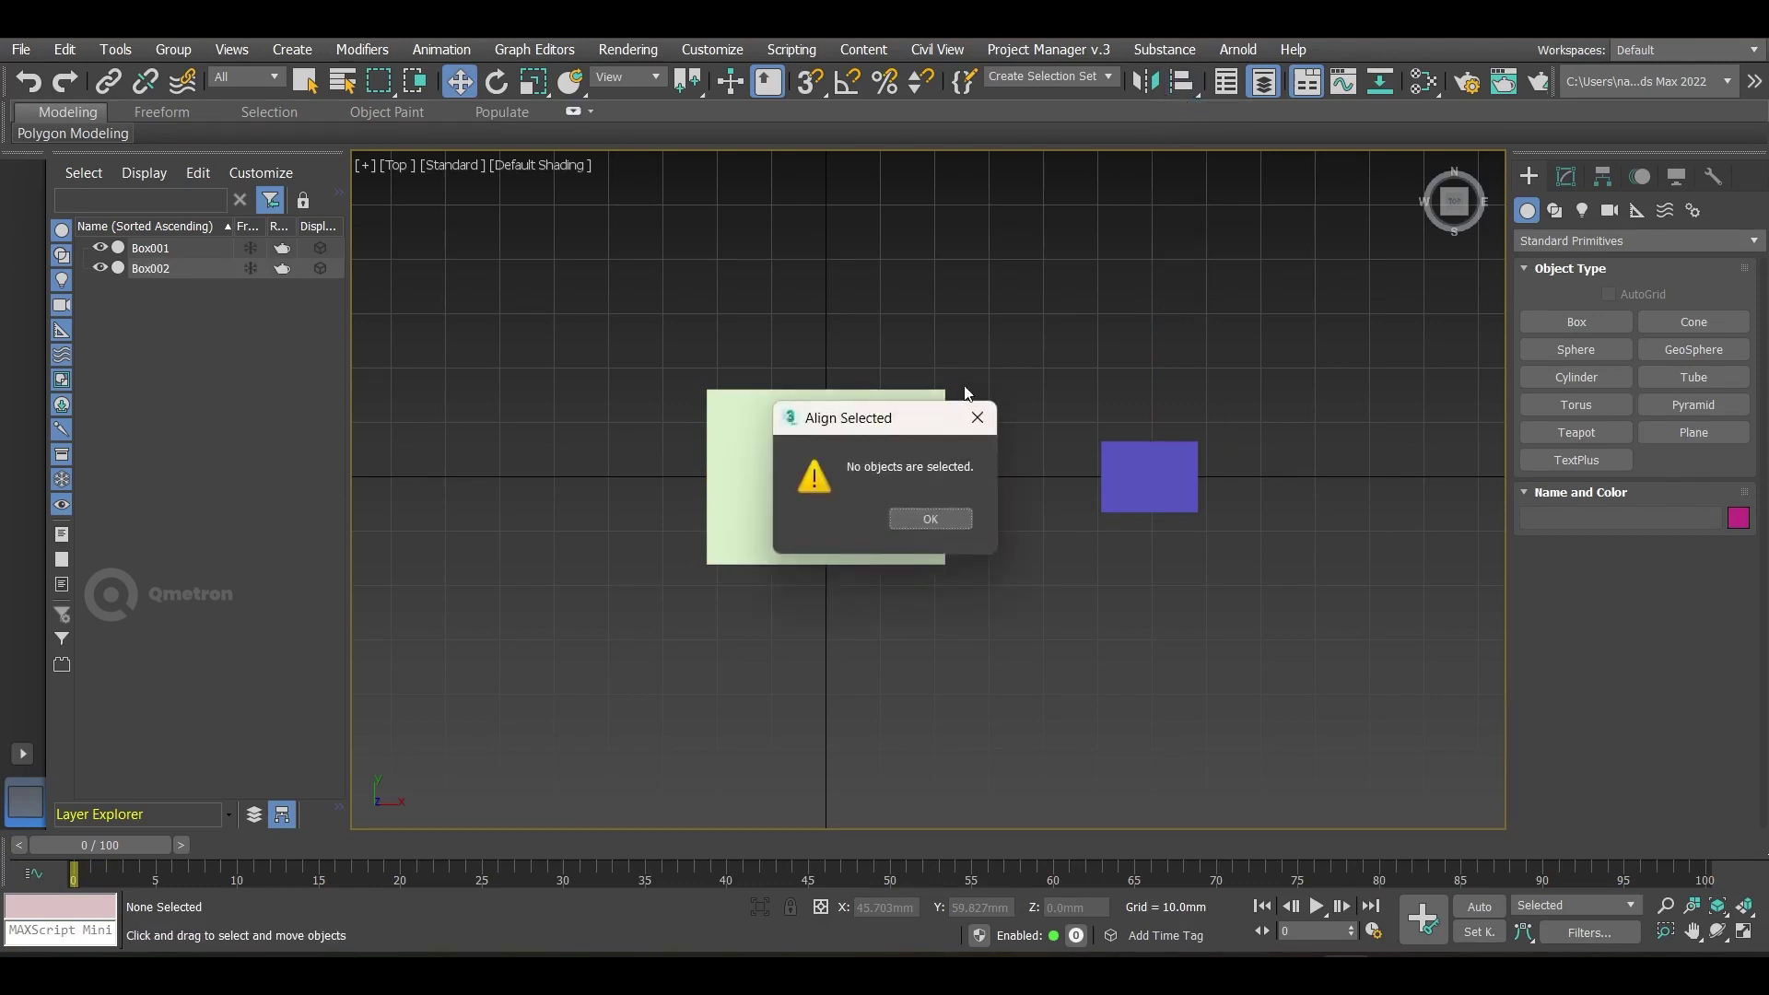
pyautogui.click(942, 529)
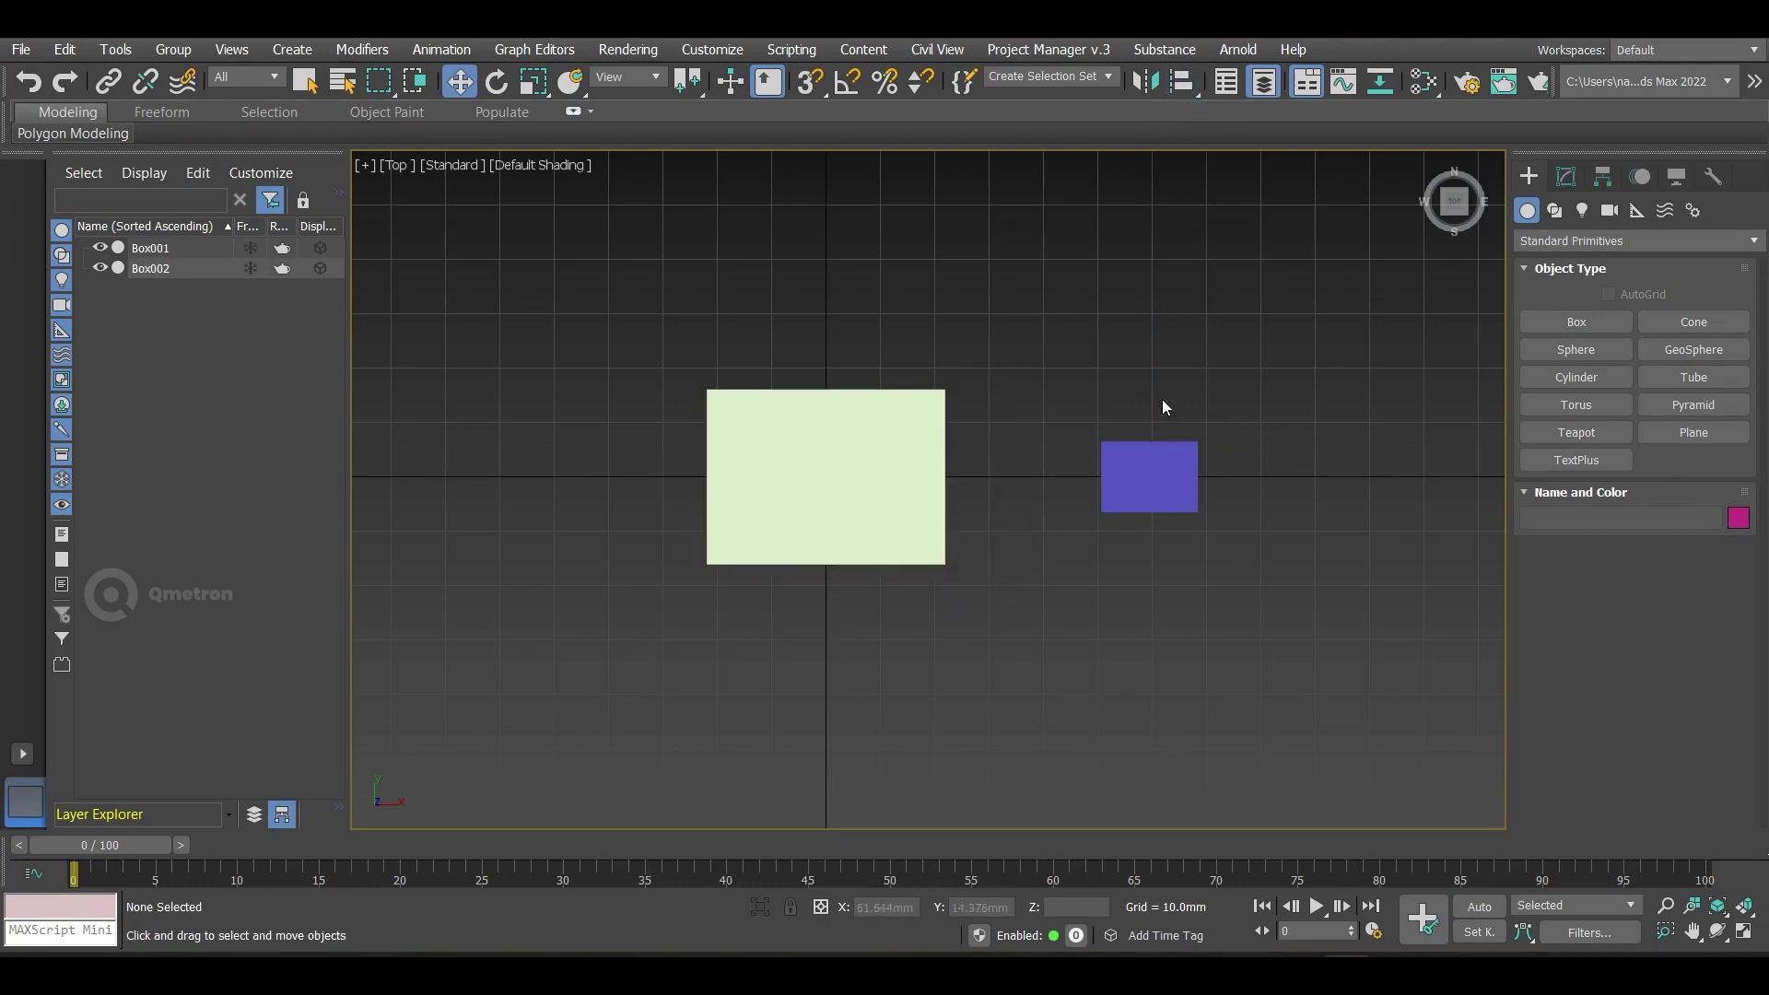
# Step: Move only the larger box's pivot to its upper-left corner in the top view, then select the smaller box
pyautogui.click(927, 498)
pyautogui.click(1603, 176)
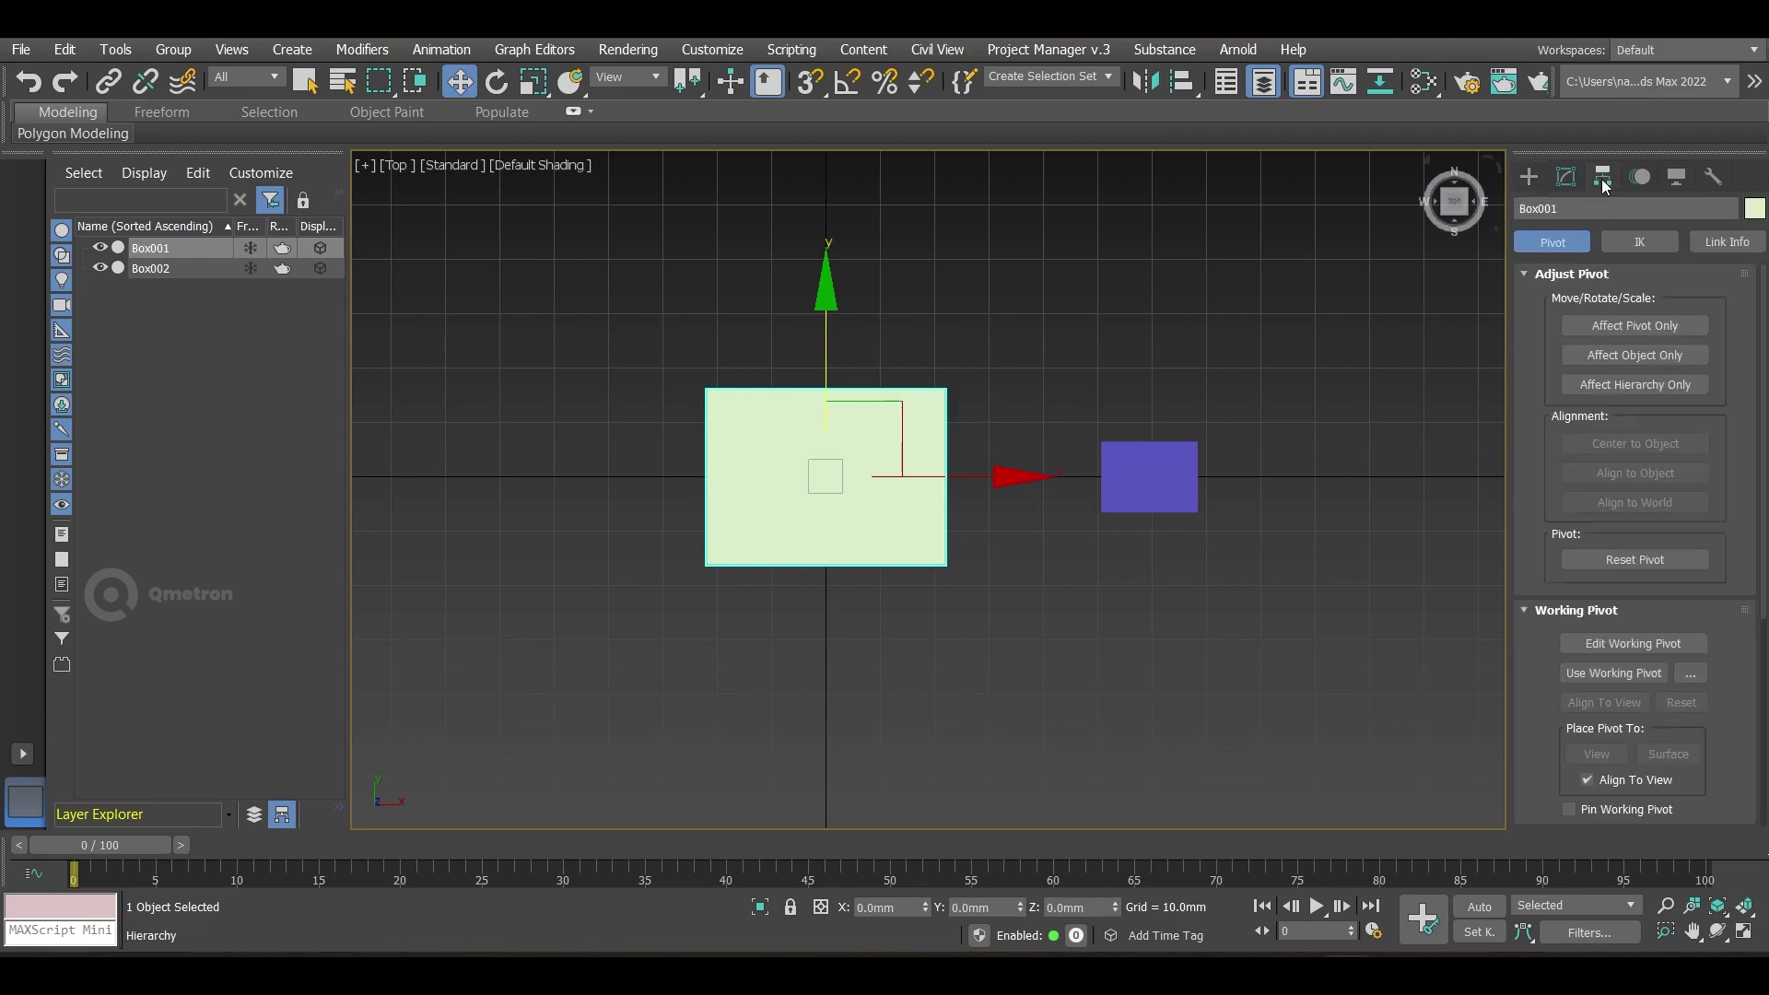
pyautogui.click(1624, 327)
pyautogui.moveTo(826, 476); pyautogui.dragTo(709, 390)
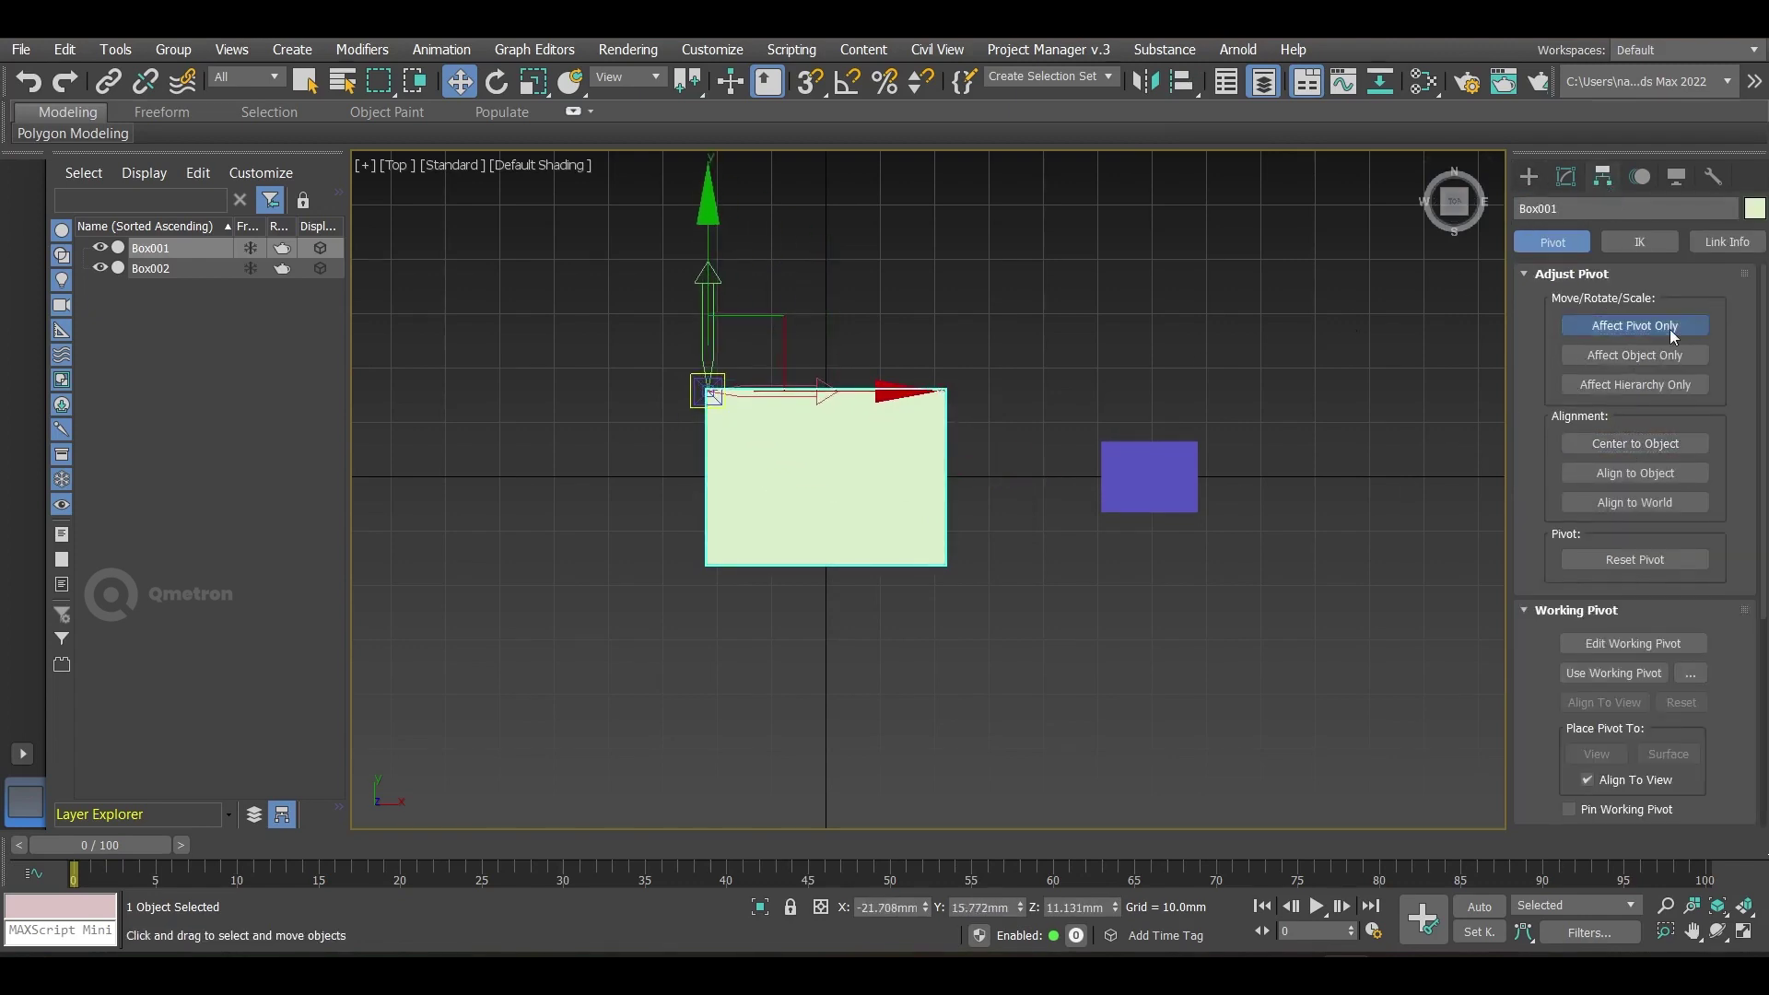
pyautogui.click(1670, 328)
pyautogui.click(1169, 488)
pyautogui.click(1182, 81)
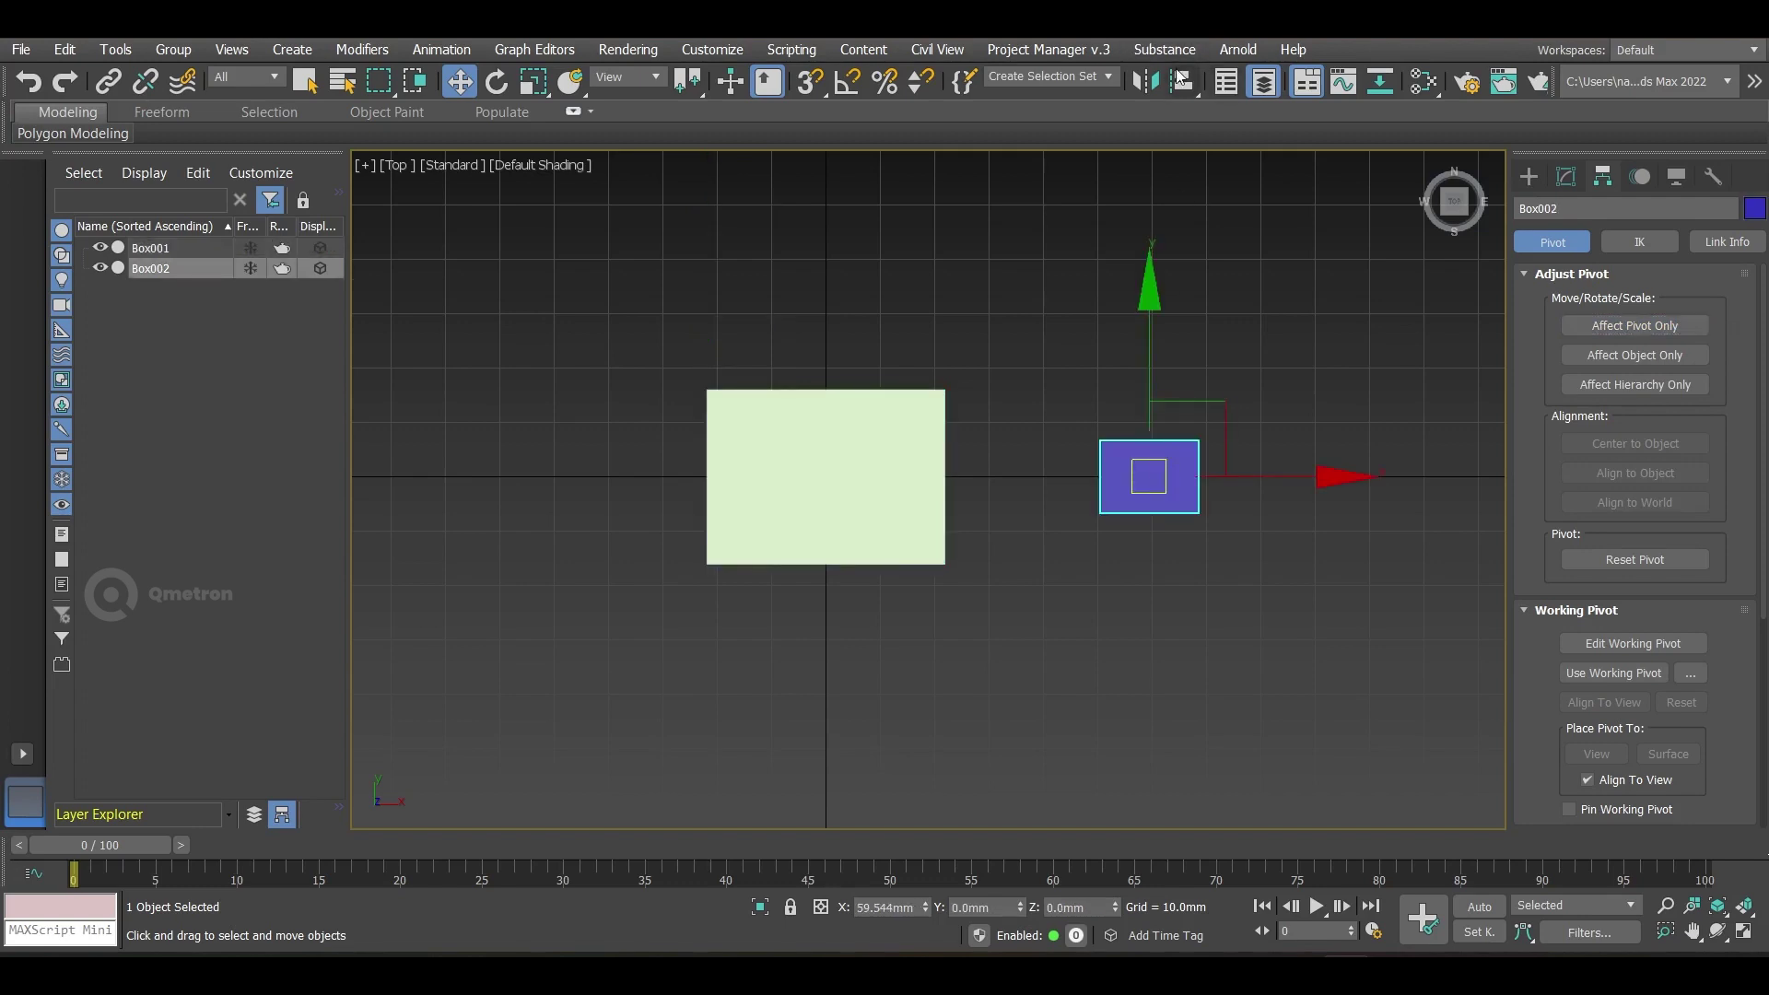
pyautogui.click(815, 472)
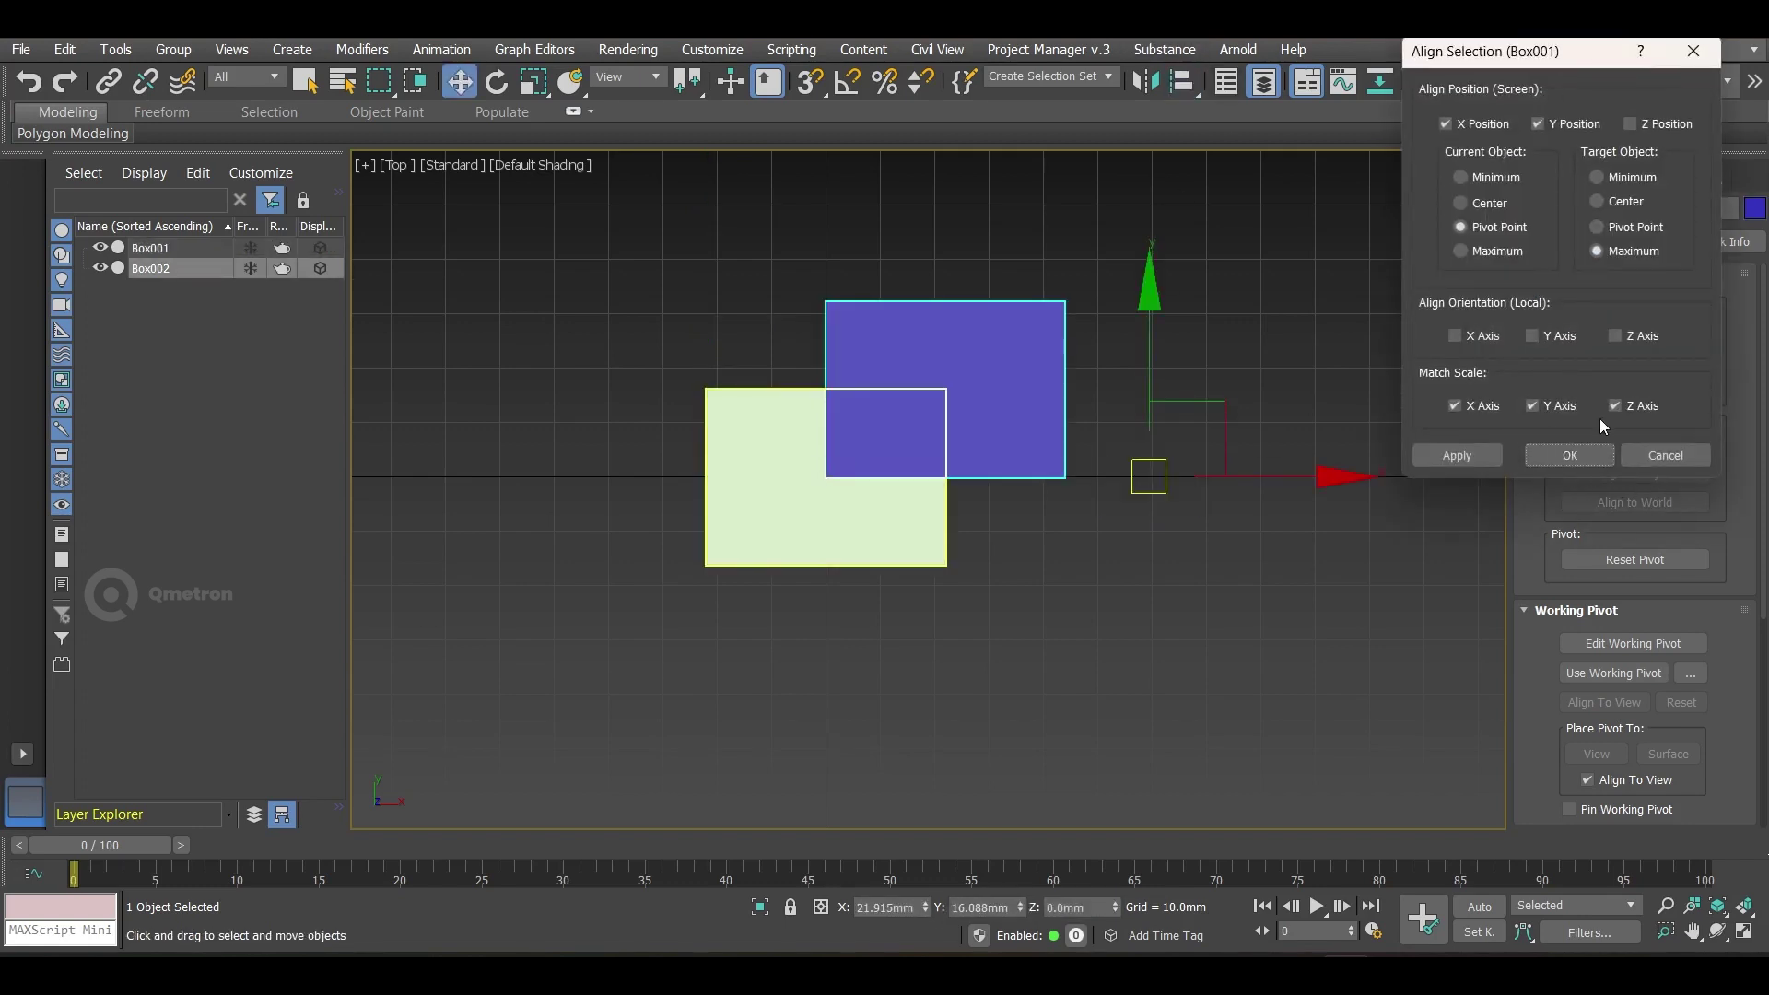
pyautogui.click(1631, 408)
pyautogui.click(1552, 413)
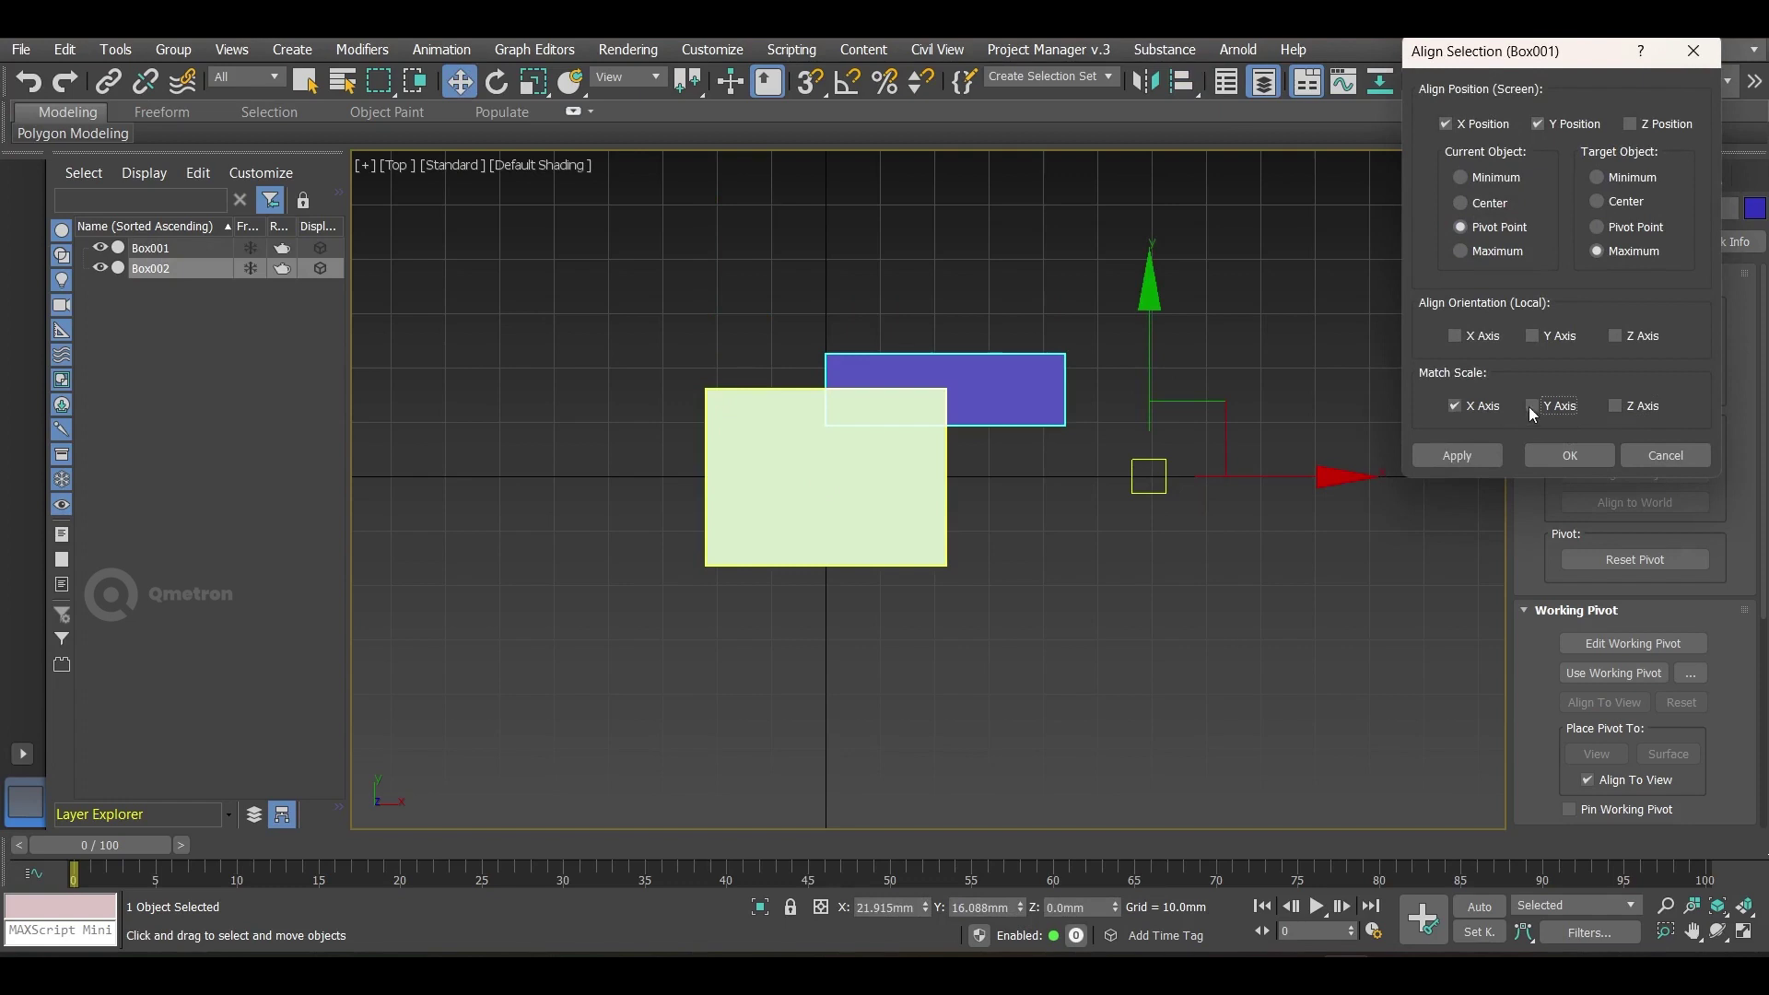
pyautogui.click(1658, 454)
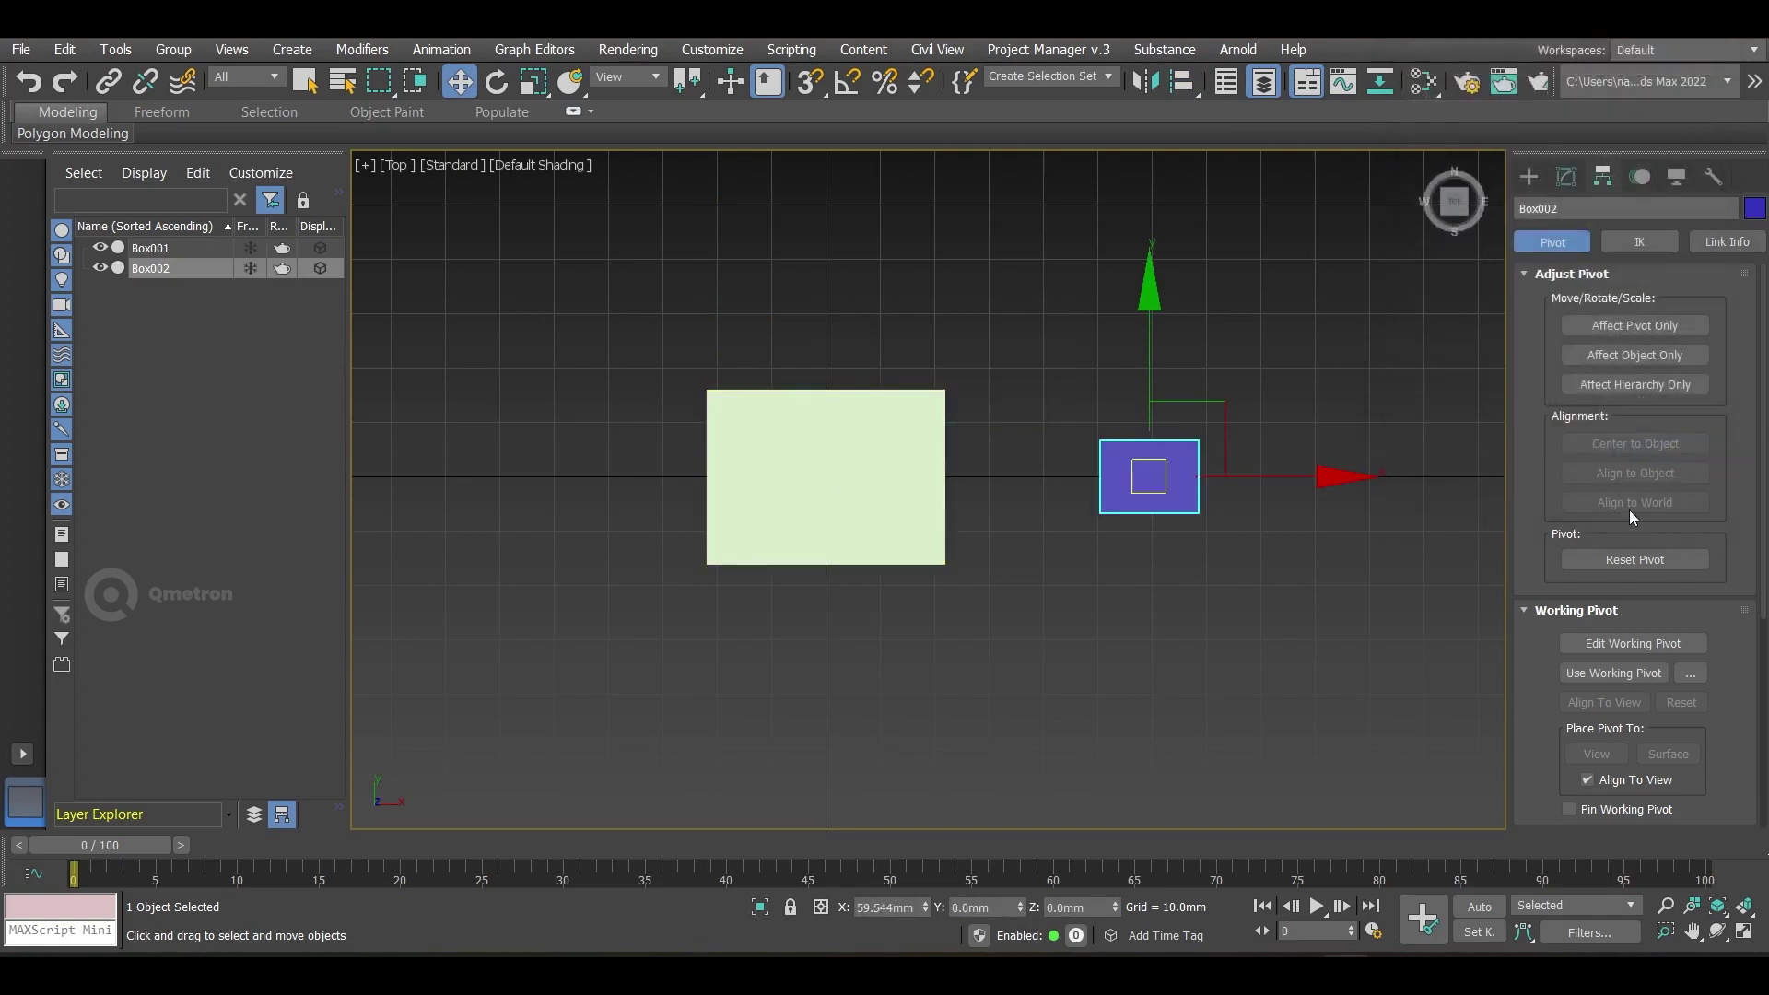
# Step: Quick Align the smaller box to the larger box's corner pivot and view the result in 3D and from the top
pyautogui.click(1173, 86)
pyautogui.moveTo(1183, 88); pyautogui.dragTo(1184, 138)
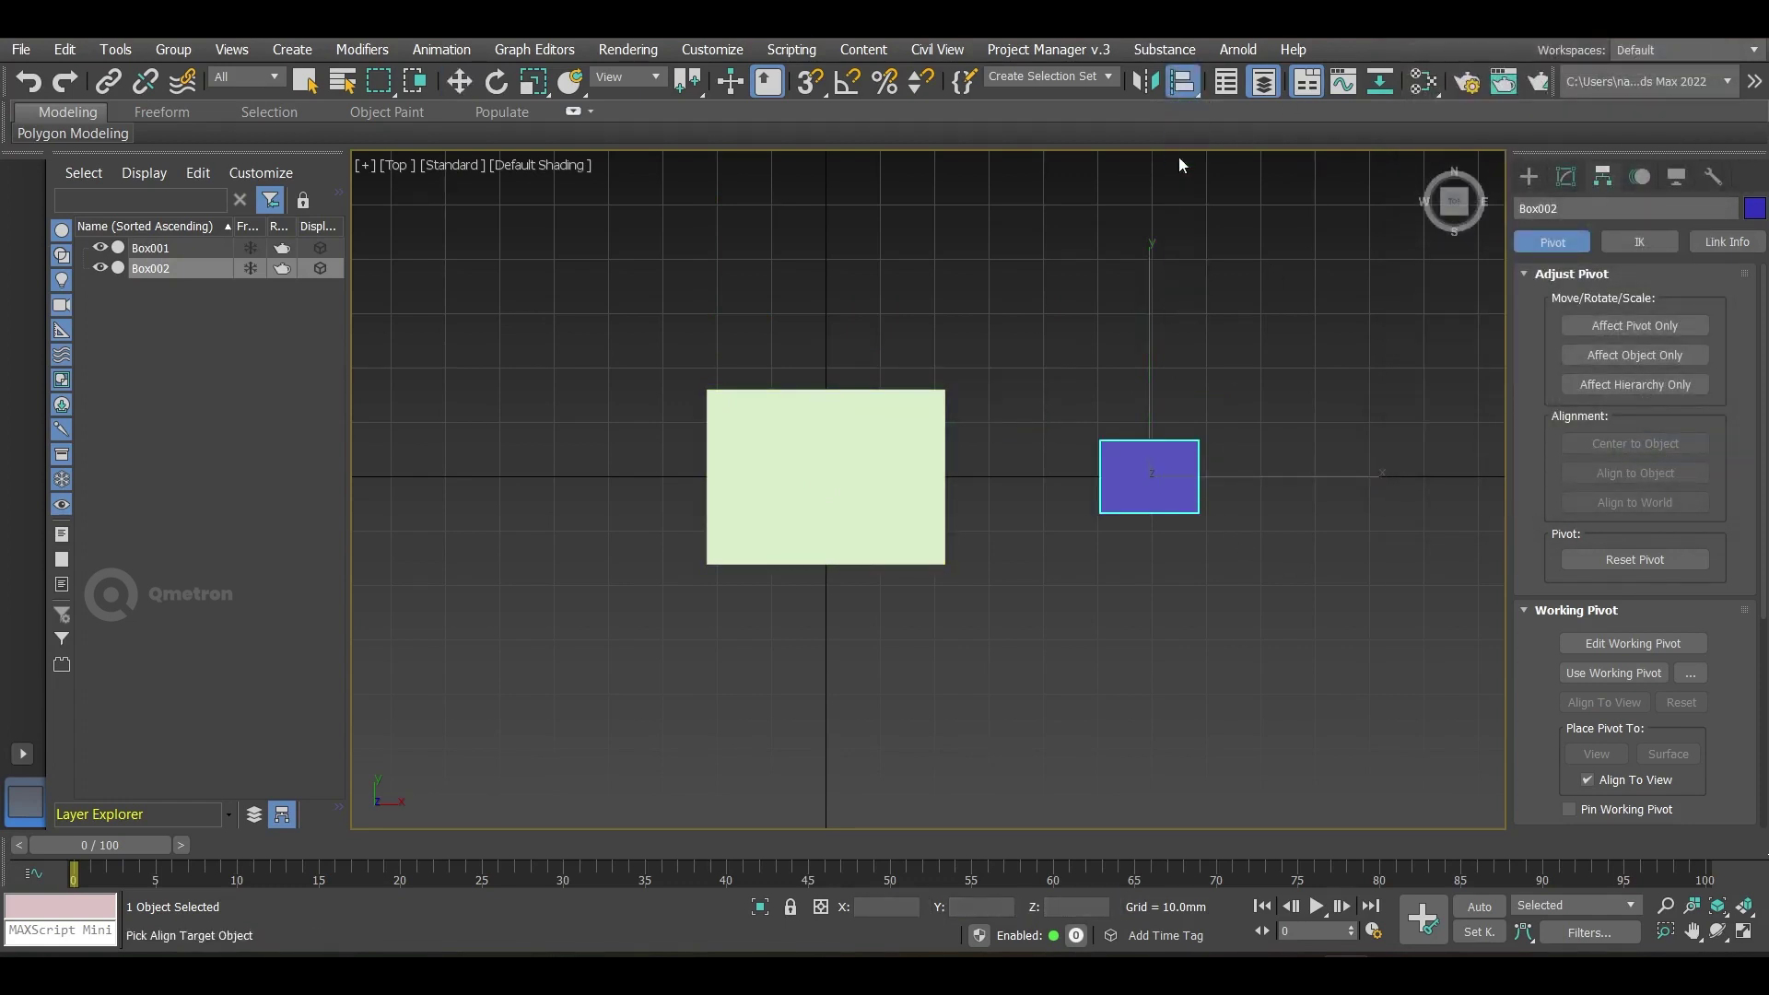
pyautogui.click(838, 449)
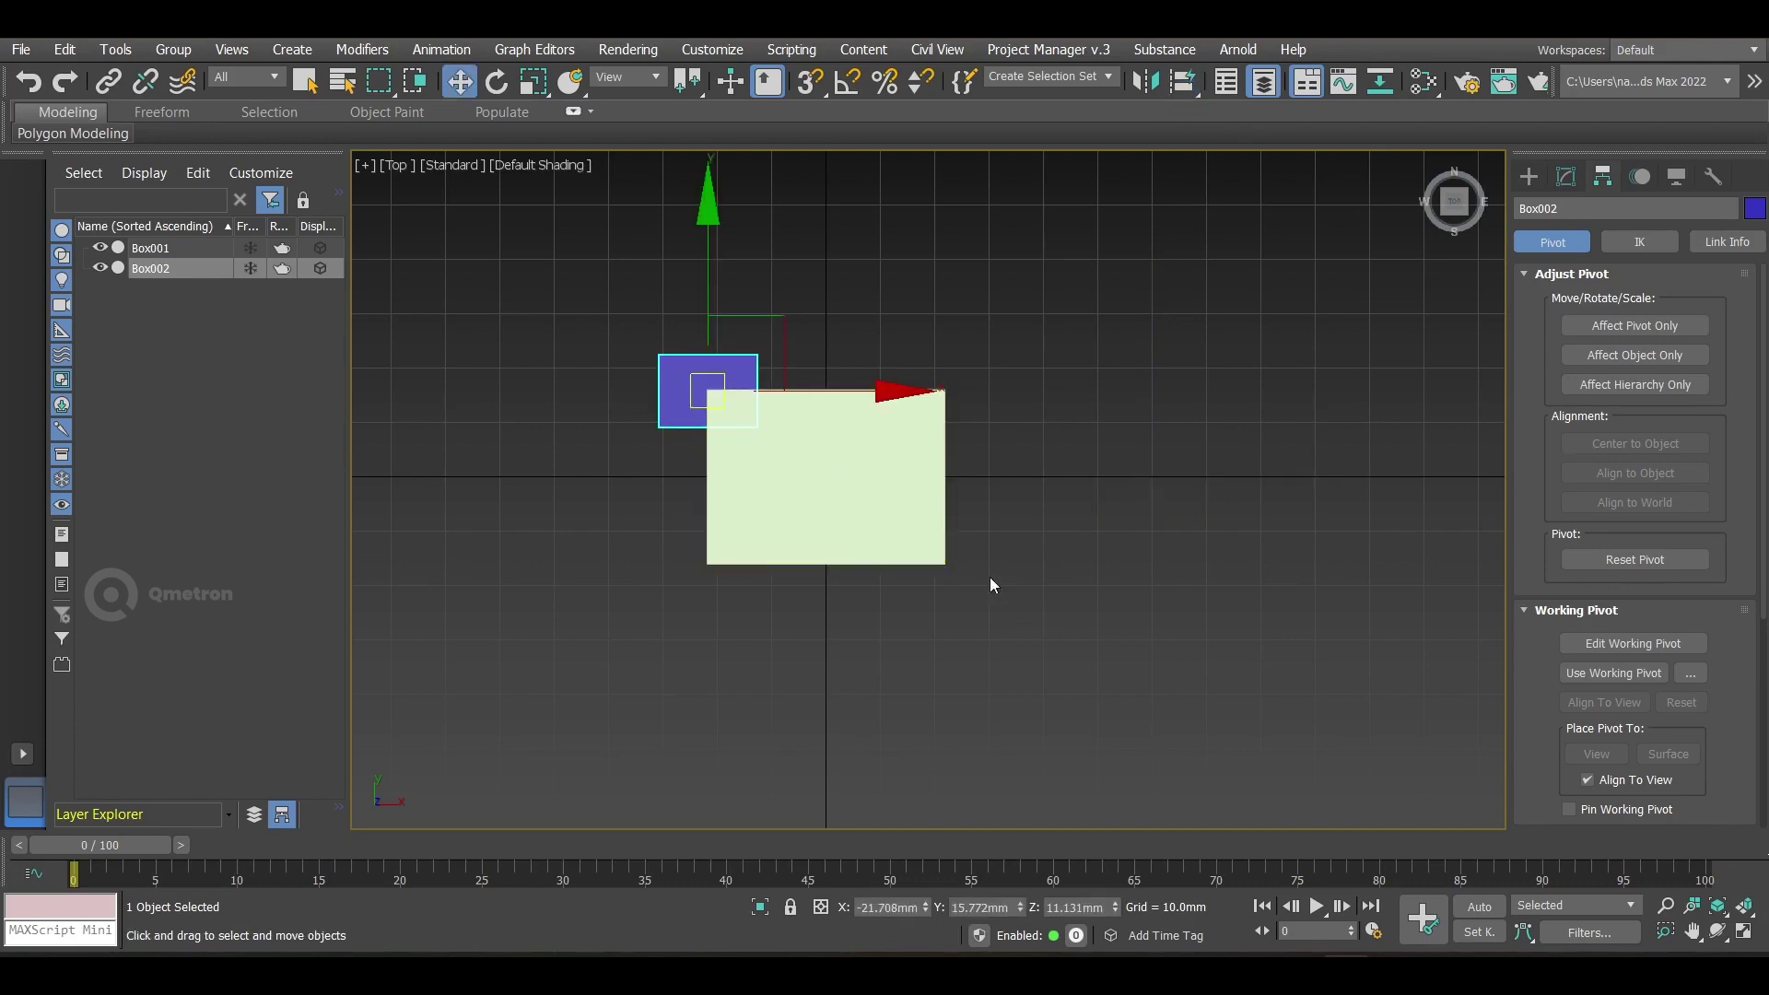
pyautogui.keyDown('alt'); pyautogui.moveTo(844, 552); pyautogui.dragTo(672, 532, button='middle'); pyautogui.keyUp('alt')
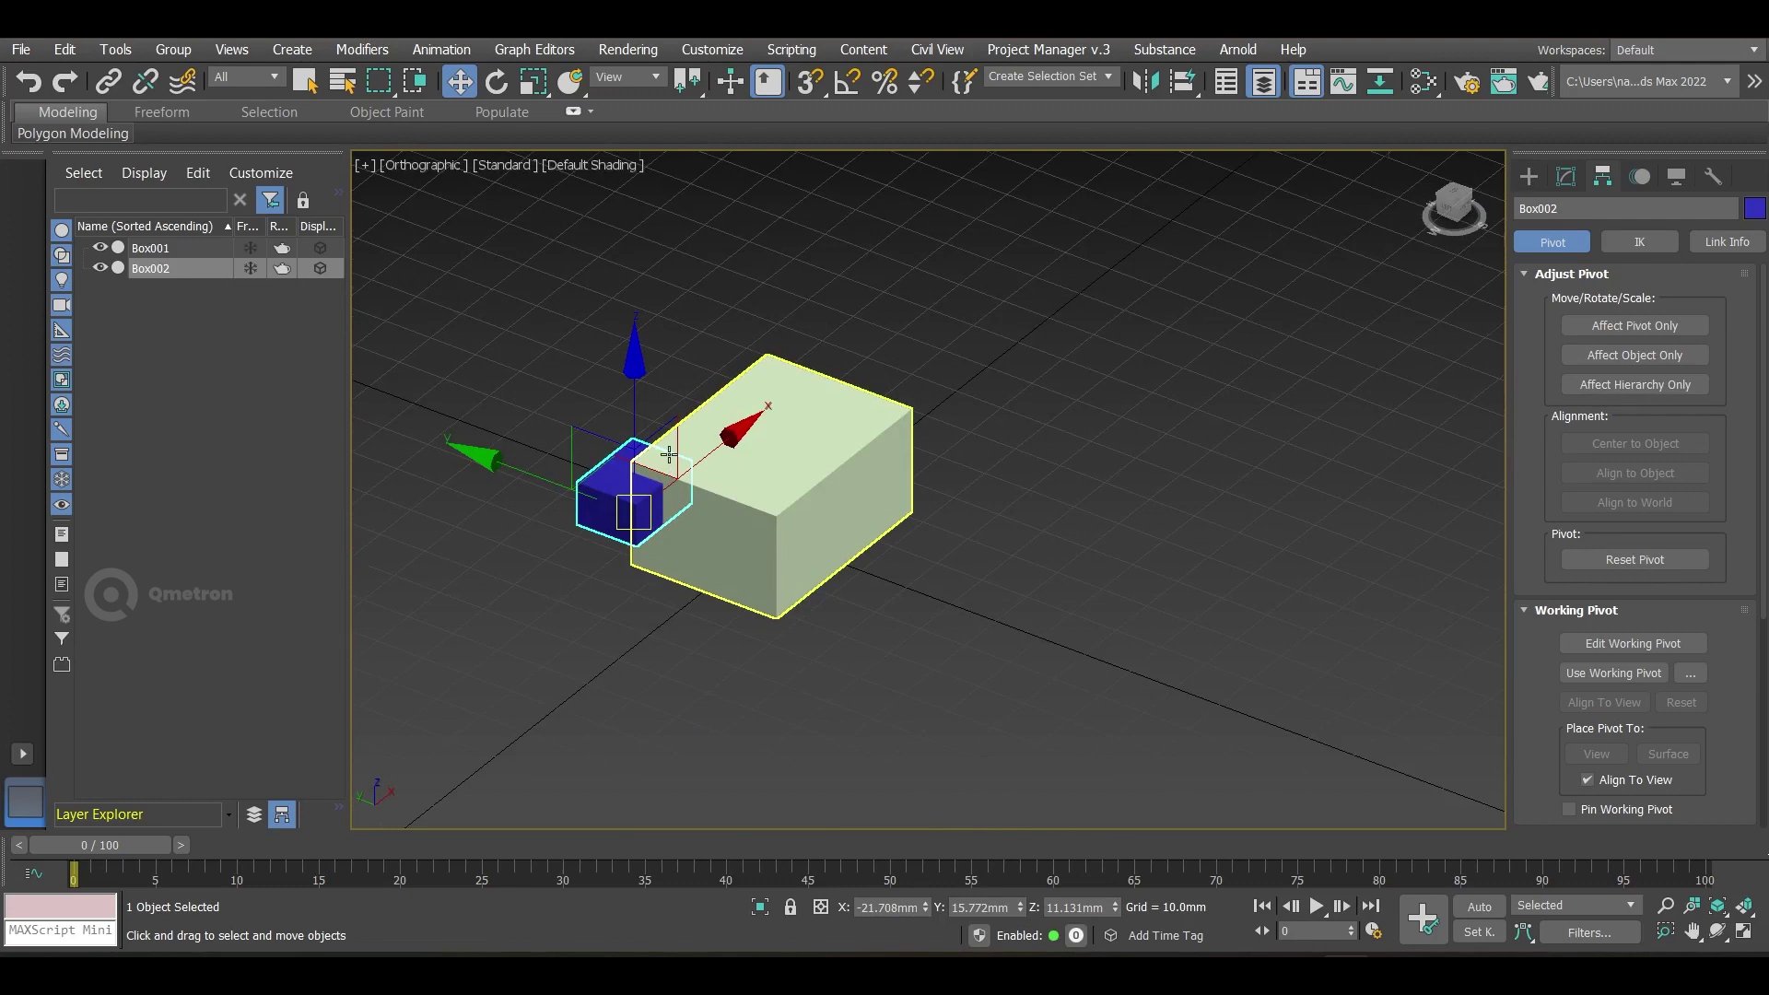
pyautogui.press('t')
pyautogui.scroll(-5, 1000, 511)
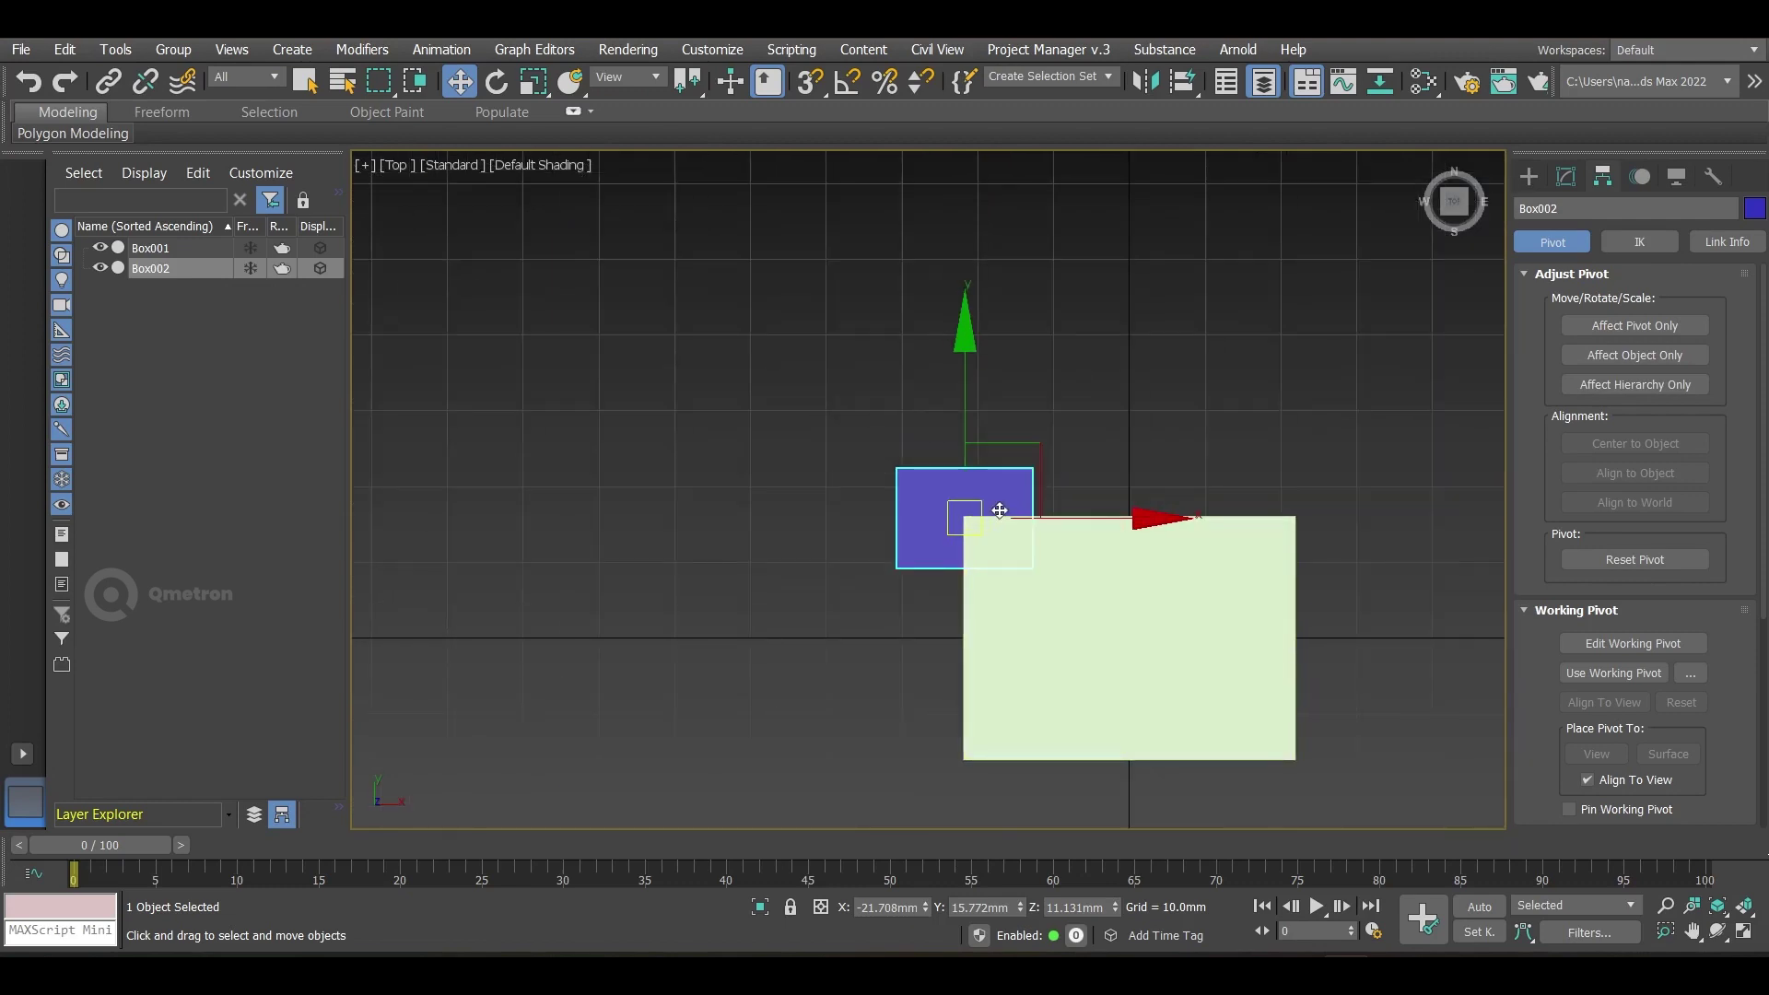
# Step: Undo the smaller box's quick alignment to the corner pivot, keeping both boxes in view from the top
pyautogui.hotkey('ctrl', 'z')
pyautogui.moveTo(1345, 631); pyautogui.dragTo(919, 503, button='middle')
pyautogui.scroll(-3, 919, 502)
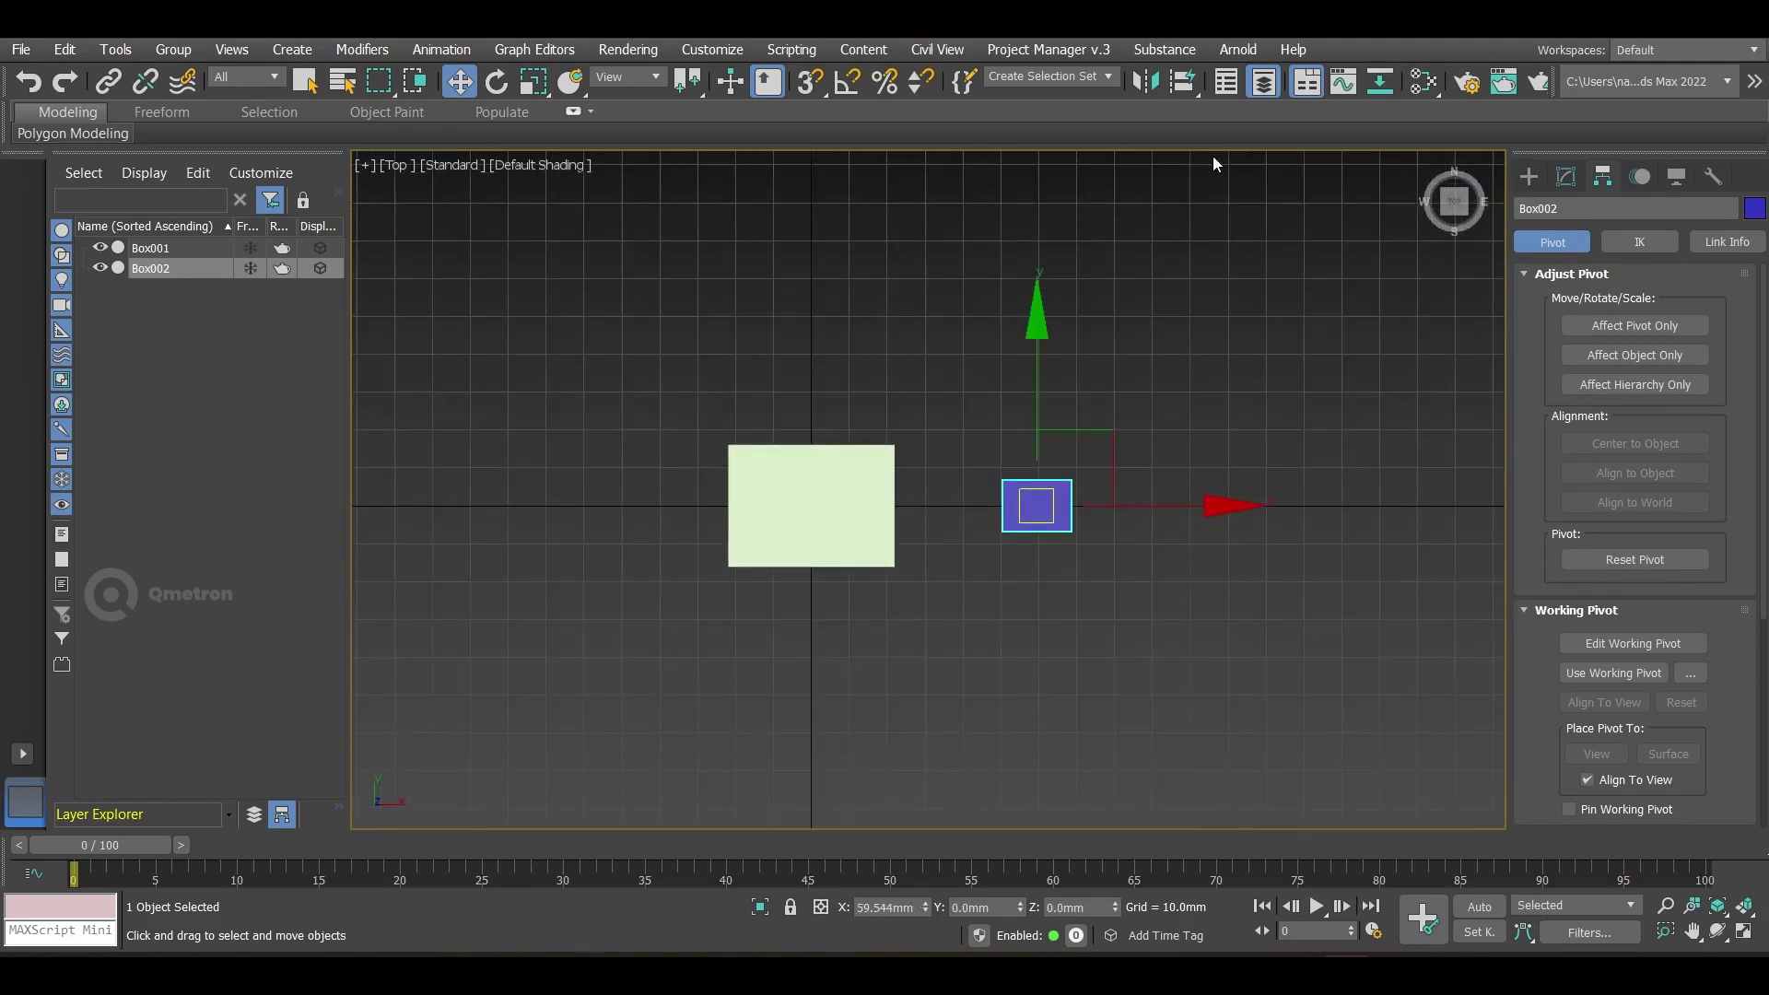
# Step: Start Align for the smaller box with the larger box as target and match scale on the X, Y and Z axes
pyautogui.moveTo(1185, 86); pyautogui.dragTo(1189, 112)
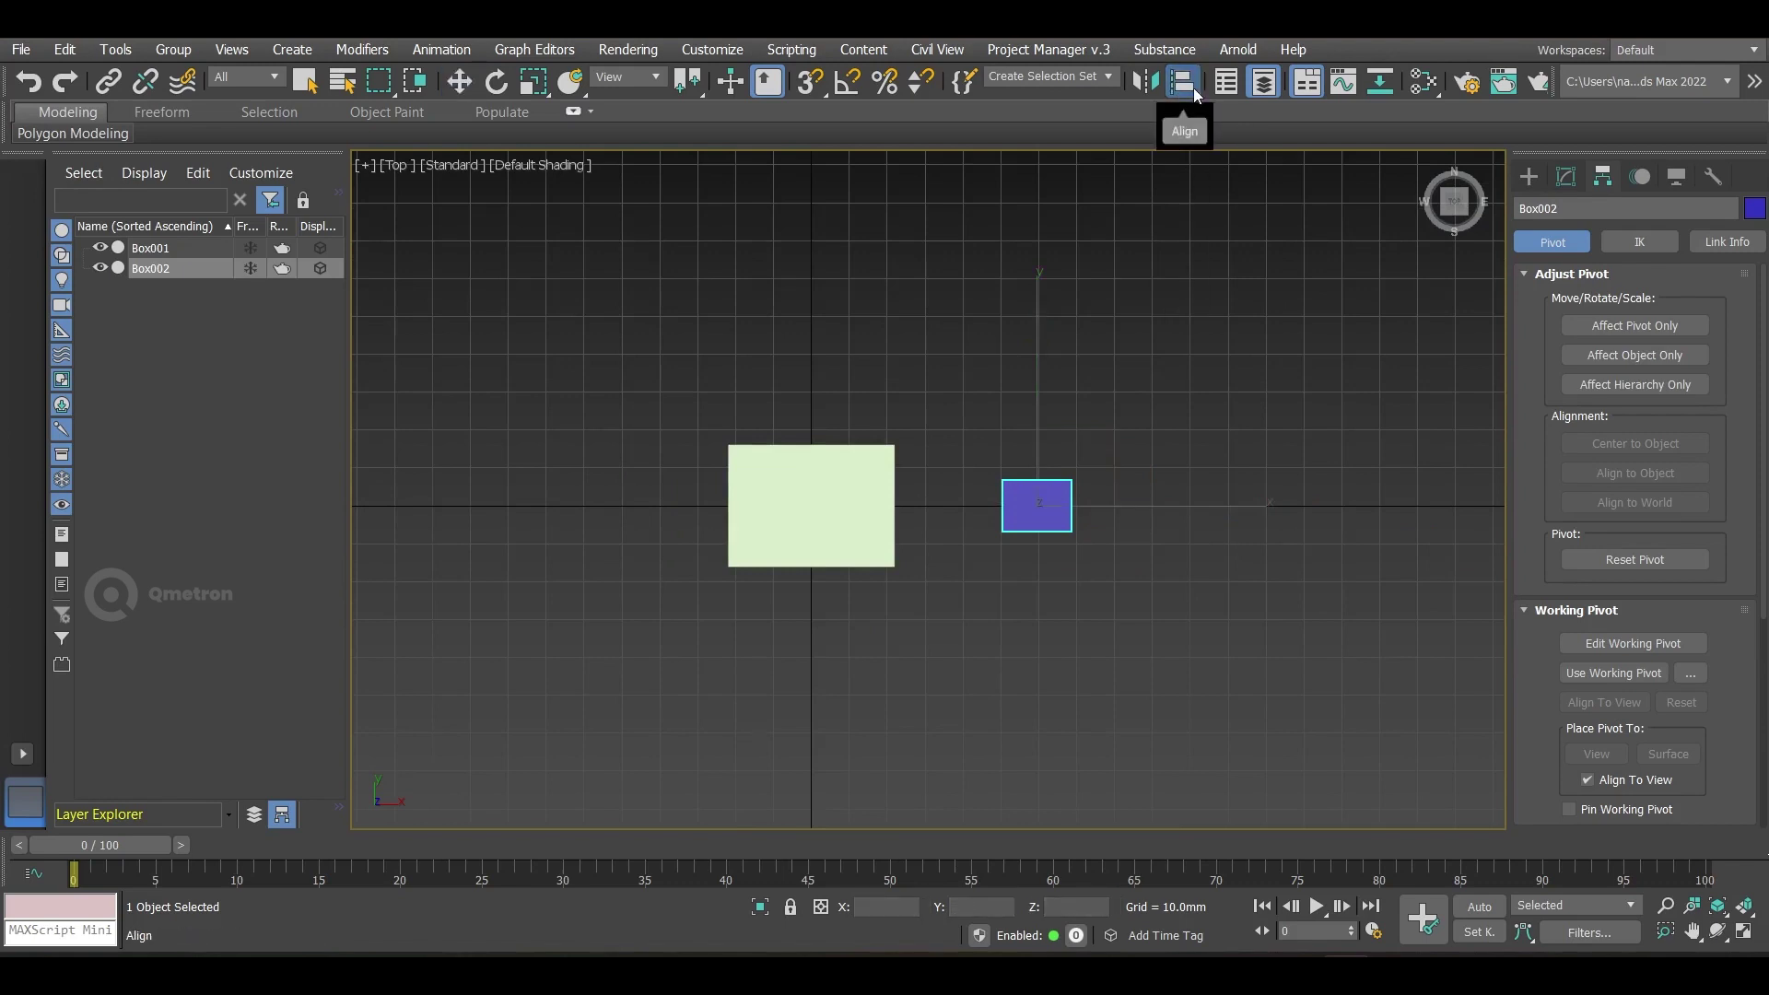
pyautogui.click(836, 507)
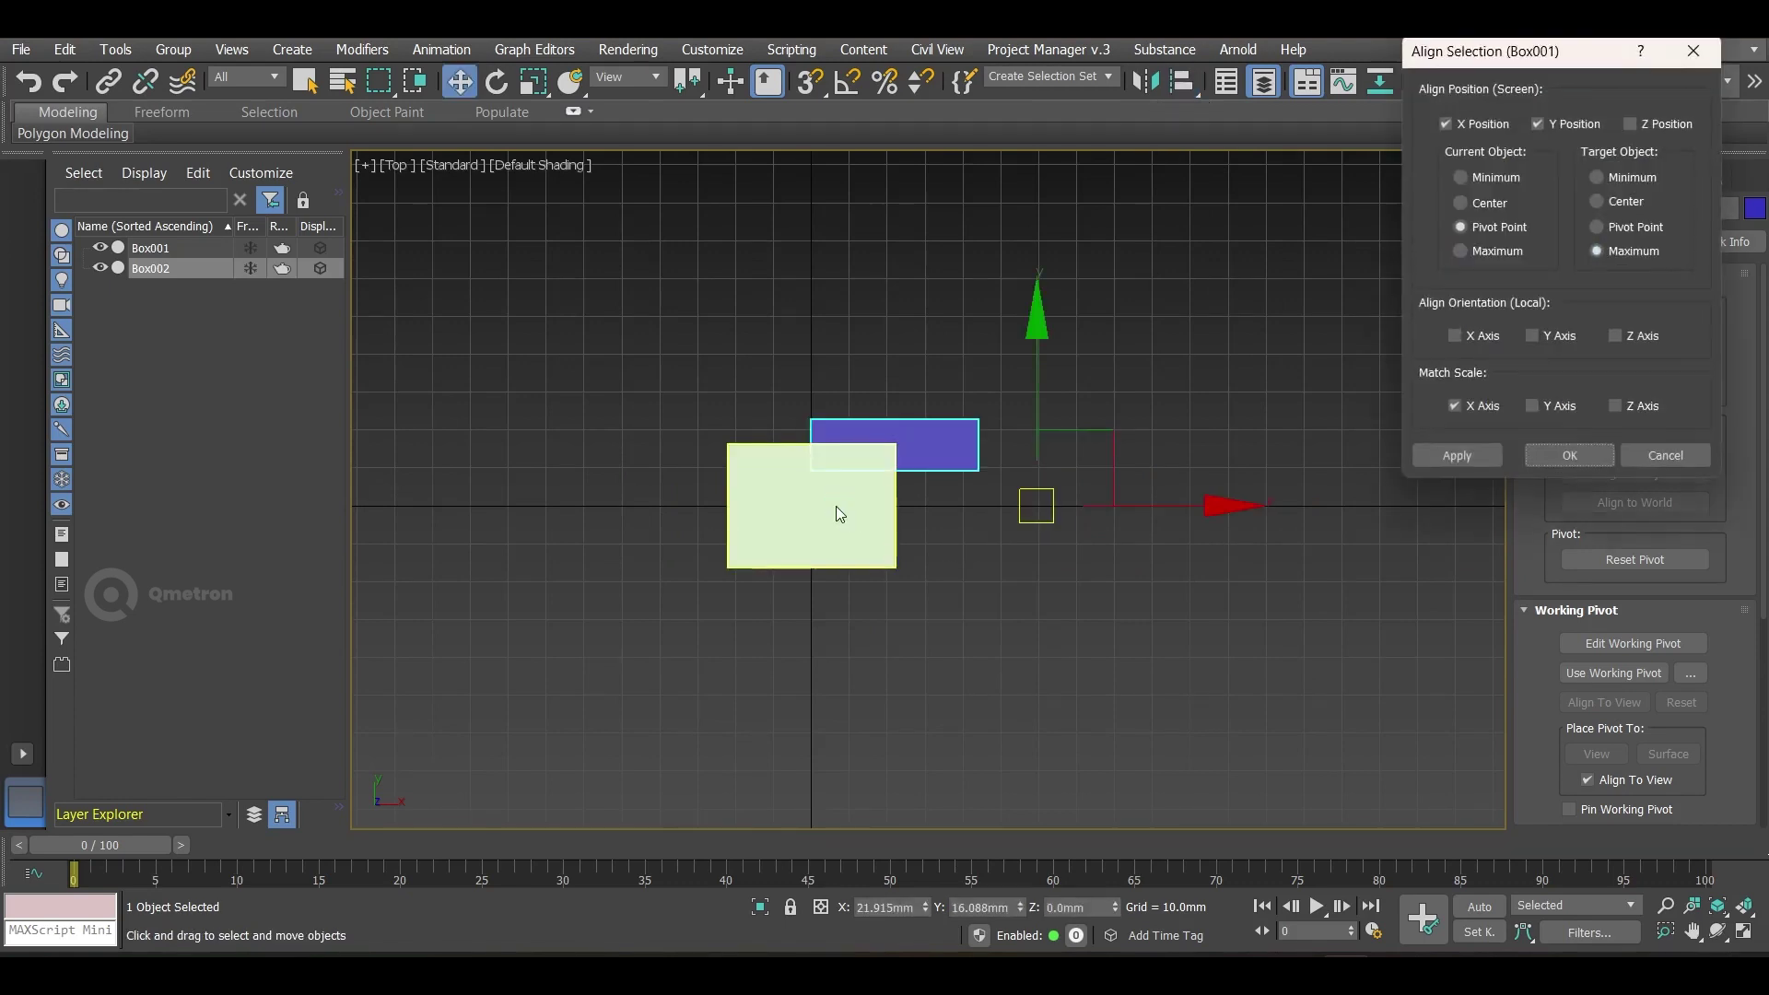
pyautogui.click(1484, 412)
pyautogui.click(1488, 411)
pyautogui.click(1529, 405)
pyautogui.click(1620, 407)
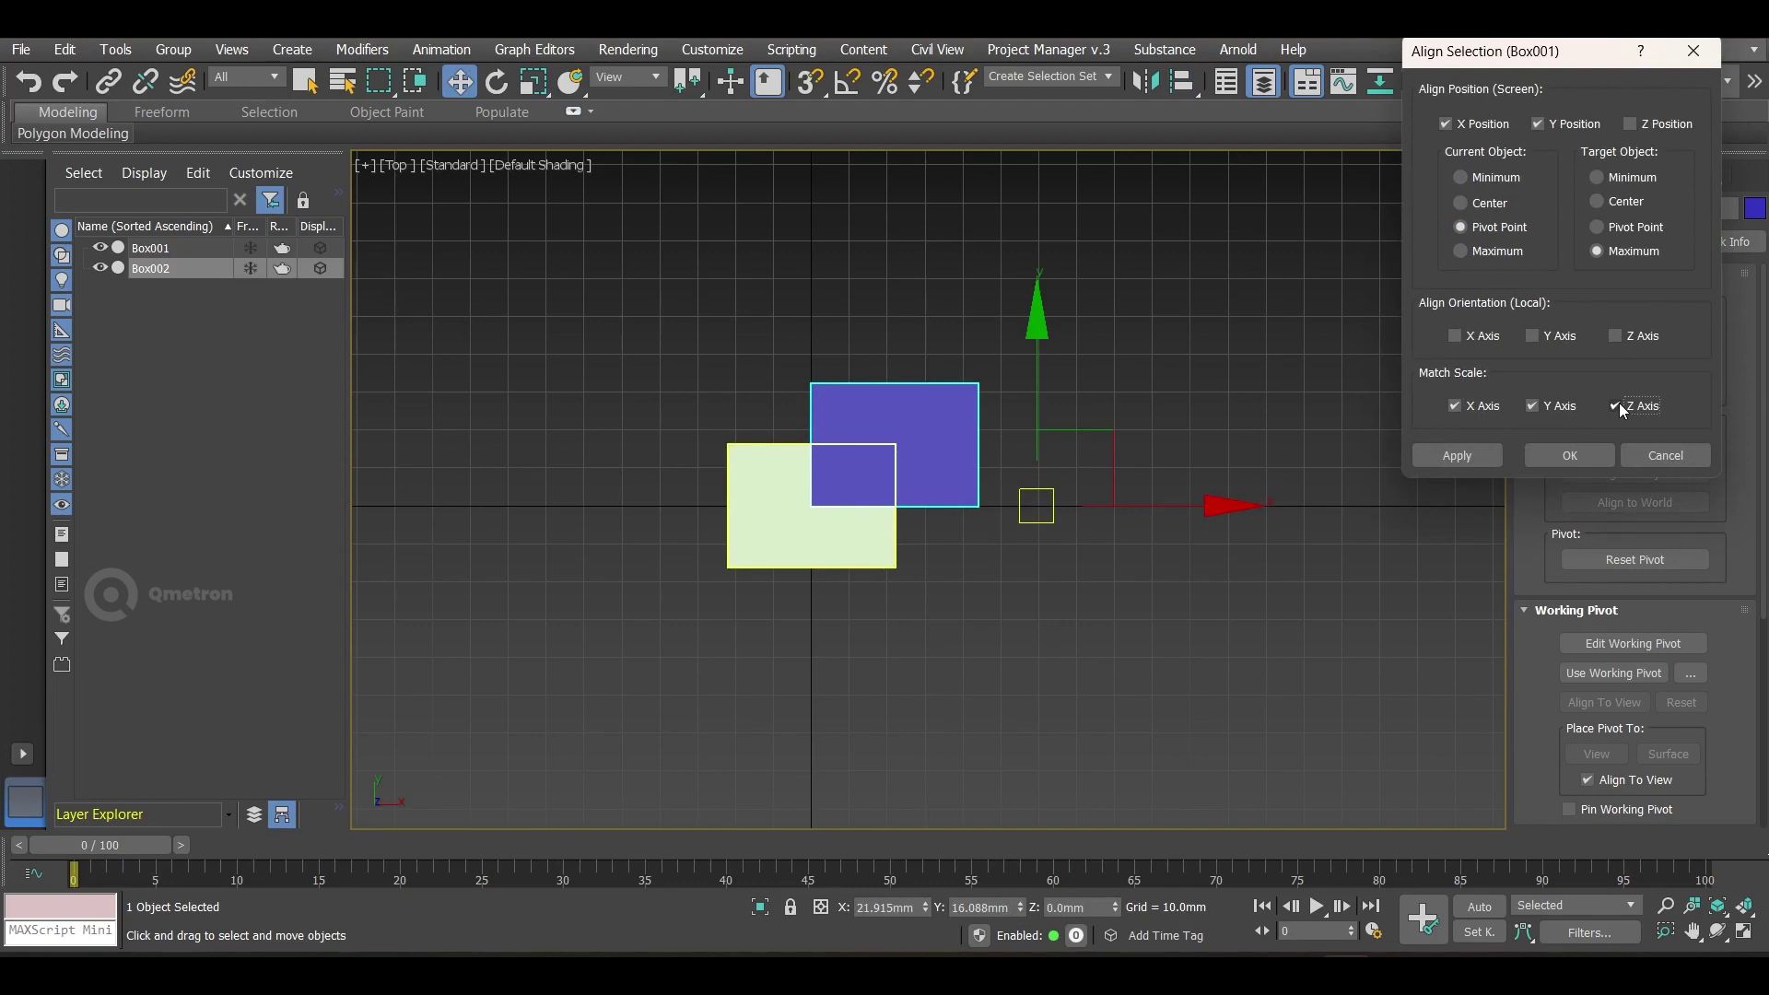
# Step: Turn off scale matching on all three axes for the smaller box
pyautogui.click(1557, 409)
pyautogui.click(1486, 408)
pyautogui.click(1619, 407)
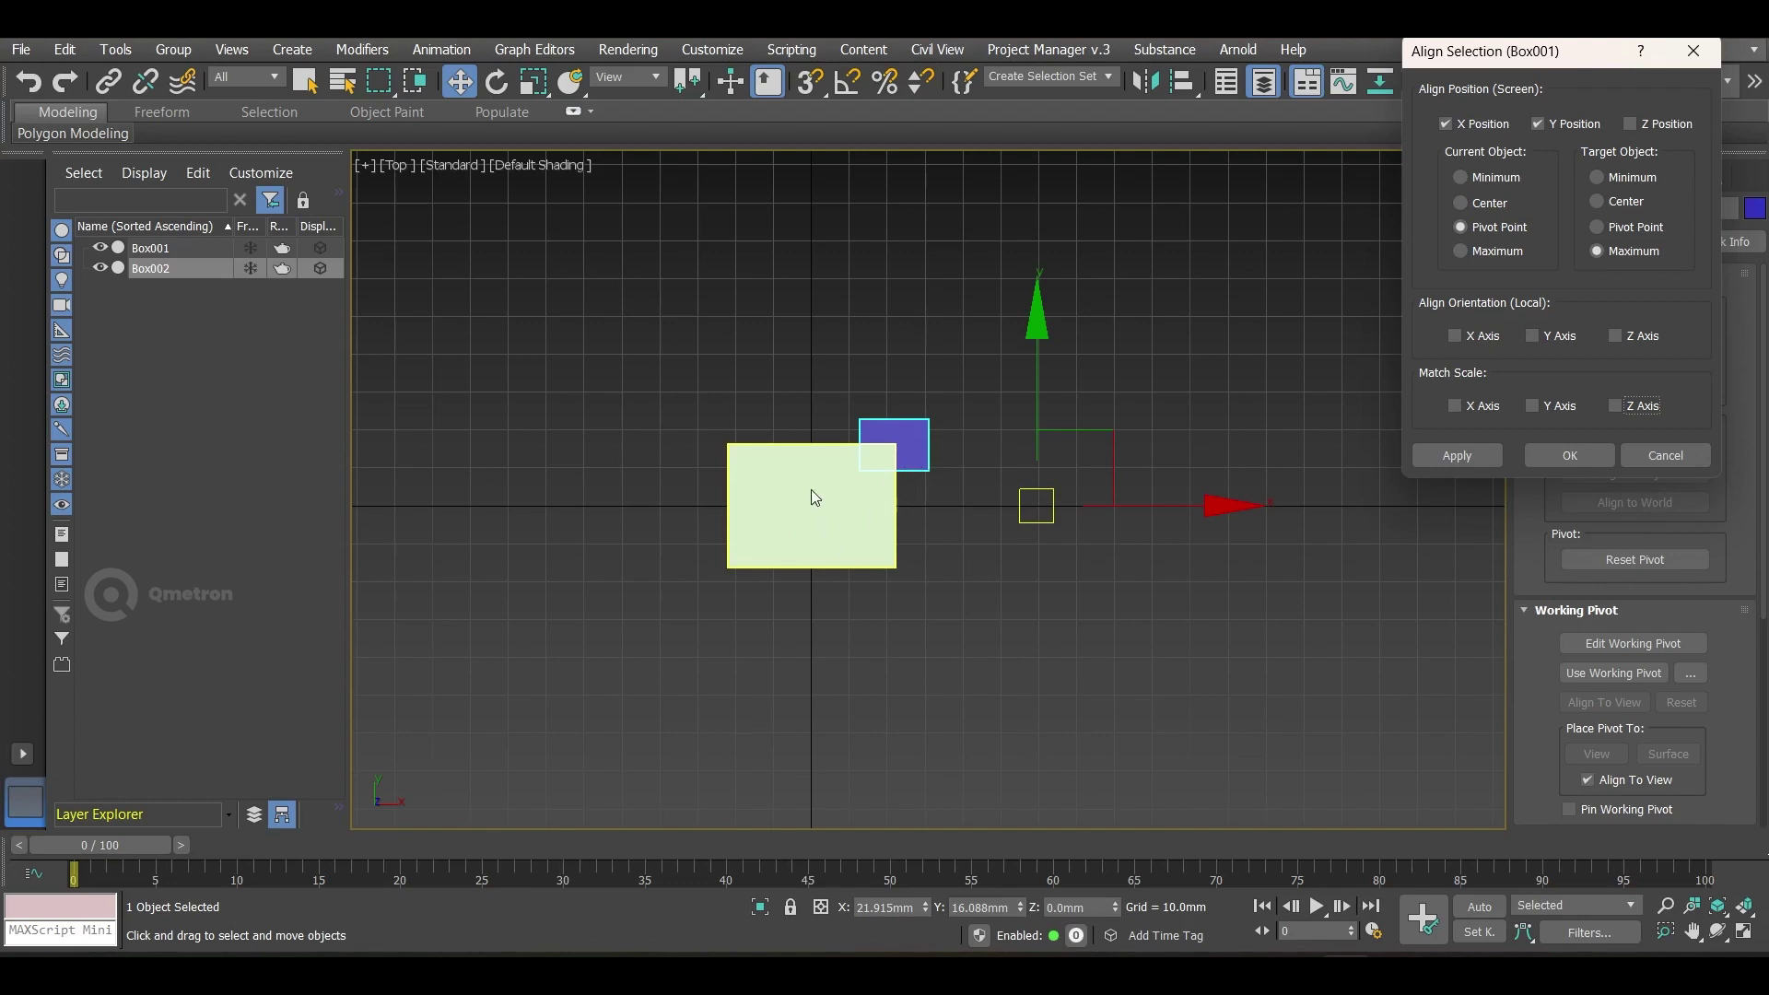
# Step: Match the smaller box's scale on X, Y and Z again, align its center to the larger box's center, and confirm
pyautogui.click(1471, 414)
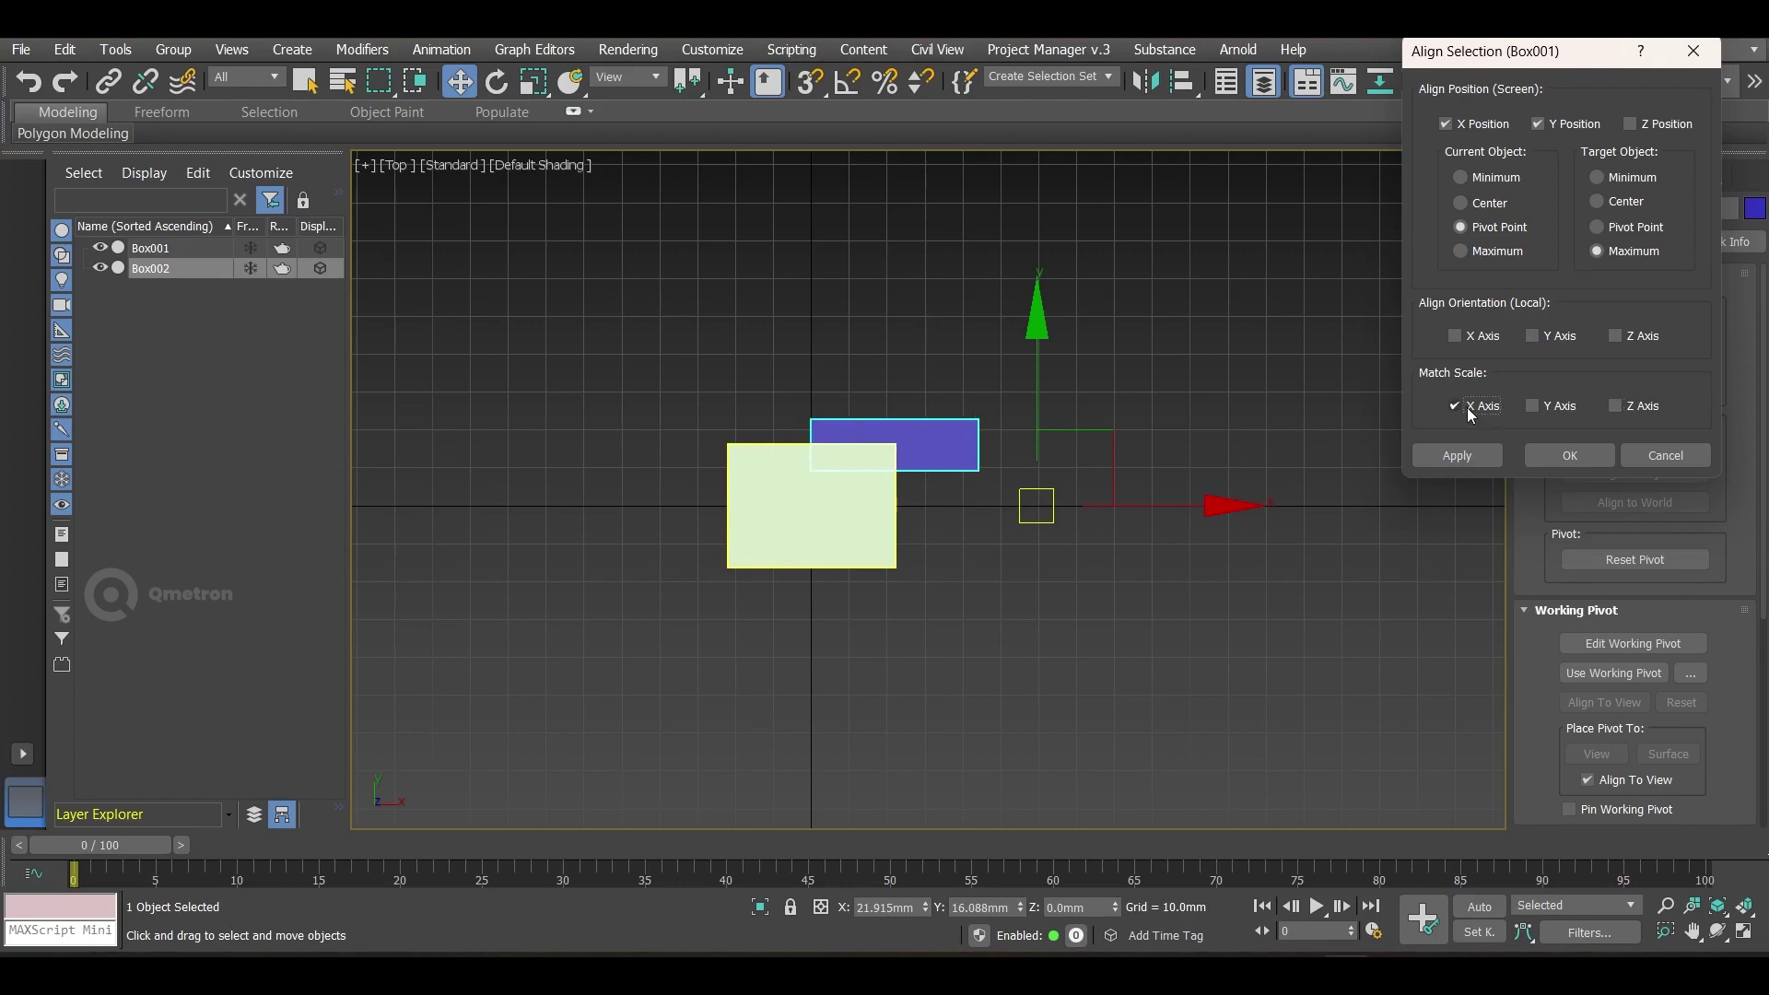
pyautogui.click(1548, 413)
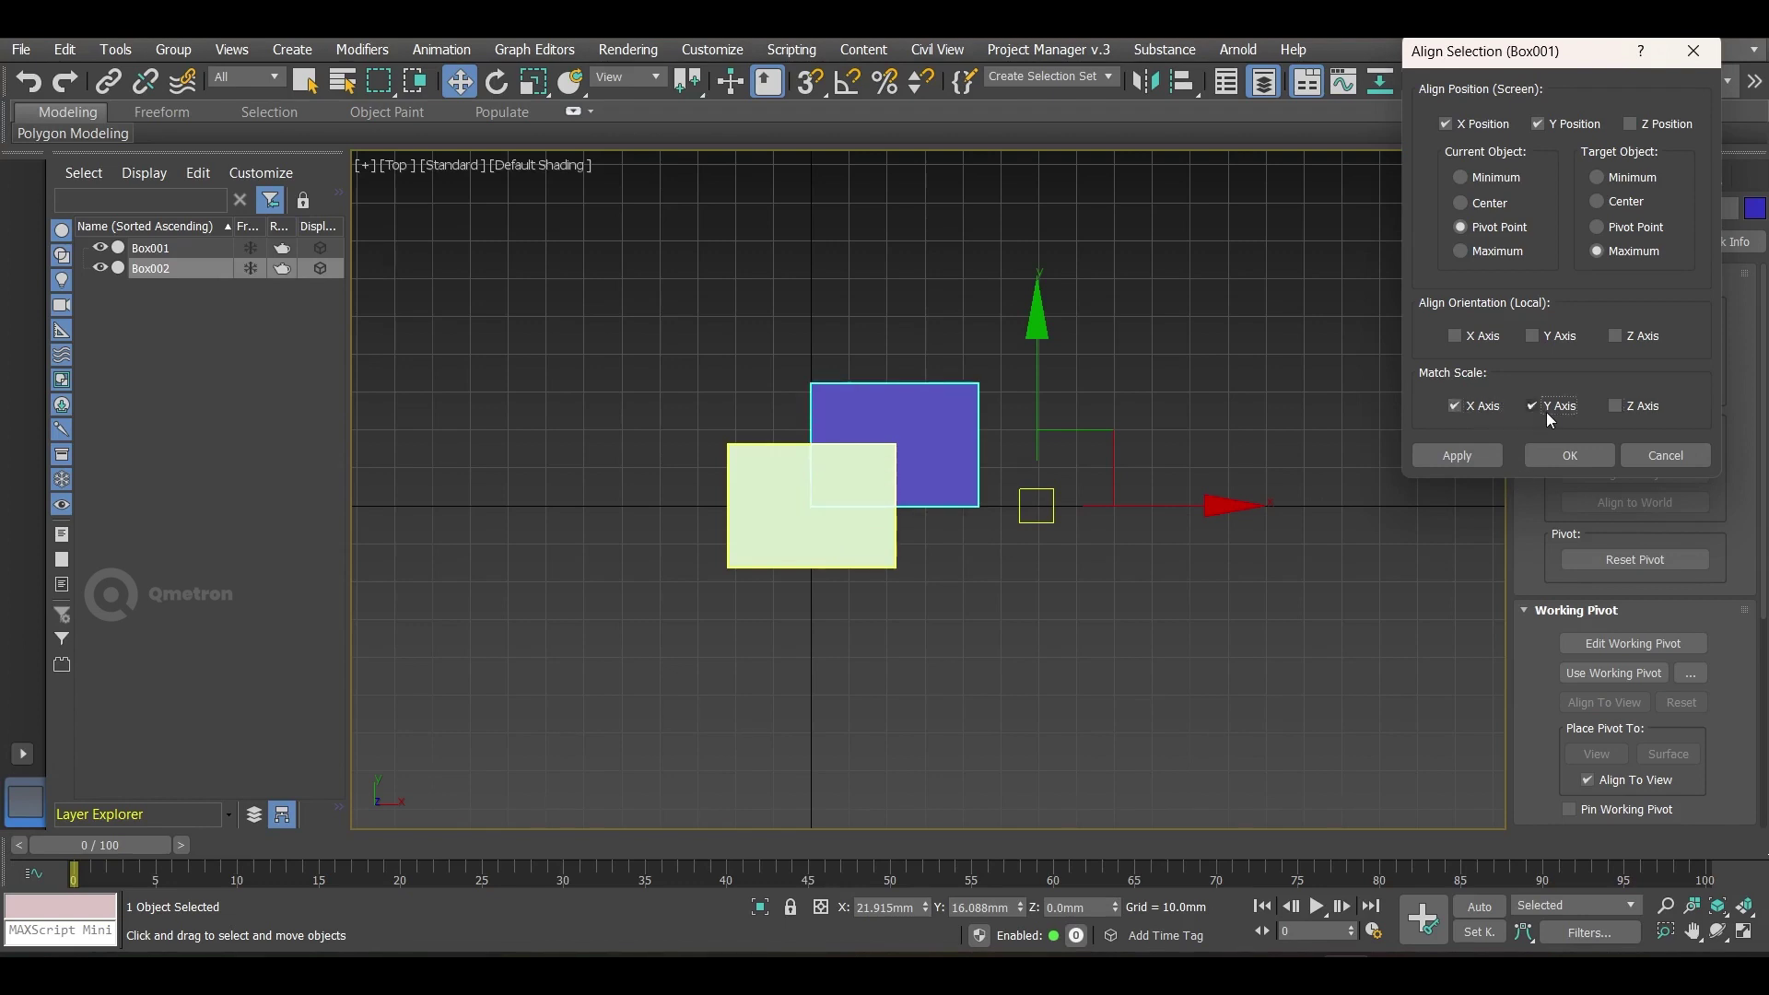
pyautogui.click(1622, 410)
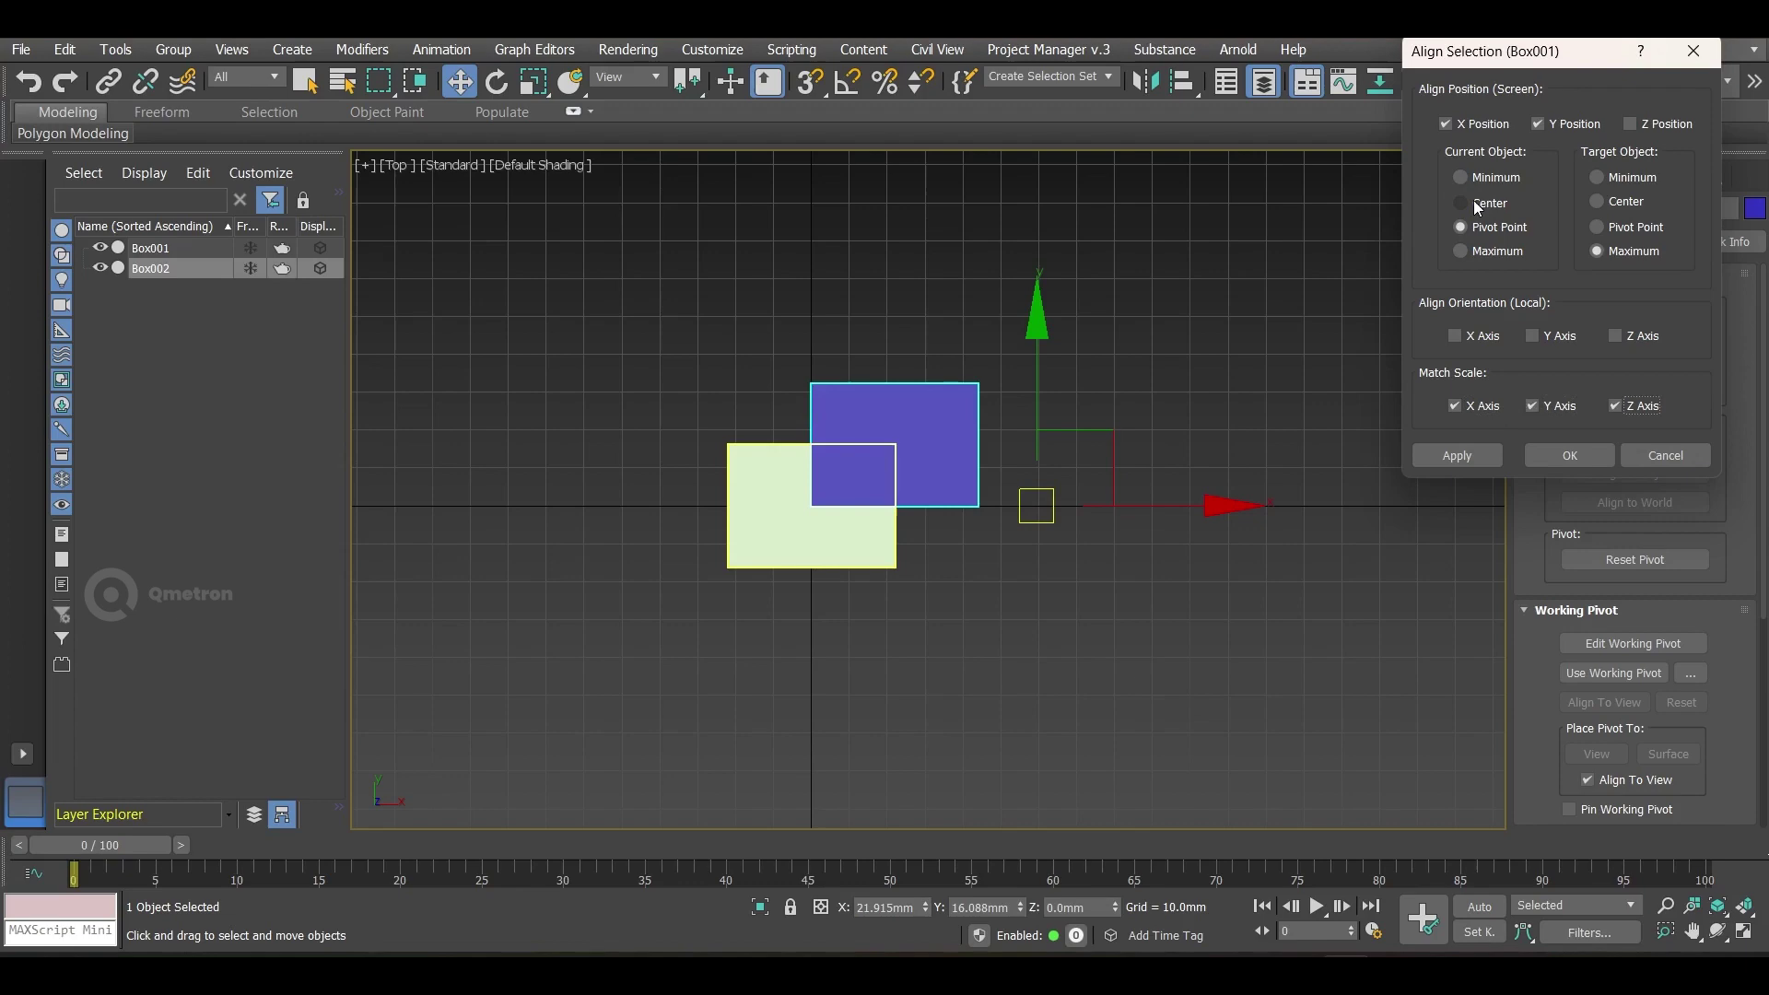
pyautogui.click(1619, 208)
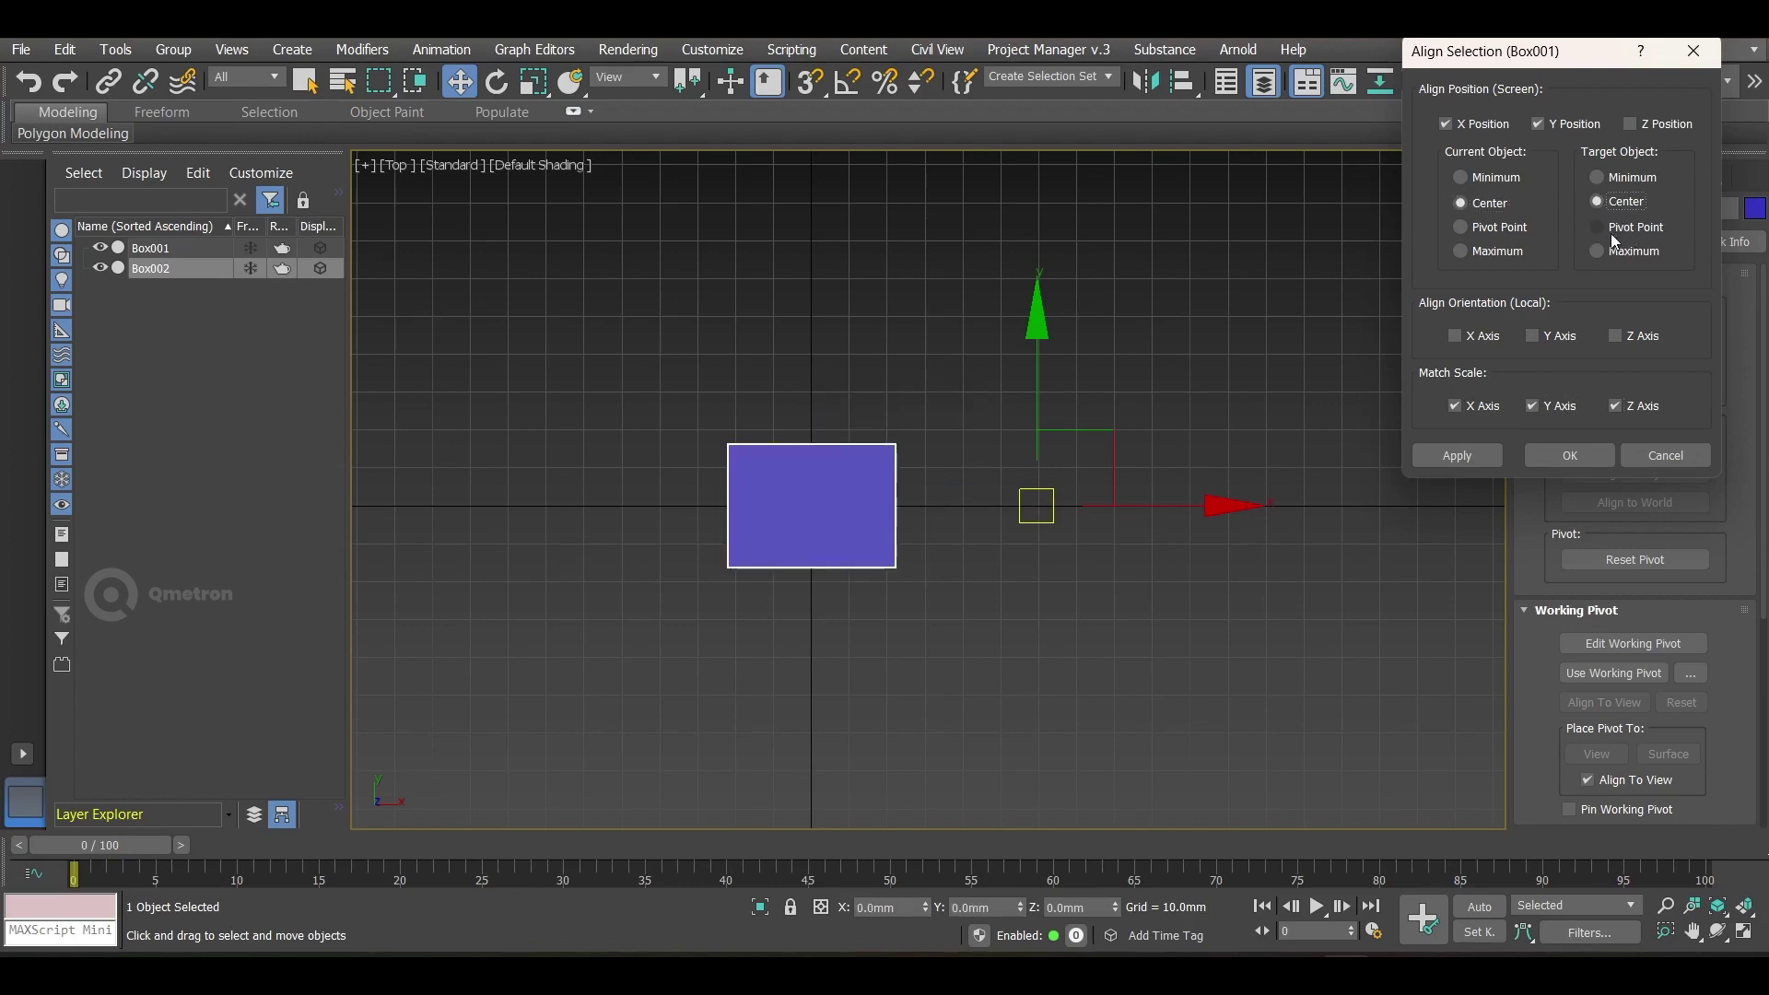
pyautogui.click(1546, 449)
# Step: Try moving the scaled box away along X, and undo both that move and the alignment
pyautogui.keyDown('alt'); pyautogui.moveTo(1141, 628); pyautogui.dragTo(875, 537, button='middle'); pyautogui.keyUp('alt')
pyautogui.scroll(5, 875, 537)
pyautogui.moveTo(987, 672); pyautogui.dragTo(1437, 780)
pyautogui.hotkey('ctrl', 'z')
pyautogui.hotkey('ctrl', 'z')
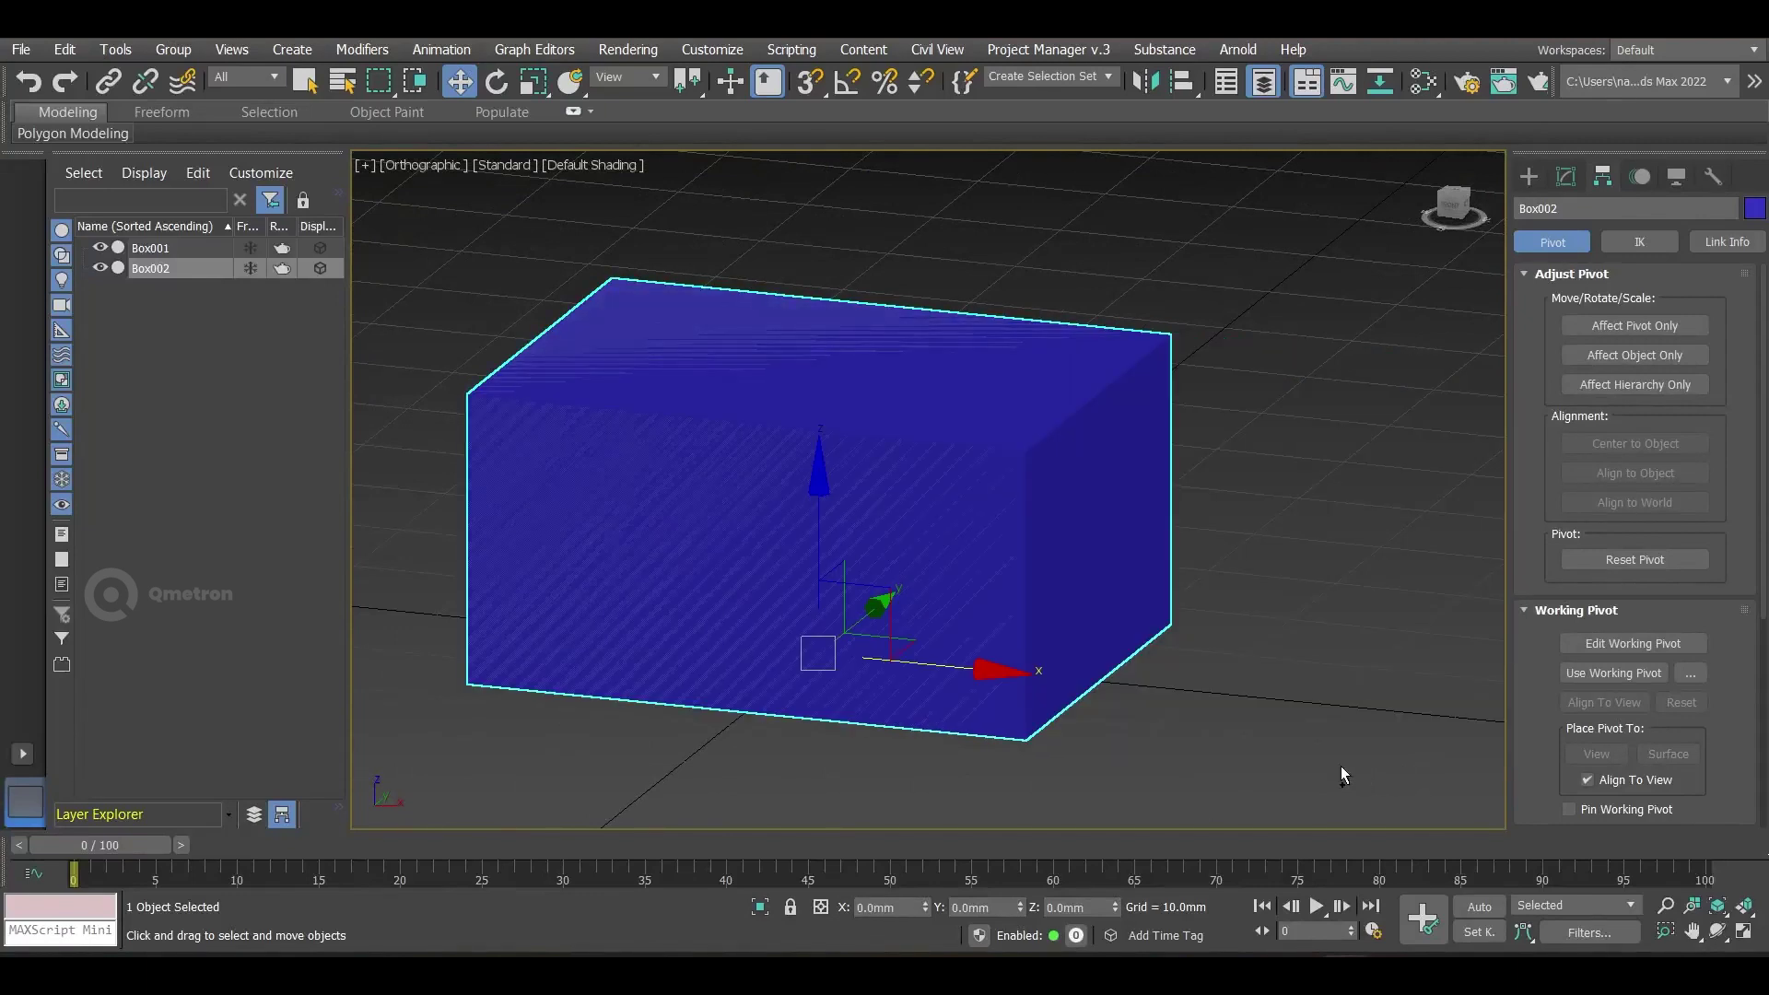
pyautogui.moveTo(1269, 758); pyautogui.dragTo(723, 549, button='middle')
pyautogui.scroll(-4, 723, 550)
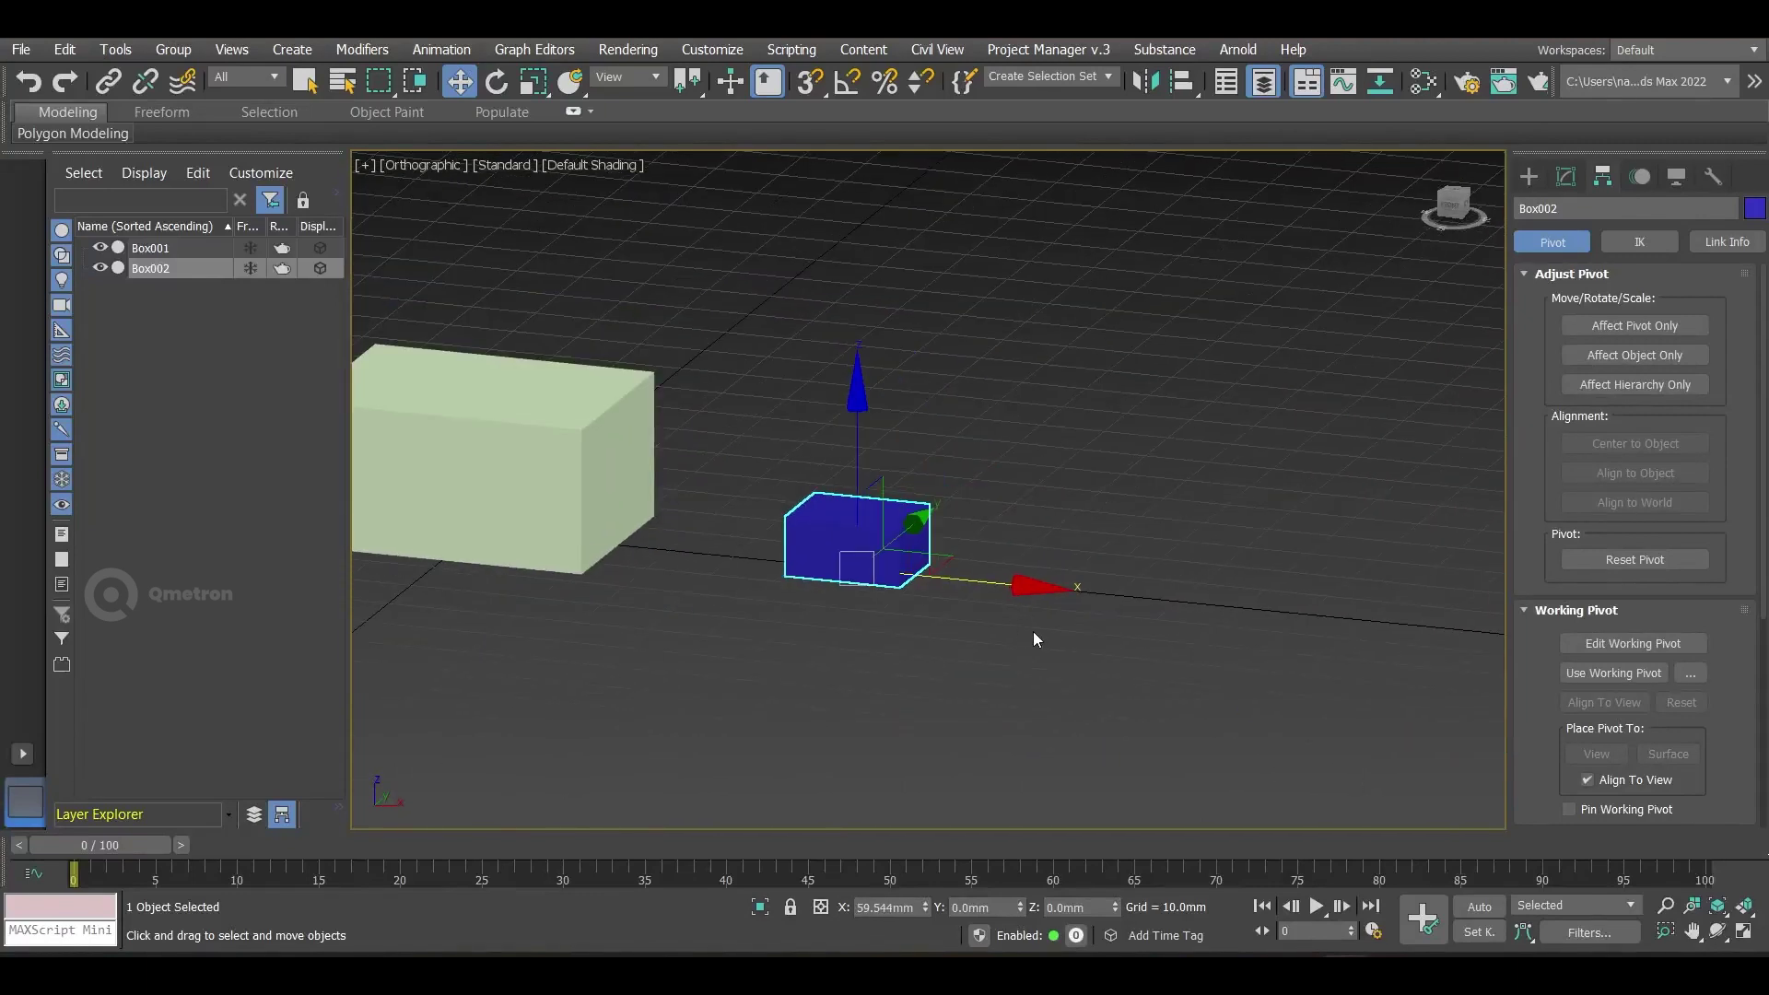
# Step: Choose Normal Align for the smaller box, view the faces of both boxes, and leave the command
pyautogui.click(1196, 85)
pyautogui.click(1184, 97)
pyautogui.moveTo(790, 502); pyautogui.dragTo(994, 465, button='middle')
pyautogui.scroll(-2, 993, 466)
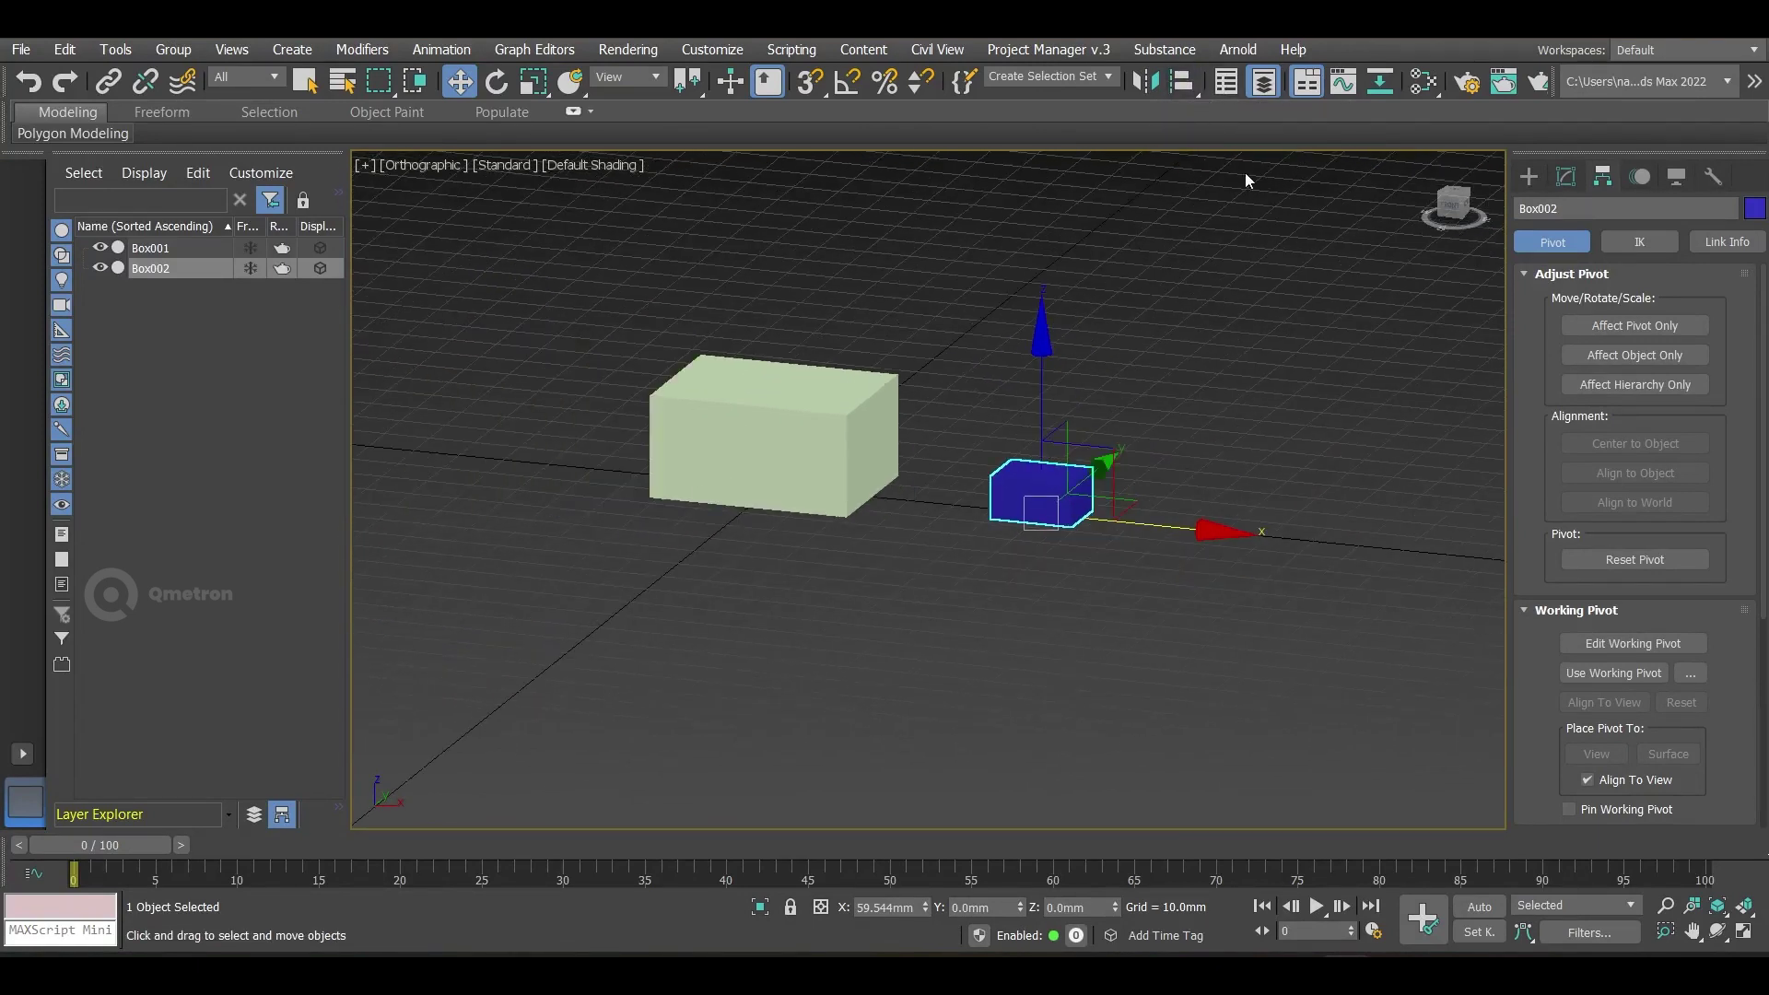
pyautogui.click(1177, 92)
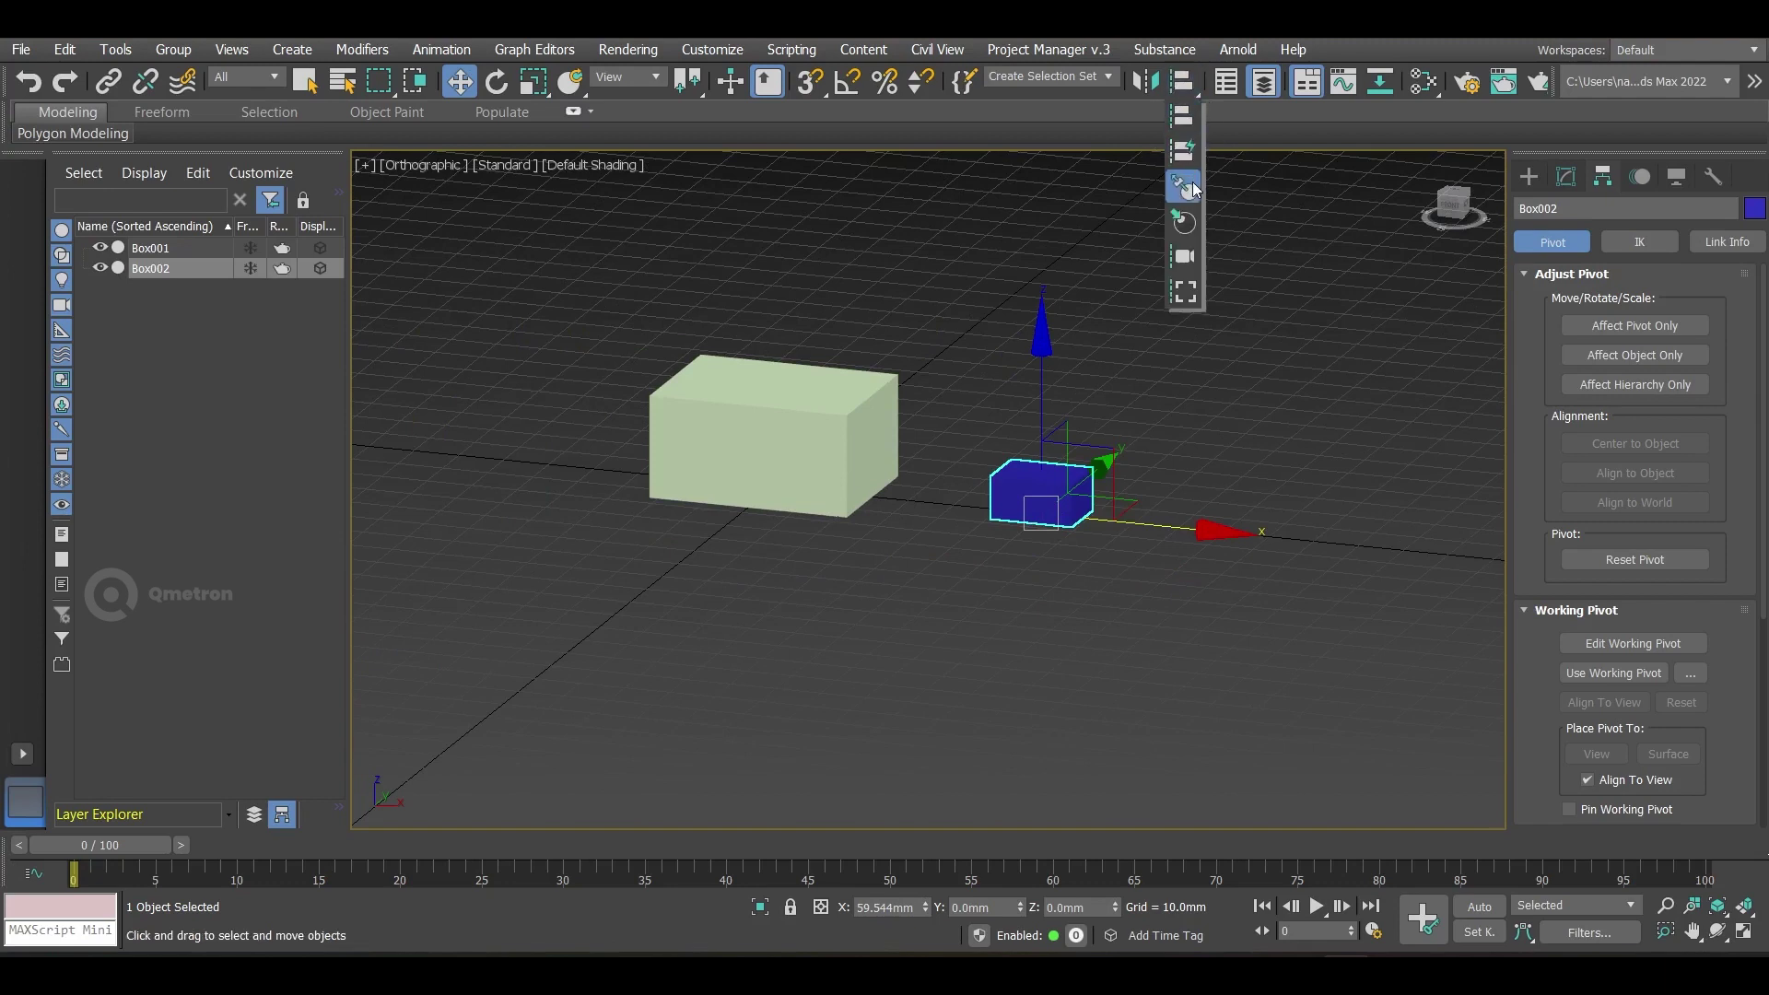
pyautogui.click(1192, 181)
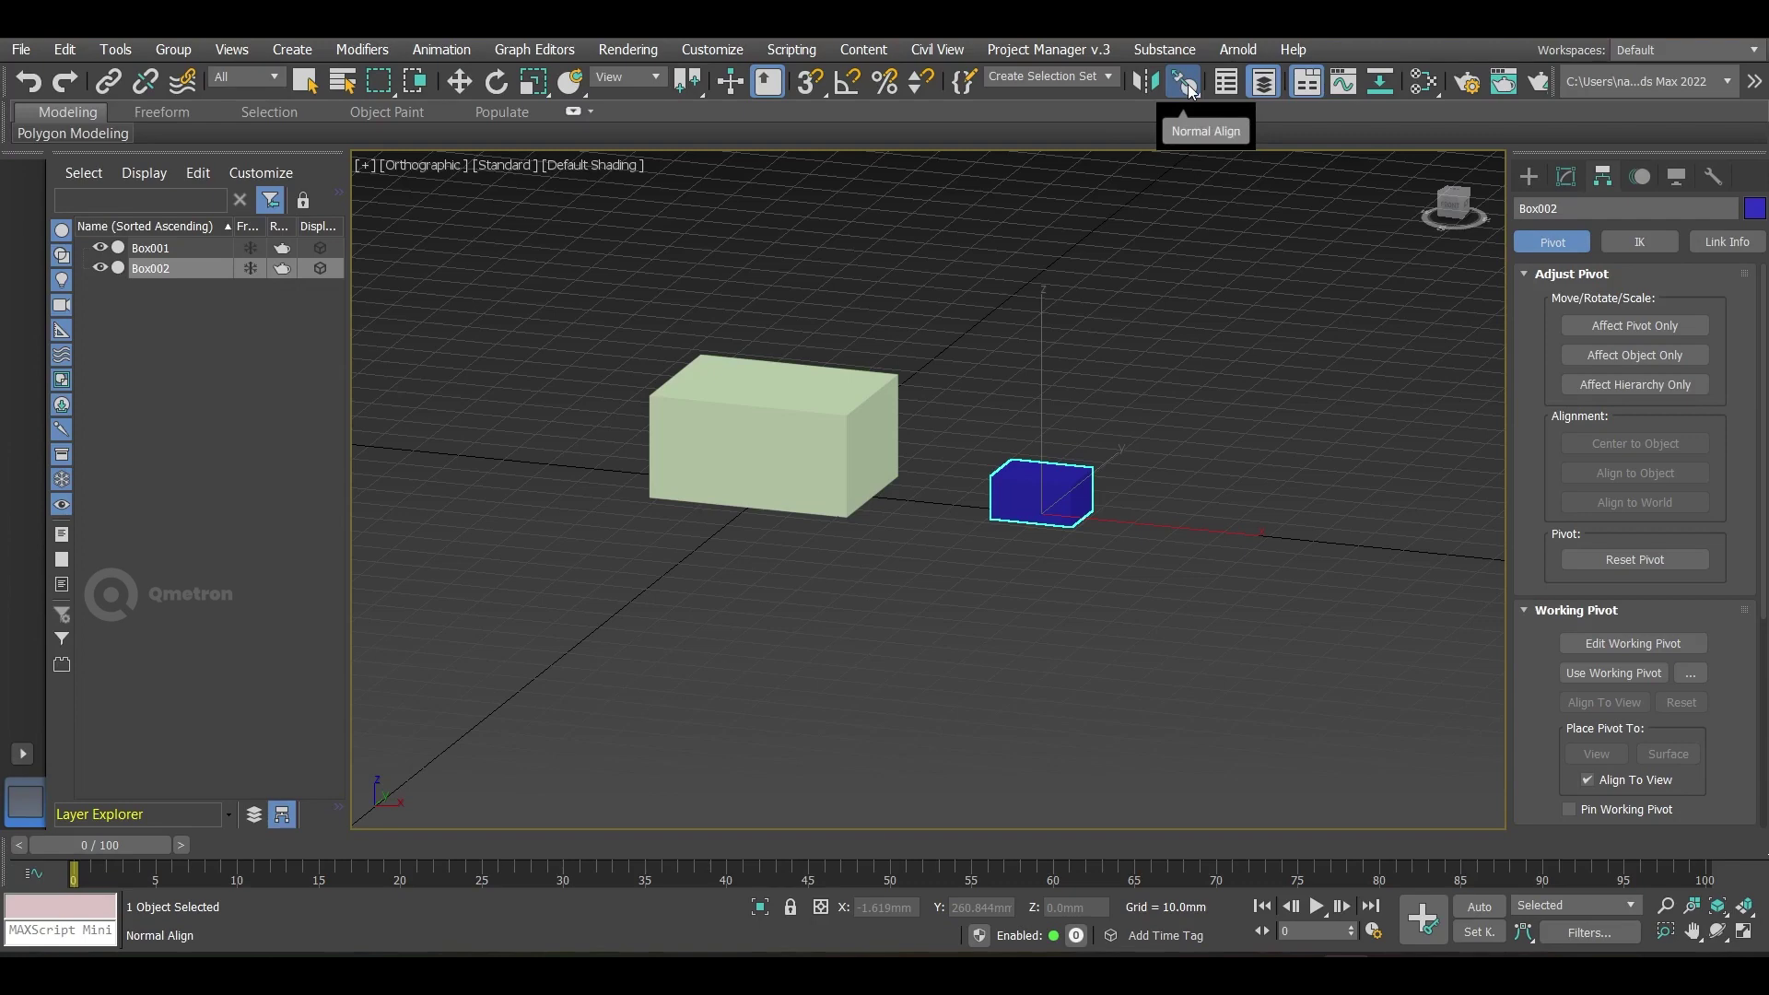
pyautogui.scroll(5, 827, 350)
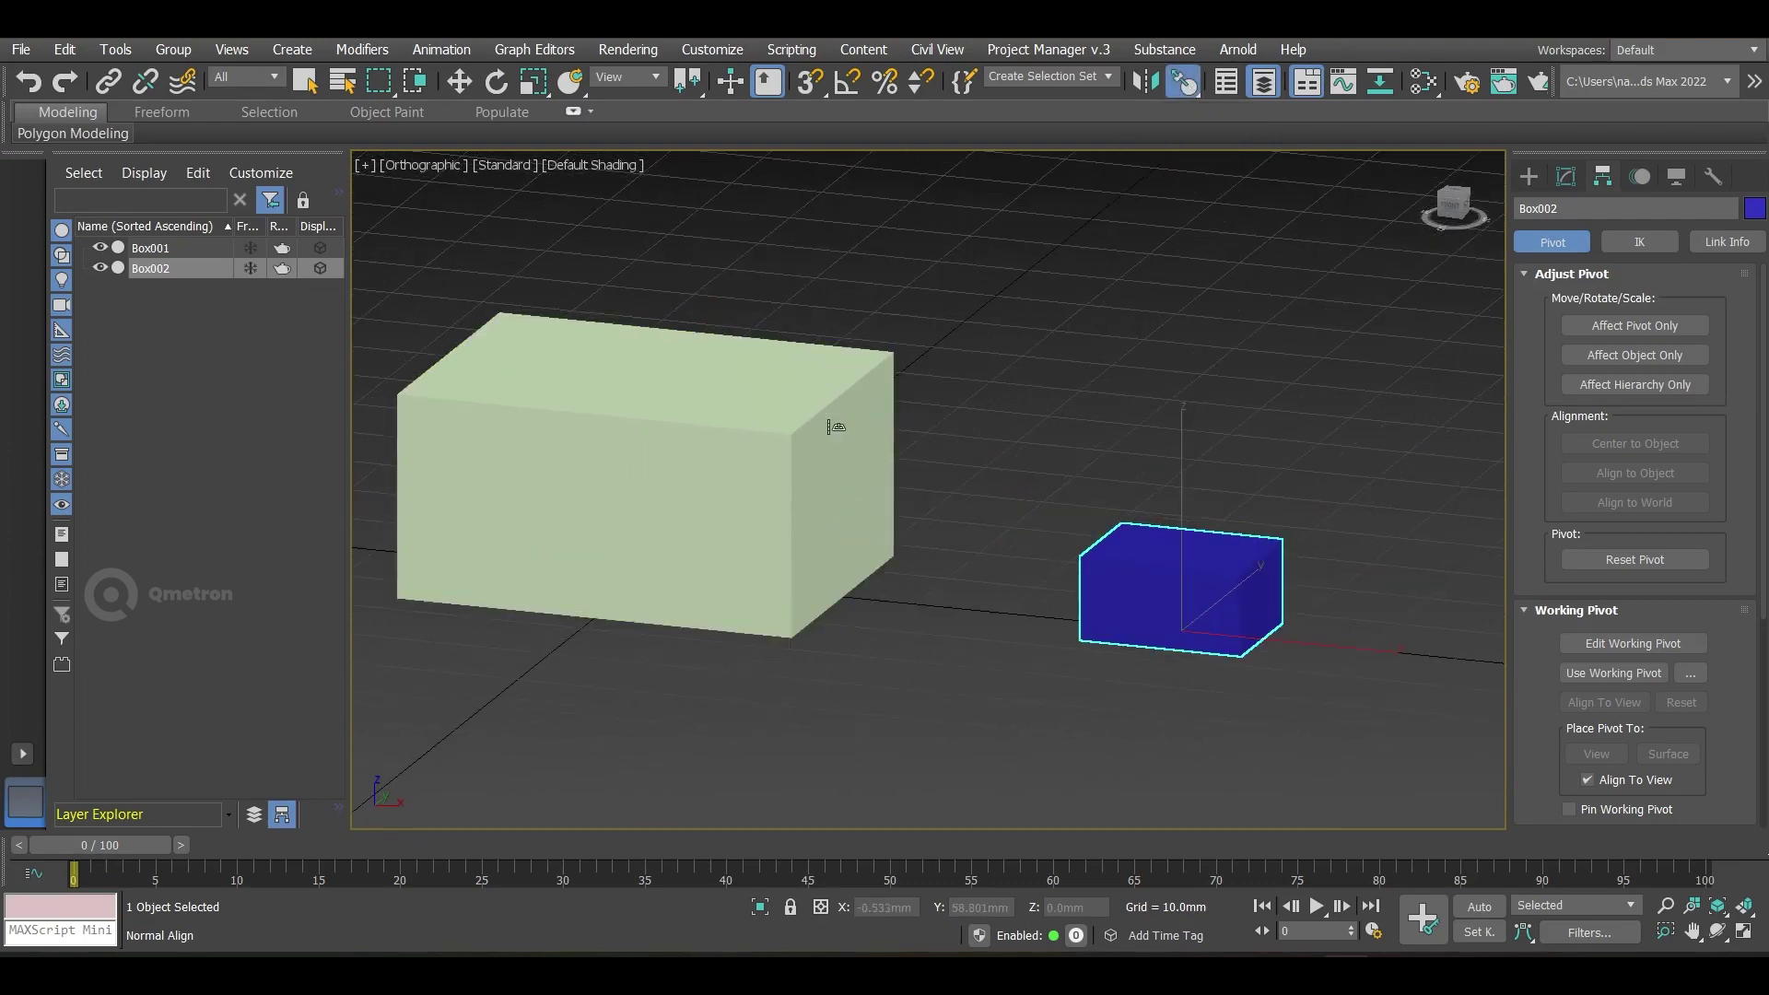
pyautogui.keyDown('alt'); pyautogui.moveTo(950, 440); pyautogui.dragTo(1133, 553, button='middle'); pyautogui.keyUp('alt')
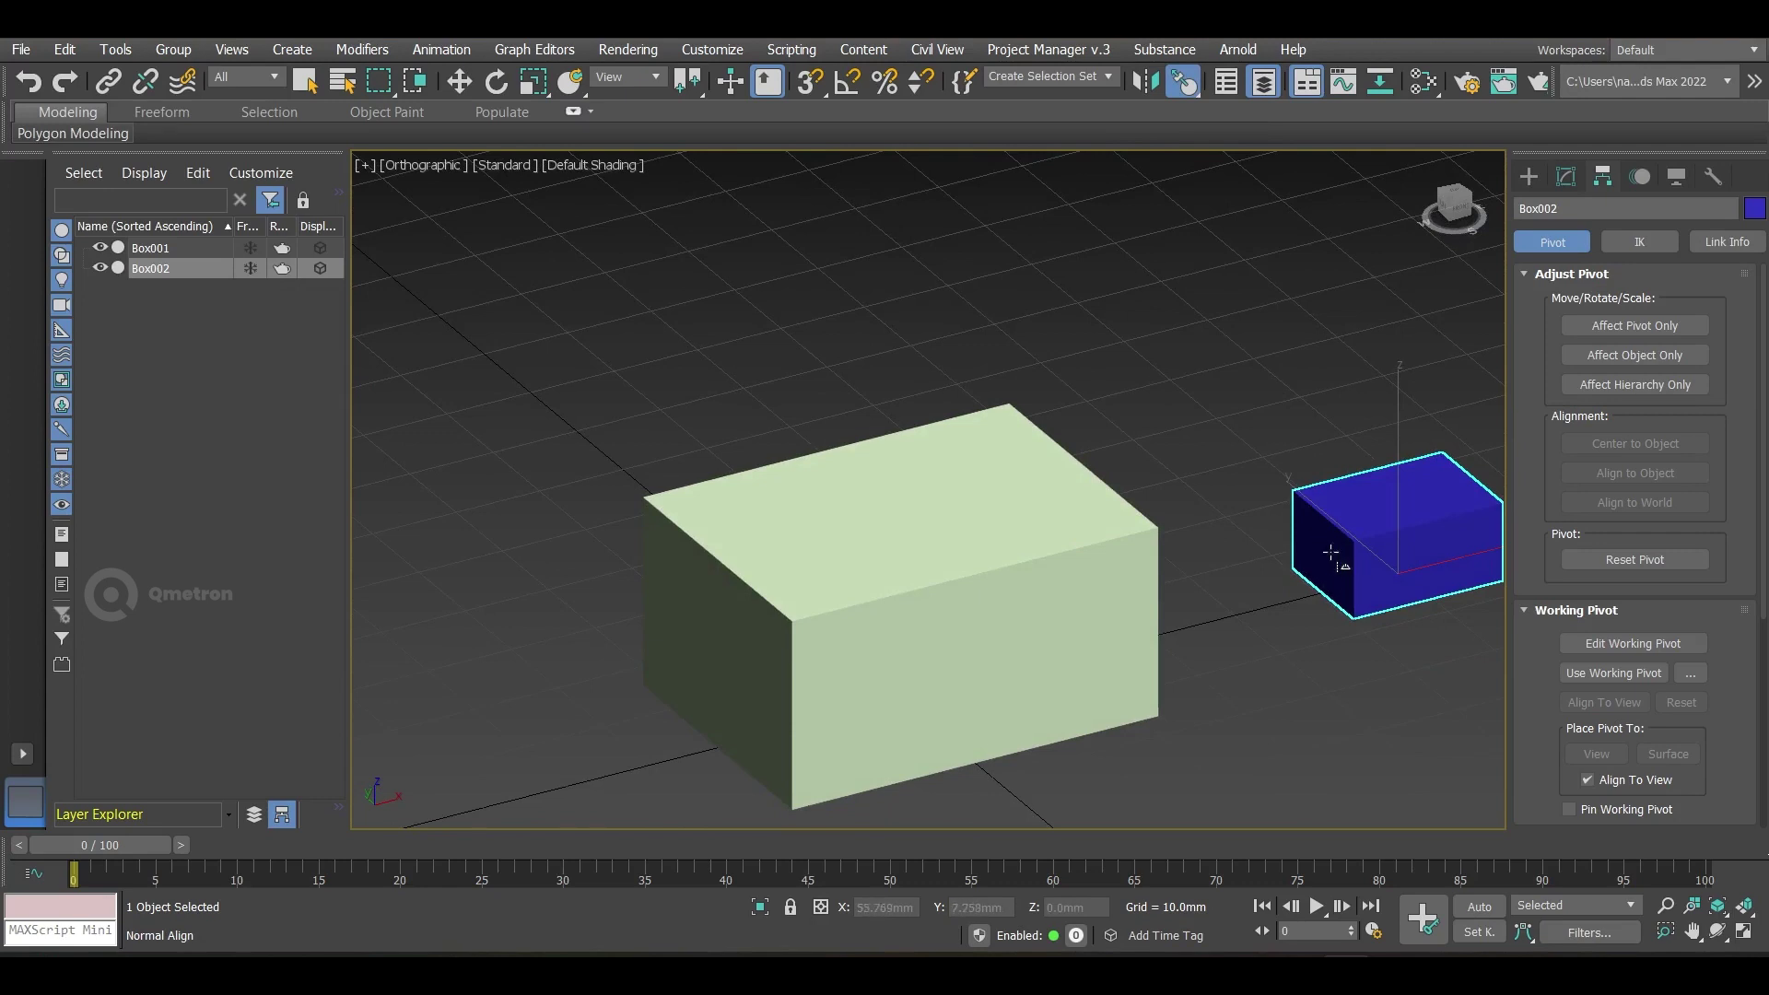
pyautogui.keyDown('alt'); pyautogui.moveTo(1255, 615); pyautogui.dragTo(776, 524, button='middle'); pyautogui.keyUp('alt')
pyautogui.click(1183, 81)
# Step: Delete the smaller box and create a teapot on the grid beside the larger box
pyautogui.press('Delete')
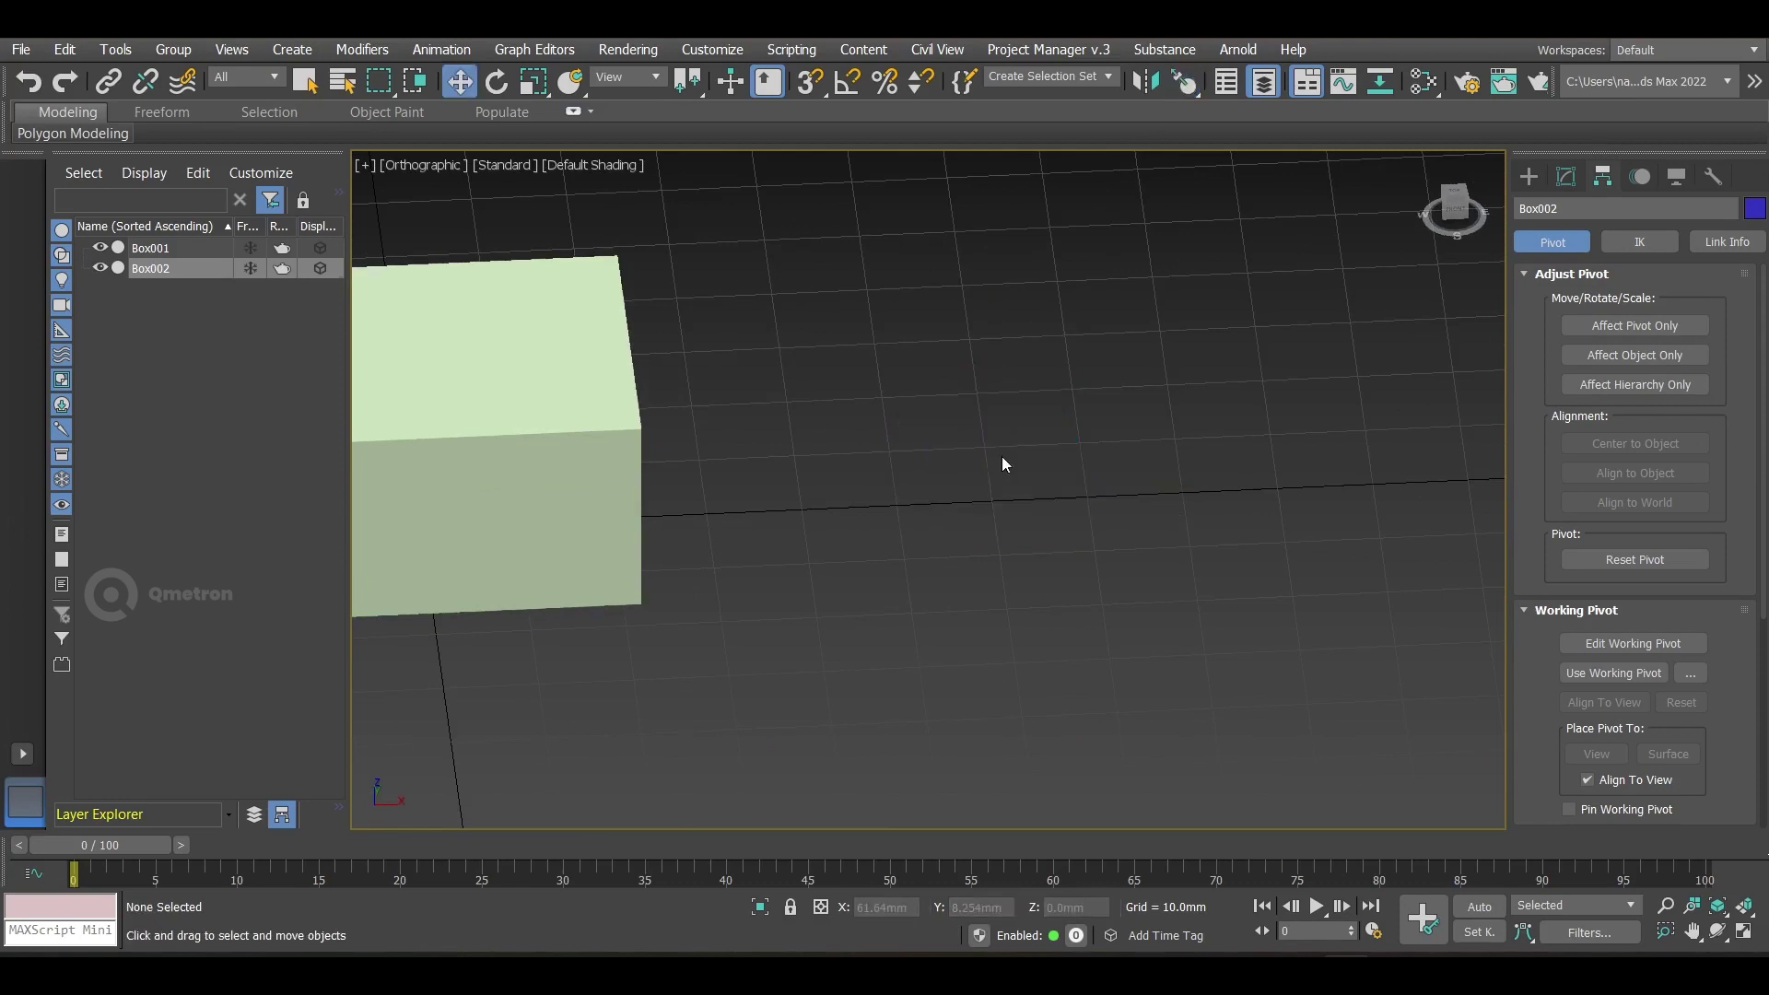
pyautogui.click(1530, 176)
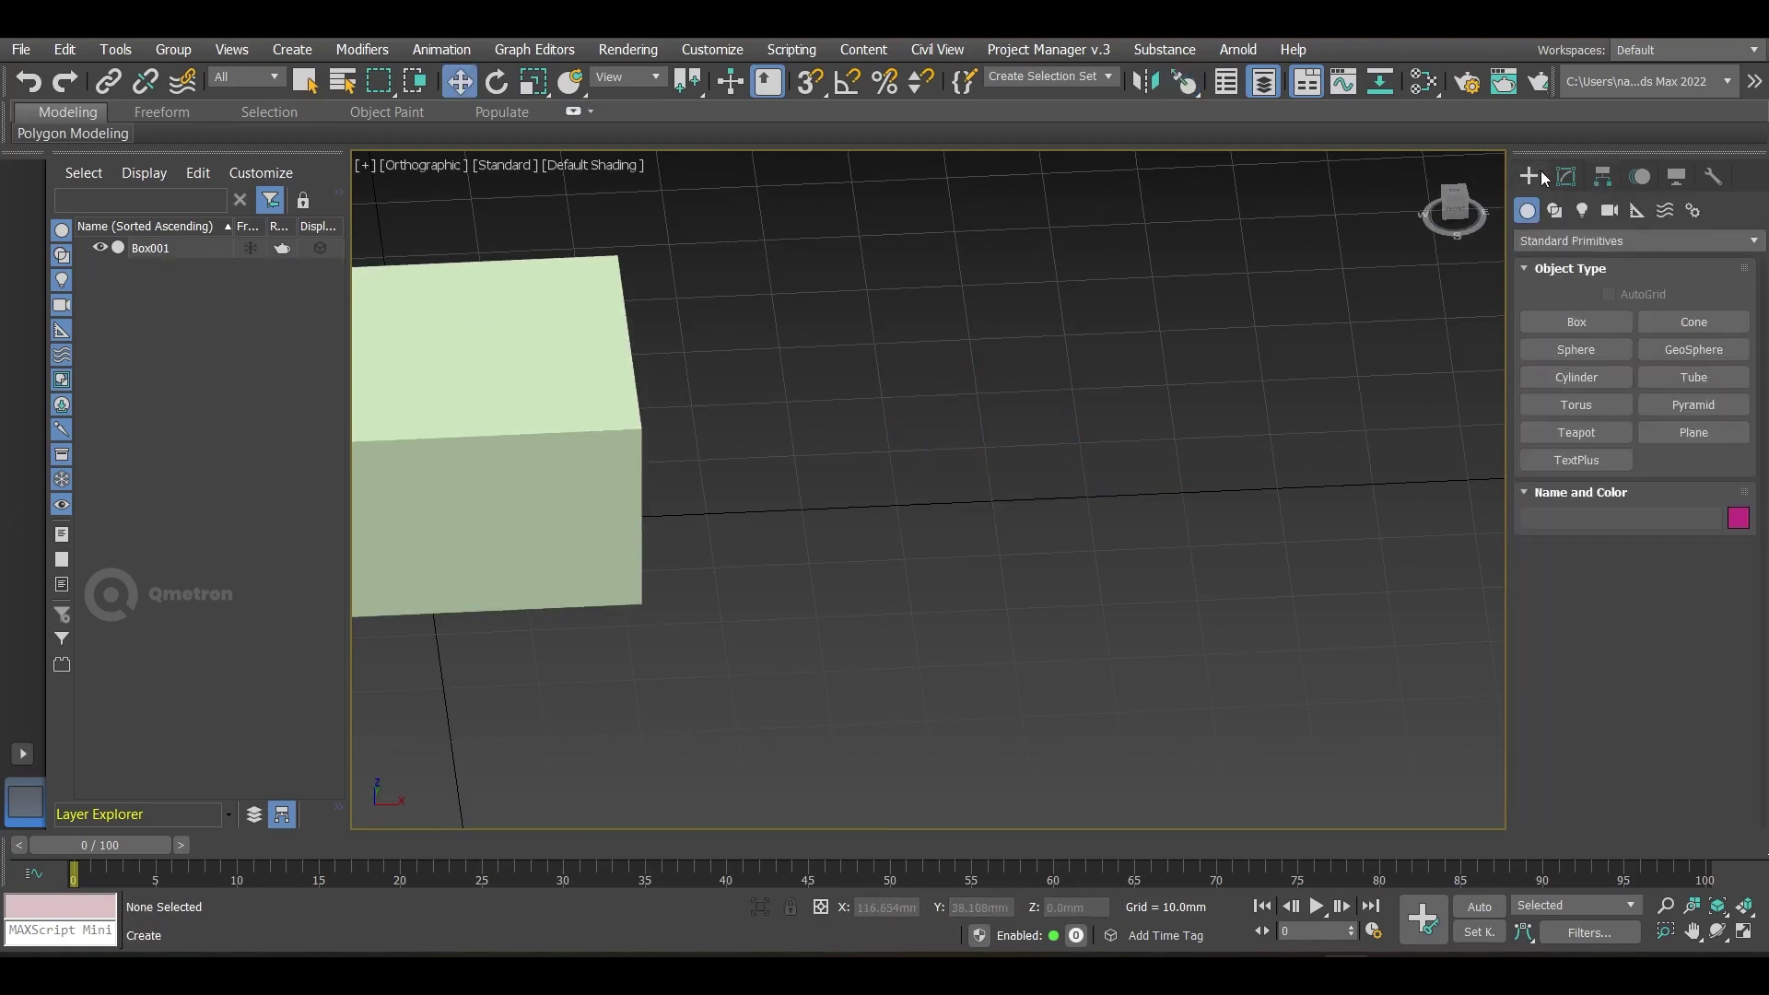
pyautogui.click(1604, 432)
pyautogui.moveTo(990, 466); pyautogui.dragTo(1118, 503)
pyautogui.rightClick(1108, 488)
pyautogui.keyDown('alt'); pyautogui.moveTo(1098, 572); pyautogui.dragTo(703, 421, button='middle'); pyautogui.keyUp('alt')
pyautogui.scroll(3, 861, 470)
# Step: Select the box and use Normal Align to place one of its faces against the teapot's body
pyautogui.click(861, 470)
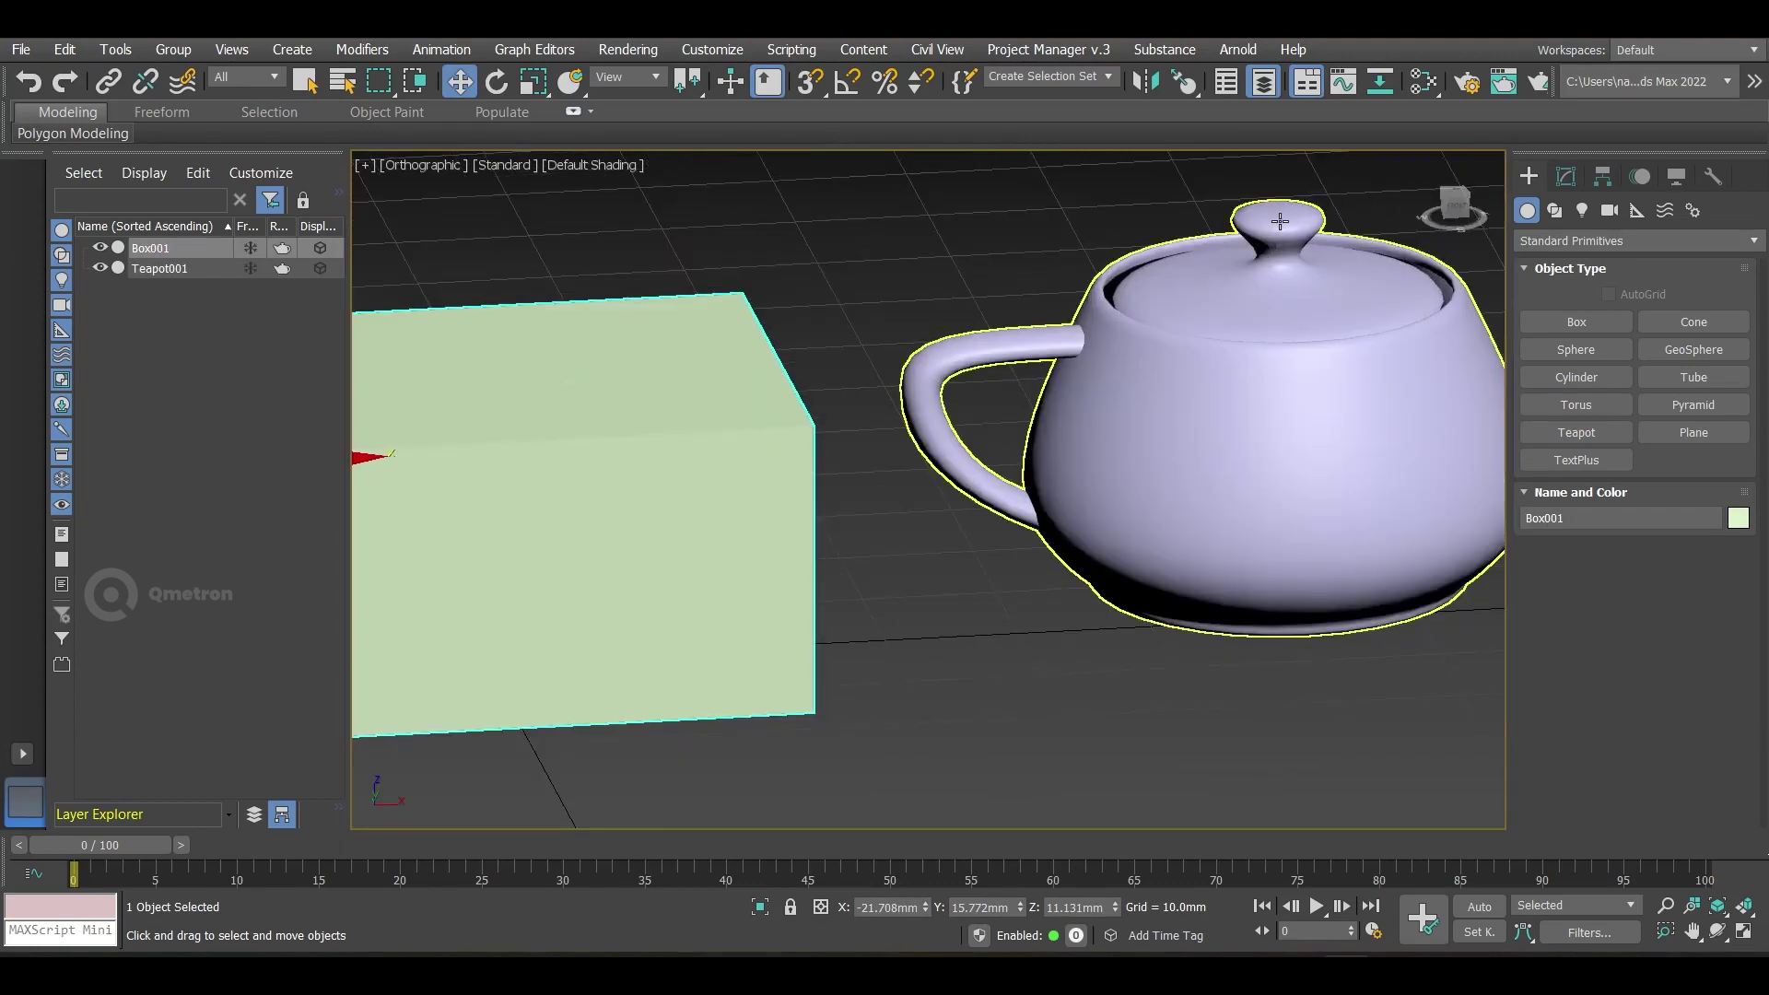
pyautogui.moveTo(710, 541); pyautogui.dragTo(710, 407, button='middle')
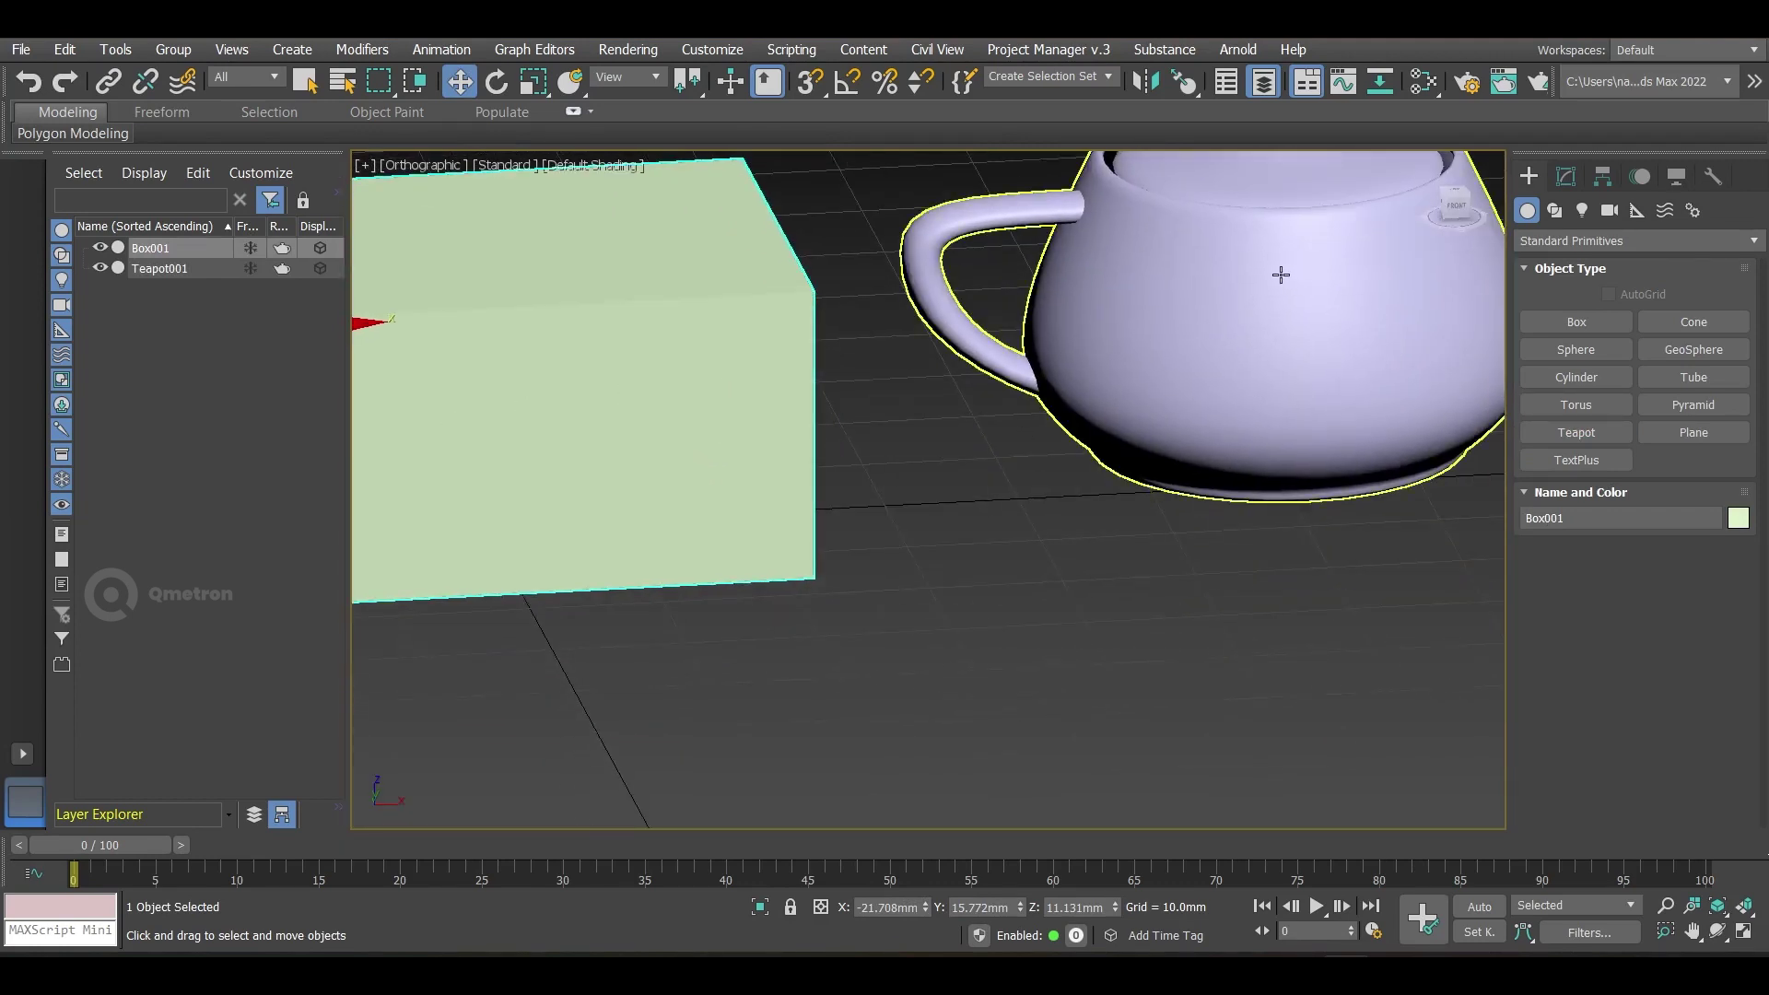
pyautogui.scroll(-5, 1020, 385)
pyautogui.moveTo(1133, 367); pyautogui.dragTo(1032, 367, button='middle')
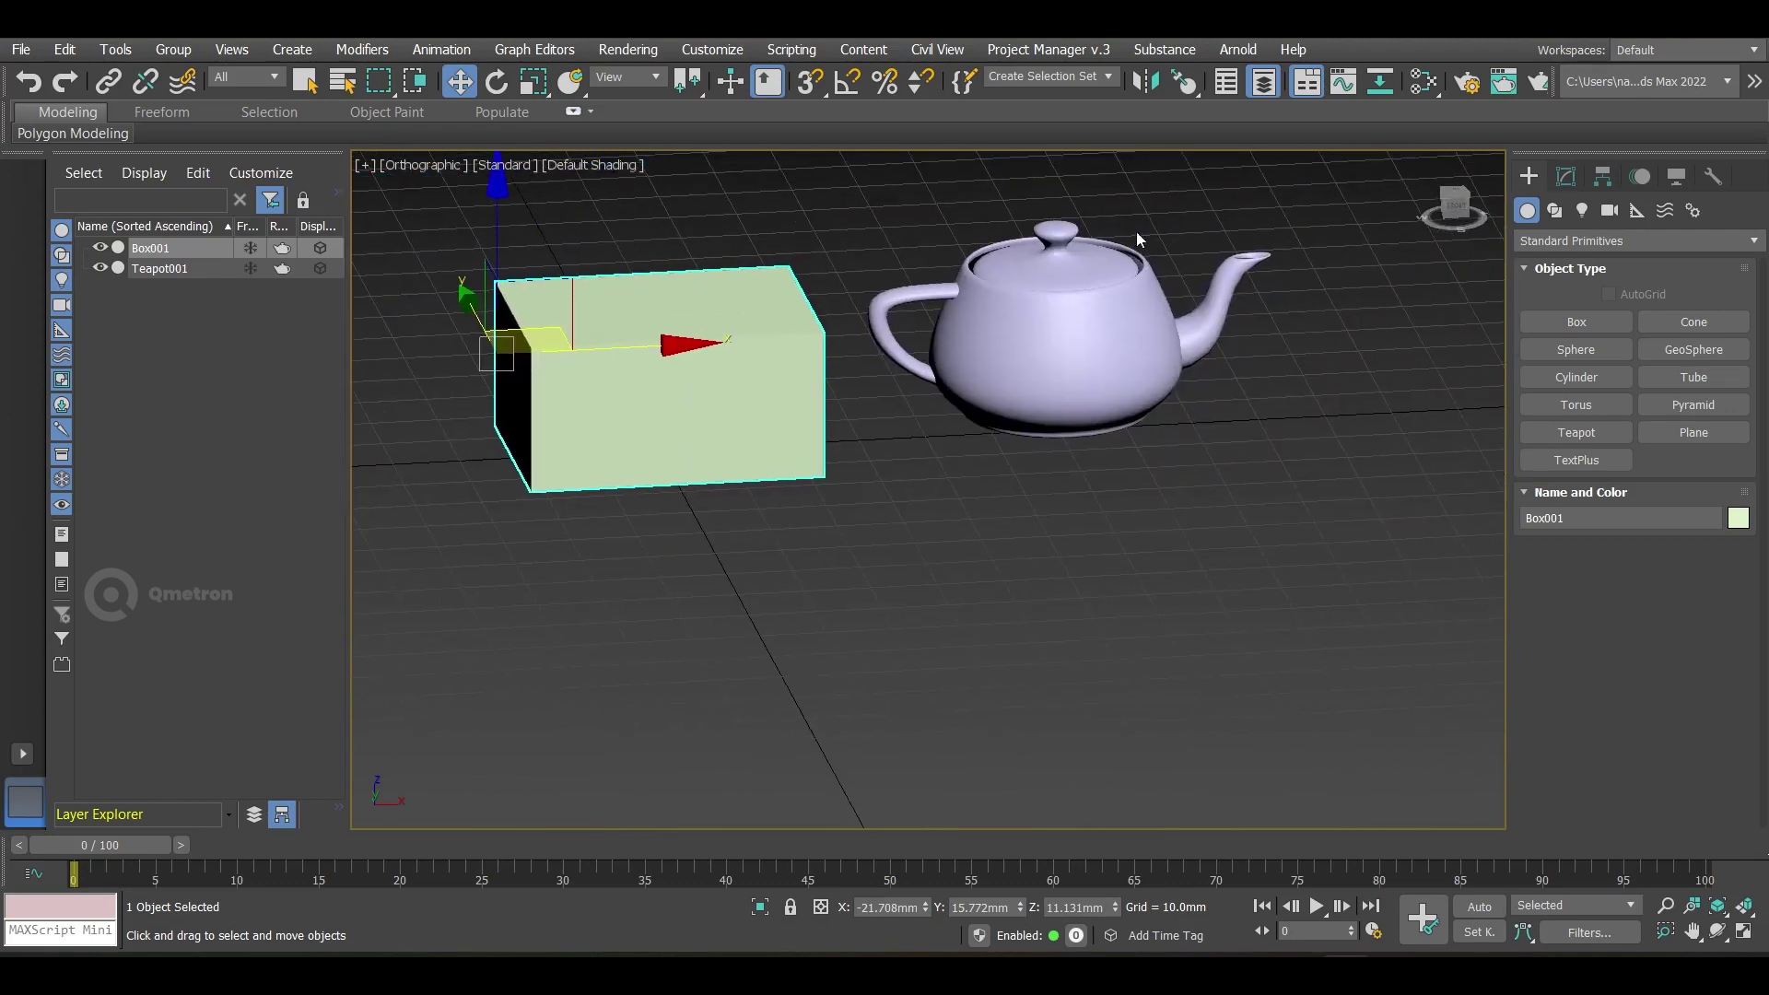
pyautogui.click(904, 604)
pyautogui.click(722, 406)
pyautogui.click(1184, 89)
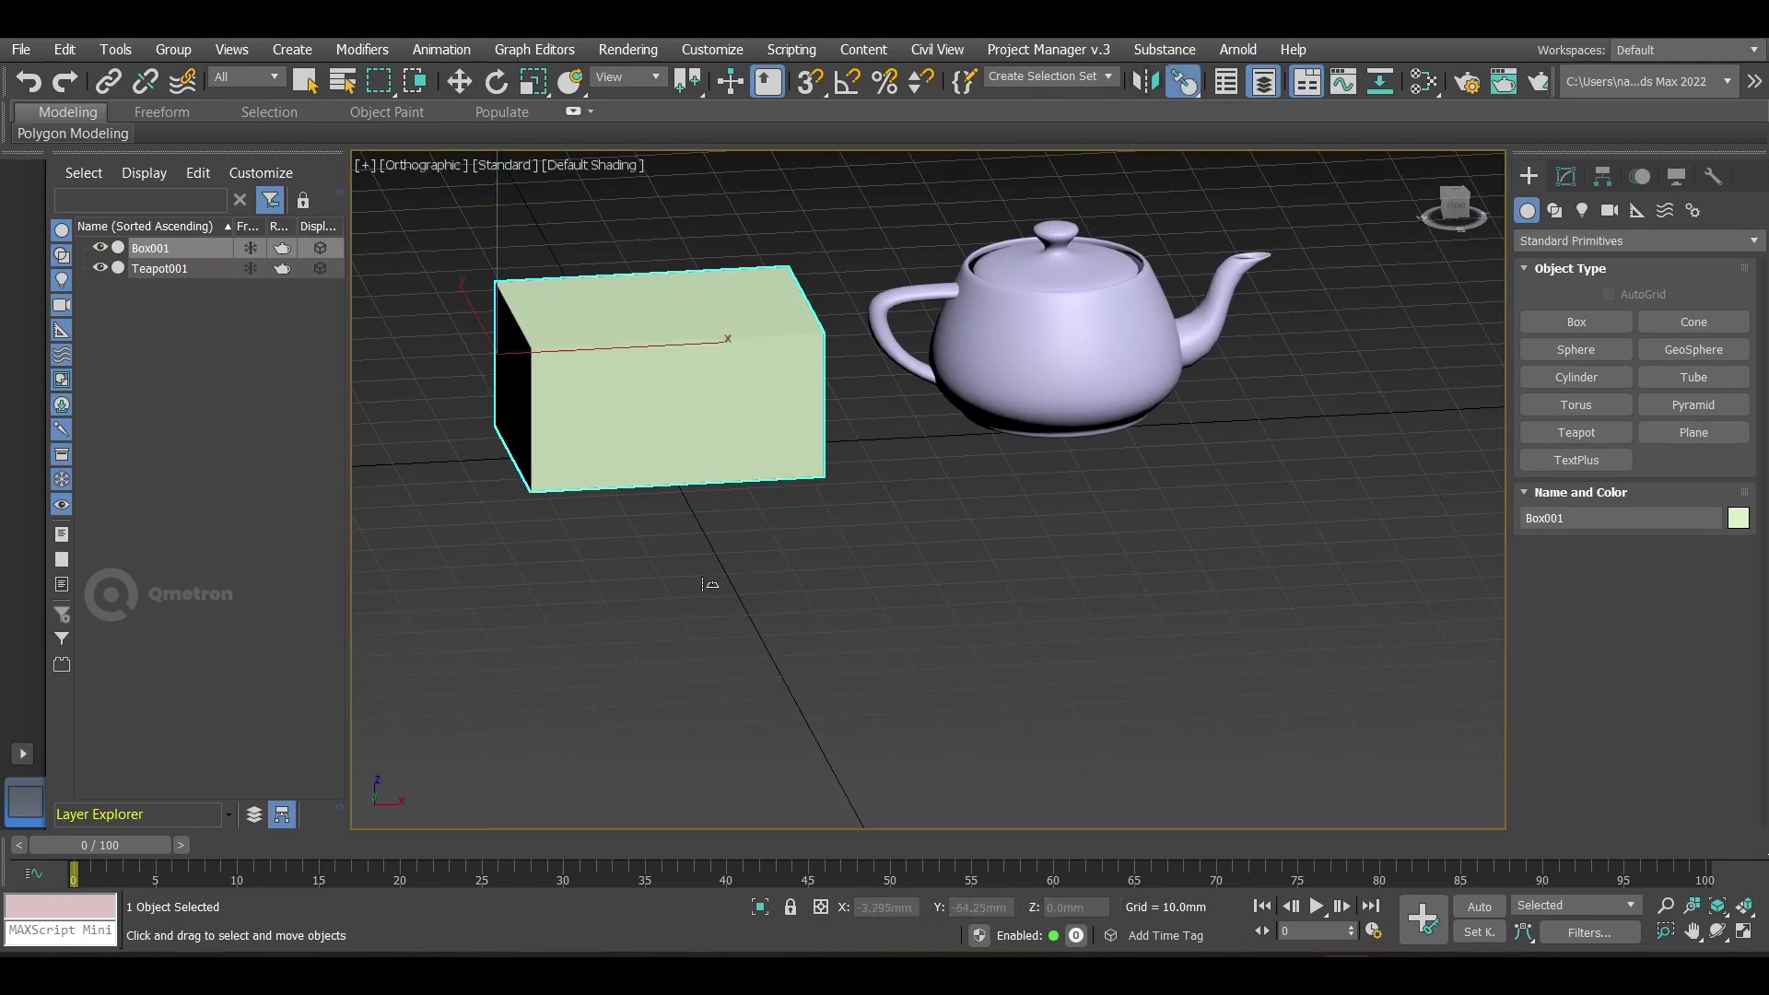
pyautogui.click(1078, 344)
pyautogui.click(1060, 344)
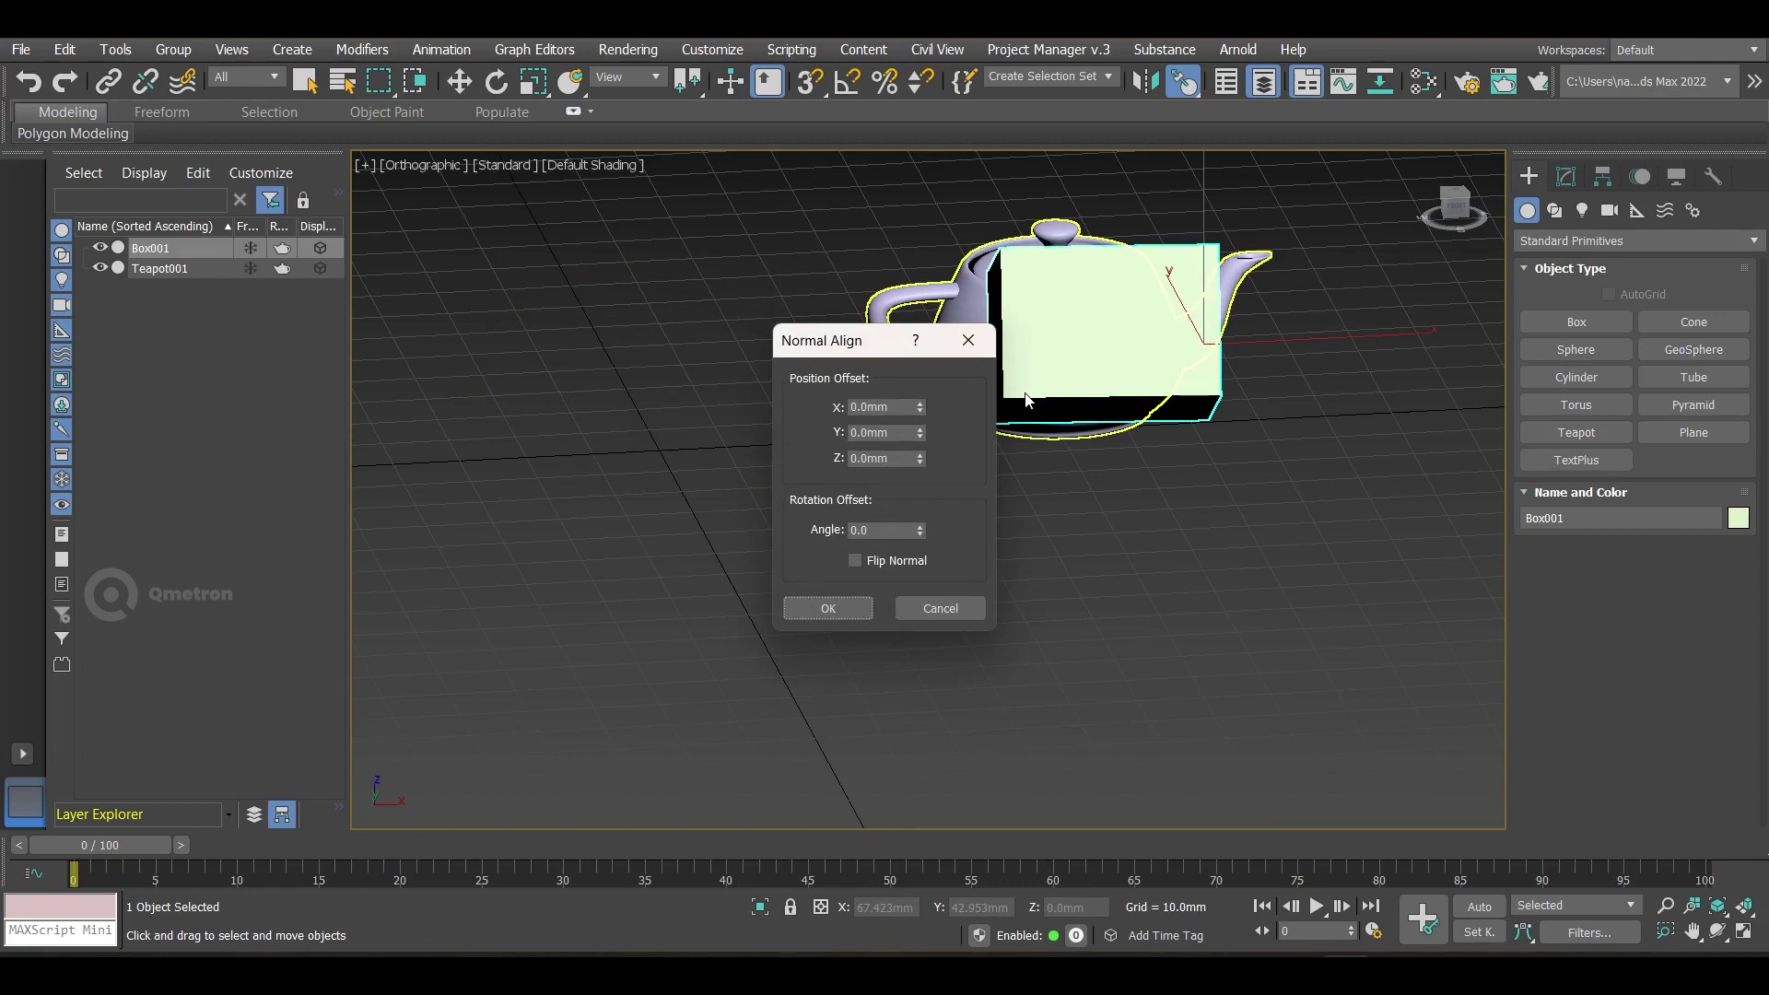
# Step: Set the Normal Align offsets to X -2.18, Y -0.03, Z 0.08 mm and angle 2.0, try Flip Normal, and confirm
pyautogui.moveTo(920, 408); pyautogui.dragTo(929, 524)
pyautogui.click(875, 562)
pyautogui.click(875, 565)
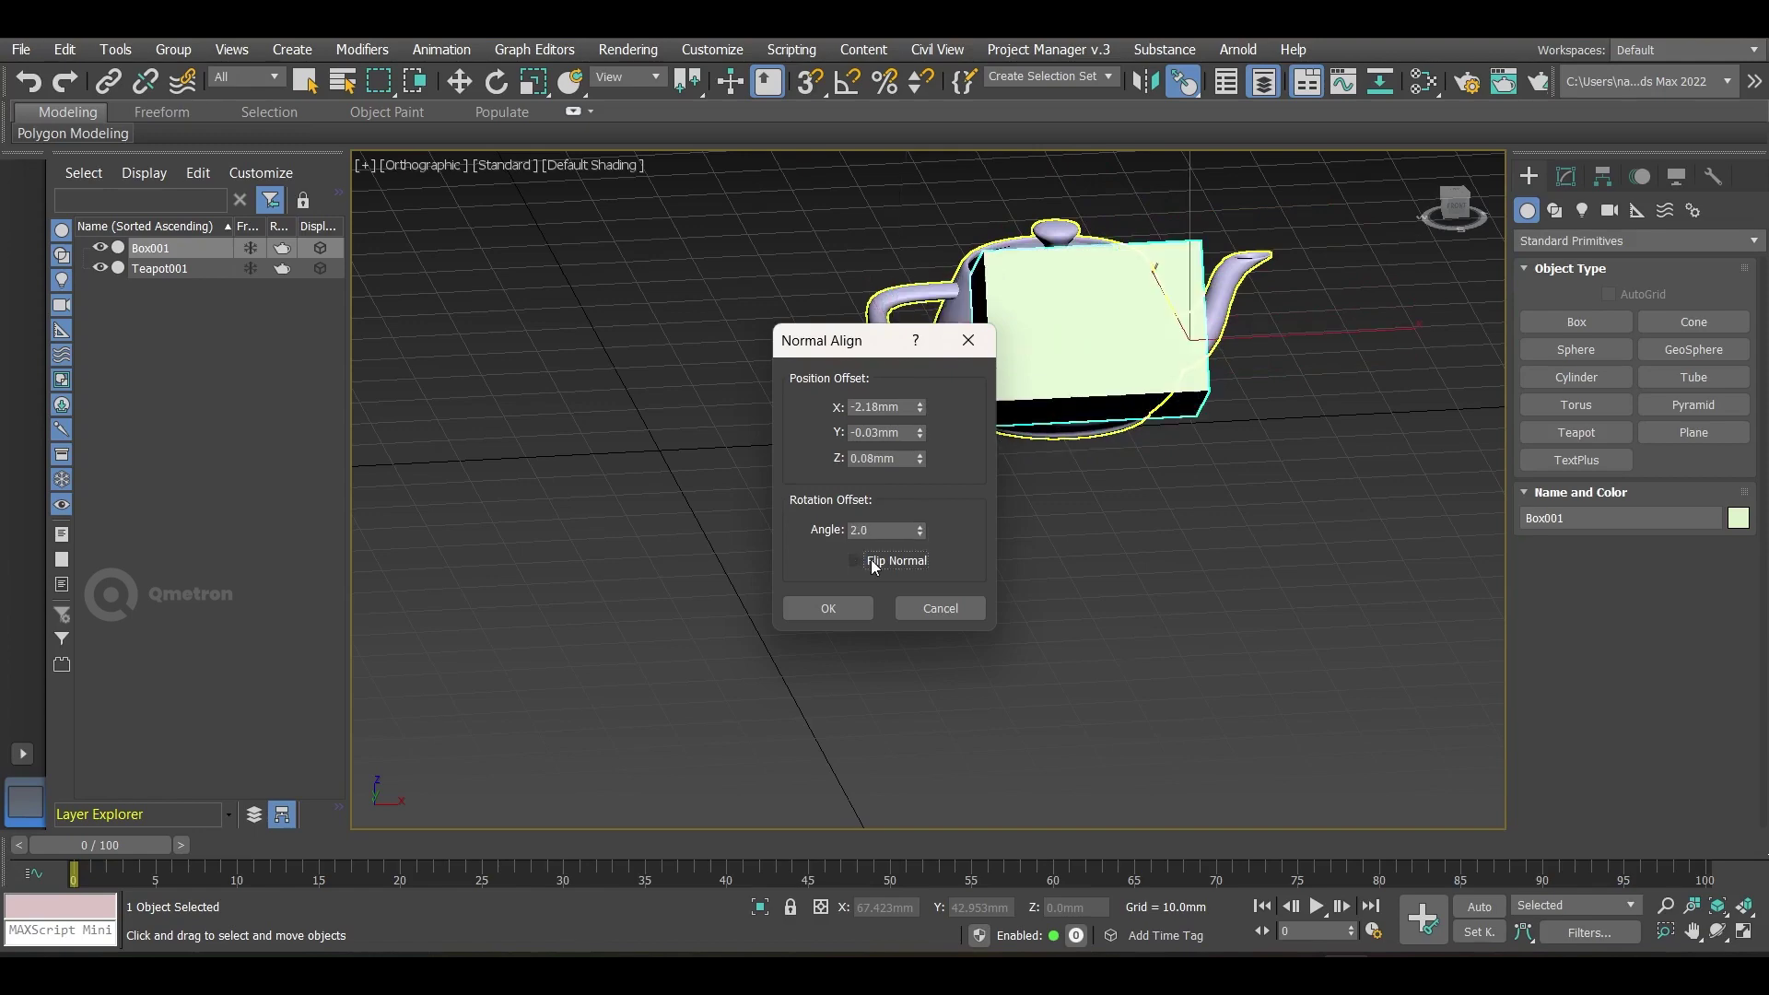
pyautogui.click(834, 611)
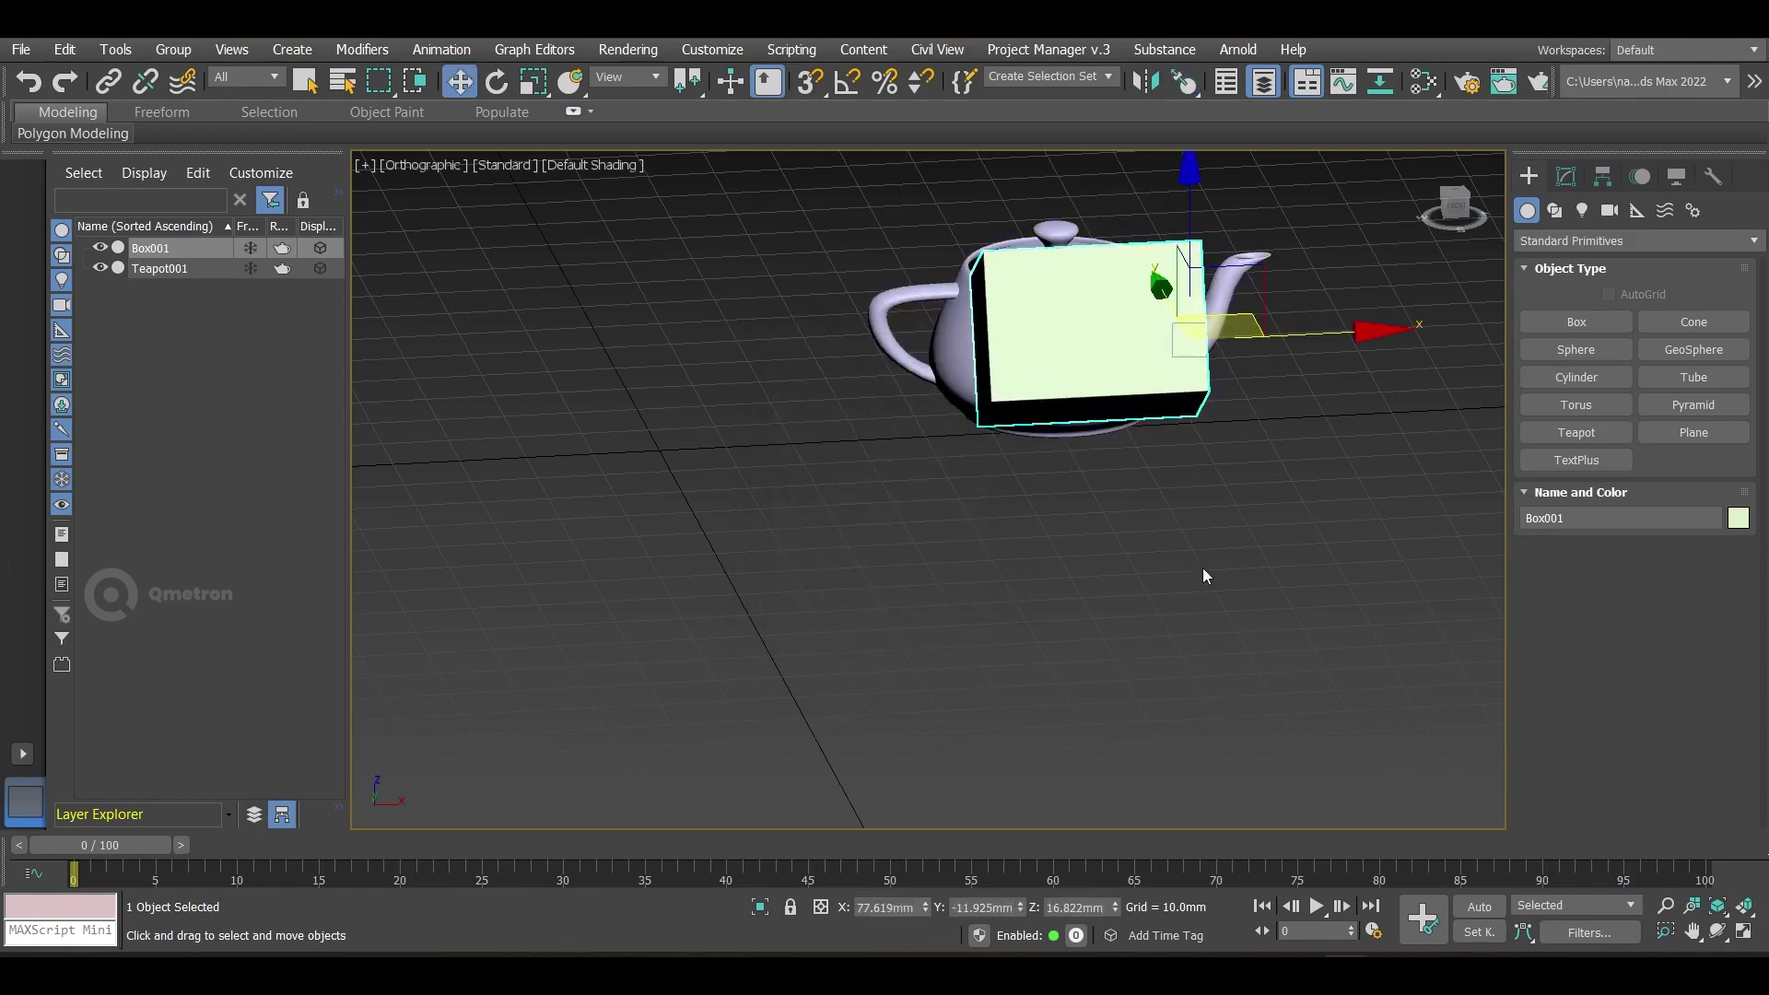
# Step: Examine from the spout side how the box's face meets the teapot's curved body
pyautogui.keyDown('alt'); pyautogui.moveTo(1231, 550); pyautogui.dragTo(805, 463, button='middle'); pyautogui.keyUp('alt')
pyautogui.scroll(3, 1226, 366)
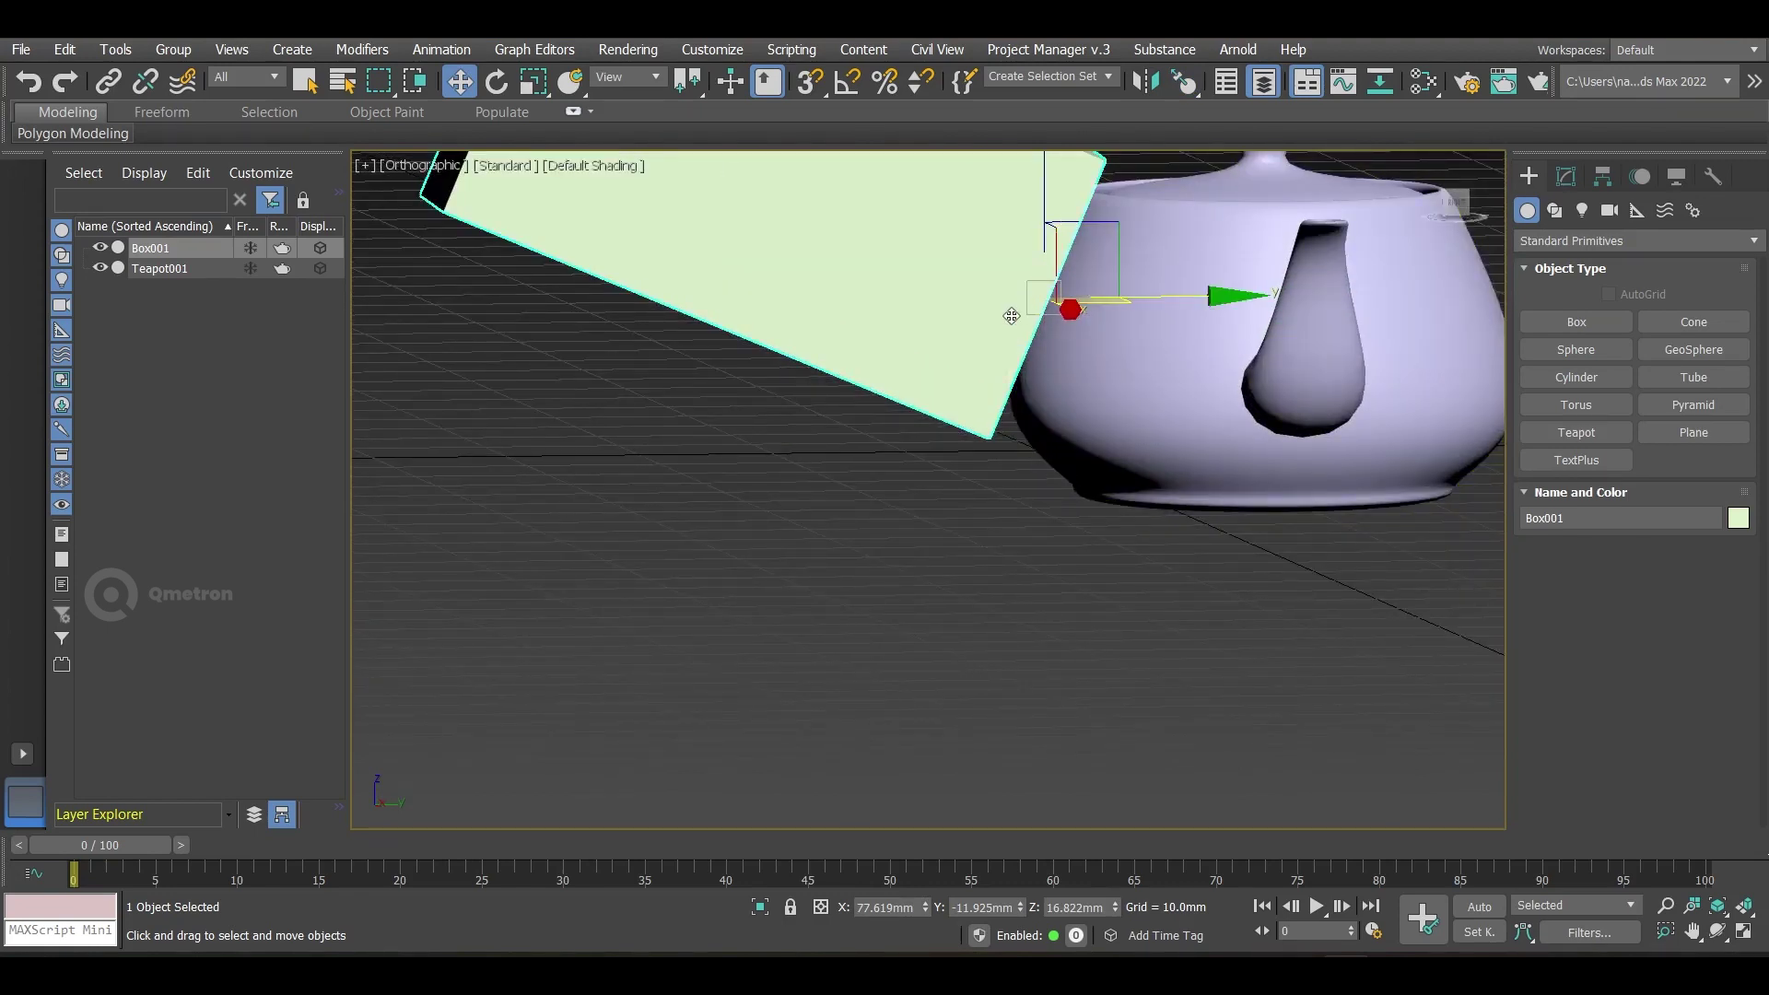
pyautogui.scroll(2, 1019, 316)
pyautogui.moveTo(1050, 296); pyautogui.dragTo(974, 539, button='middle')
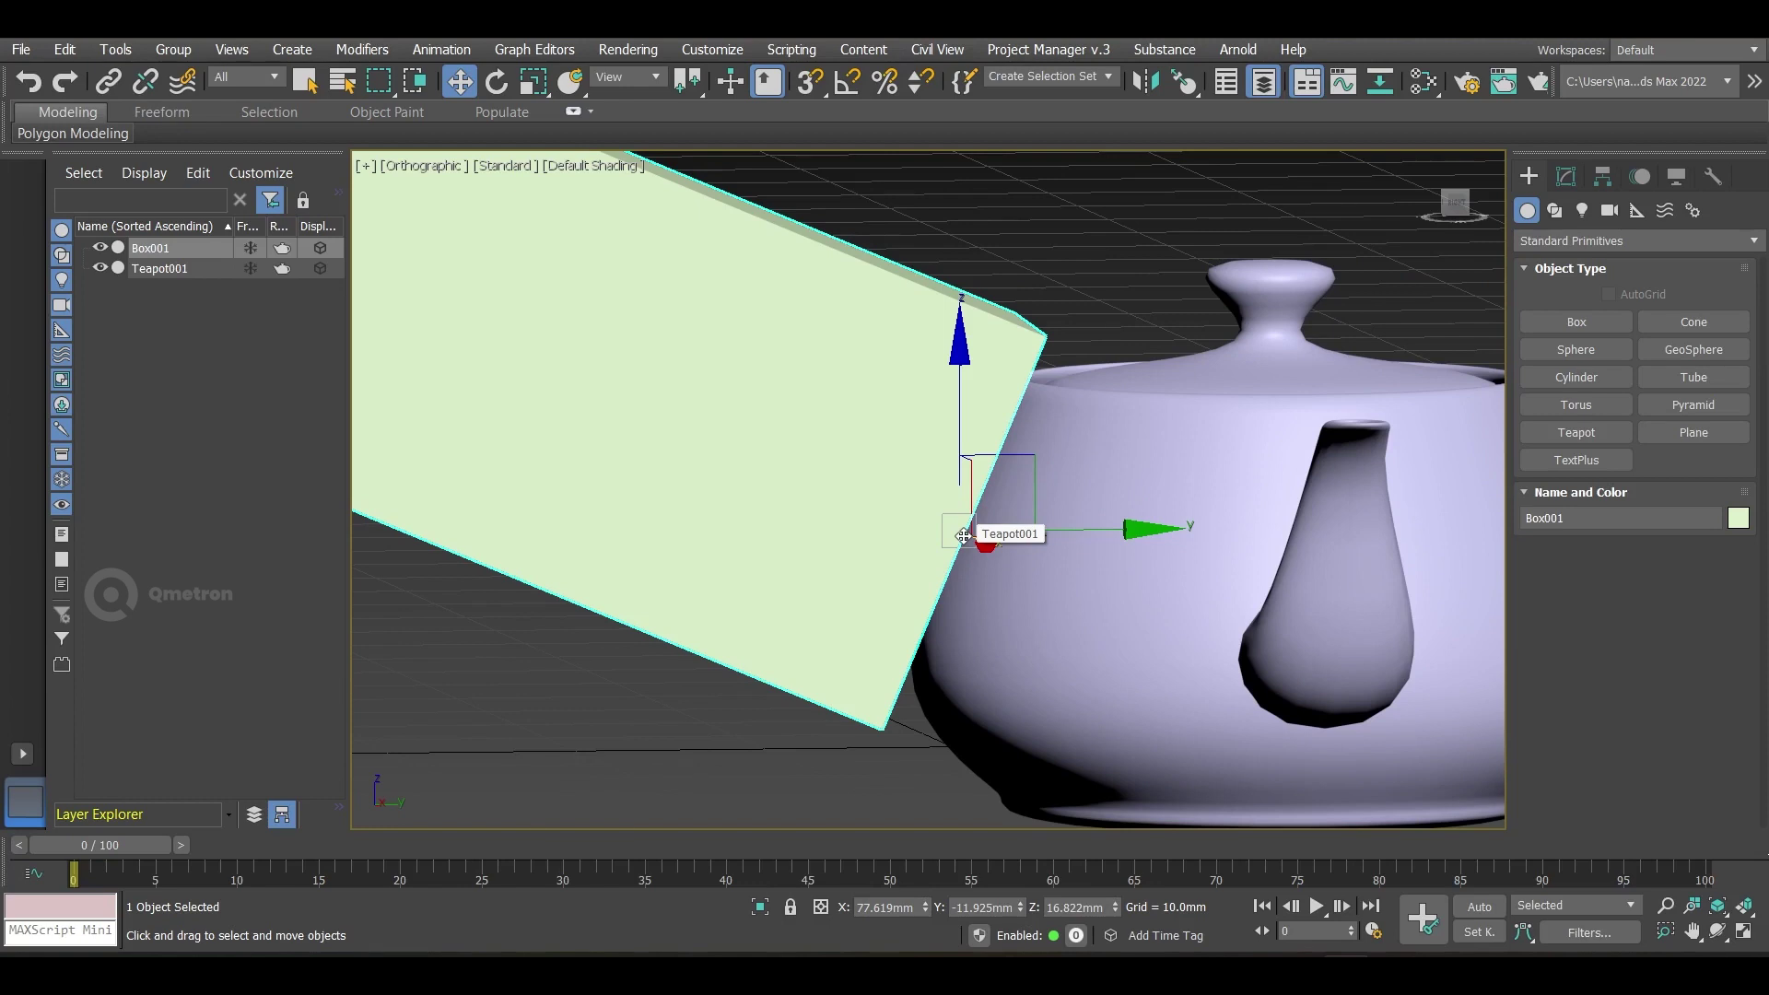
pyautogui.scroll(-2, 878, 559)
pyautogui.moveTo(865, 638); pyautogui.dragTo(928, 584, button='middle')
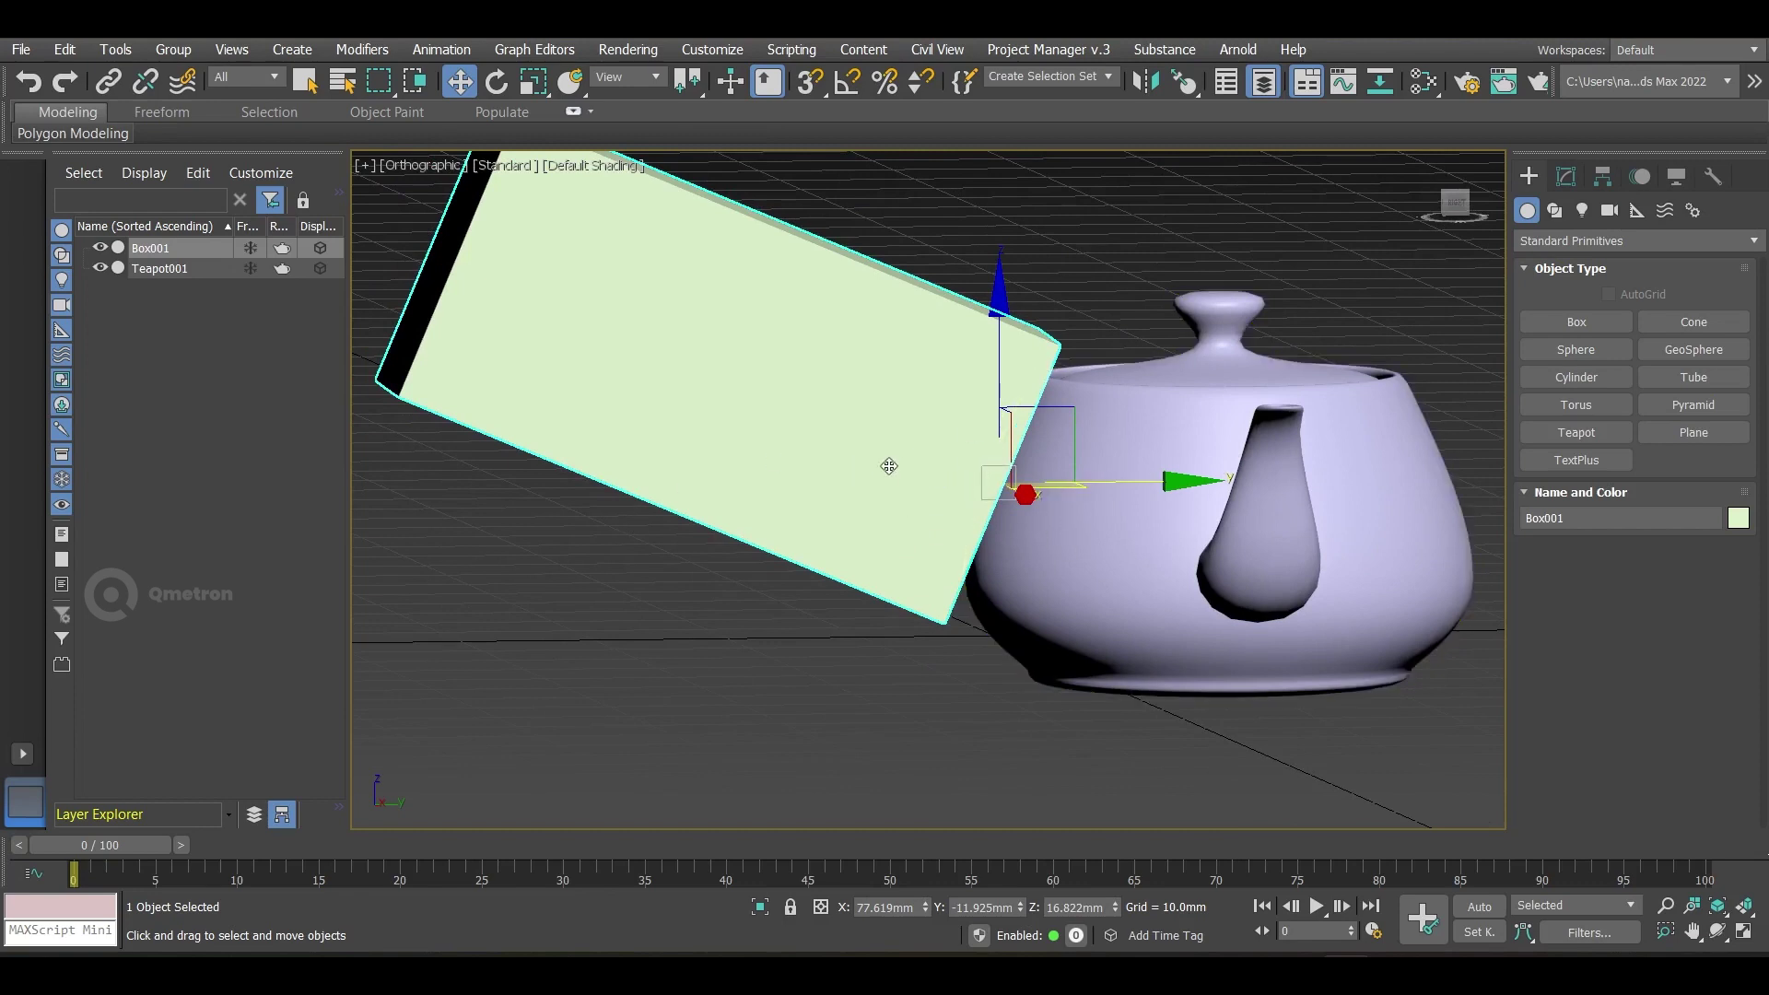
# Step: Undo the box's normal alignment and its selection, and show the box and teapot from the top
pyautogui.hotkey('ctrl', 'z')
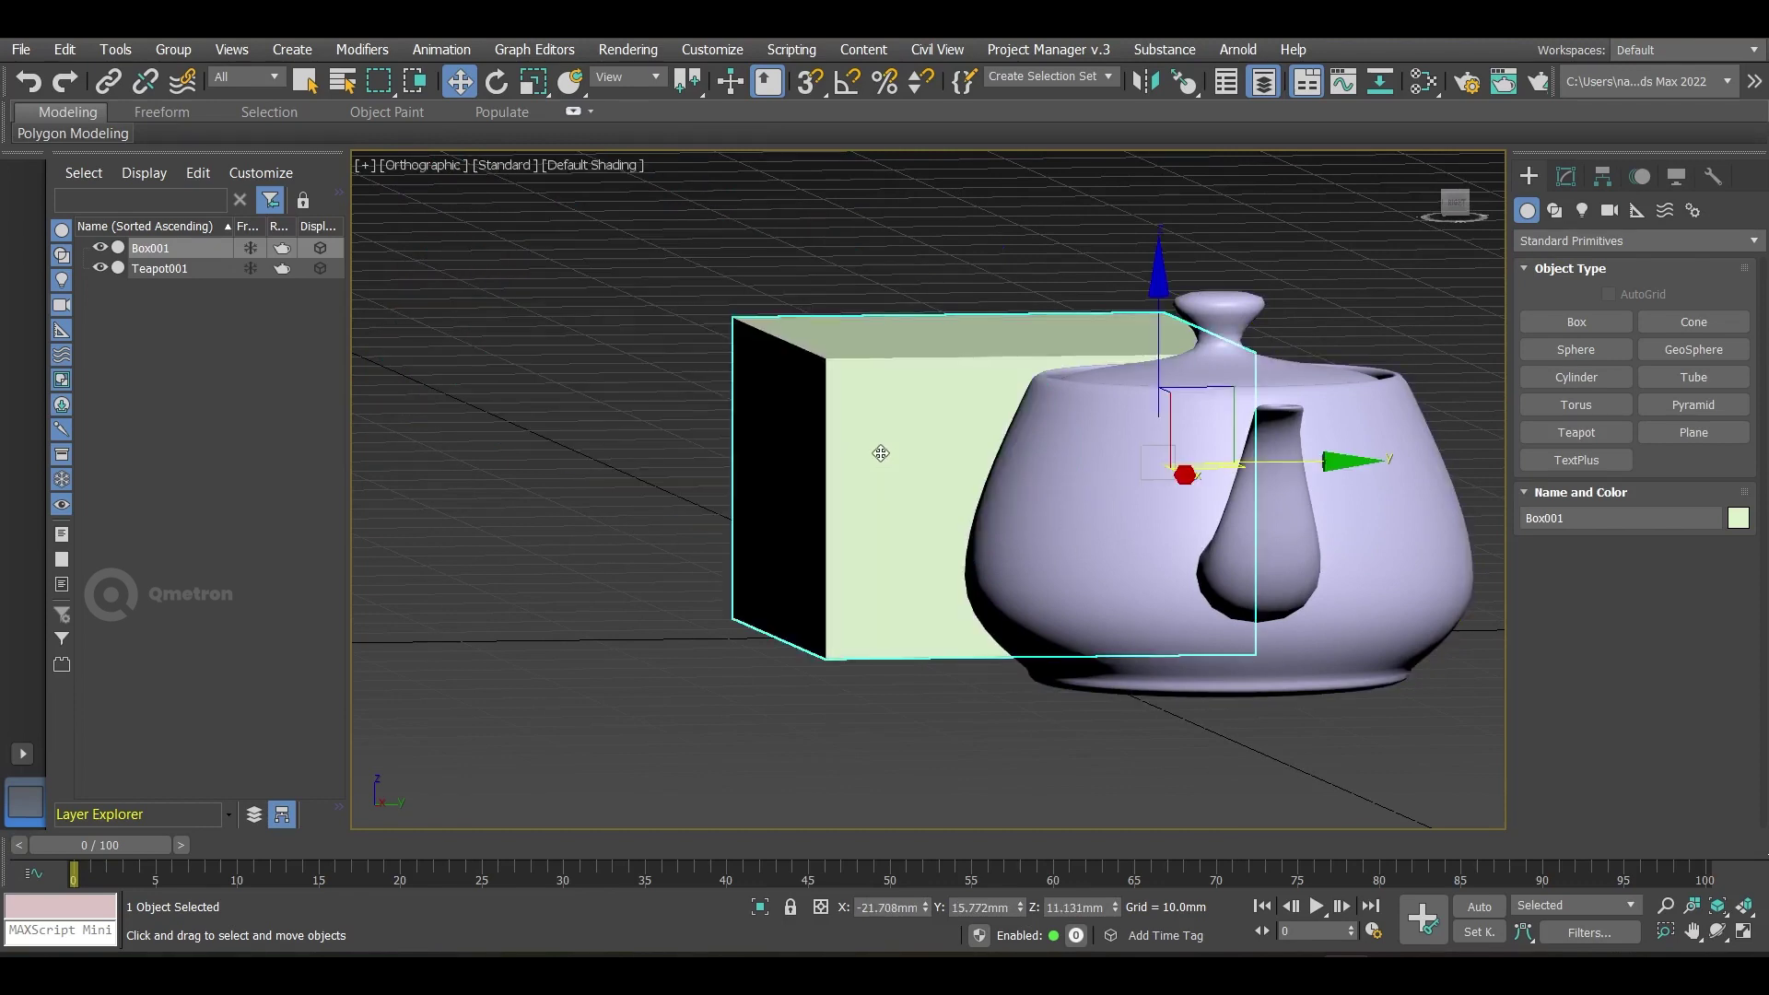
pyautogui.hotkey('ctrl', 'z')
pyautogui.scroll(-5, 881, 453)
pyautogui.keyDown('alt'); pyautogui.moveTo(815, 487); pyautogui.dragTo(970, 611, button='middle'); pyautogui.keyUp('alt')
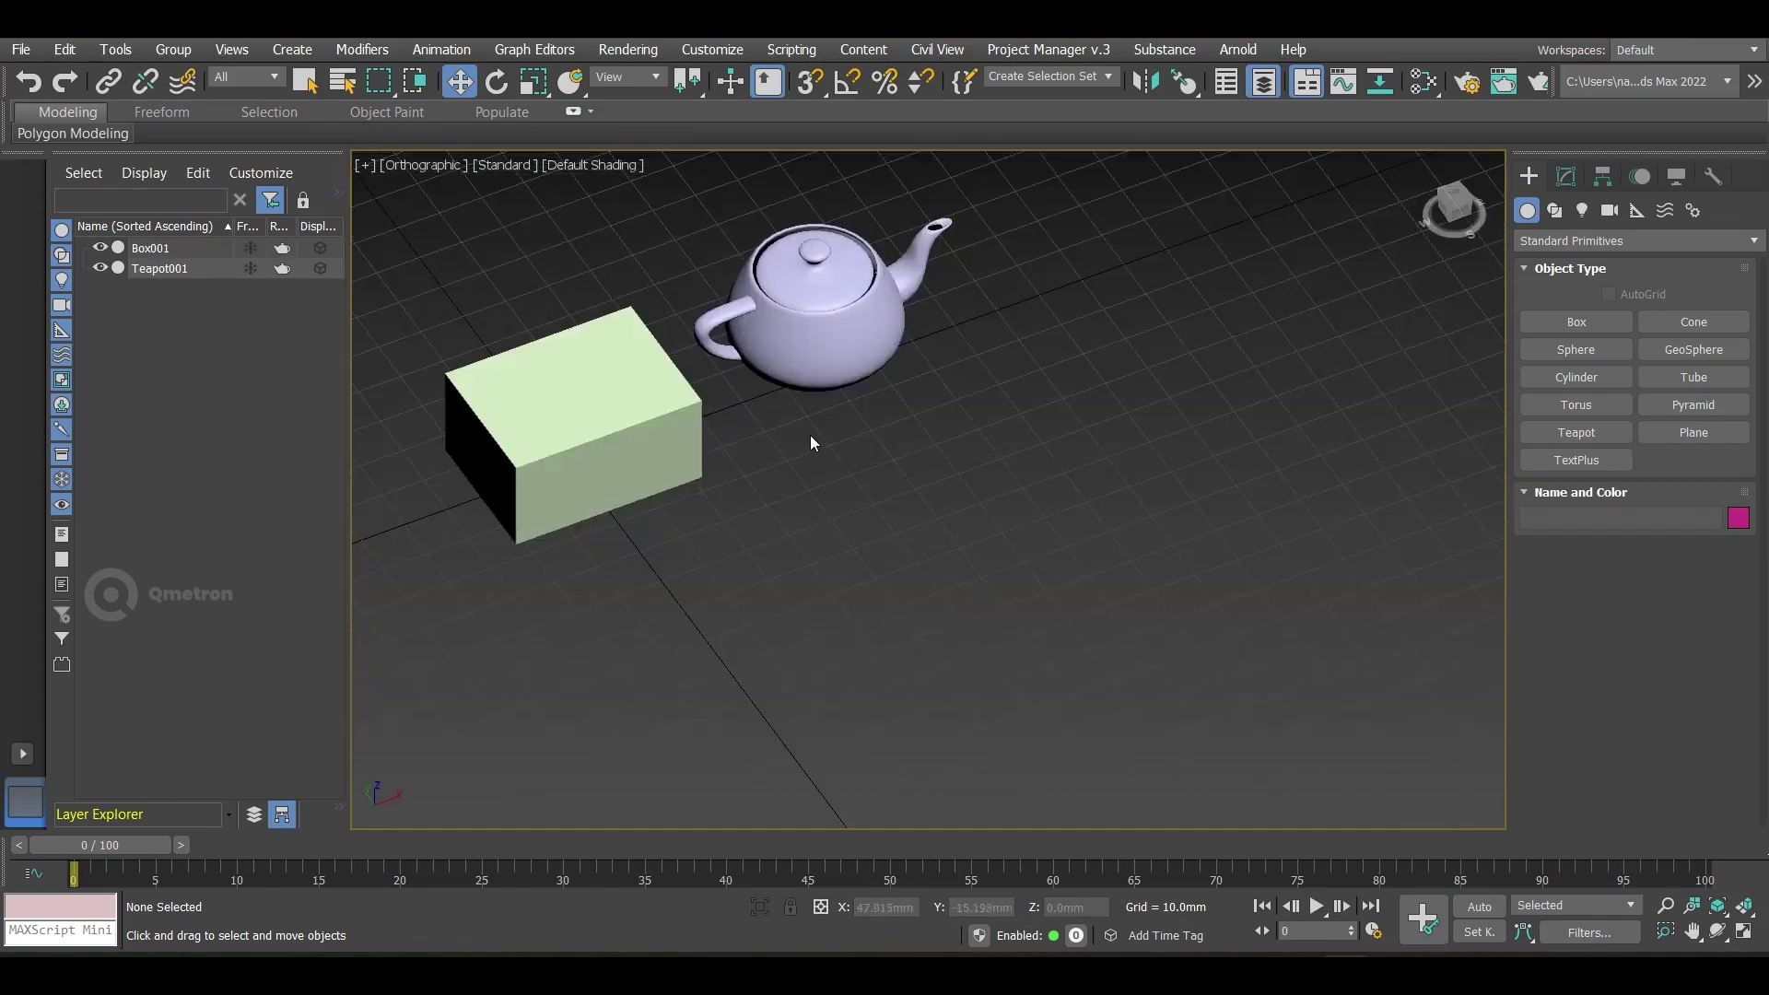
pyautogui.press('t')
pyautogui.scroll(5, 1083, 465)
pyautogui.moveTo(1088, 462); pyautogui.dragTo(958, 468, button='middle')
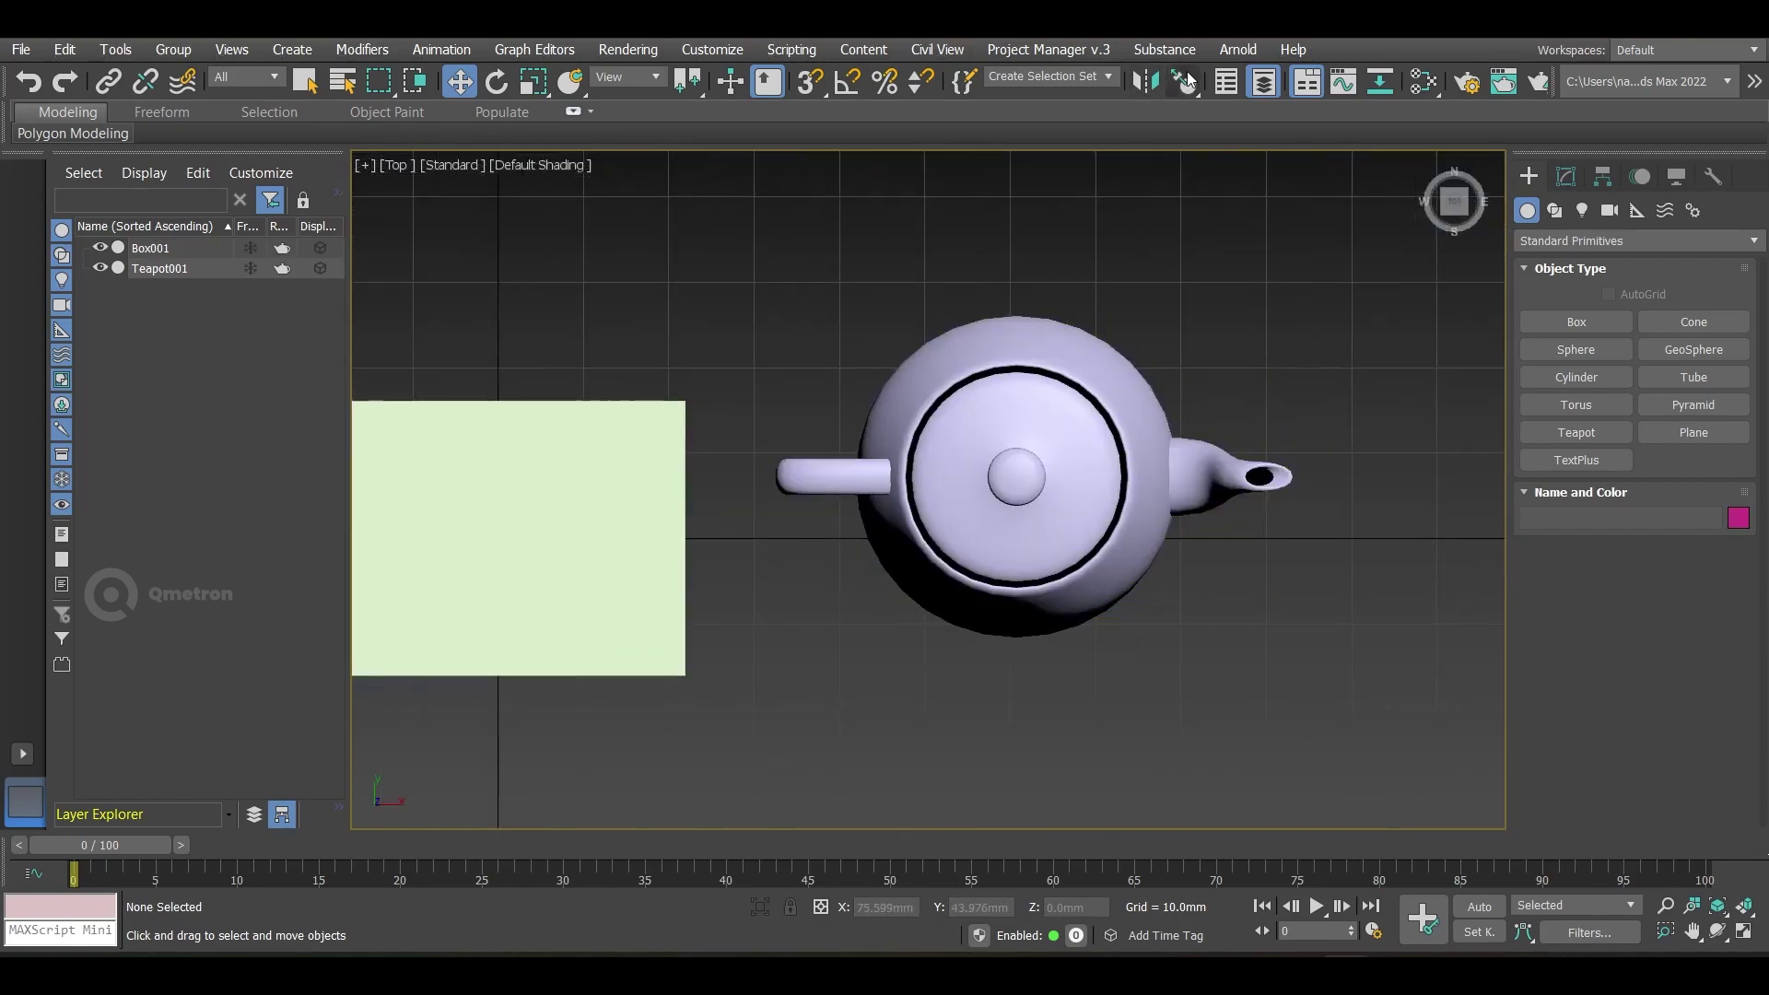
# Step: Use Align to View on the teapot and preview the alignment along its X, Y and Z axes
pyautogui.moveTo(1187, 71); pyautogui.dragTo(1189, 295)
pyautogui.click(930, 519)
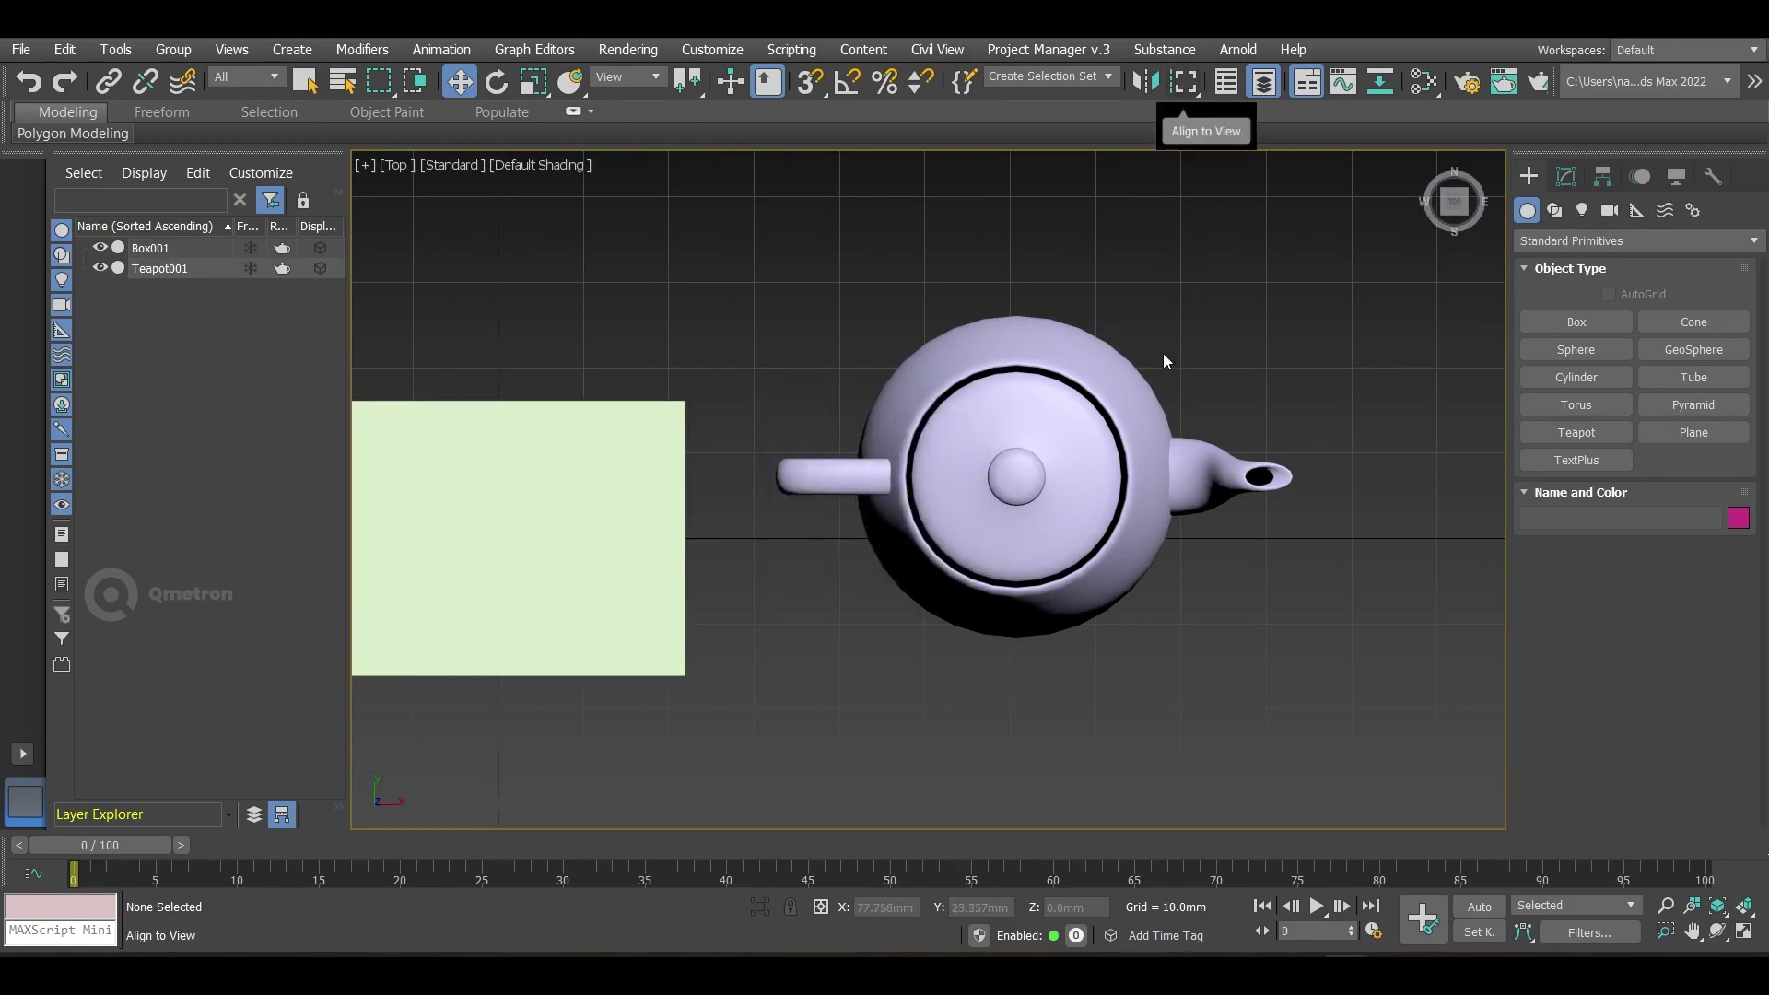
pyautogui.scroll(-5, 1263, 351)
pyautogui.moveTo(1232, 366); pyautogui.dragTo(1045, 379, button='middle')
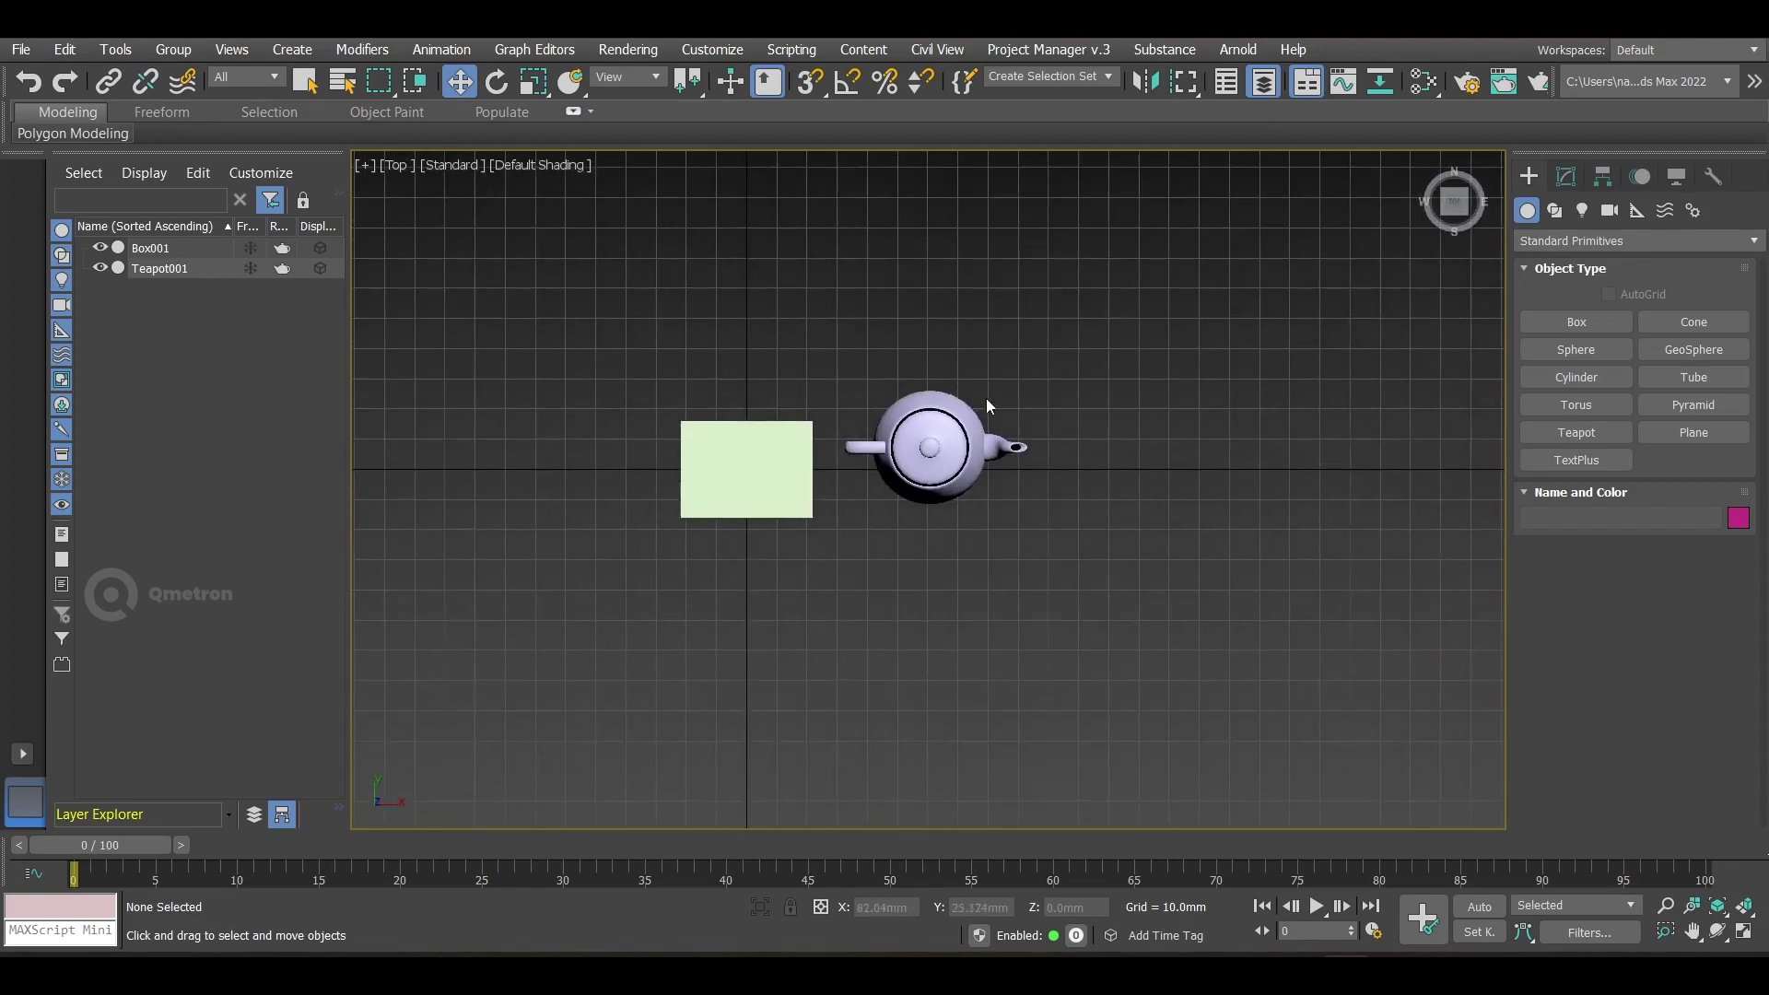
pyautogui.click(955, 420)
pyautogui.click(1182, 85)
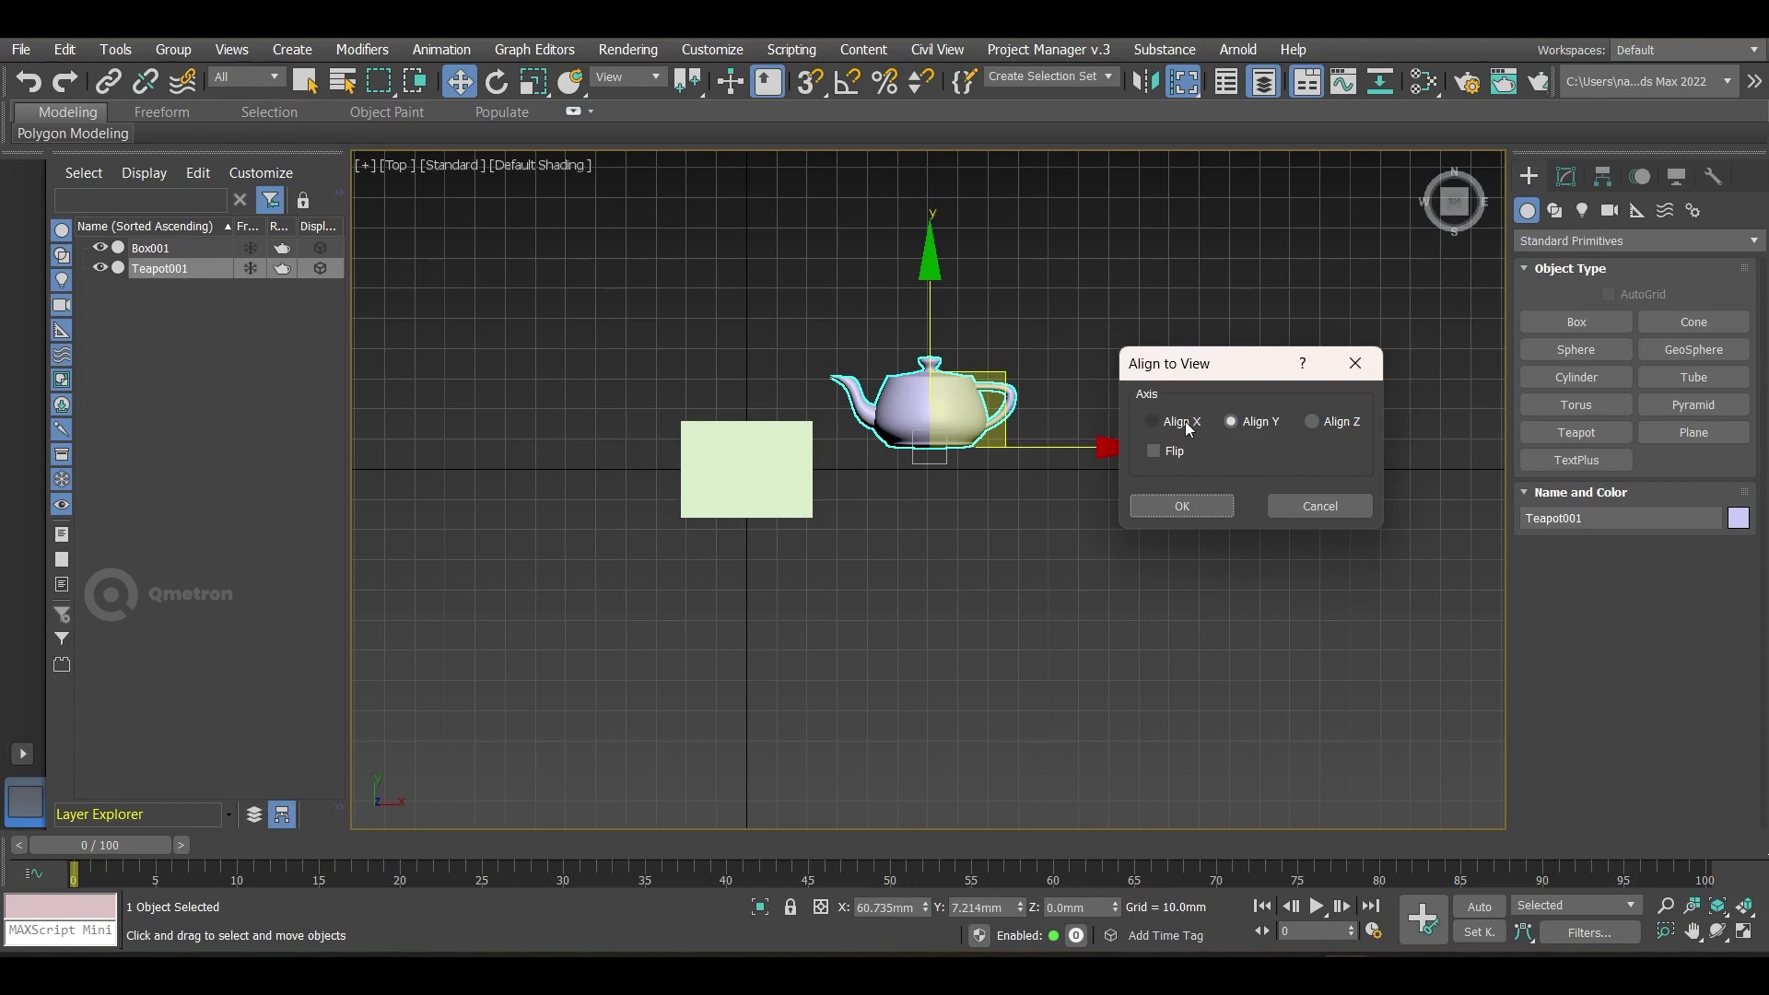
pyautogui.click(1153, 422)
pyautogui.click(1249, 422)
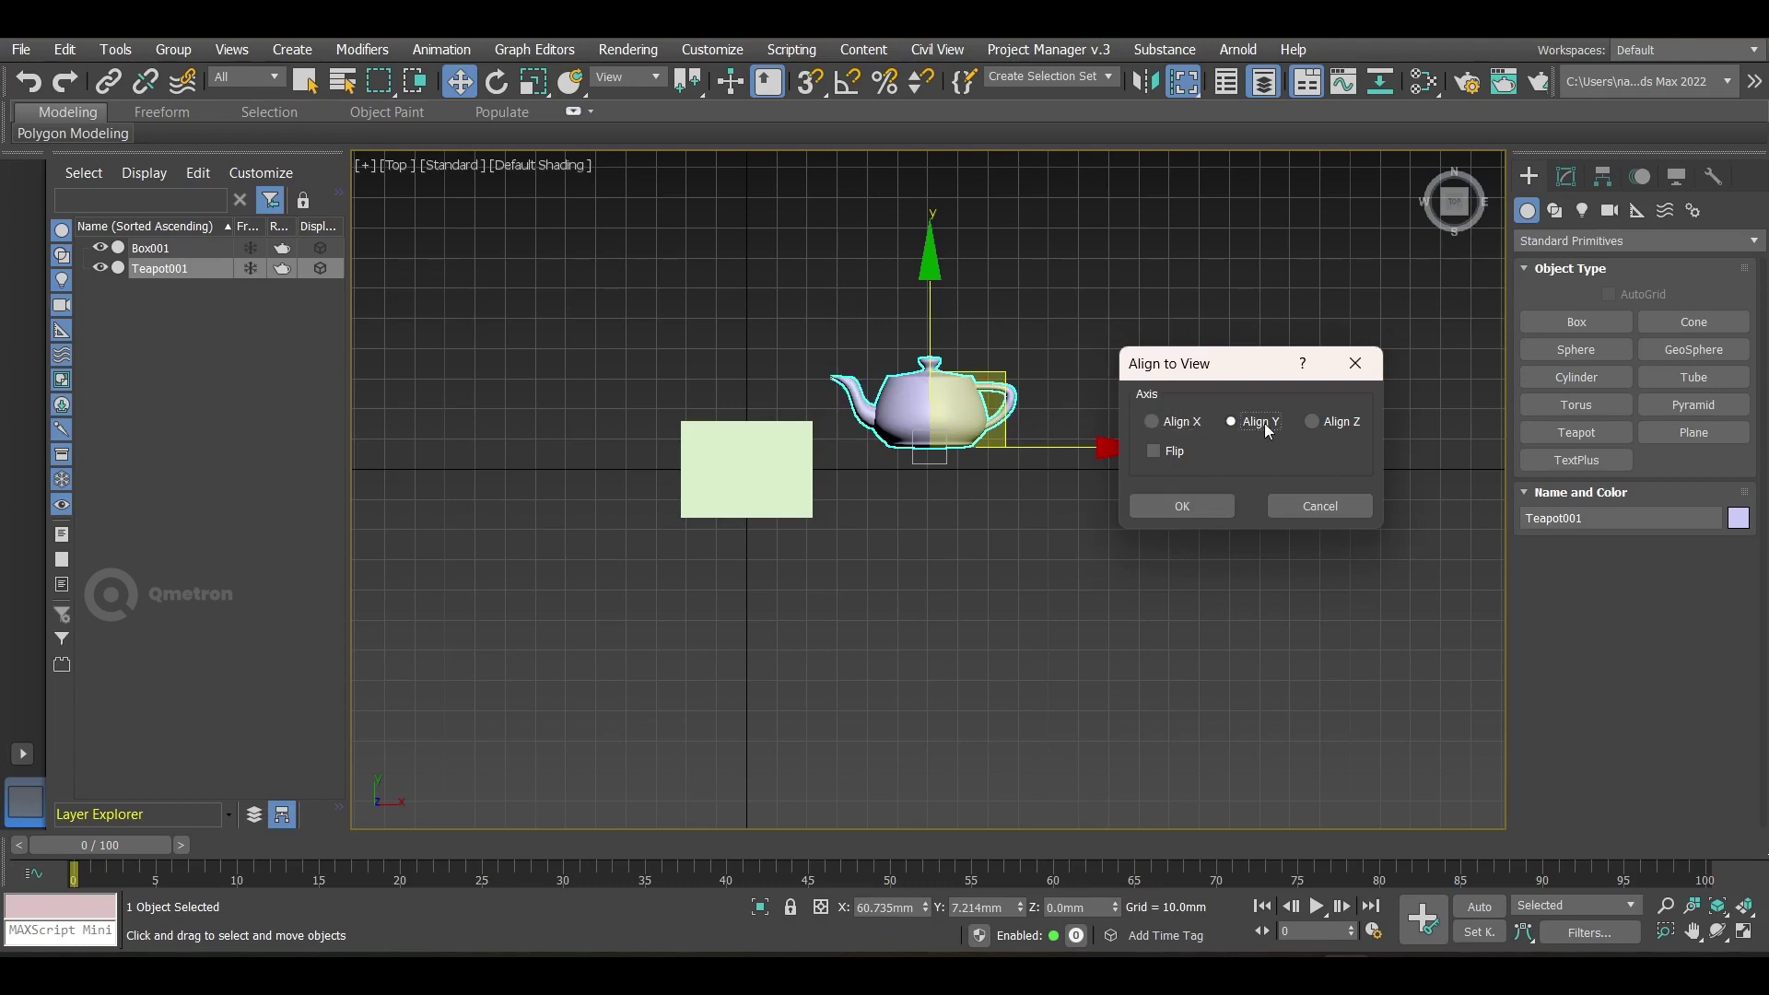
pyautogui.click(1314, 426)
# Step: Preview the teapot's view alignment with Flip along Z, Y and X, turn Flip off, and cancel
pyautogui.click(1153, 451)
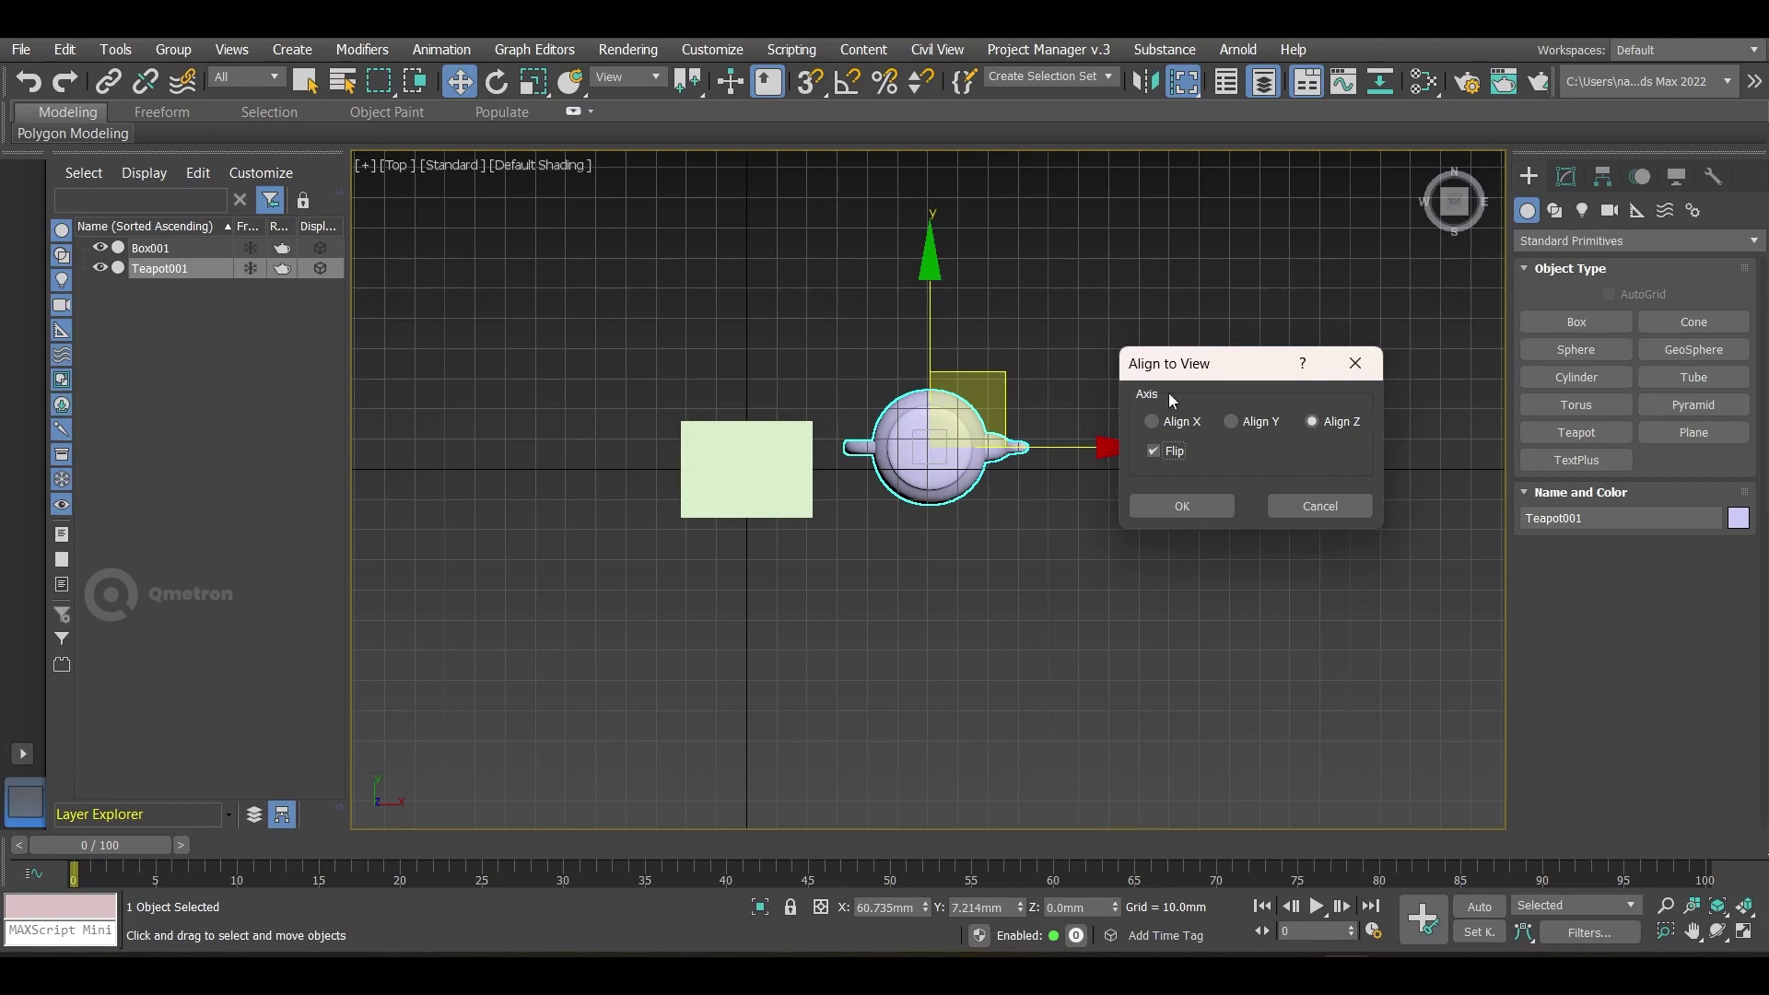
pyautogui.click(1234, 423)
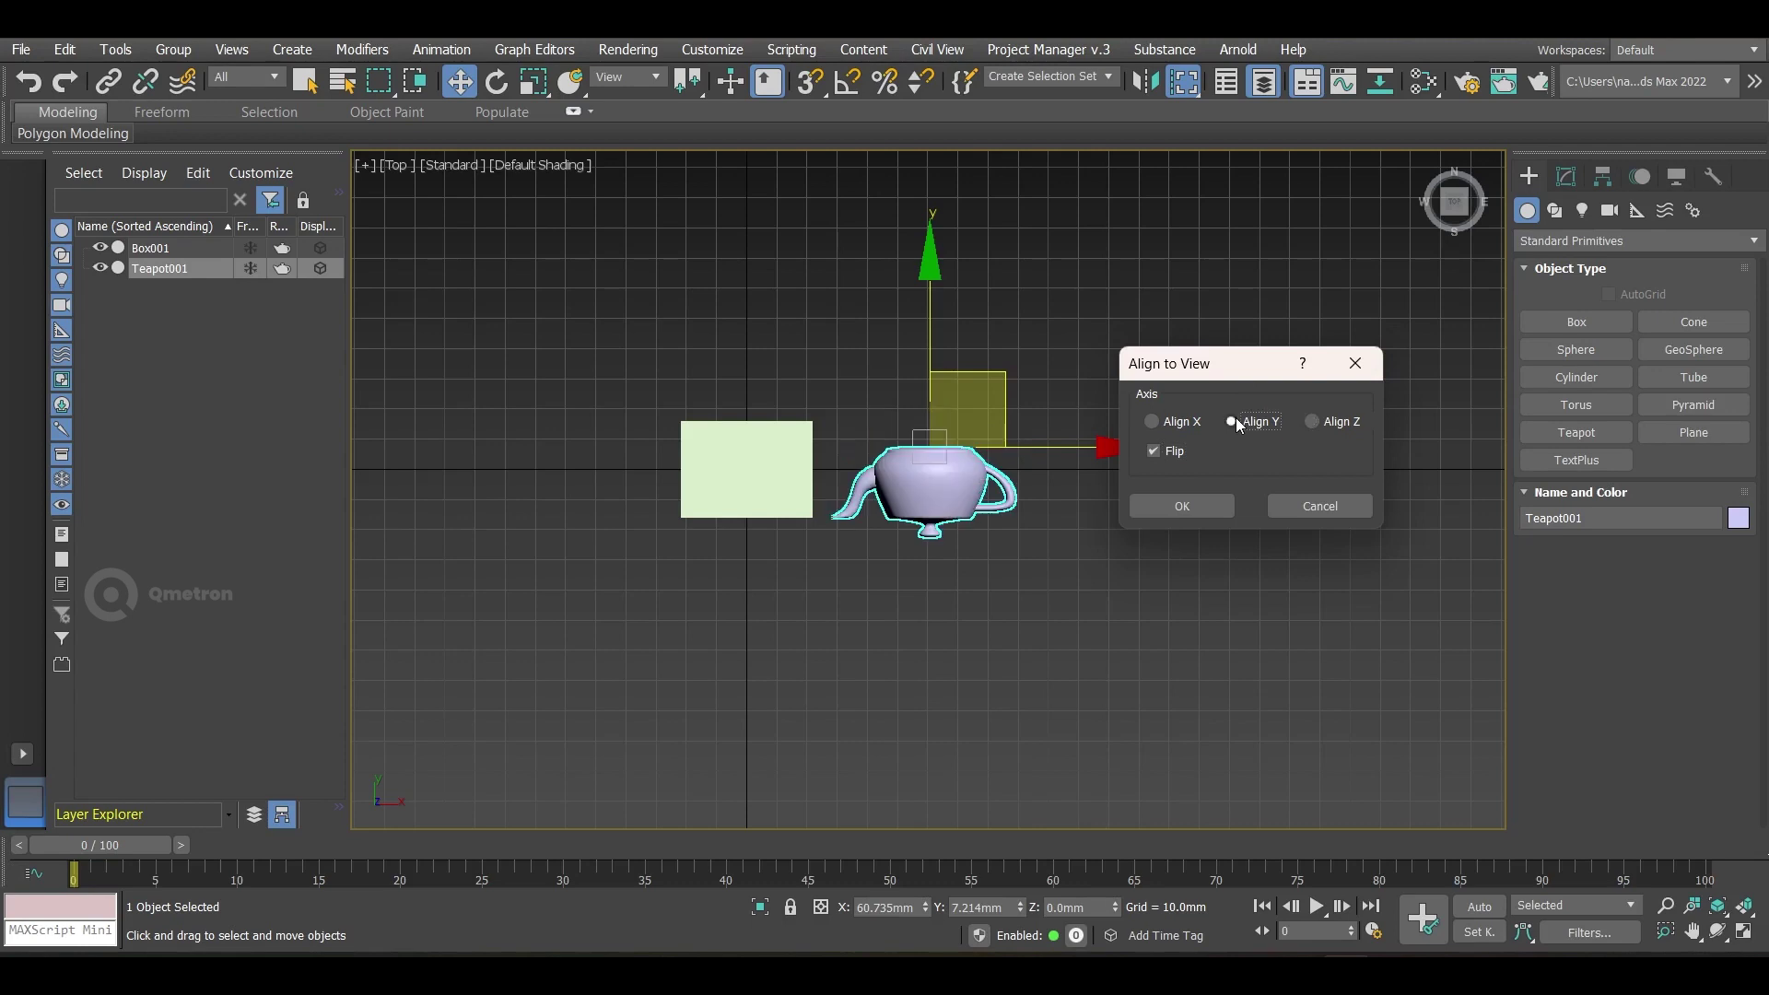
pyautogui.click(1153, 421)
pyautogui.click(1154, 450)
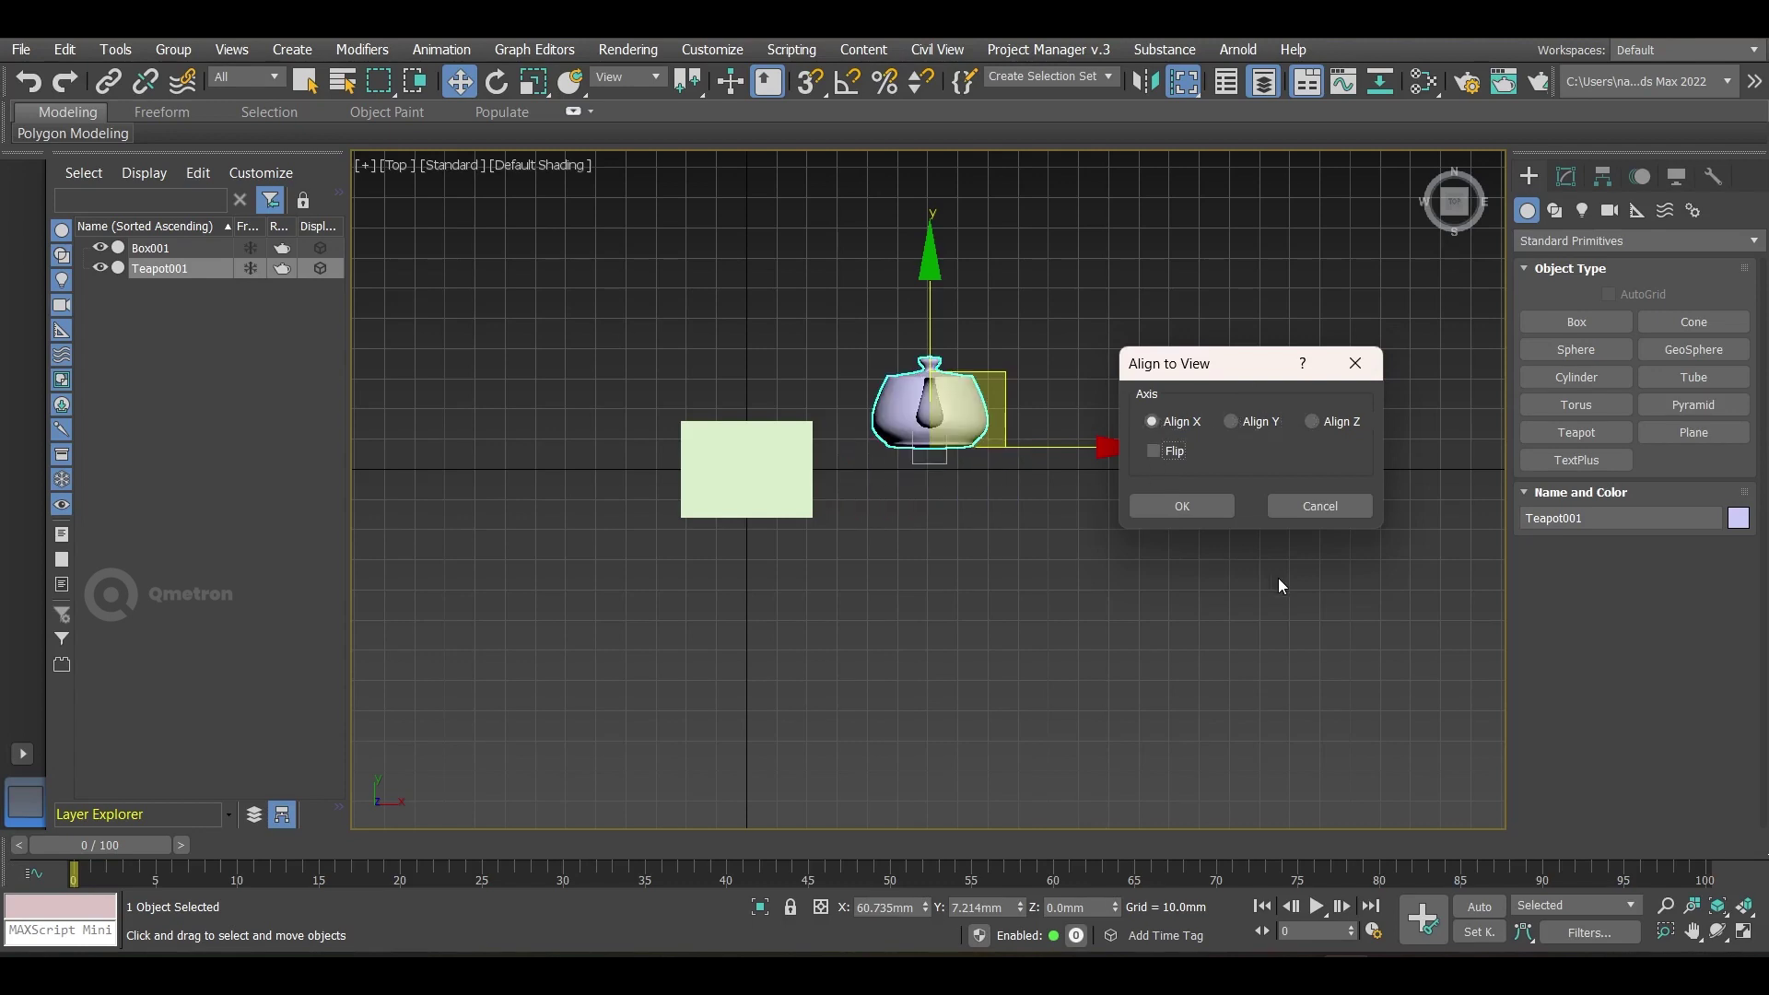
pyautogui.click(1309, 514)
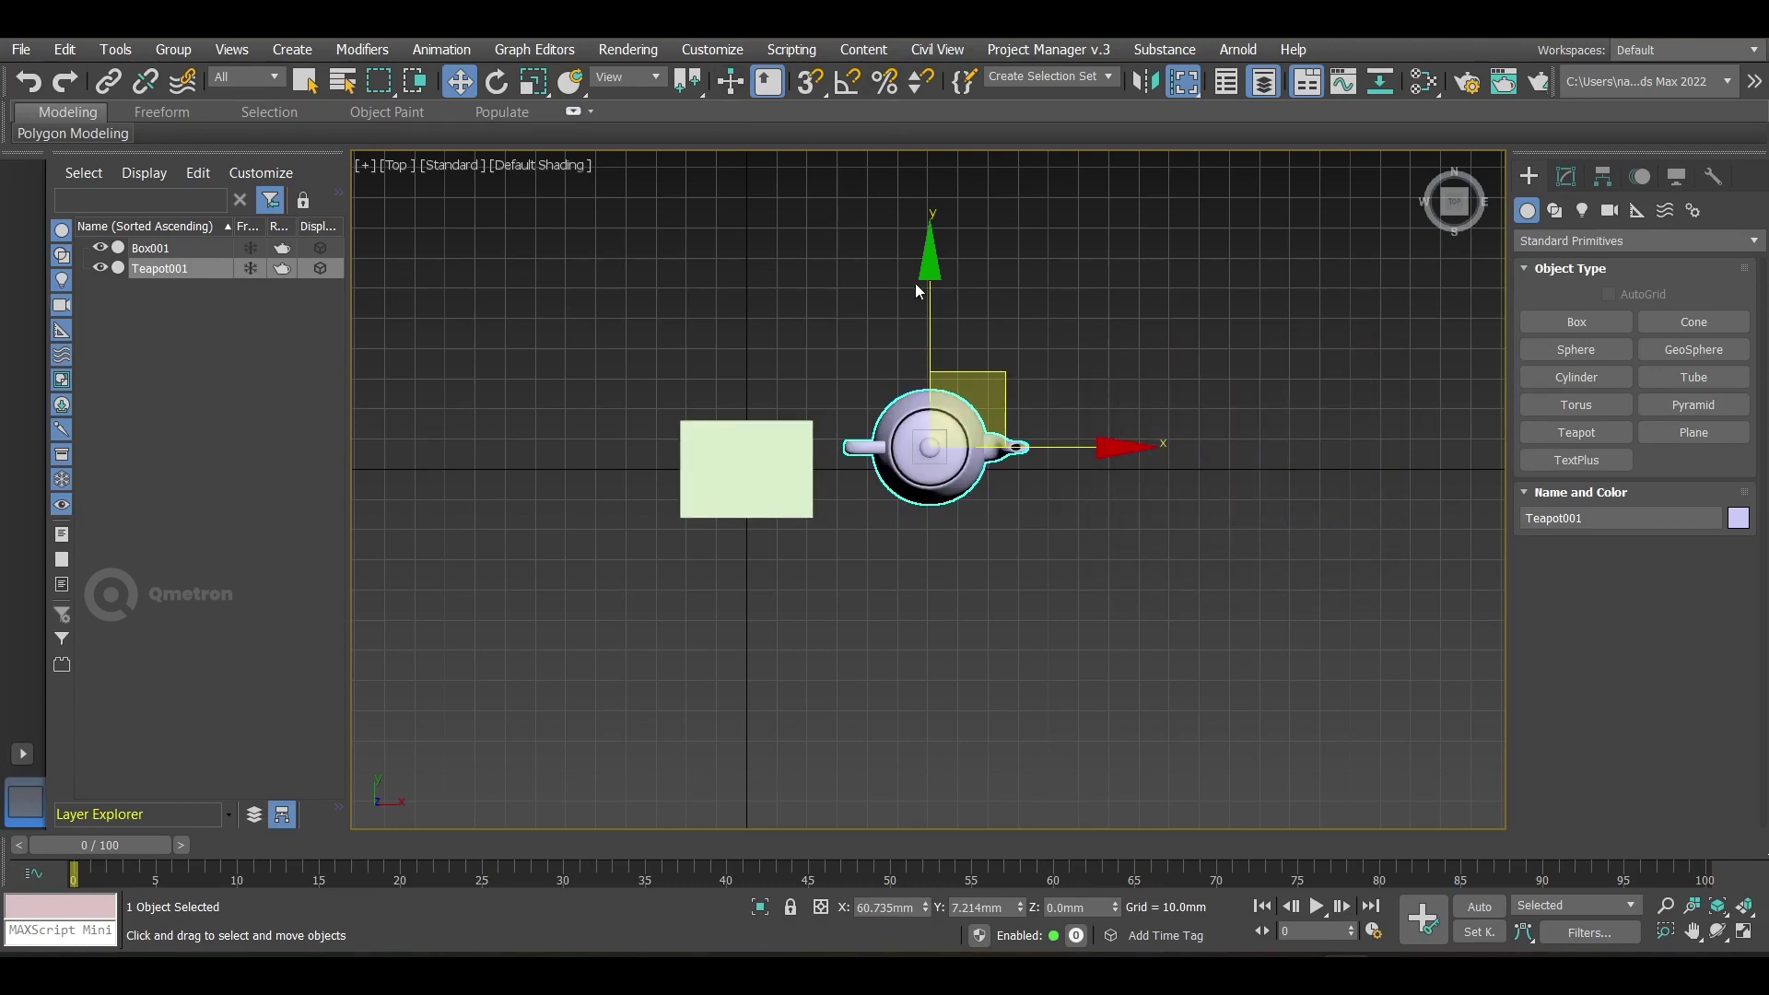
pyautogui.moveTo(1194, 84); pyautogui.dragTo(1188, 109)
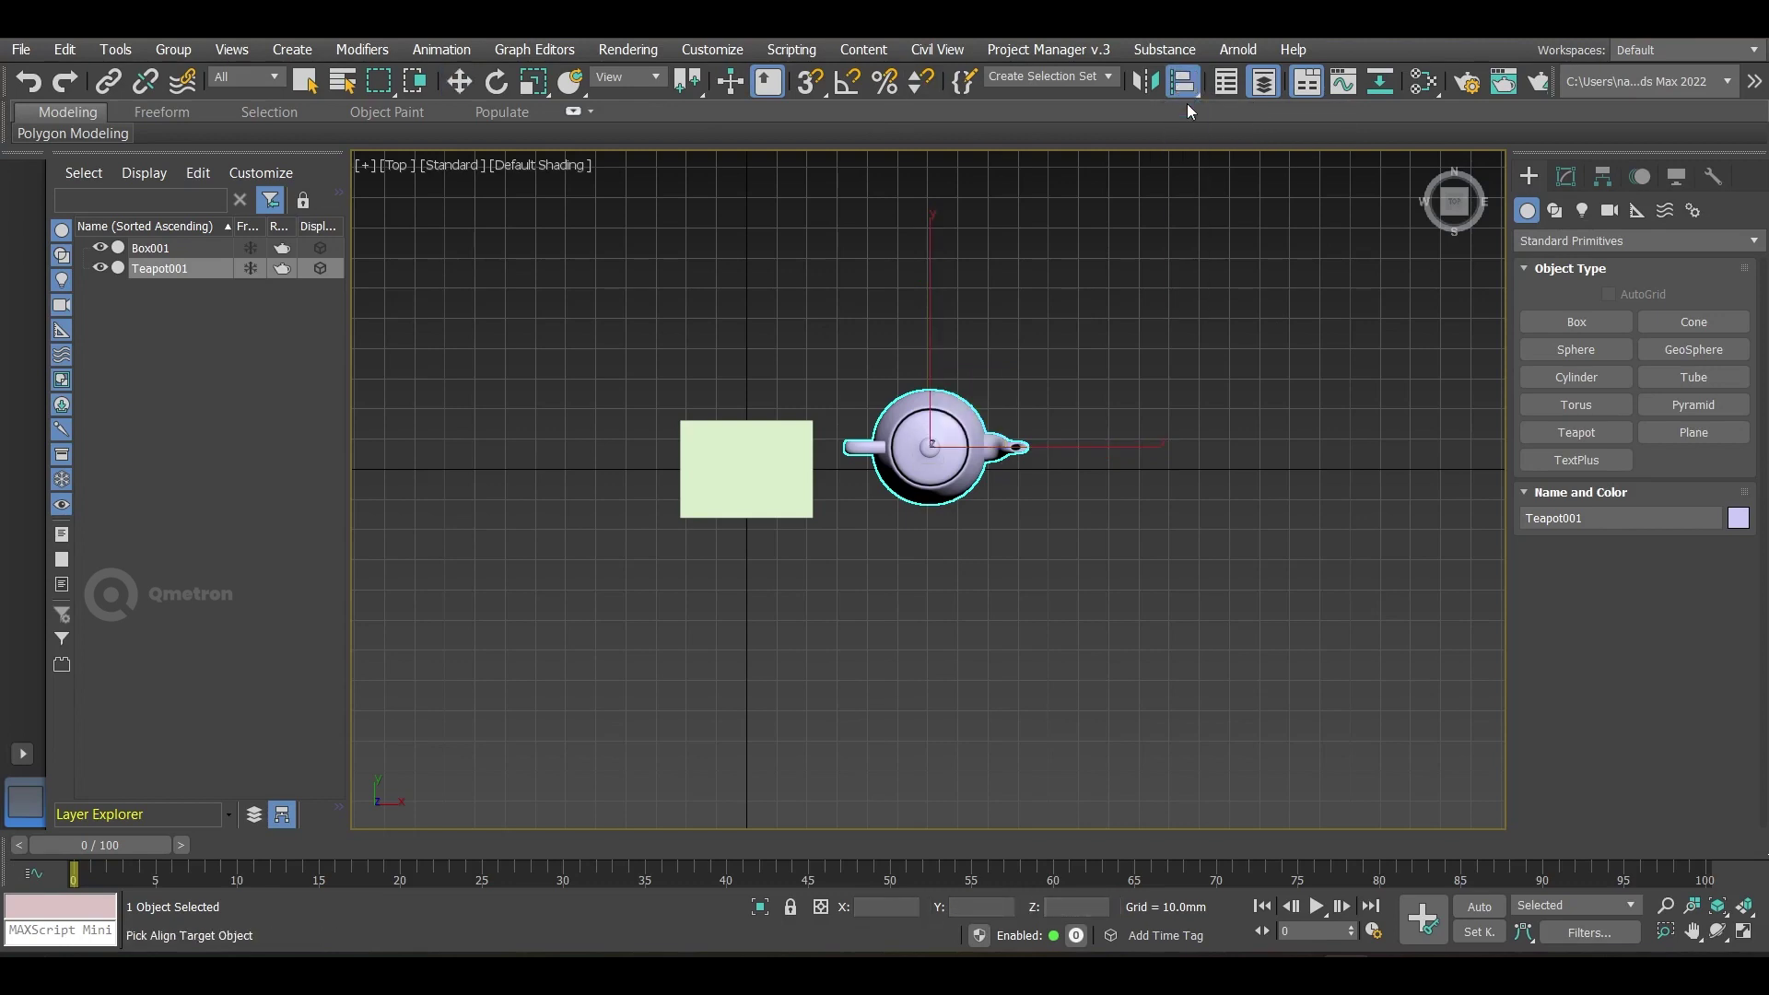
pyautogui.press('Escape')
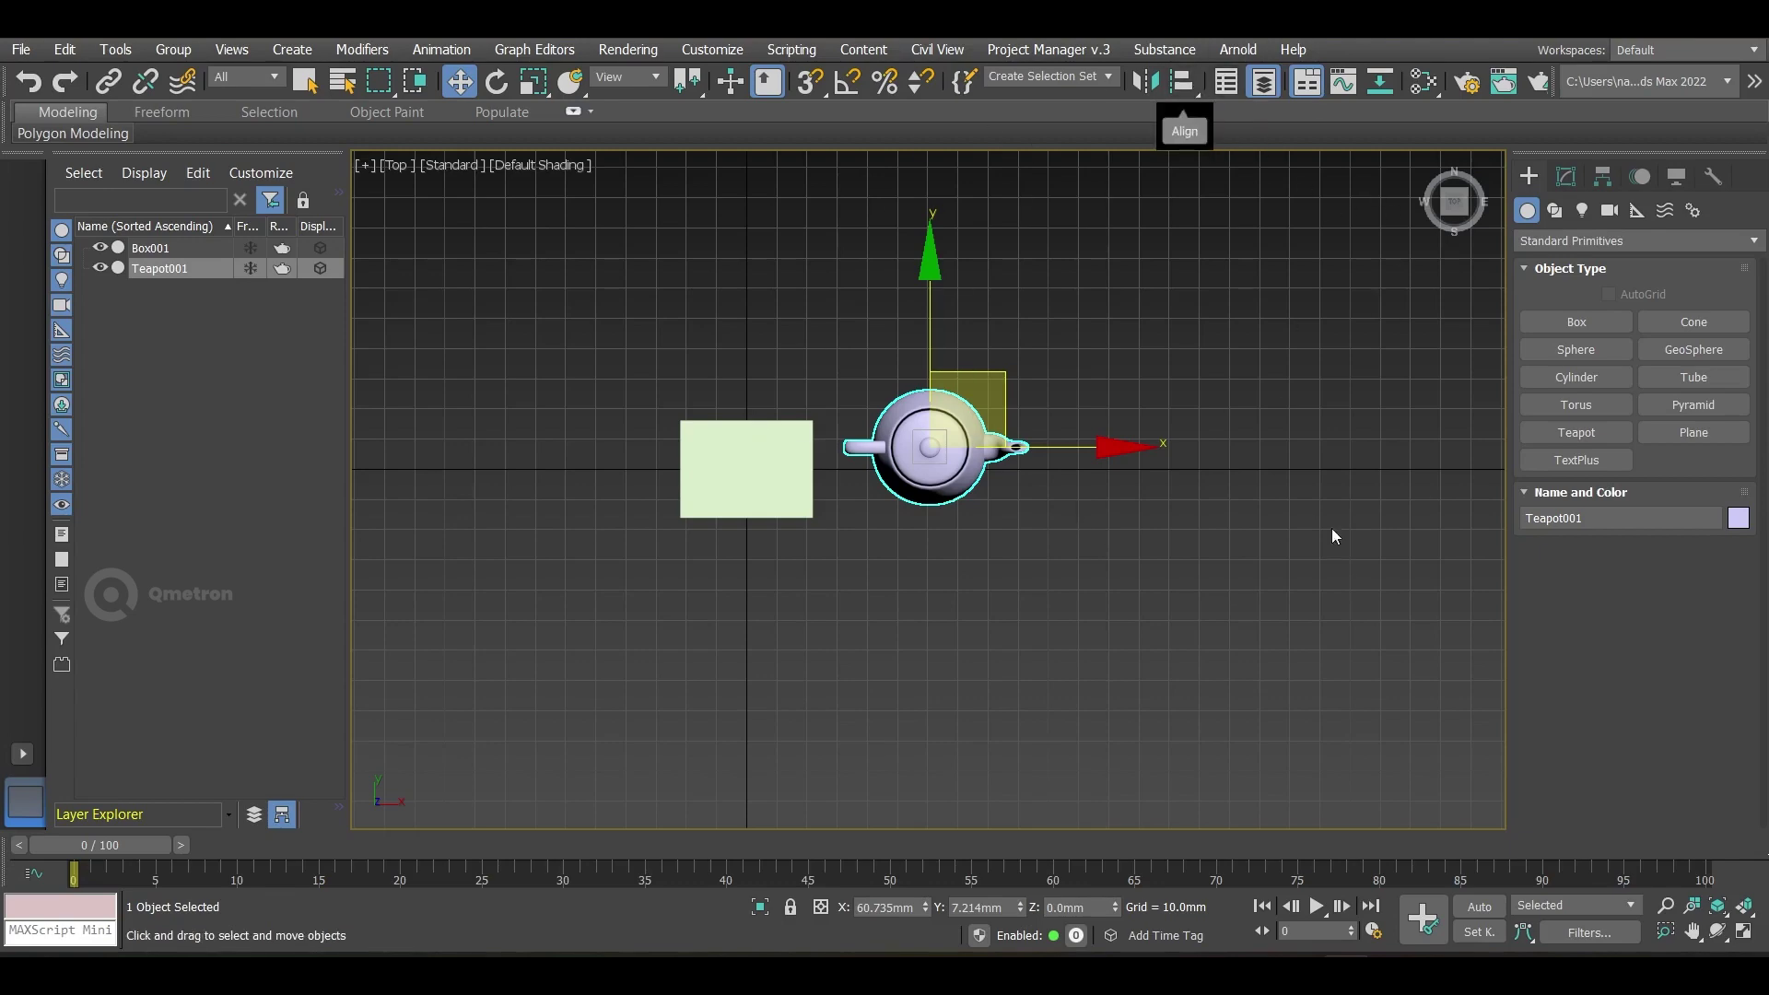
# Step: Try Select and Place by attaching the teapot to the surfaces of the box
pyautogui.keyDown('alt'); pyautogui.moveTo(1016, 632); pyautogui.dragTo(885, 547, button='middle'); pyautogui.keyUp('alt')
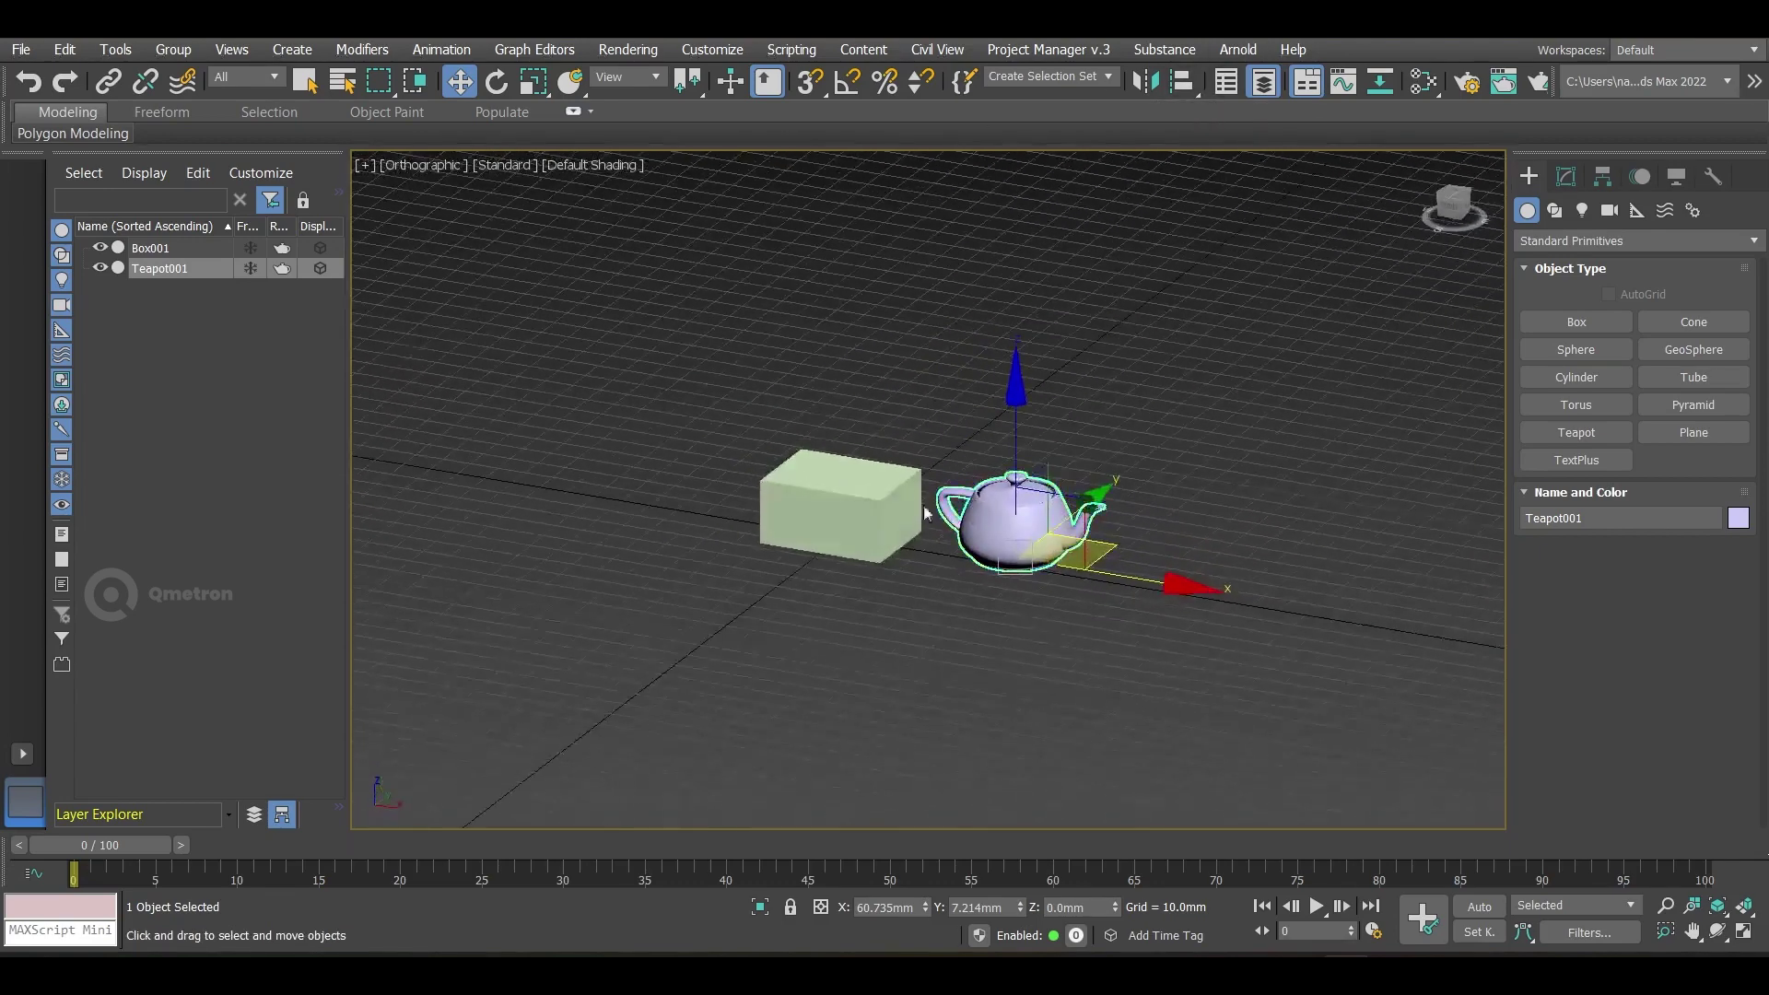
pyautogui.scroll(6, 761, 548)
pyautogui.scroll(2, 761, 548)
pyautogui.moveTo(817, 434); pyautogui.dragTo(894, 398, button='middle')
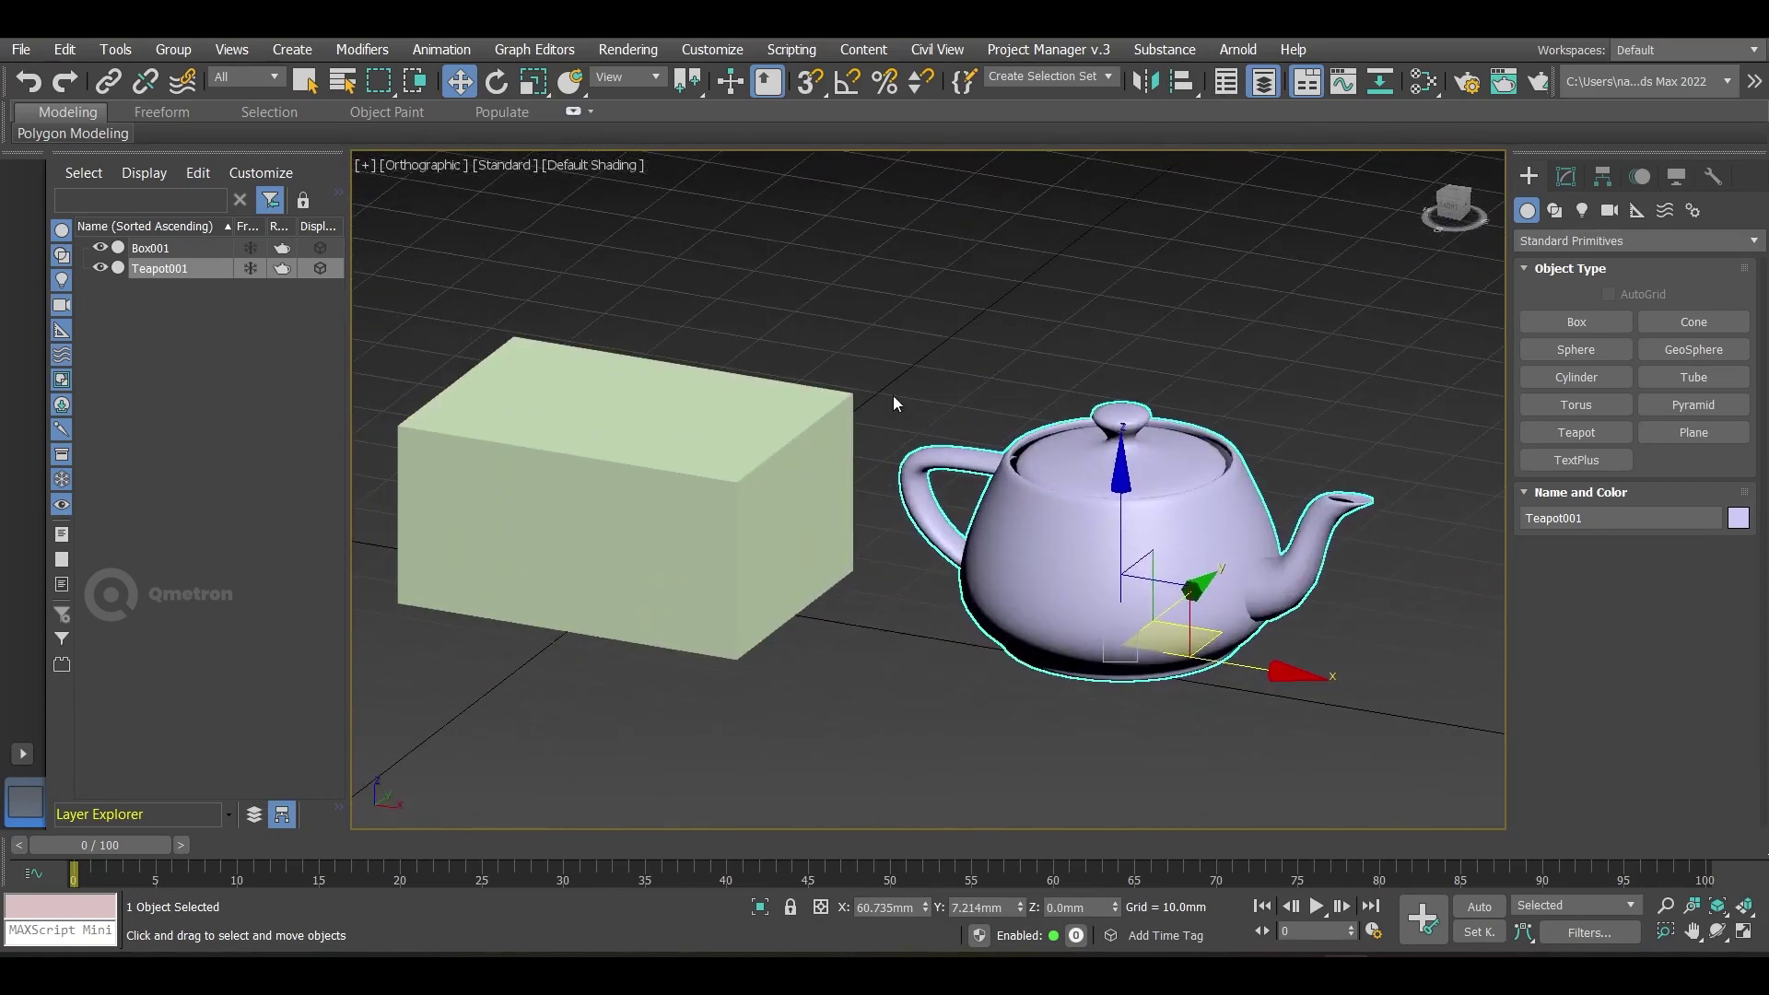
pyautogui.click(567, 85)
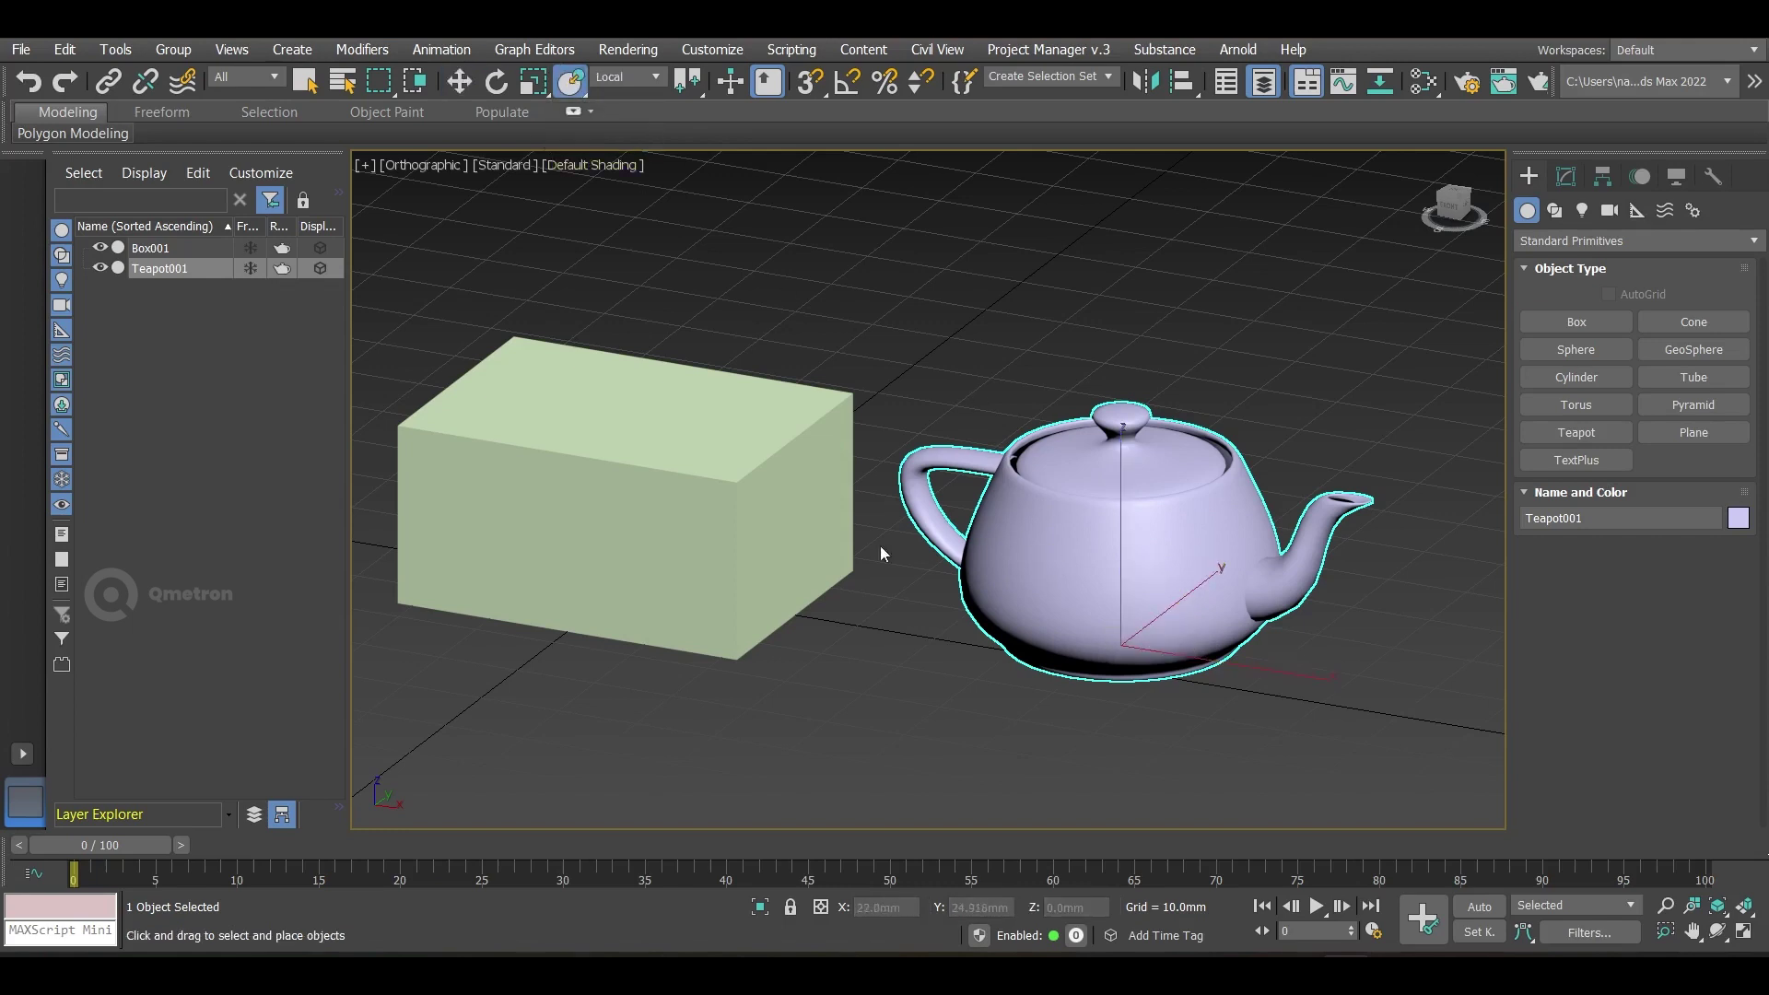
pyautogui.keyDown('alt'); pyautogui.moveTo(828, 640); pyautogui.dragTo(887, 643, button='middle'); pyautogui.keyUp('alt')
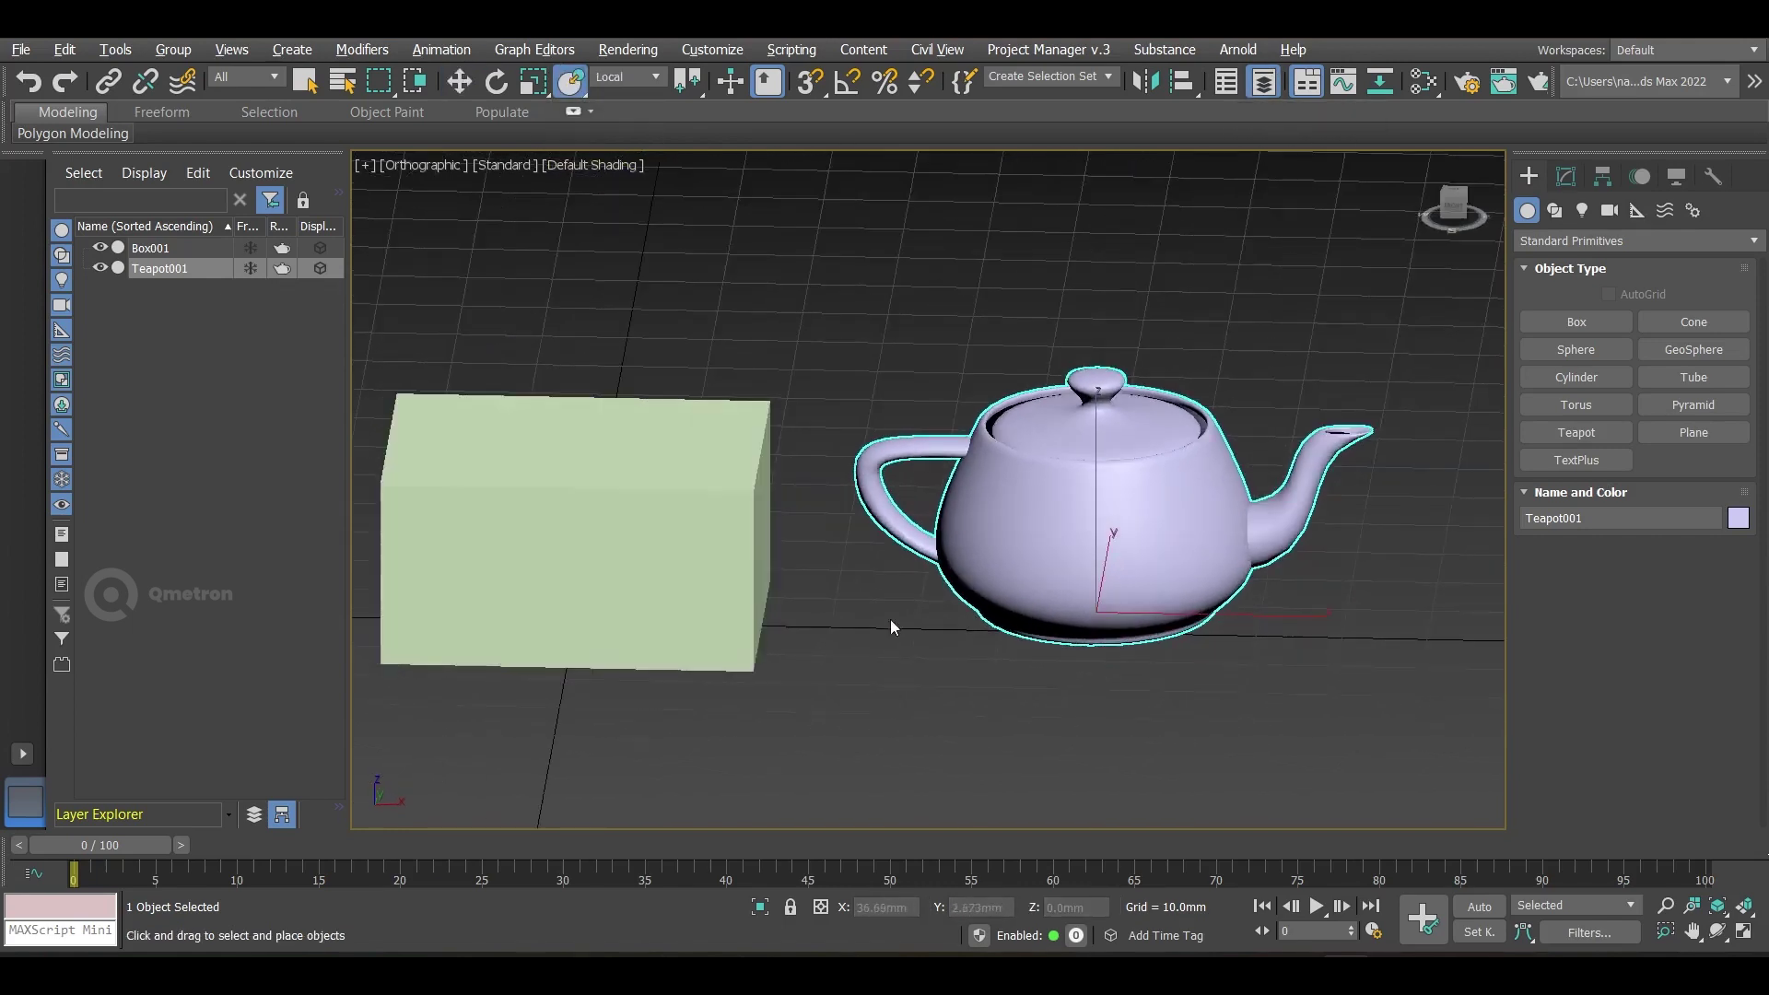
pyautogui.moveTo(1049, 608); pyautogui.dragTo(509, 529)
pyautogui.keyDown('alt'); pyautogui.moveTo(511, 529); pyautogui.dragTo(660, 496, button='middle'); pyautogui.keyUp('alt')
pyautogui.moveTo(1031, 295); pyautogui.dragTo(828, 424)
pyautogui.keyDown('alt'); pyautogui.moveTo(828, 424); pyautogui.dragTo(907, 468, button='middle'); pyautogui.keyUp('alt')
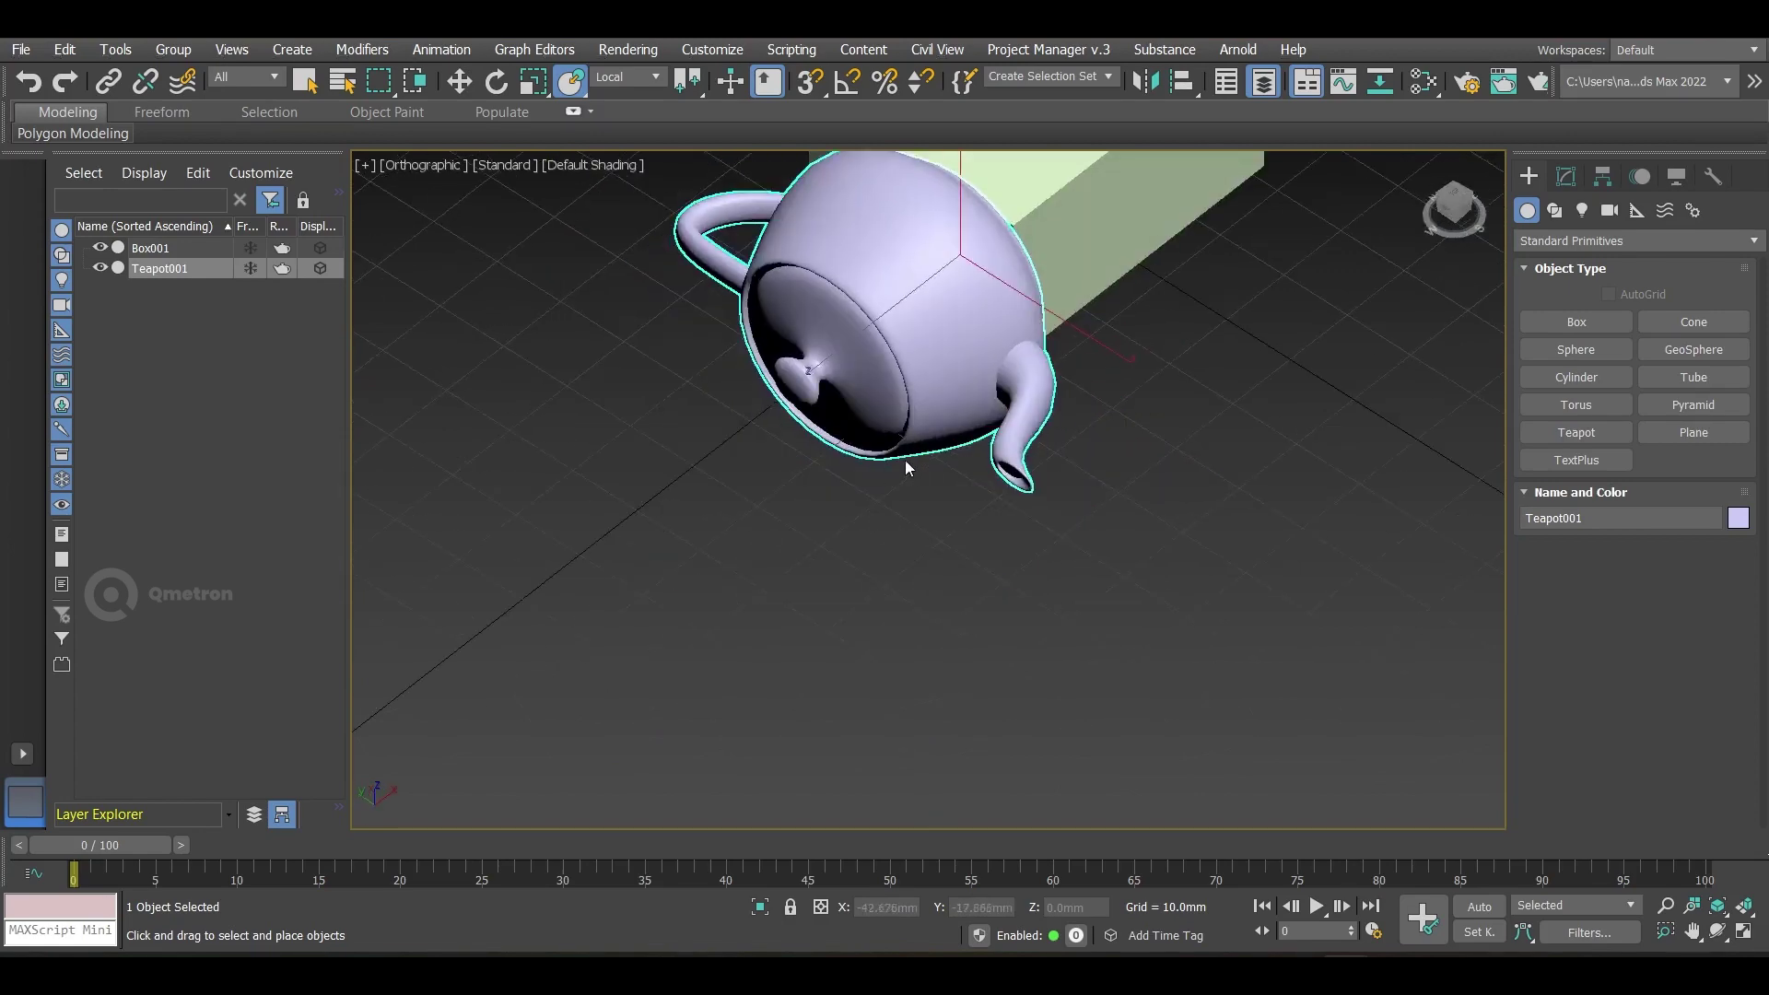
# Step: Undo the teapot's placement on the box and clear the selection
pyautogui.hotkey('ctrl', 'z')
pyautogui.hotkey('ctrl', 'z')
pyautogui.click(1175, 451)
pyautogui.scroll(-5, 1175, 451)
pyautogui.moveTo(1175, 450); pyautogui.dragTo(805, 411, button='middle')
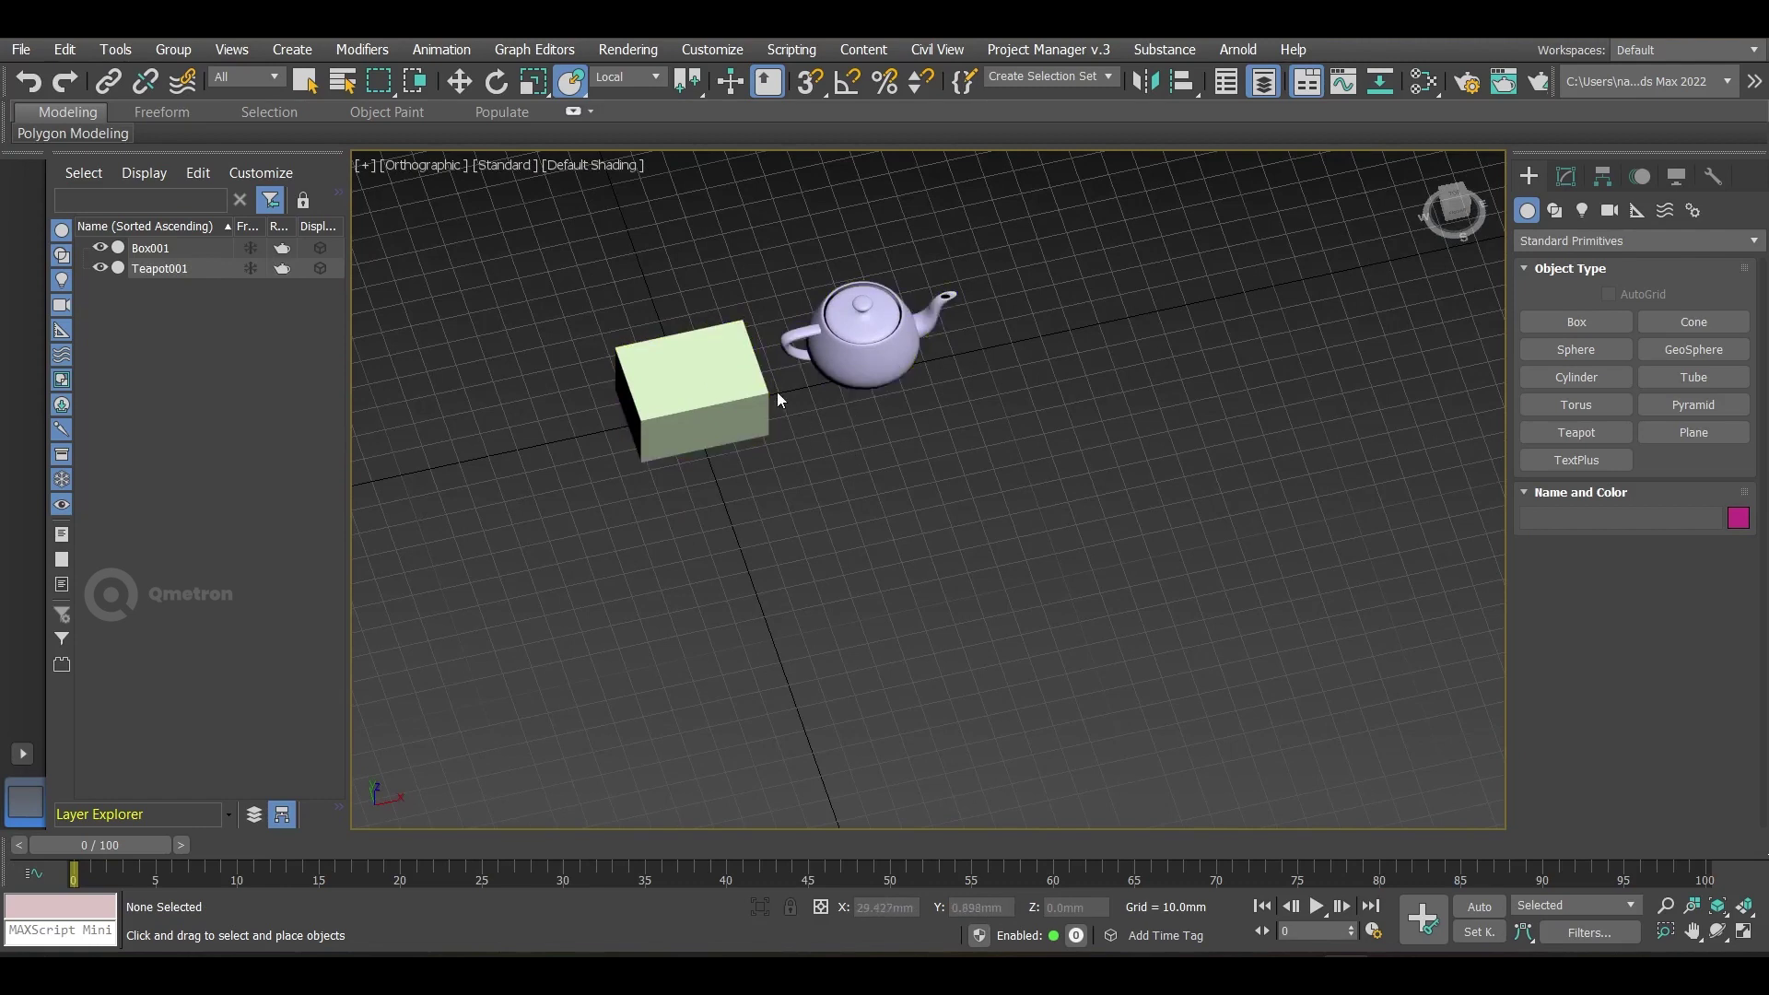
pyautogui.moveTo(735, 247); pyautogui.dragTo(749, 373, button='middle')
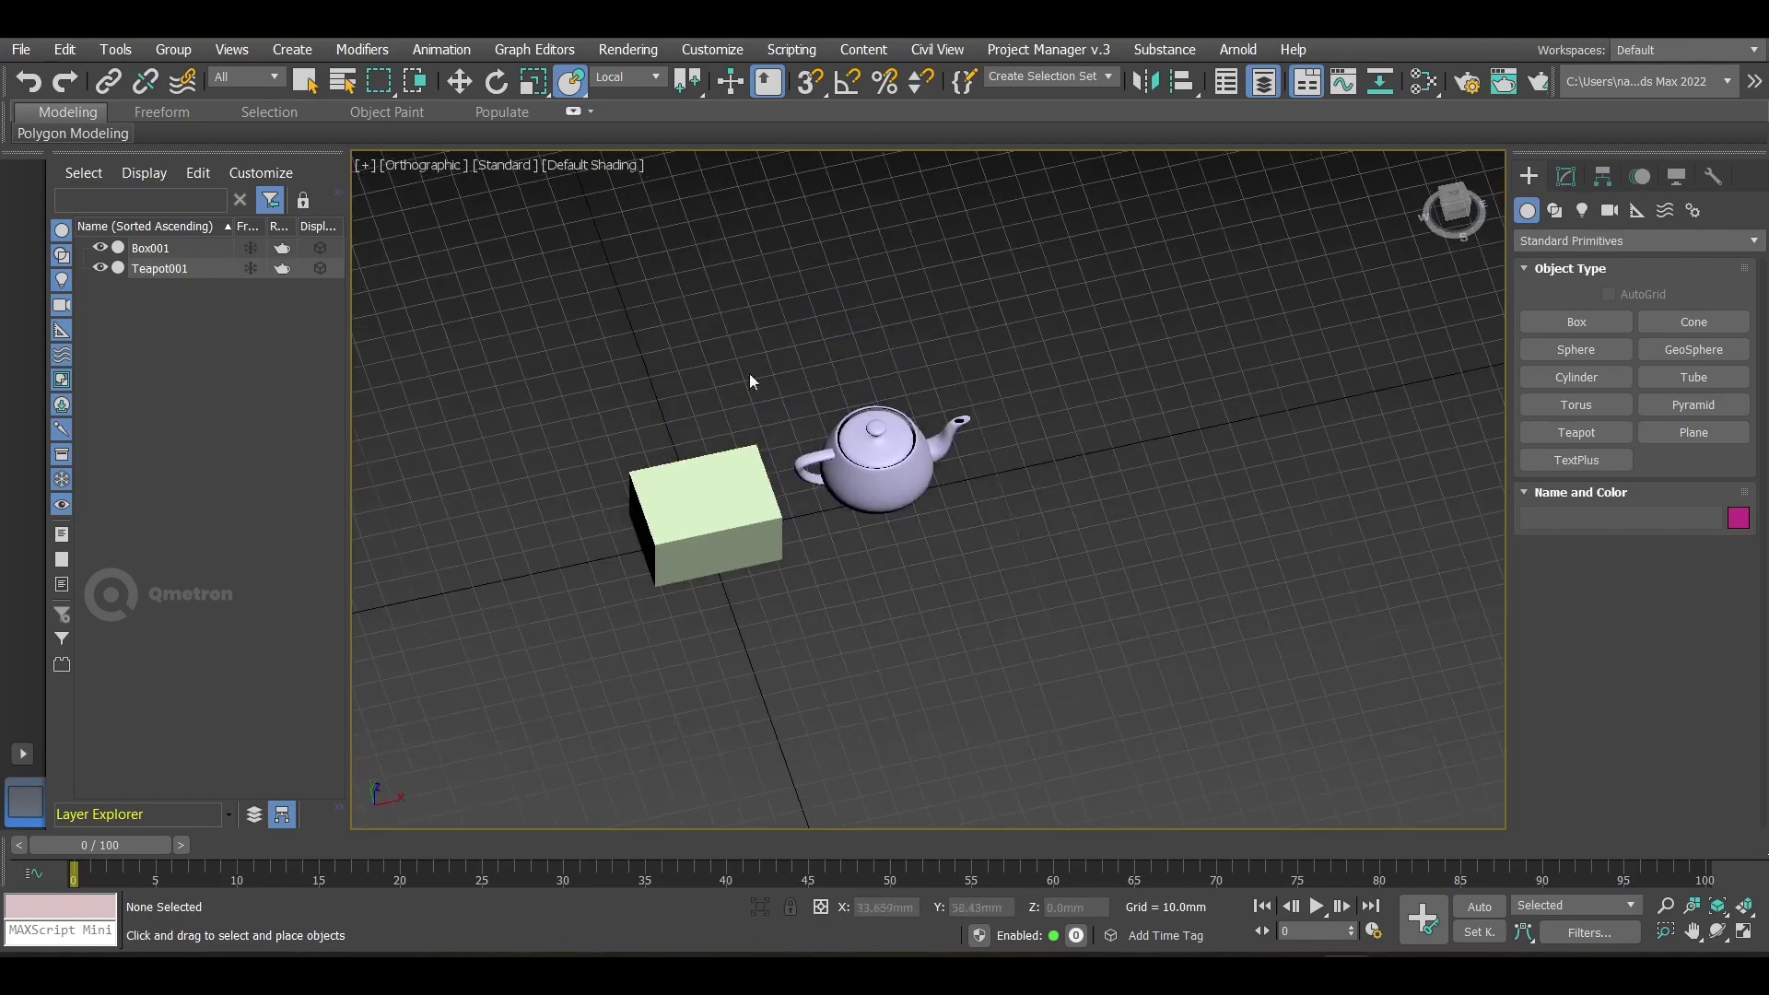
# Step: Place the teapot with its base against the box's long front face using Select and Place
pyautogui.click(571, 83)
pyautogui.scroll(3, 878, 549)
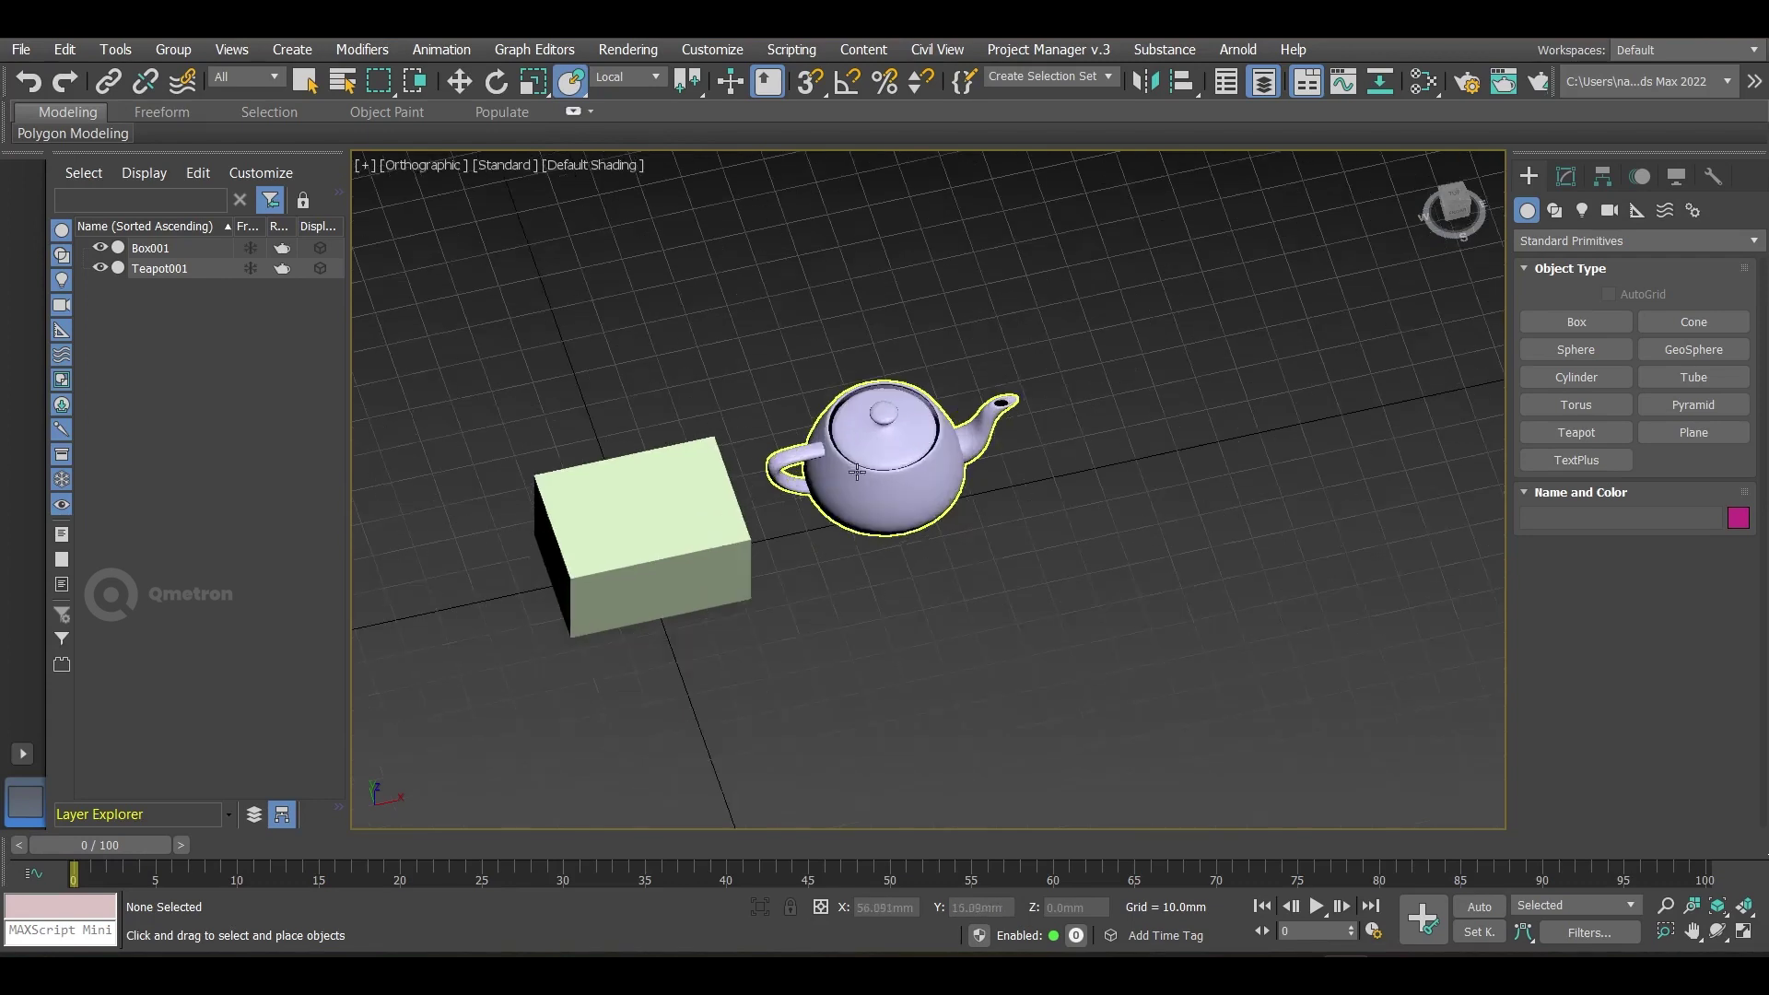
pyautogui.click(819, 549)
pyautogui.moveTo(819, 550); pyautogui.dragTo(681, 574)
pyautogui.keyDown('alt'); pyautogui.moveTo(680, 573); pyautogui.dragTo(643, 591, button='middle'); pyautogui.keyUp('alt')
pyautogui.scroll(3, 643, 591)
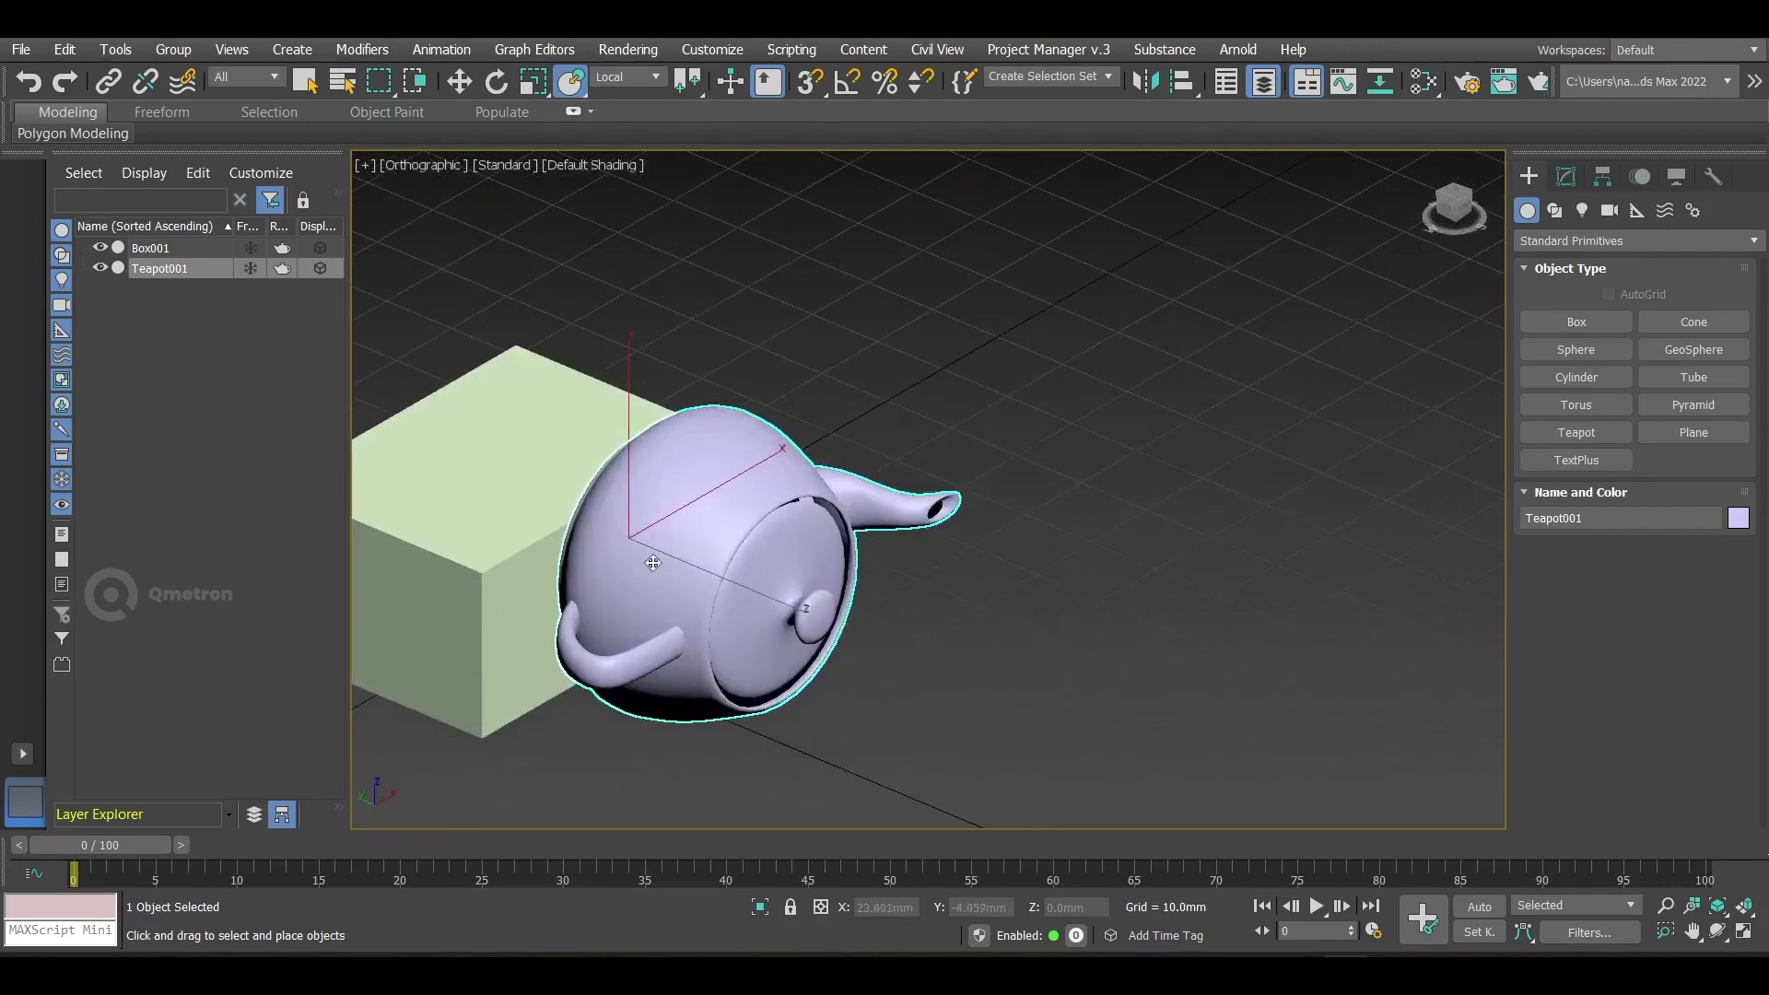
# Step: Spin the teapot about its own Z axis on the box's face with placement rotation, and try the regular Rotate tool
pyautogui.moveTo(587, 88); pyautogui.dragTo(562, 158)
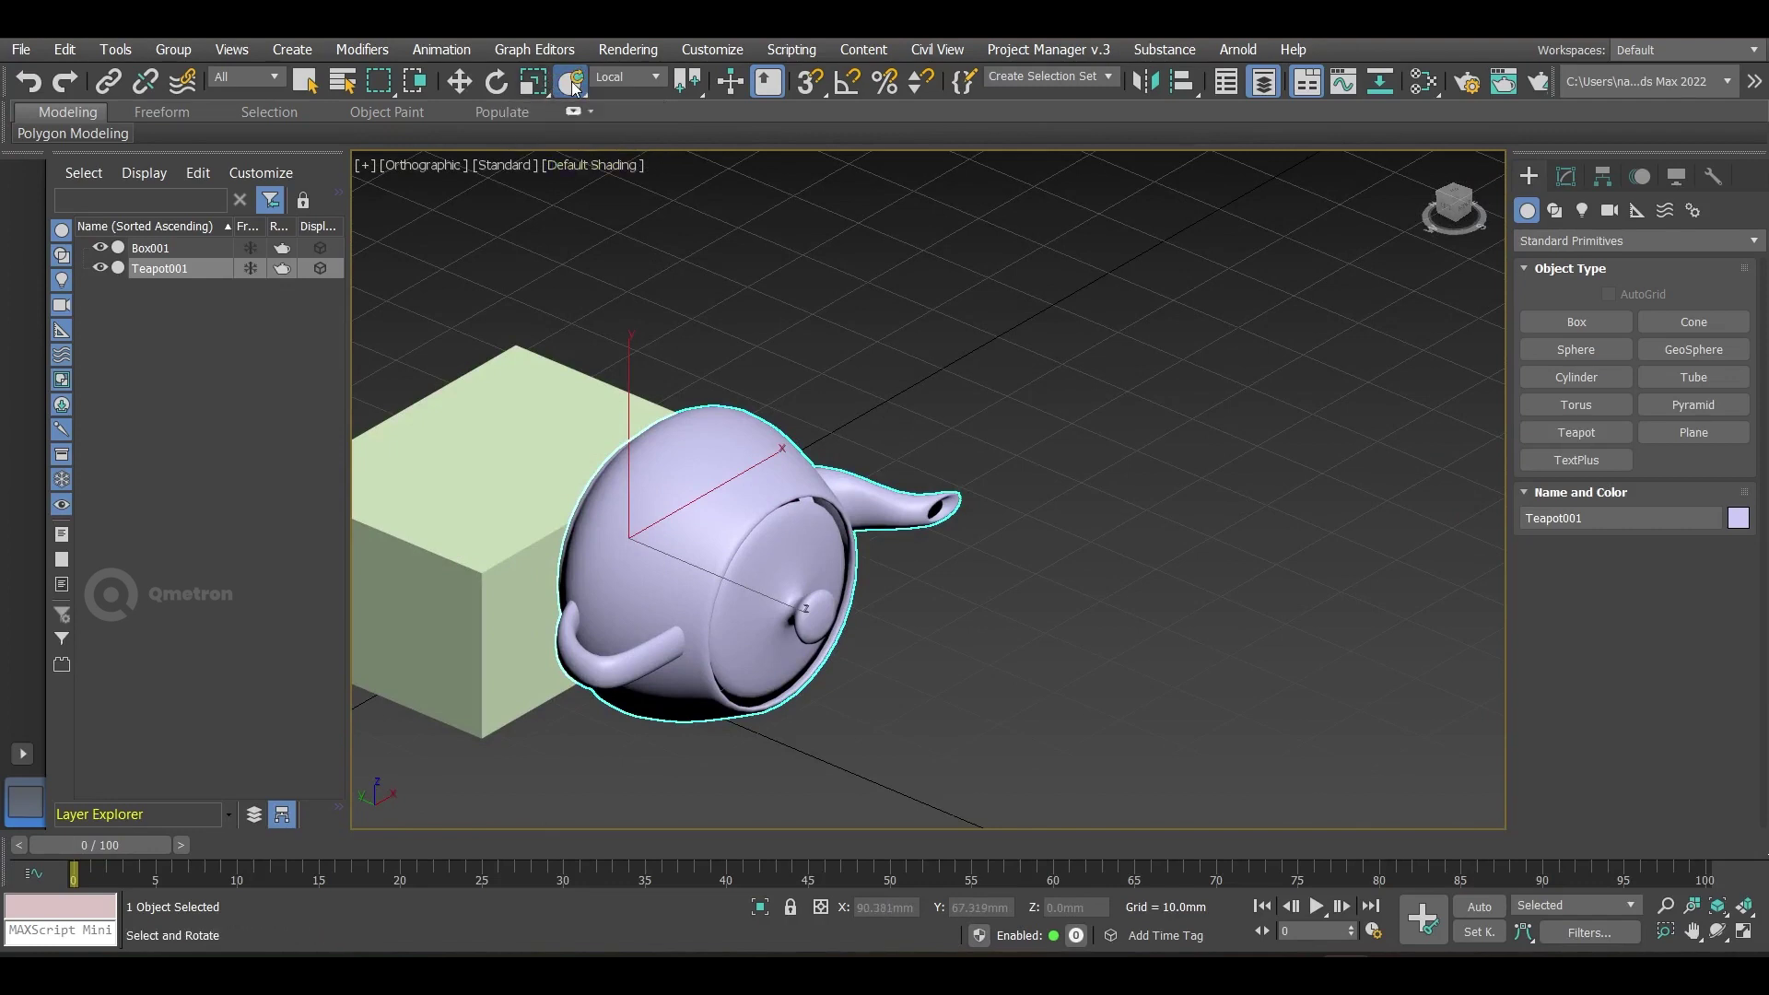
pyautogui.moveTo(738, 516); pyautogui.dragTo(843, 538)
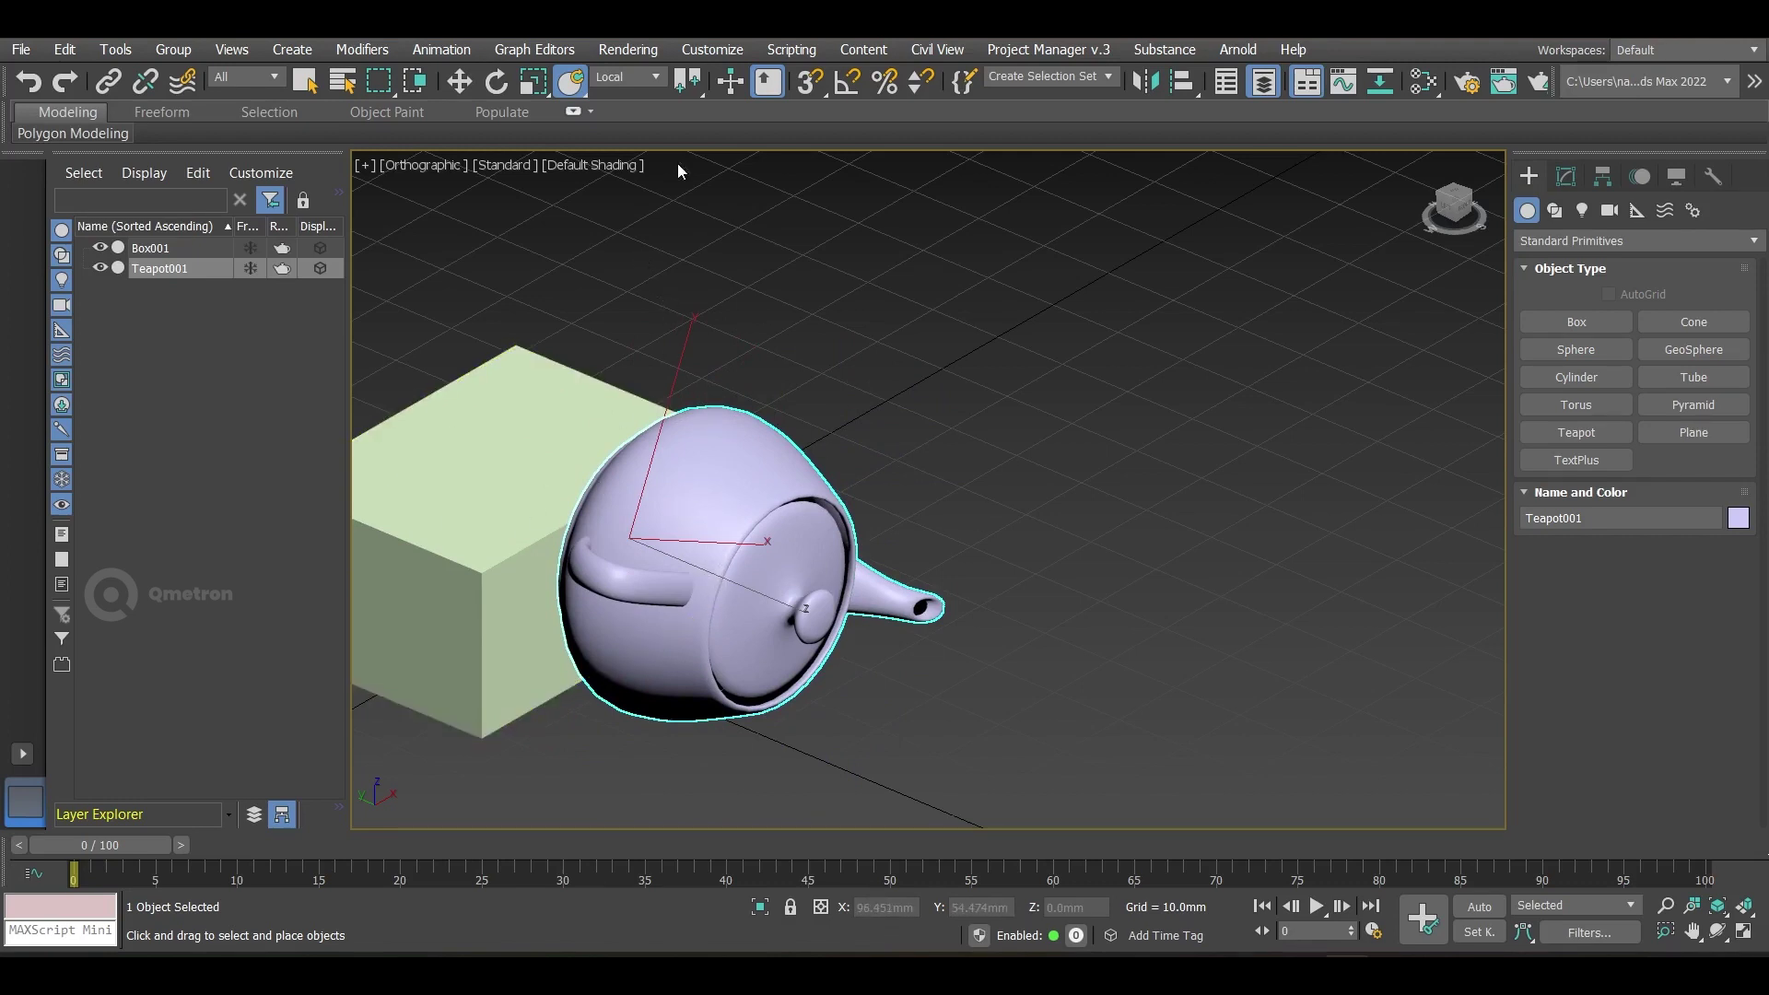
pyautogui.press('e')
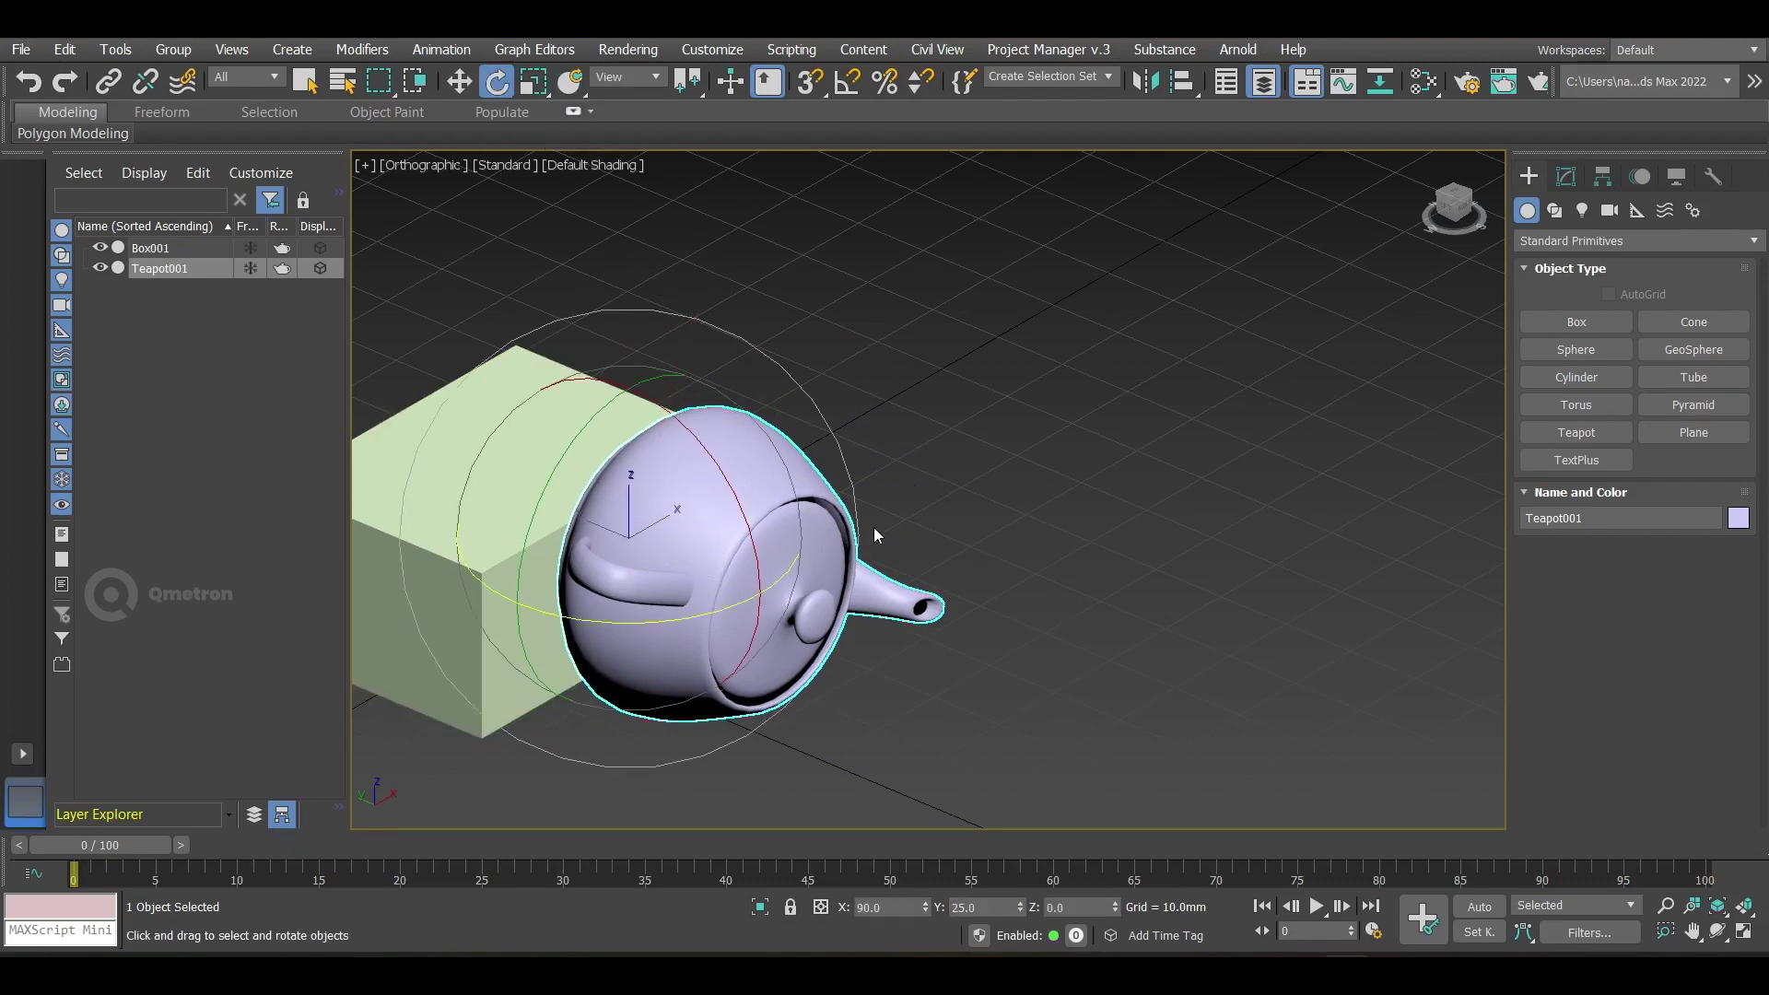
pyautogui.moveTo(563, 454)
pyautogui.mouseDown()
pyautogui.moveTo(683, 372)
pyautogui.moveTo(567, 442)
pyautogui.moveTo(546, 476)
pyautogui.mouseUp()
# Step: Move the teapot clear of the box to about X 37.6, Y 51.5, Z 15.5 mm
pyautogui.keyDown('alt'); pyautogui.moveTo(908, 619); pyautogui.dragTo(846, 672, button='middle'); pyautogui.keyUp('alt')
pyautogui.press('t')
pyautogui.scroll(-4, 909, 553)
pyautogui.moveTo(987, 523); pyautogui.dragTo(800, 594, button='middle')
pyautogui.scroll(2, 848, 241)
pyautogui.click(818, 283)
pyautogui.keyDown('alt'); pyautogui.moveTo(818, 284); pyautogui.dragTo(959, 344, button='middle'); pyautogui.keyUp('alt')
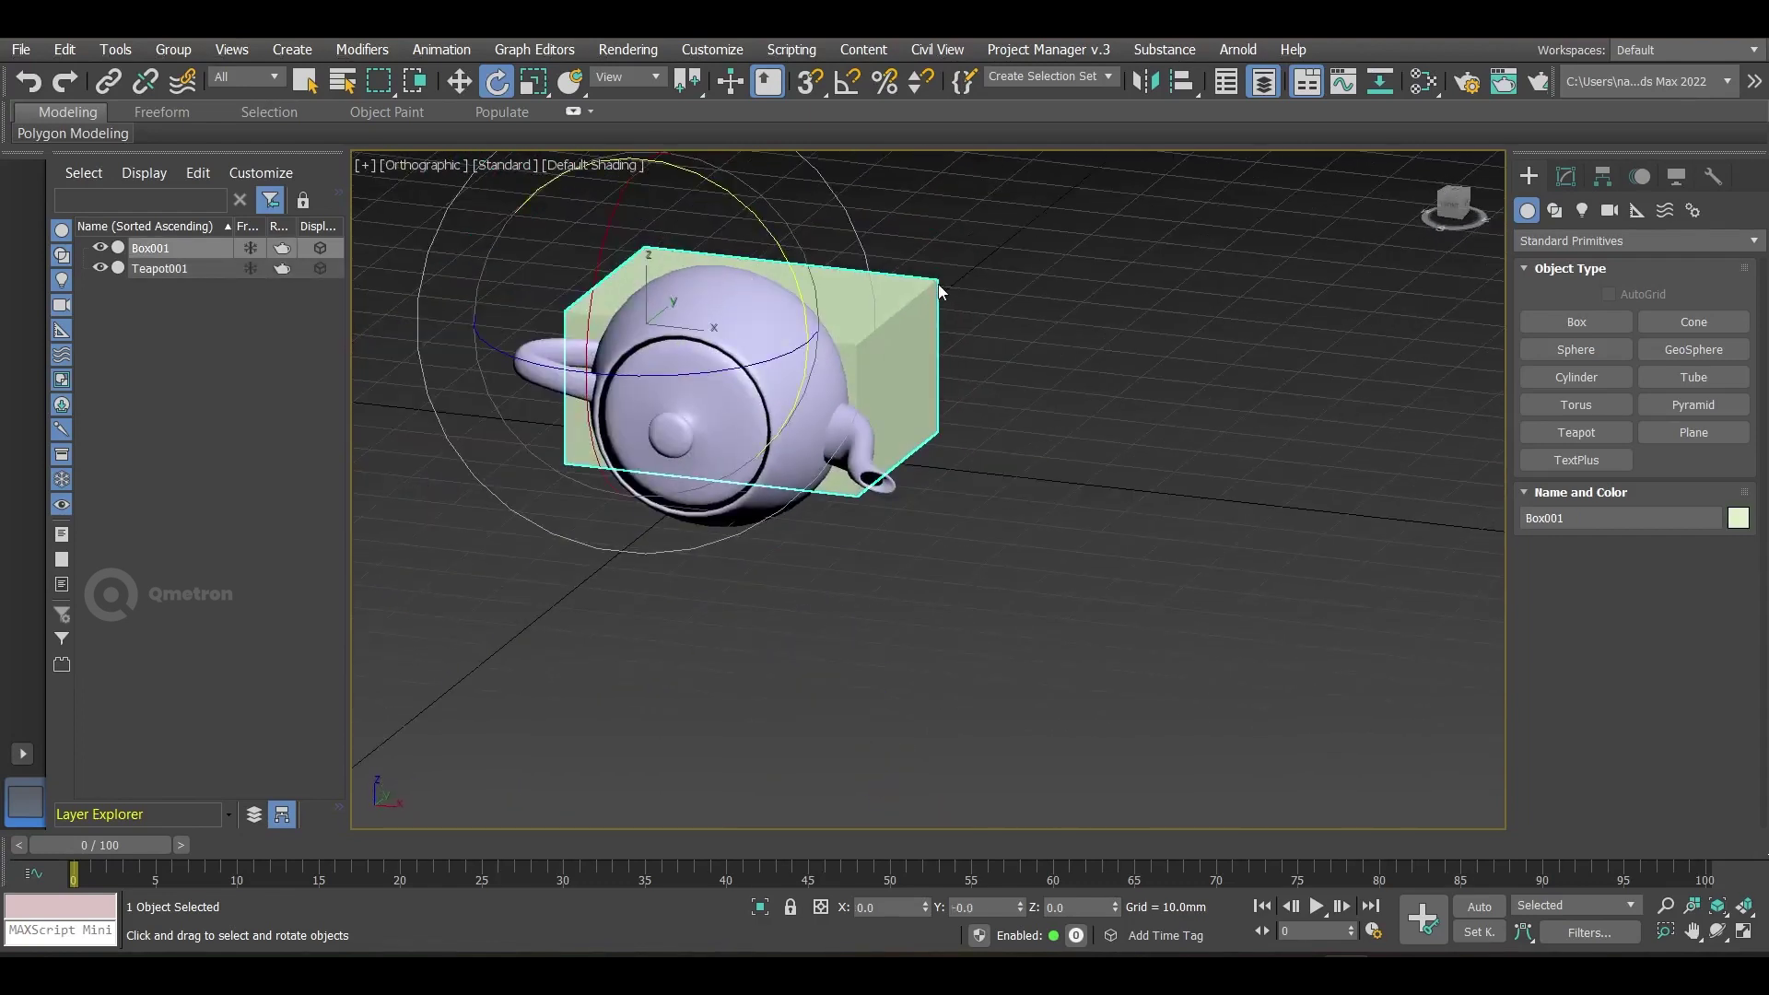
pyautogui.keyDown('alt'); pyautogui.moveTo(827, 485); pyautogui.dragTo(798, 649, button='middle'); pyautogui.keyUp('alt')
pyautogui.press('w')
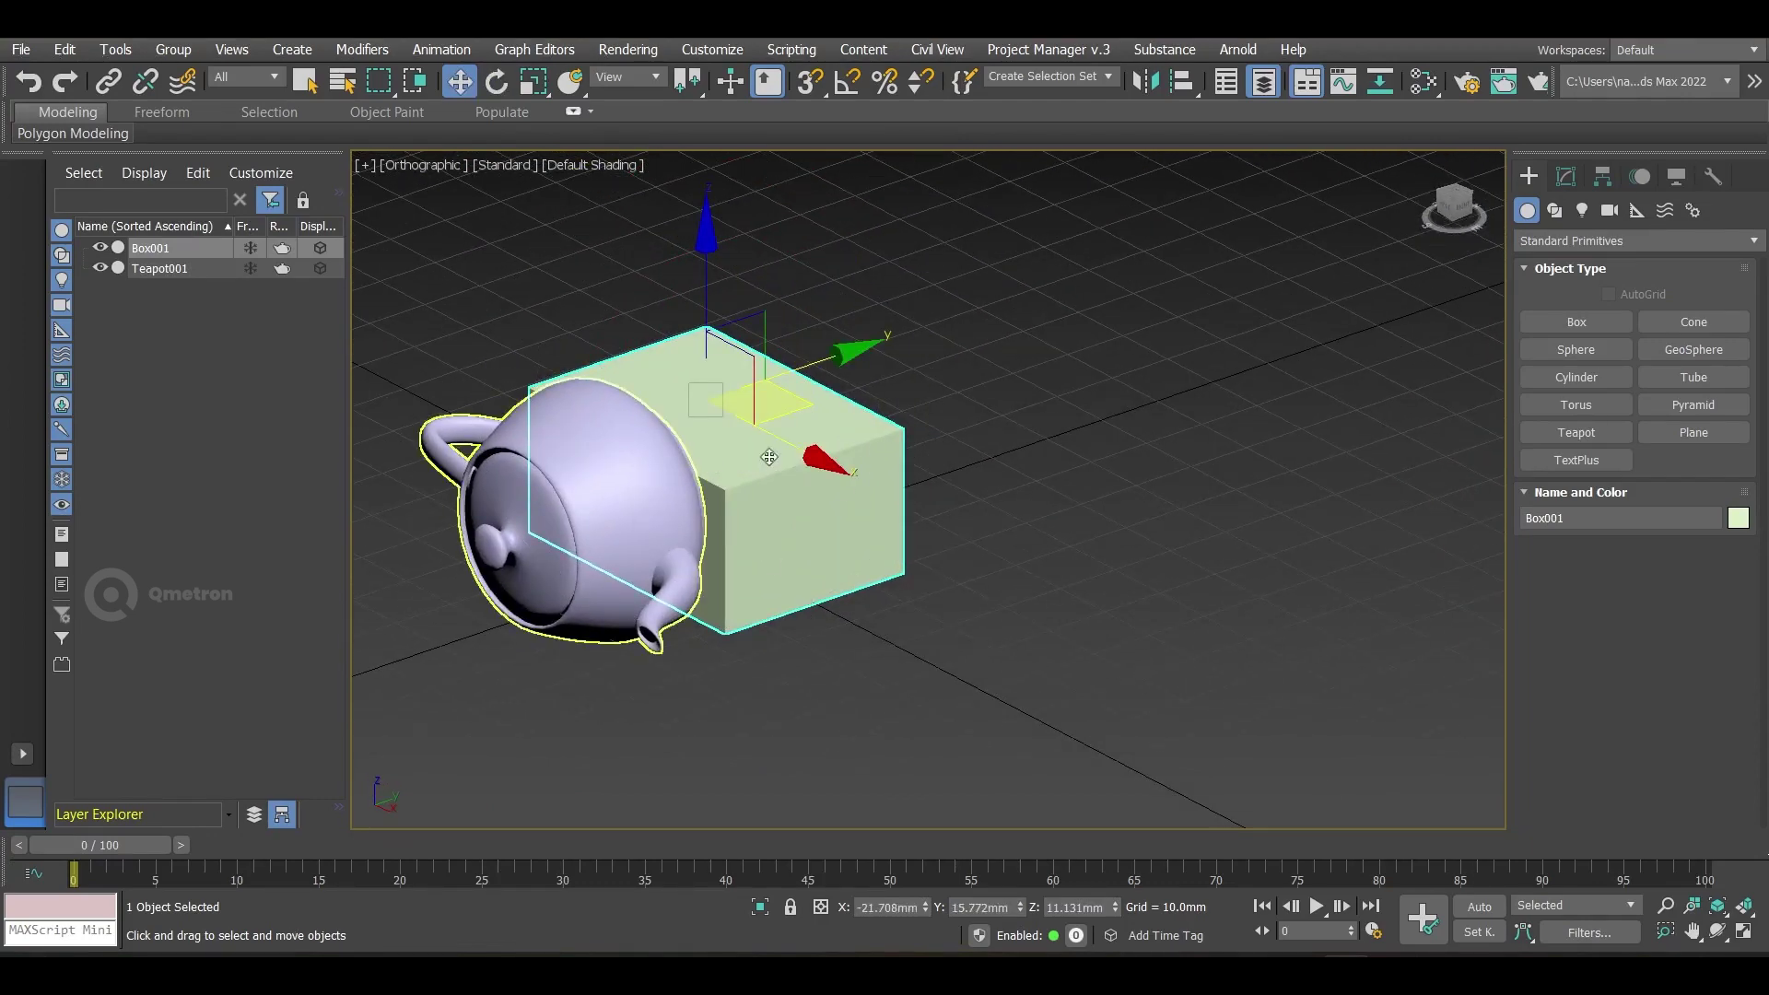
pyautogui.moveTo(557, 74)
pyautogui.mouseDown()
pyautogui.moveTo(578, 93)
pyautogui.moveTo(577, 74)
pyautogui.mouseUp()
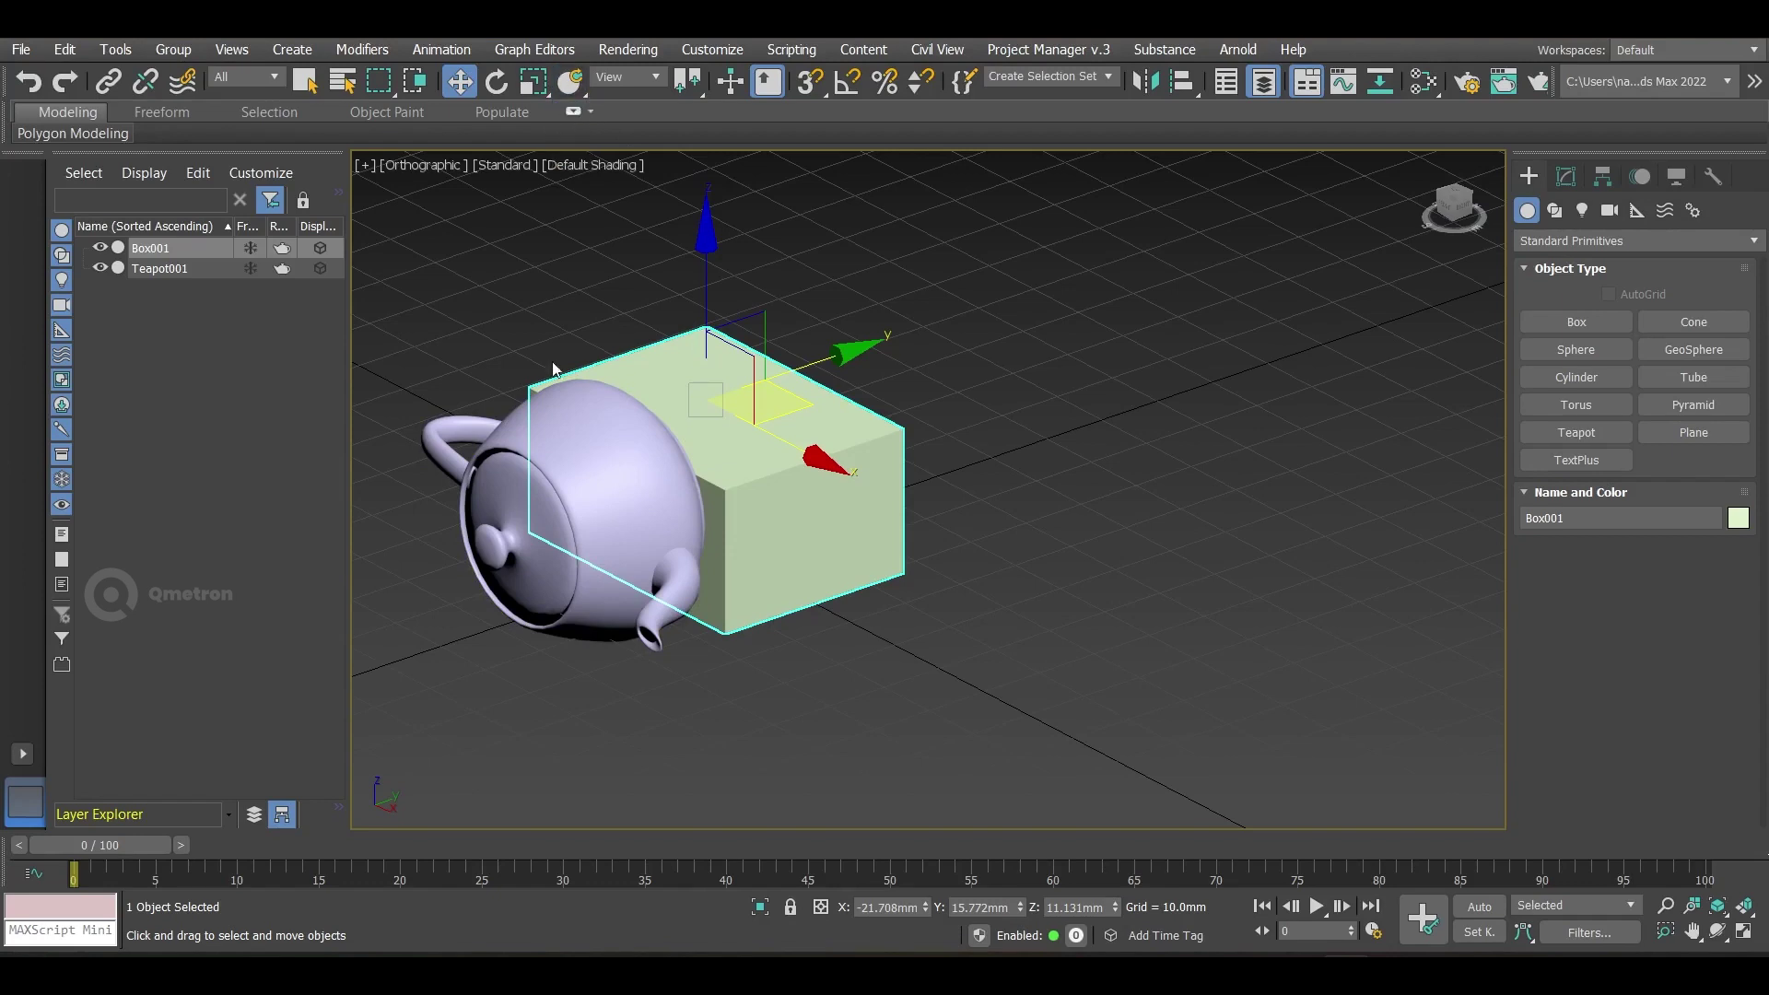
pyautogui.moveTo(594, 543); pyautogui.dragTo(1106, 493)
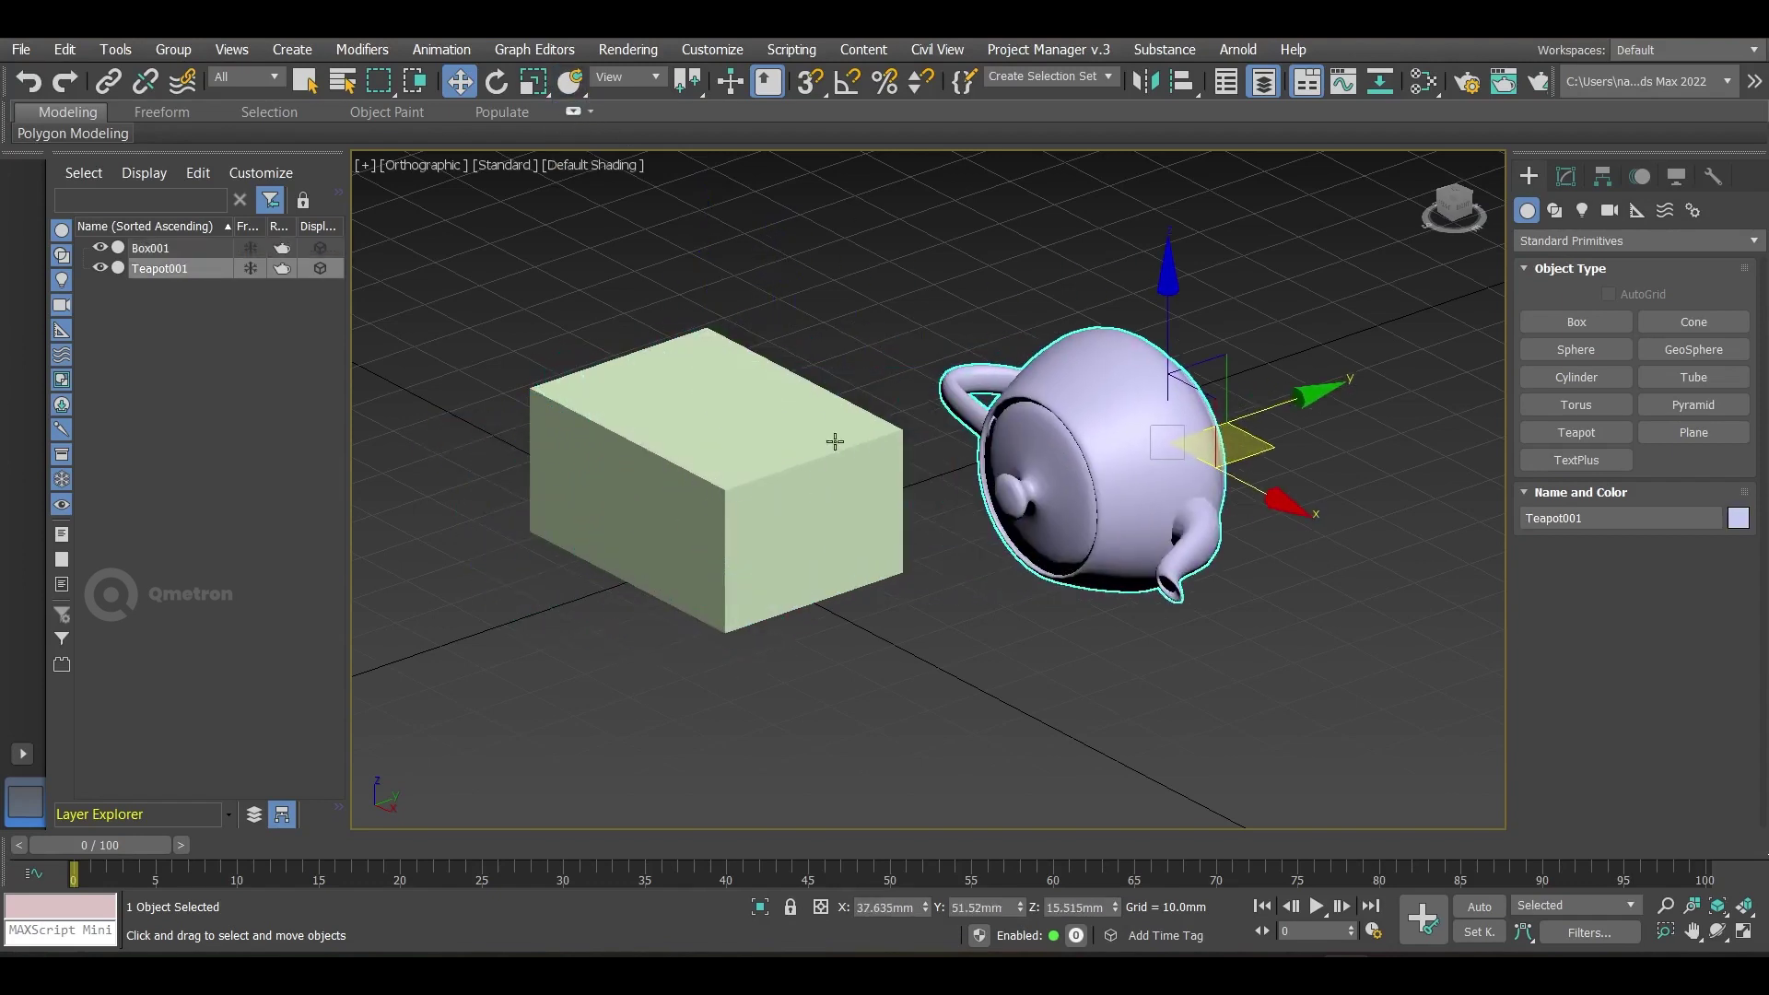
# Step: Place the teapot's base against the box's +X end face with Select and Place, and rotate it about its own Z axis
pyautogui.keyDown('alt'); pyautogui.moveTo(843, 405); pyautogui.dragTo(940, 628, button='middle'); pyautogui.keyUp('alt')
pyautogui.click(575, 84)
pyautogui.moveTo(575, 87); pyautogui.dragTo(572, 113)
pyautogui.moveTo(1054, 418); pyautogui.dragTo(780, 540)
pyautogui.press('f')
pyautogui.hotkey('shift', 'z')
pyautogui.hotkey('shift', 'z')
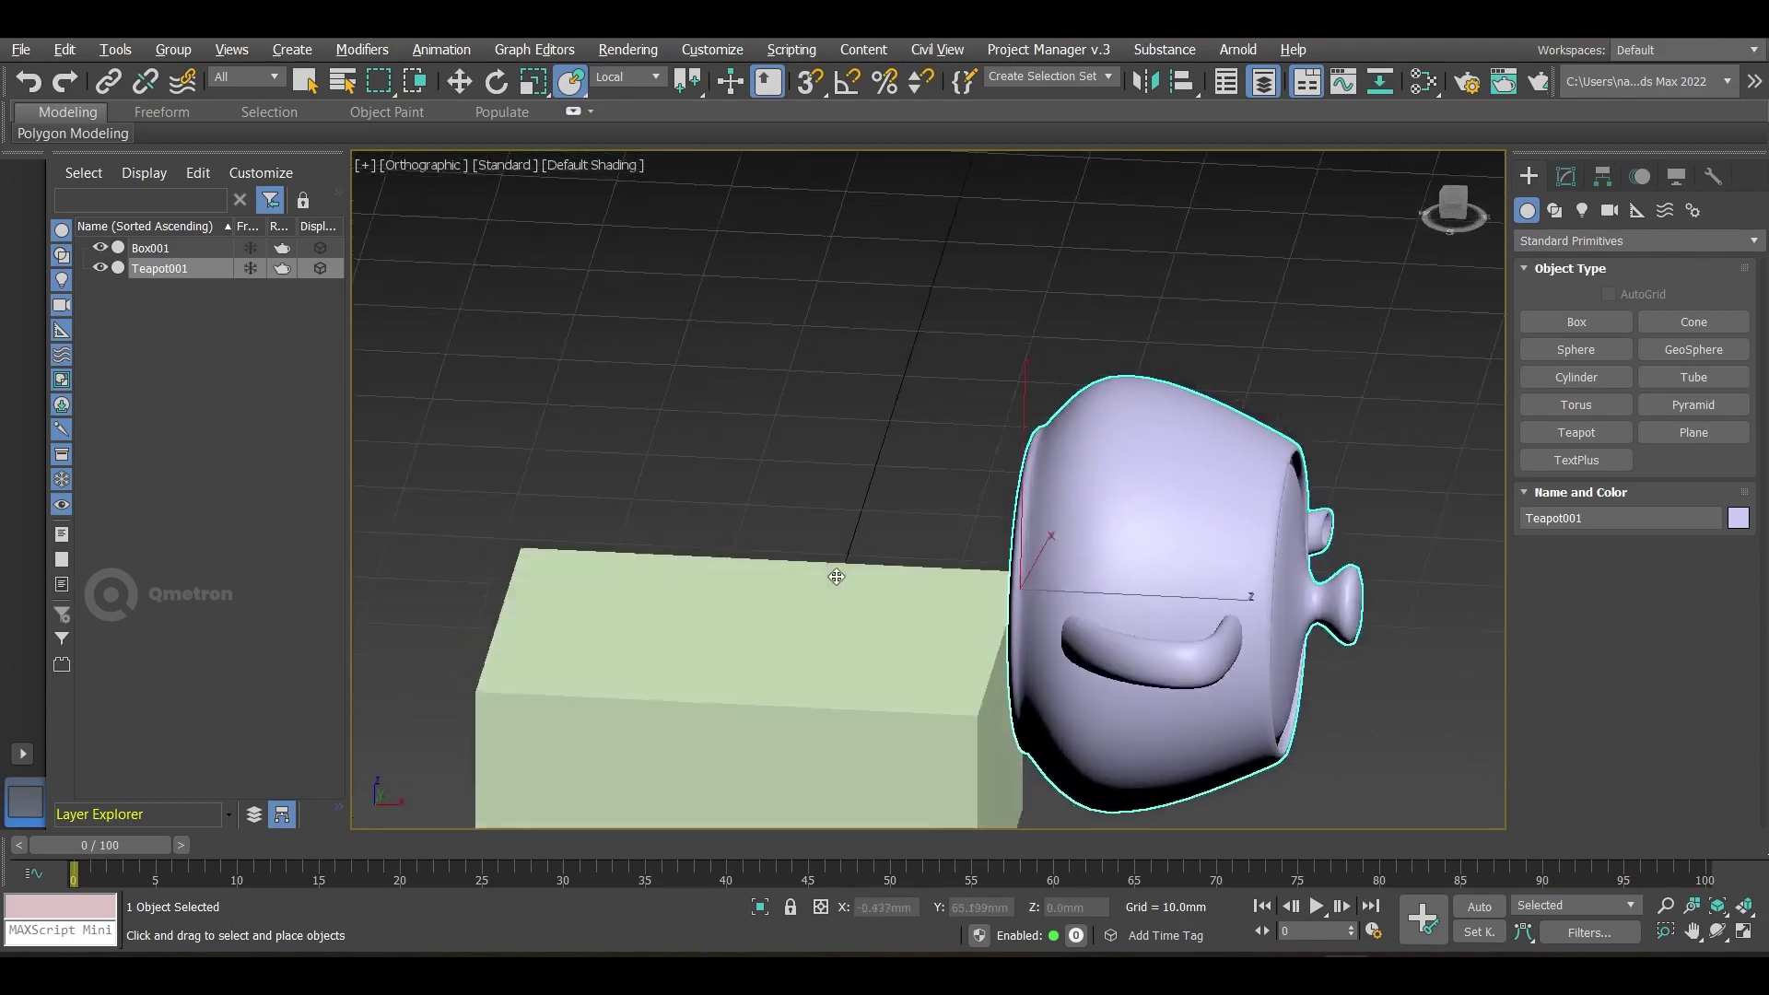
pyautogui.moveTo(571, 85); pyautogui.dragTo(572, 120)
pyautogui.moveTo(1057, 618); pyautogui.dragTo(1114, 690)
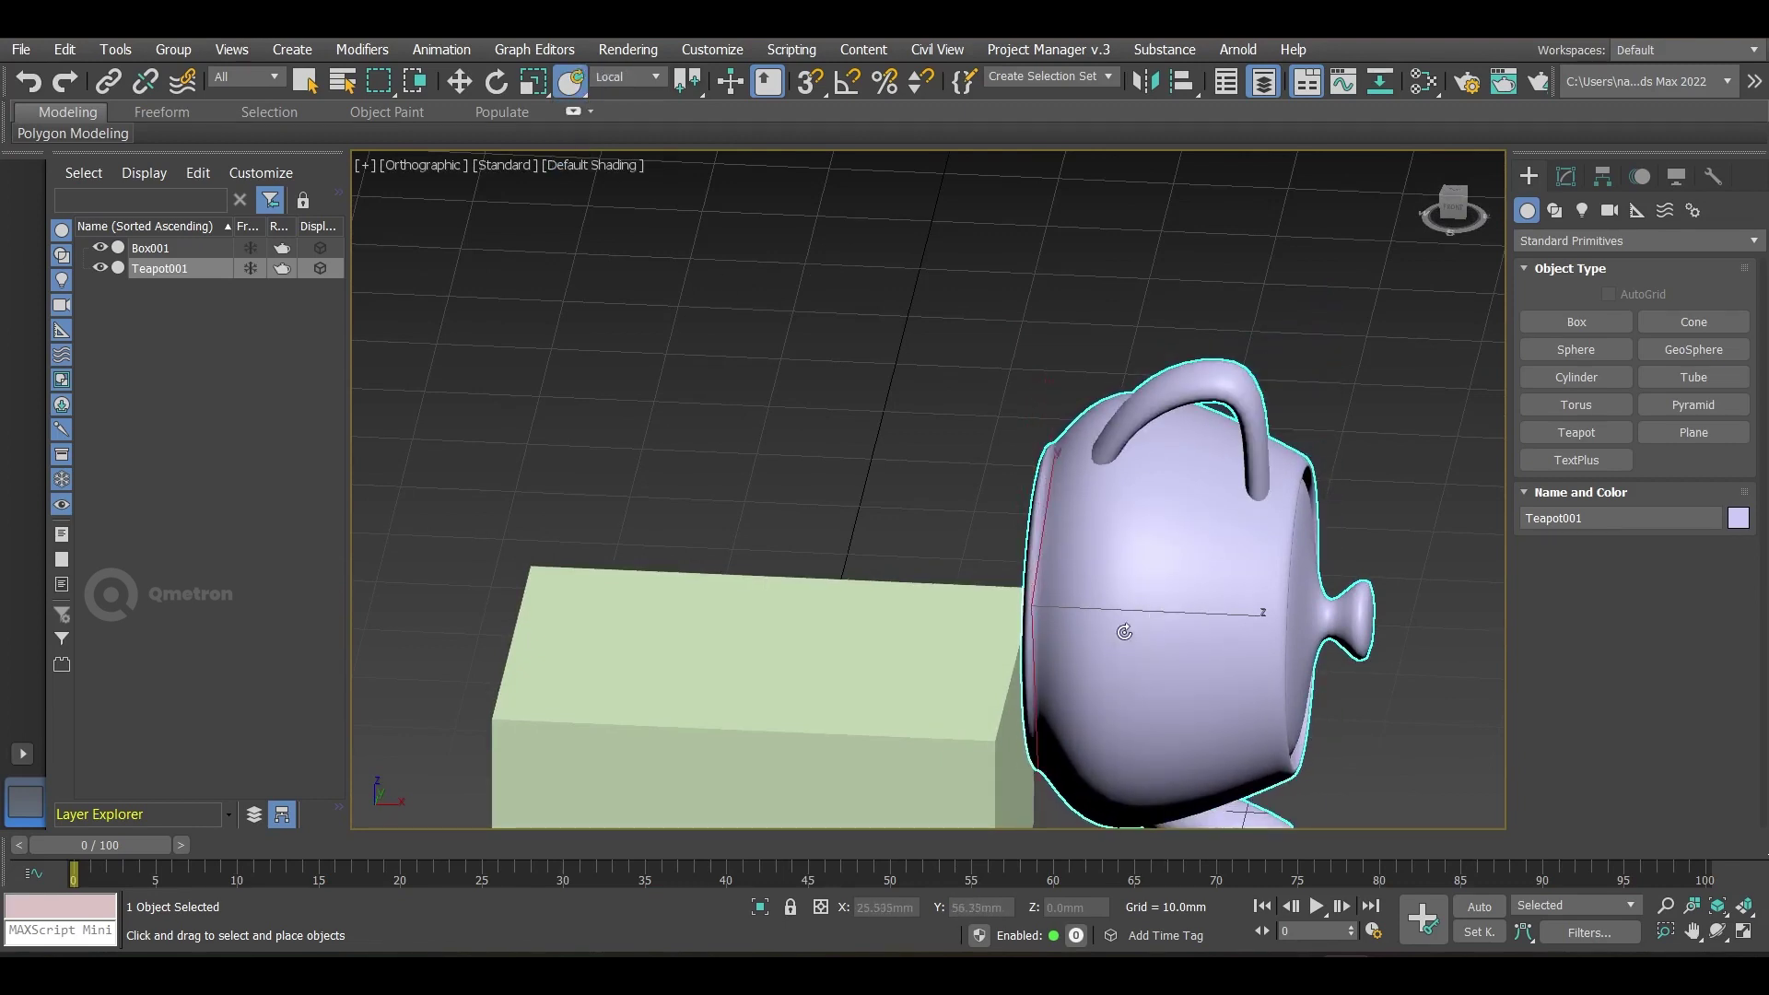
# Step: Try +X, -X and +Y as the Object Up Axis in the Placement Settings, rotating the teapot to compare, and keep +Y
pyautogui.rightClick(571, 81)
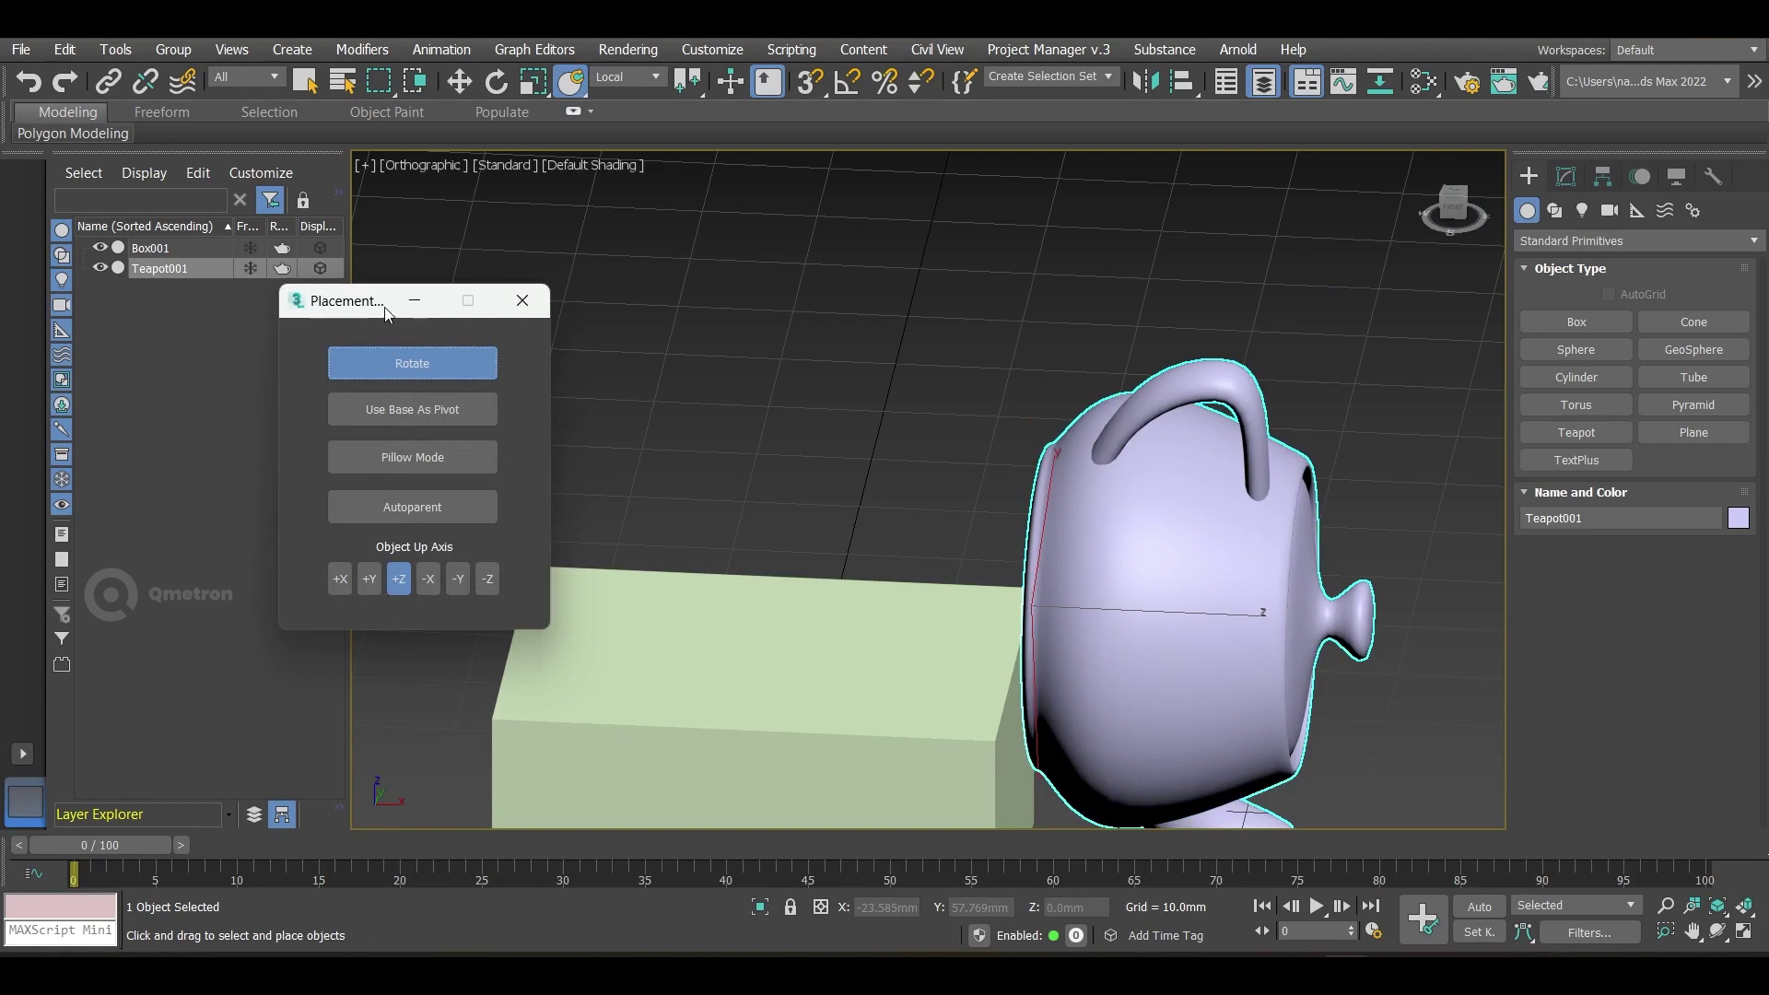
pyautogui.moveTo(384, 305); pyautogui.dragTo(466, 270)
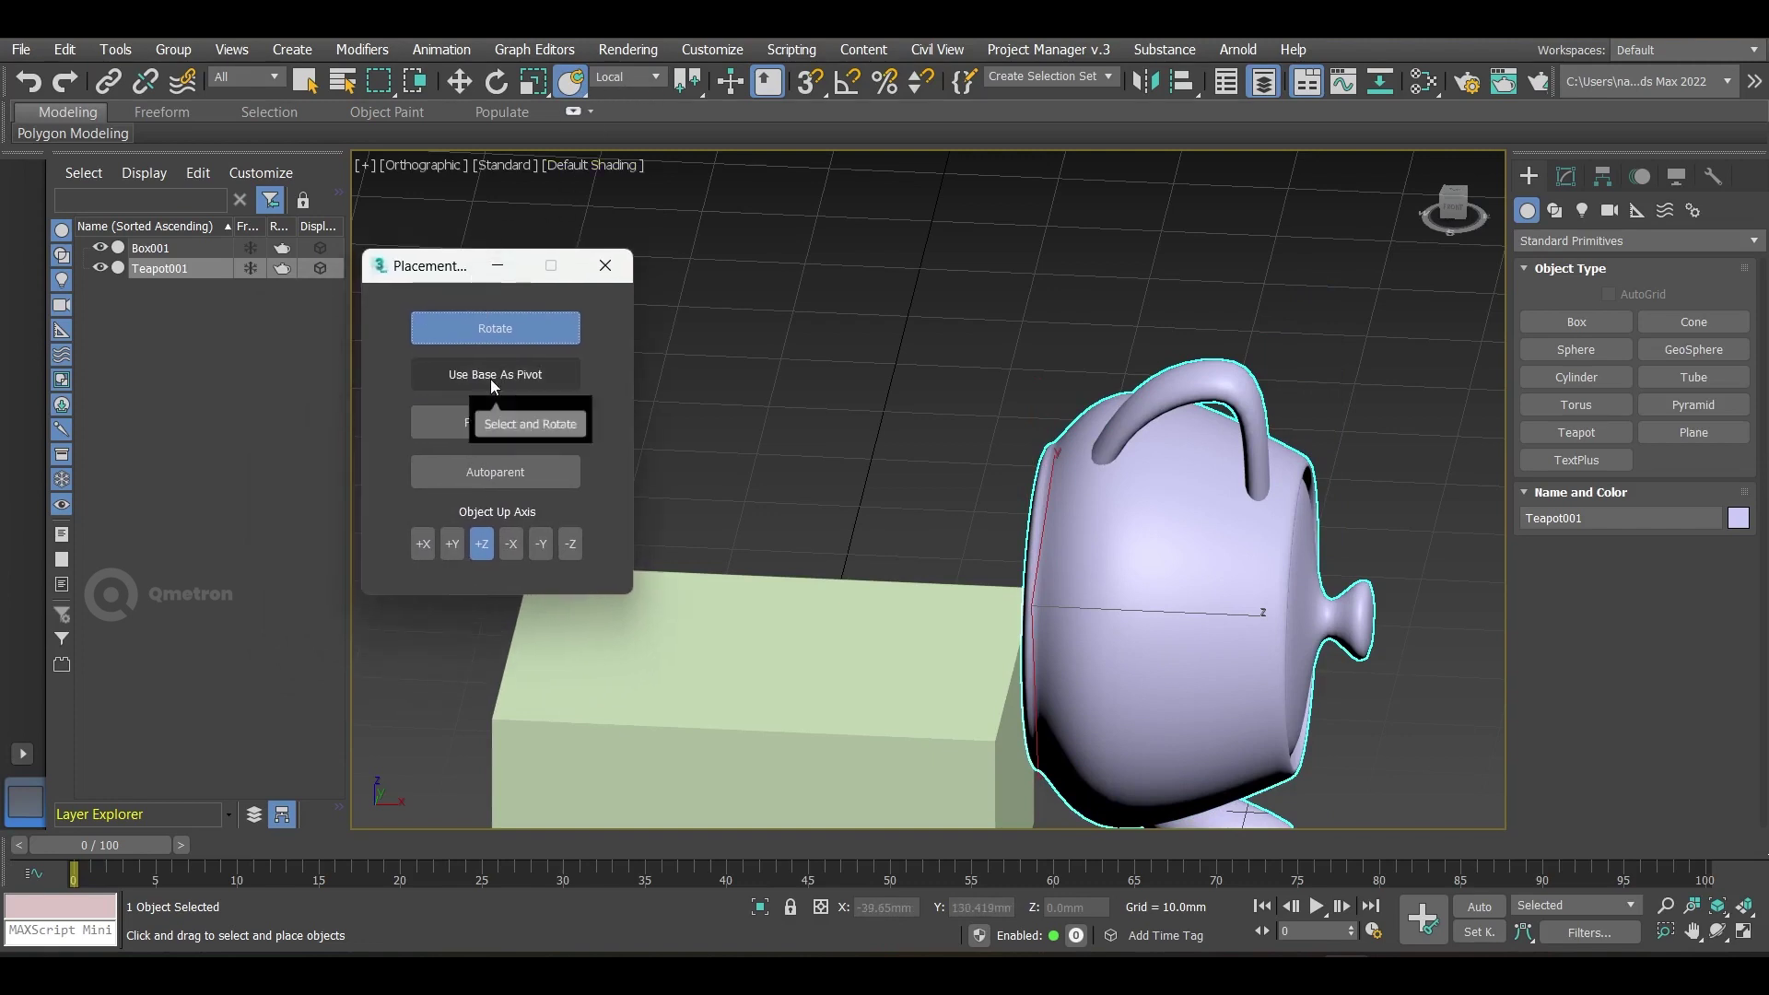
pyautogui.click(426, 552)
pyautogui.moveTo(1218, 619); pyautogui.dragTo(1146, 642)
pyautogui.click(510, 543)
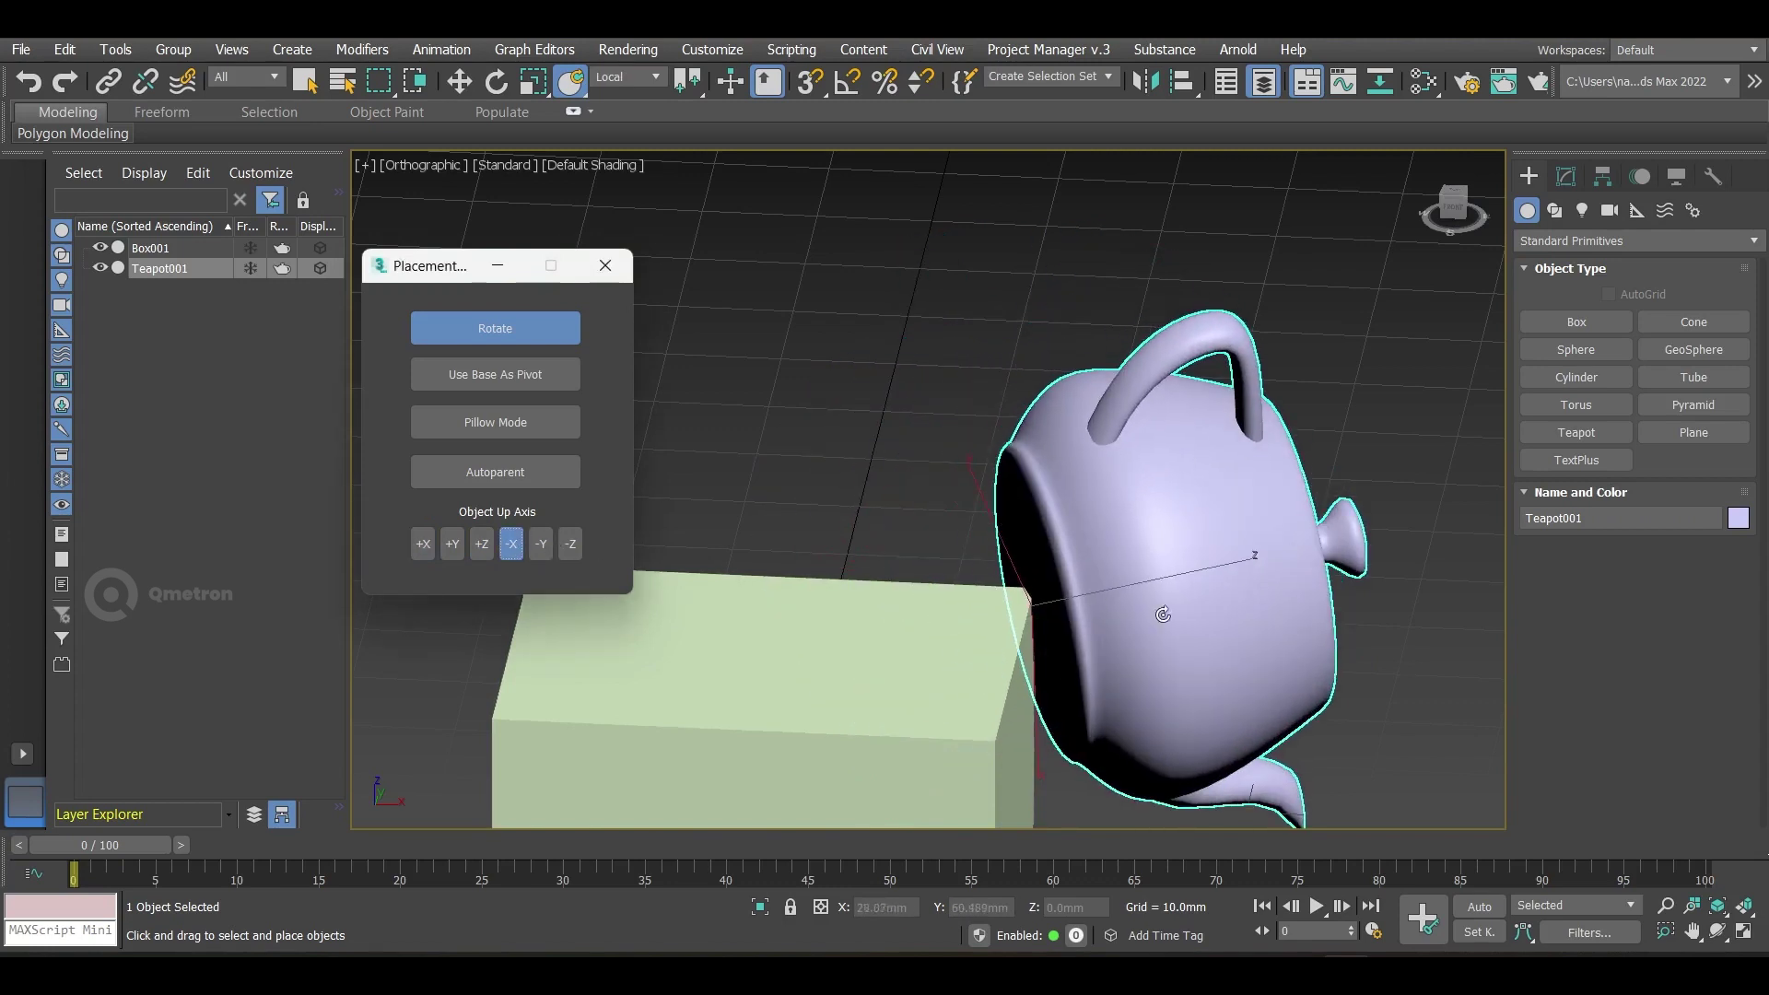
pyautogui.click(450, 546)
pyautogui.moveTo(1130, 591); pyautogui.dragTo(1174, 676)
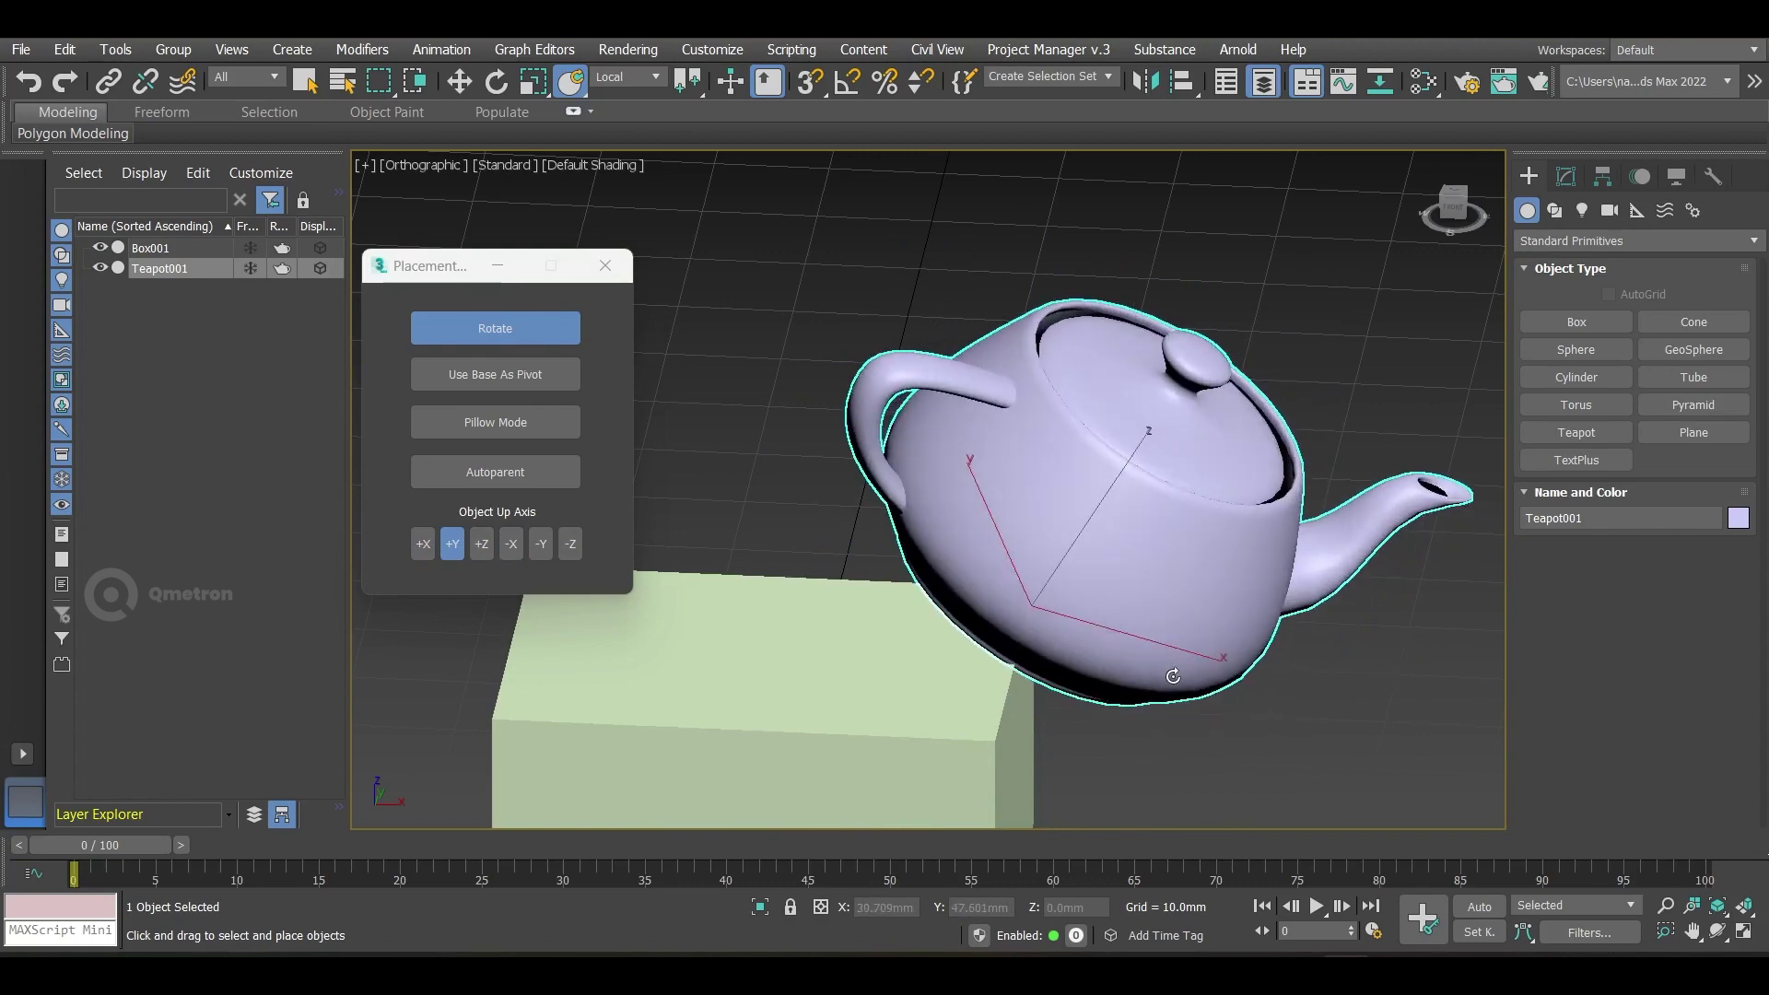
pyautogui.keyDown('alt'); pyautogui.moveTo(1137, 755); pyautogui.dragTo(1141, 713, button='middle'); pyautogui.keyUp('alt')
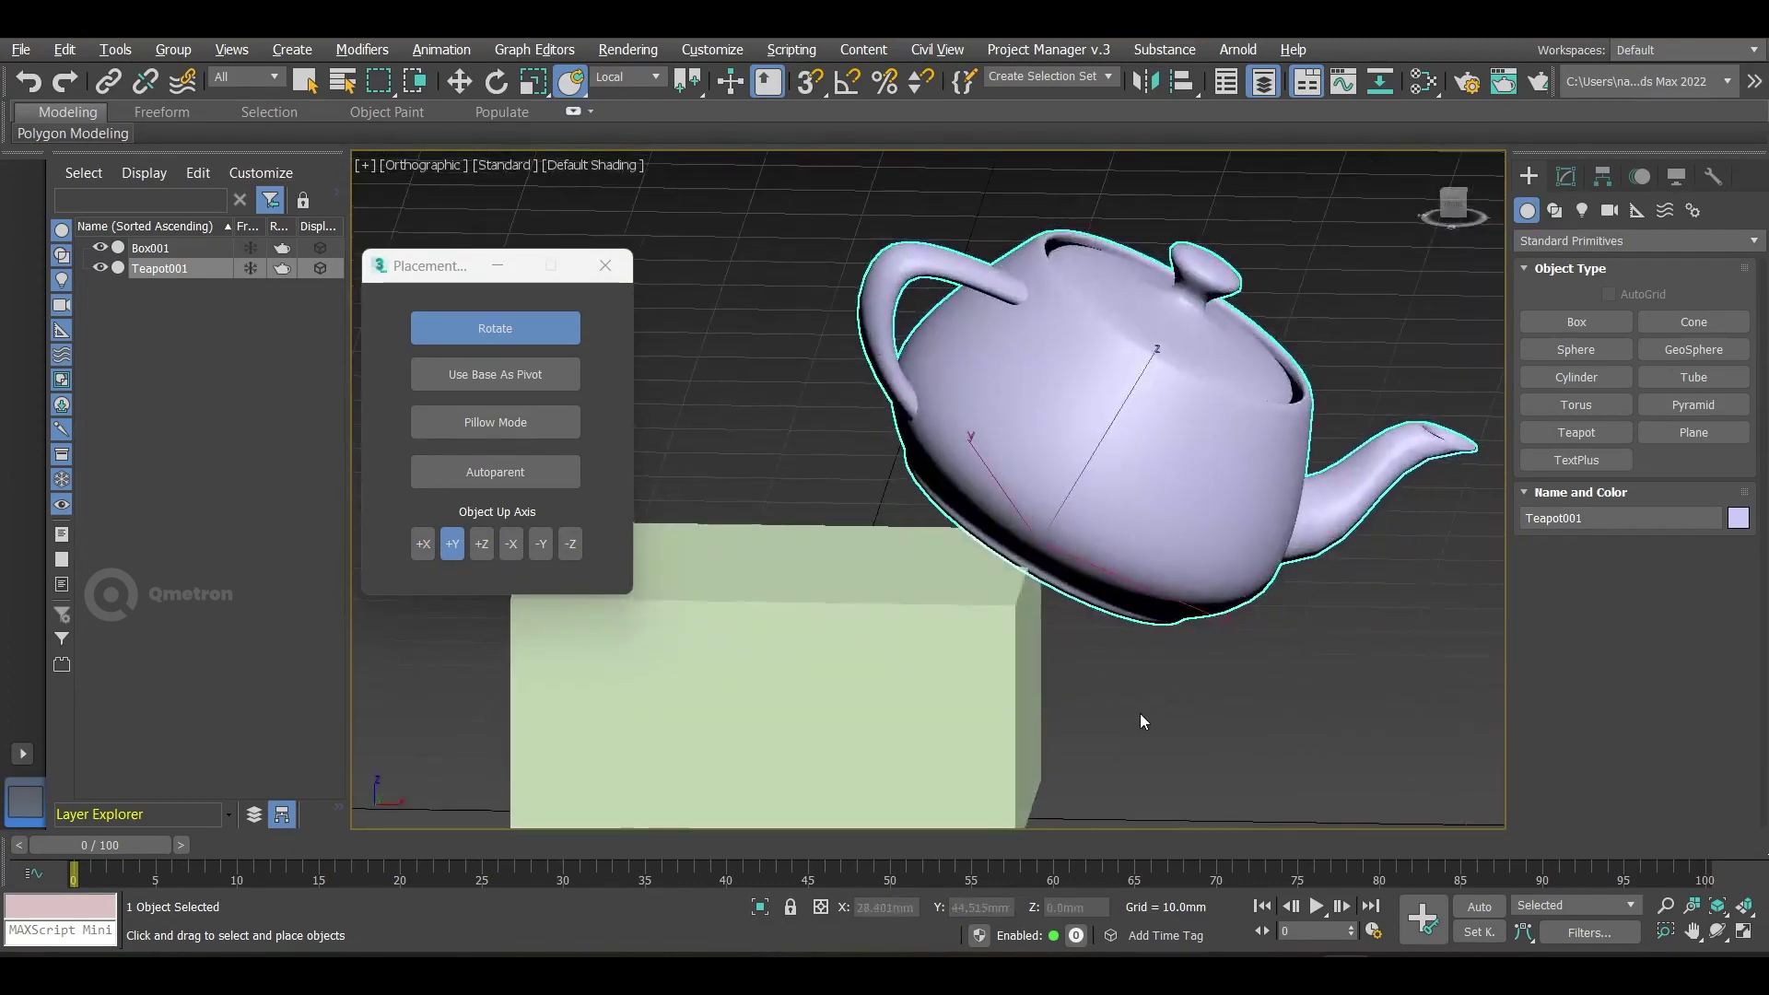
pyautogui.click(606, 266)
# Step: Set the Object Up Axis to +Z in the Placement Settings with Rotate off, and place the teapot upright beside the box
pyautogui.moveTo(578, 84); pyautogui.dragTo(579, 119)
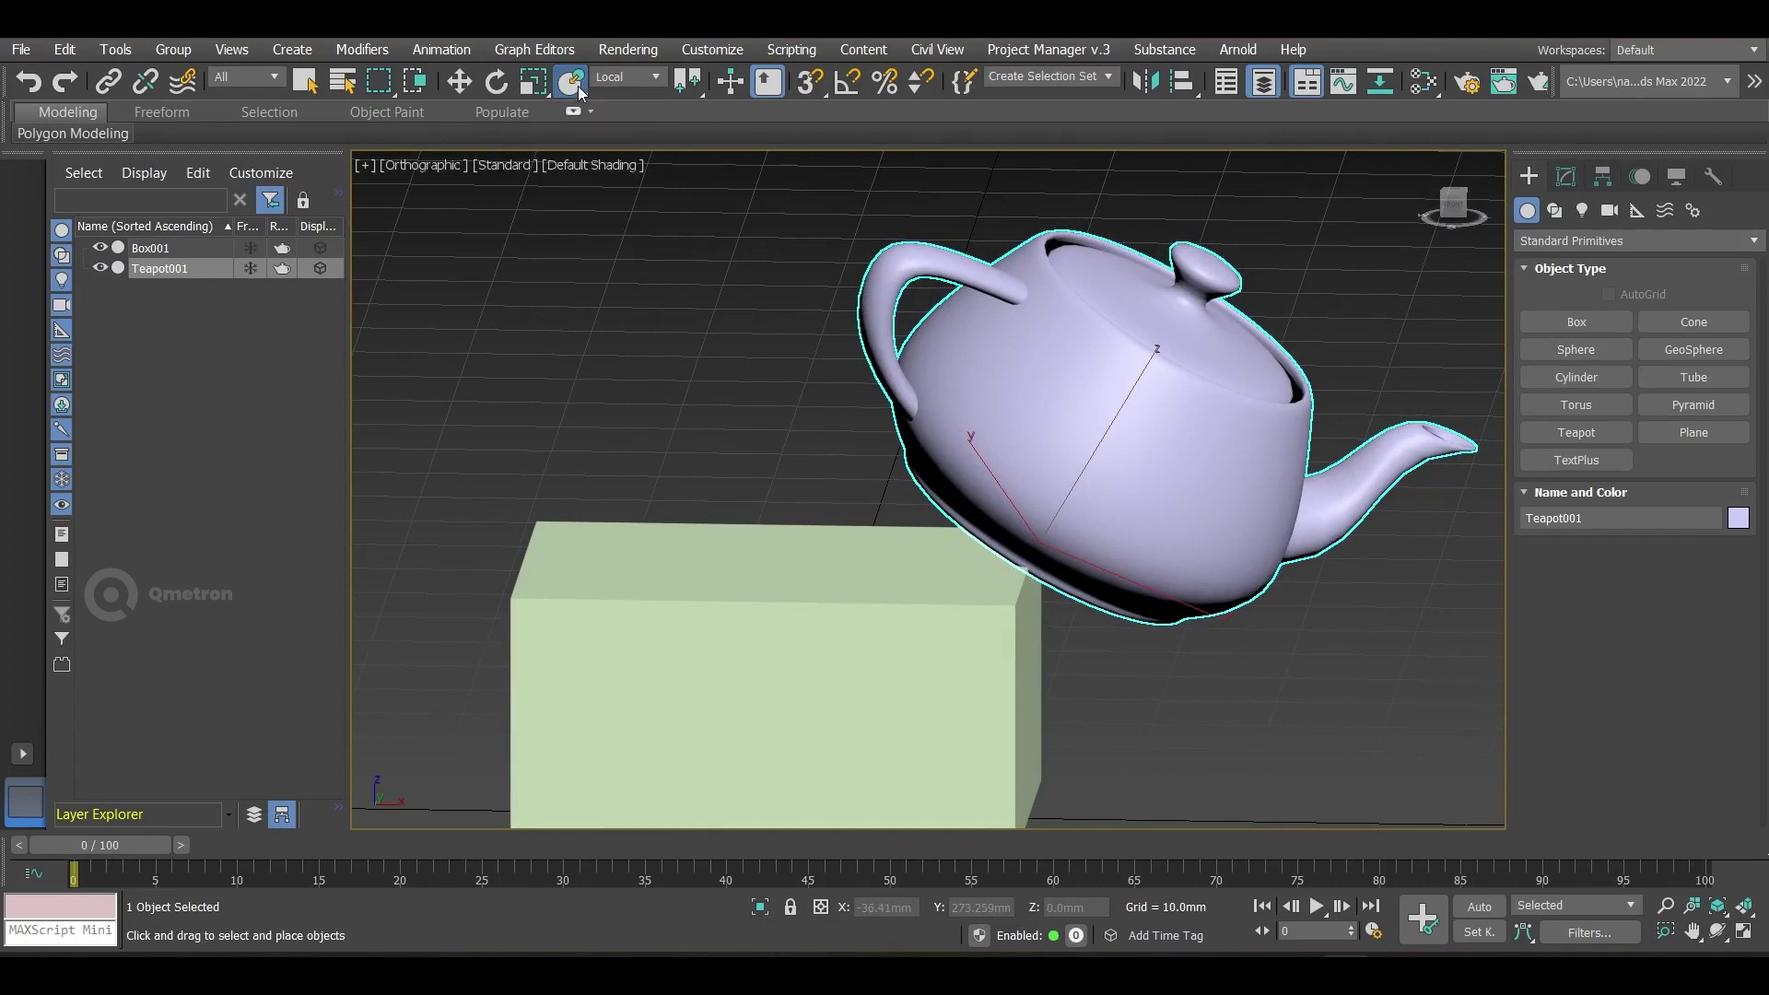
pyautogui.rightClick(578, 86)
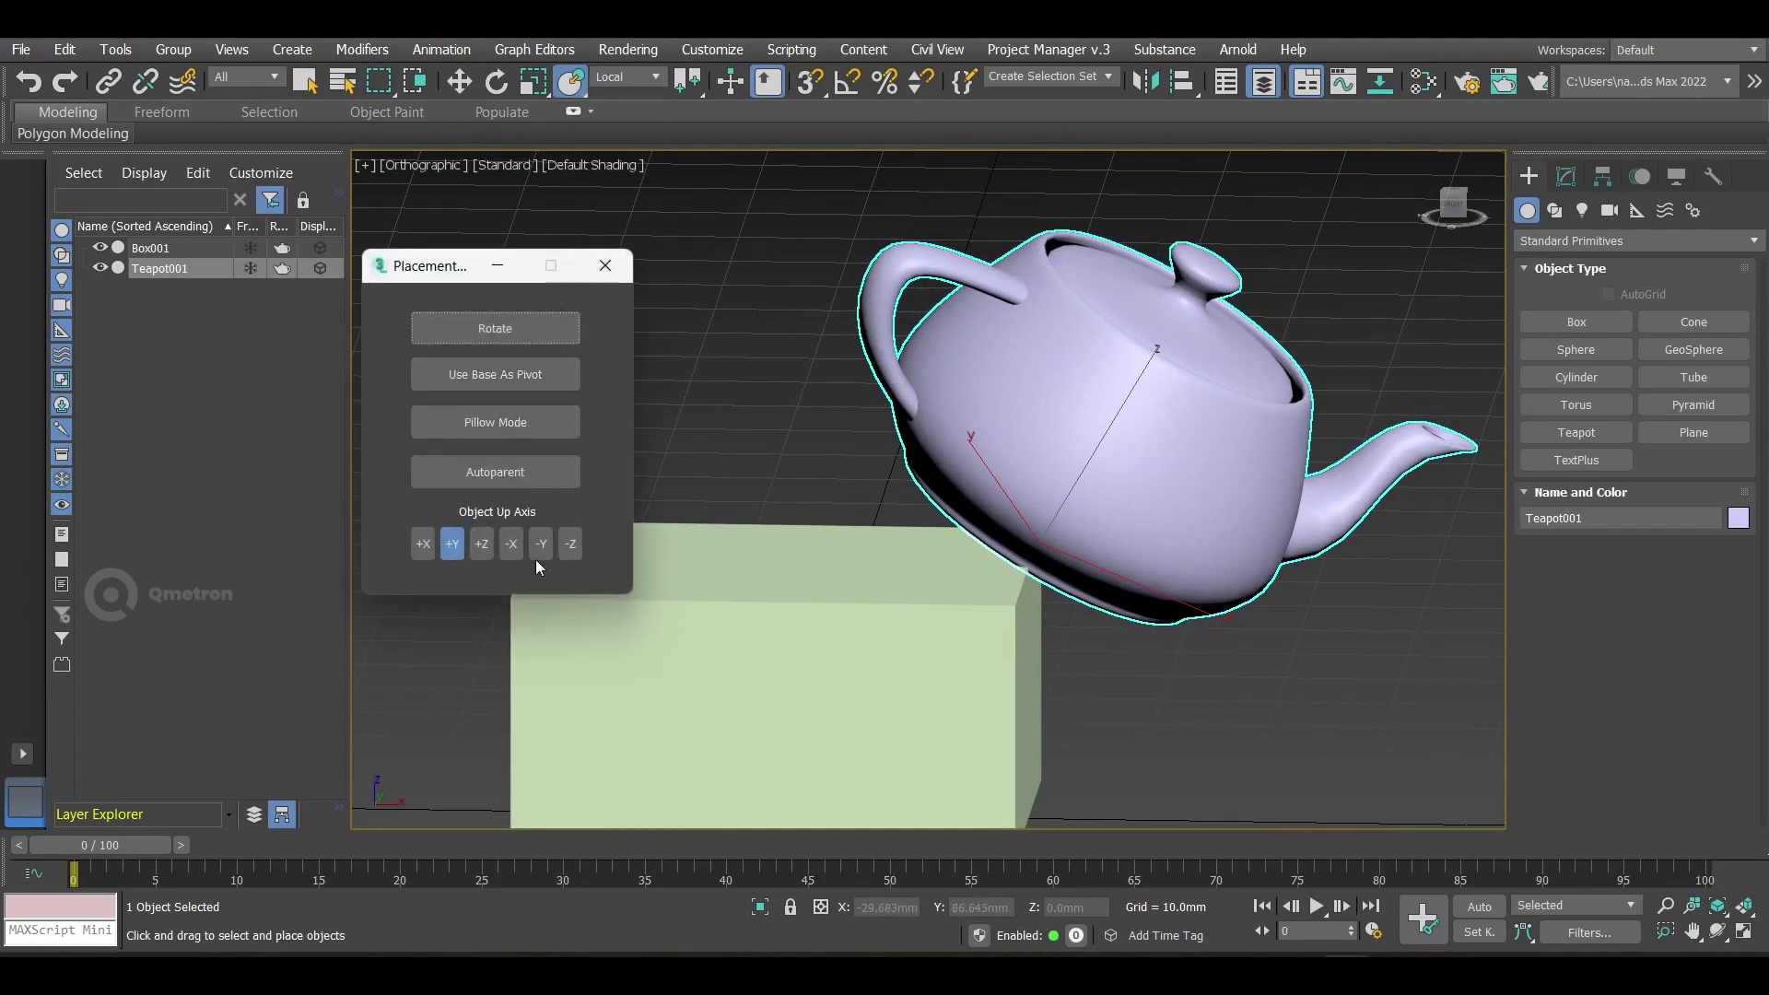
pyautogui.click(481, 543)
pyautogui.moveTo(1079, 534); pyautogui.dragTo(1050, 594)
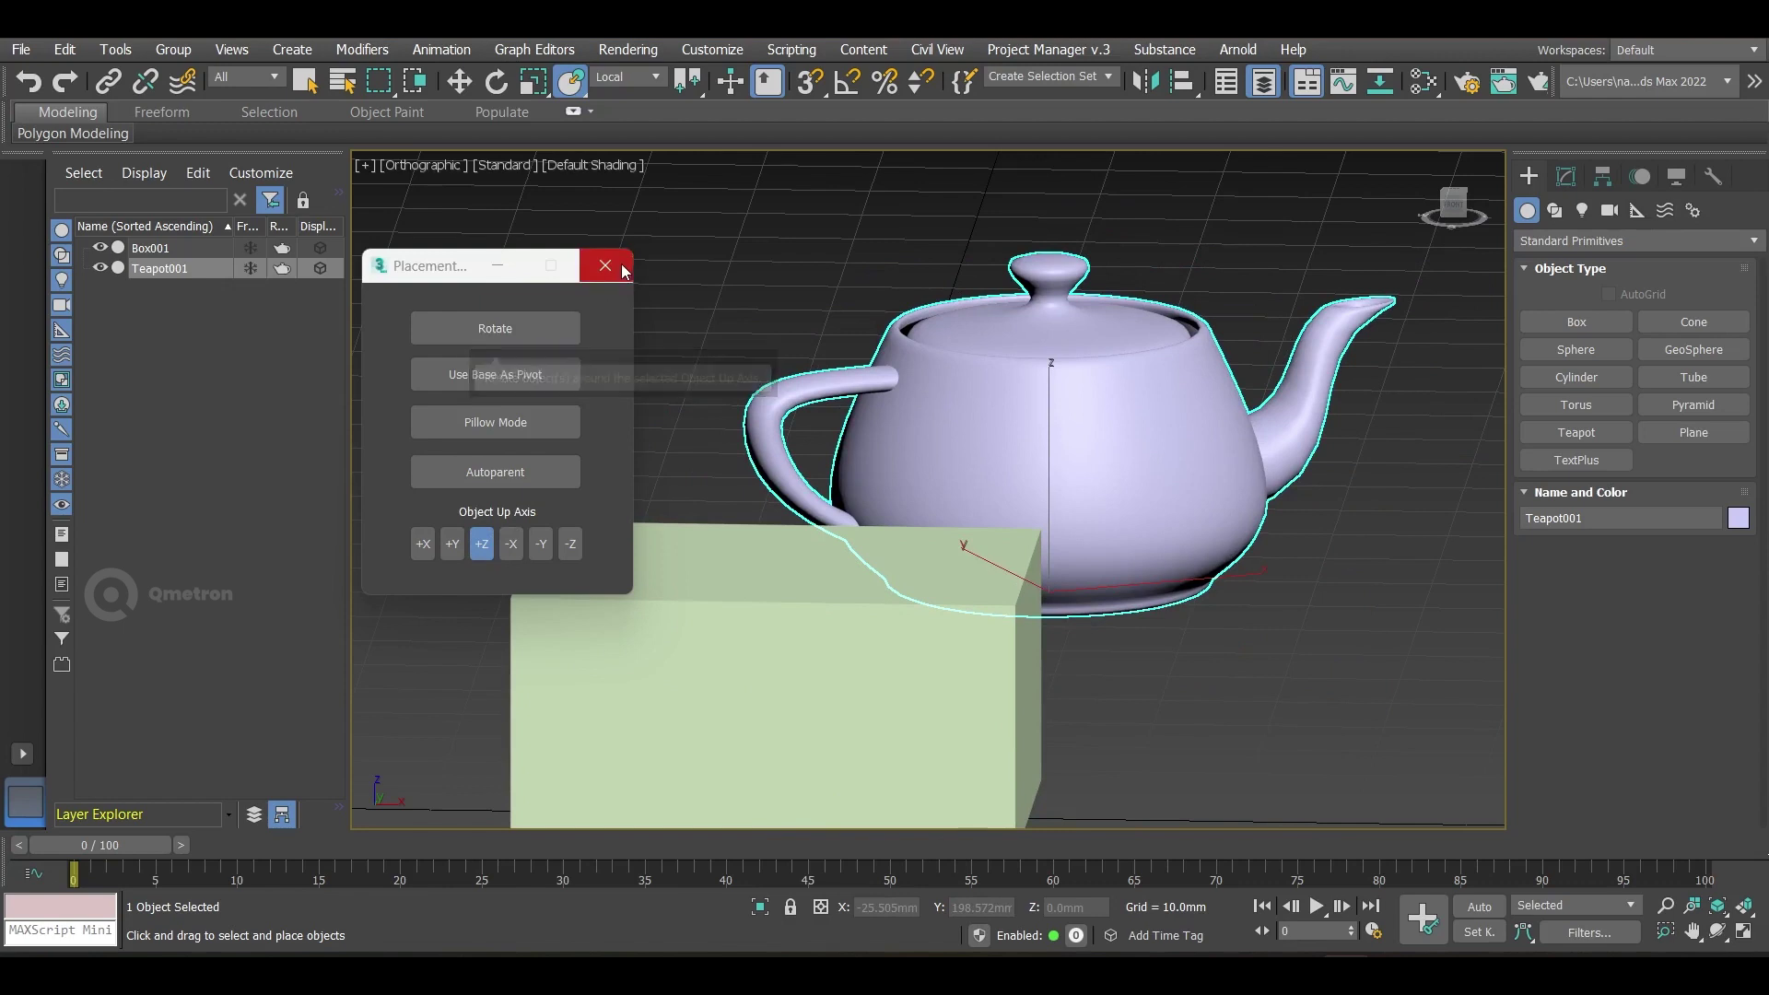
# Step: Try placement rotation on the teapot, turn on Use Base As Pivot, and place its base against the box's +X end face
pyautogui.click(535, 337)
pyautogui.moveTo(1090, 593); pyautogui.dragTo(787, 604)
pyautogui.click(502, 376)
pyautogui.moveTo(908, 465)
pyautogui.mouseDown()
pyautogui.moveTo(932, 490)
pyautogui.moveTo(916, 499)
pyautogui.moveTo(937, 485)
pyautogui.mouseUp()
pyautogui.click(533, 329)
pyautogui.moveTo(1140, 592); pyautogui.dragTo(1023, 595)
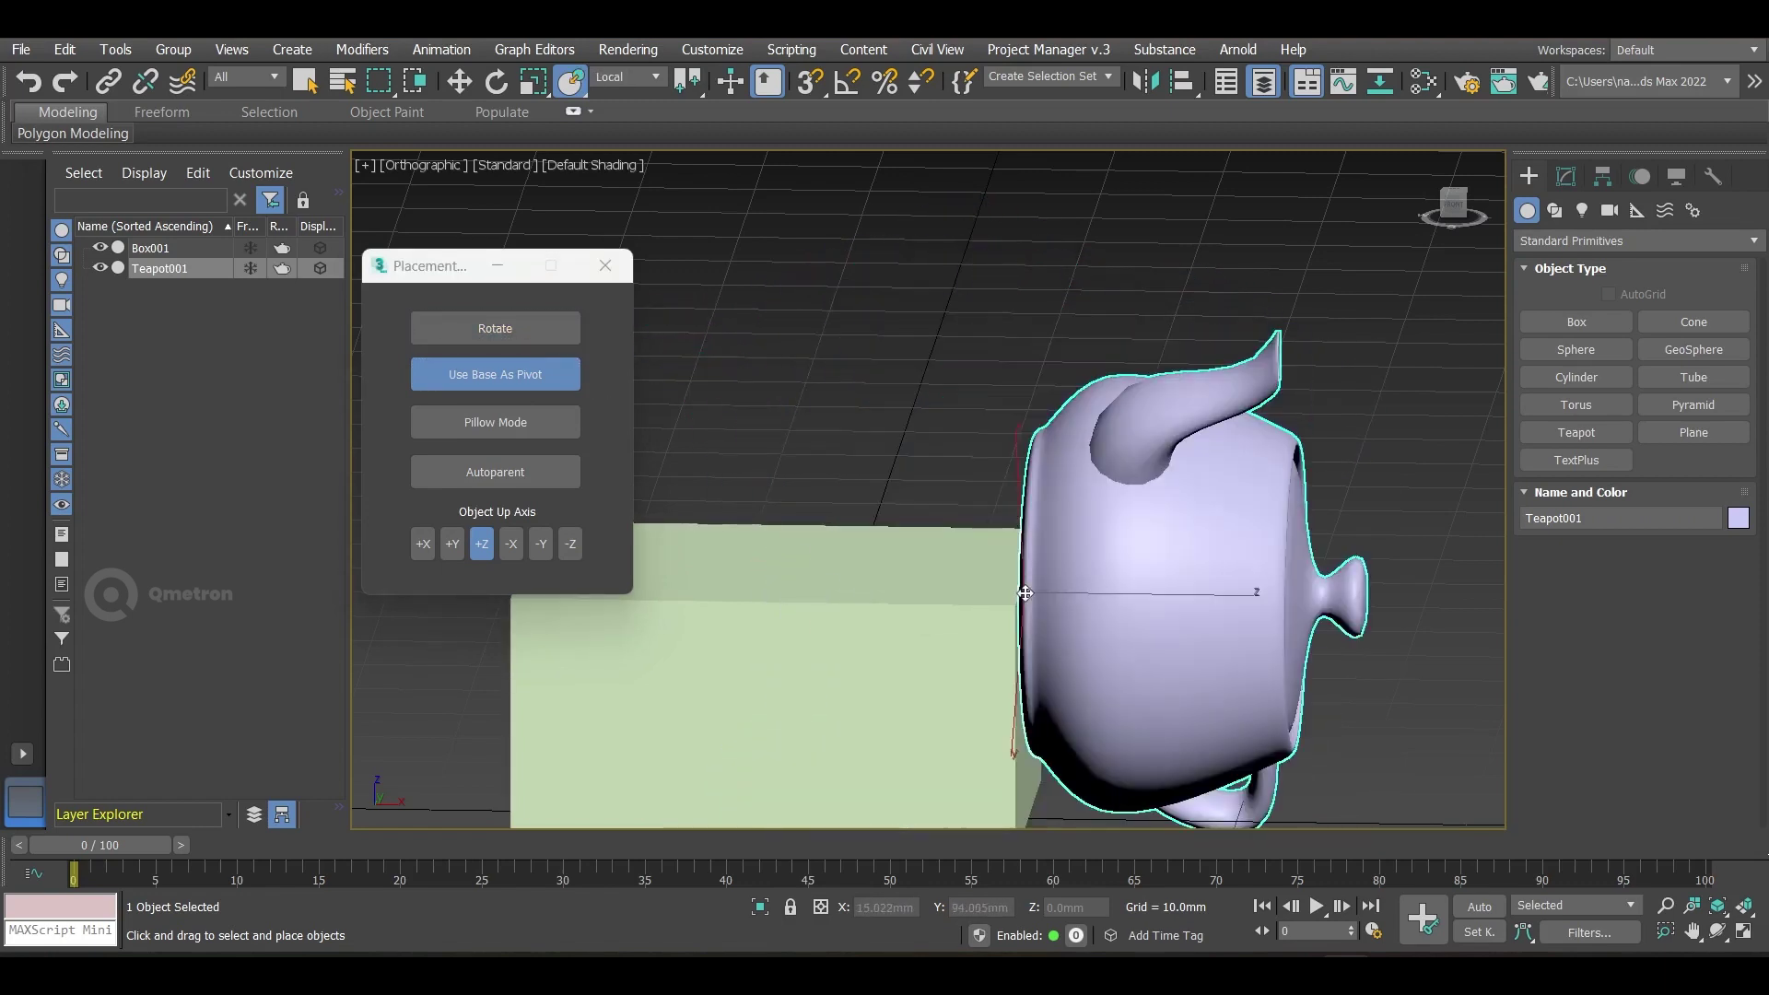
pyautogui.click(605, 265)
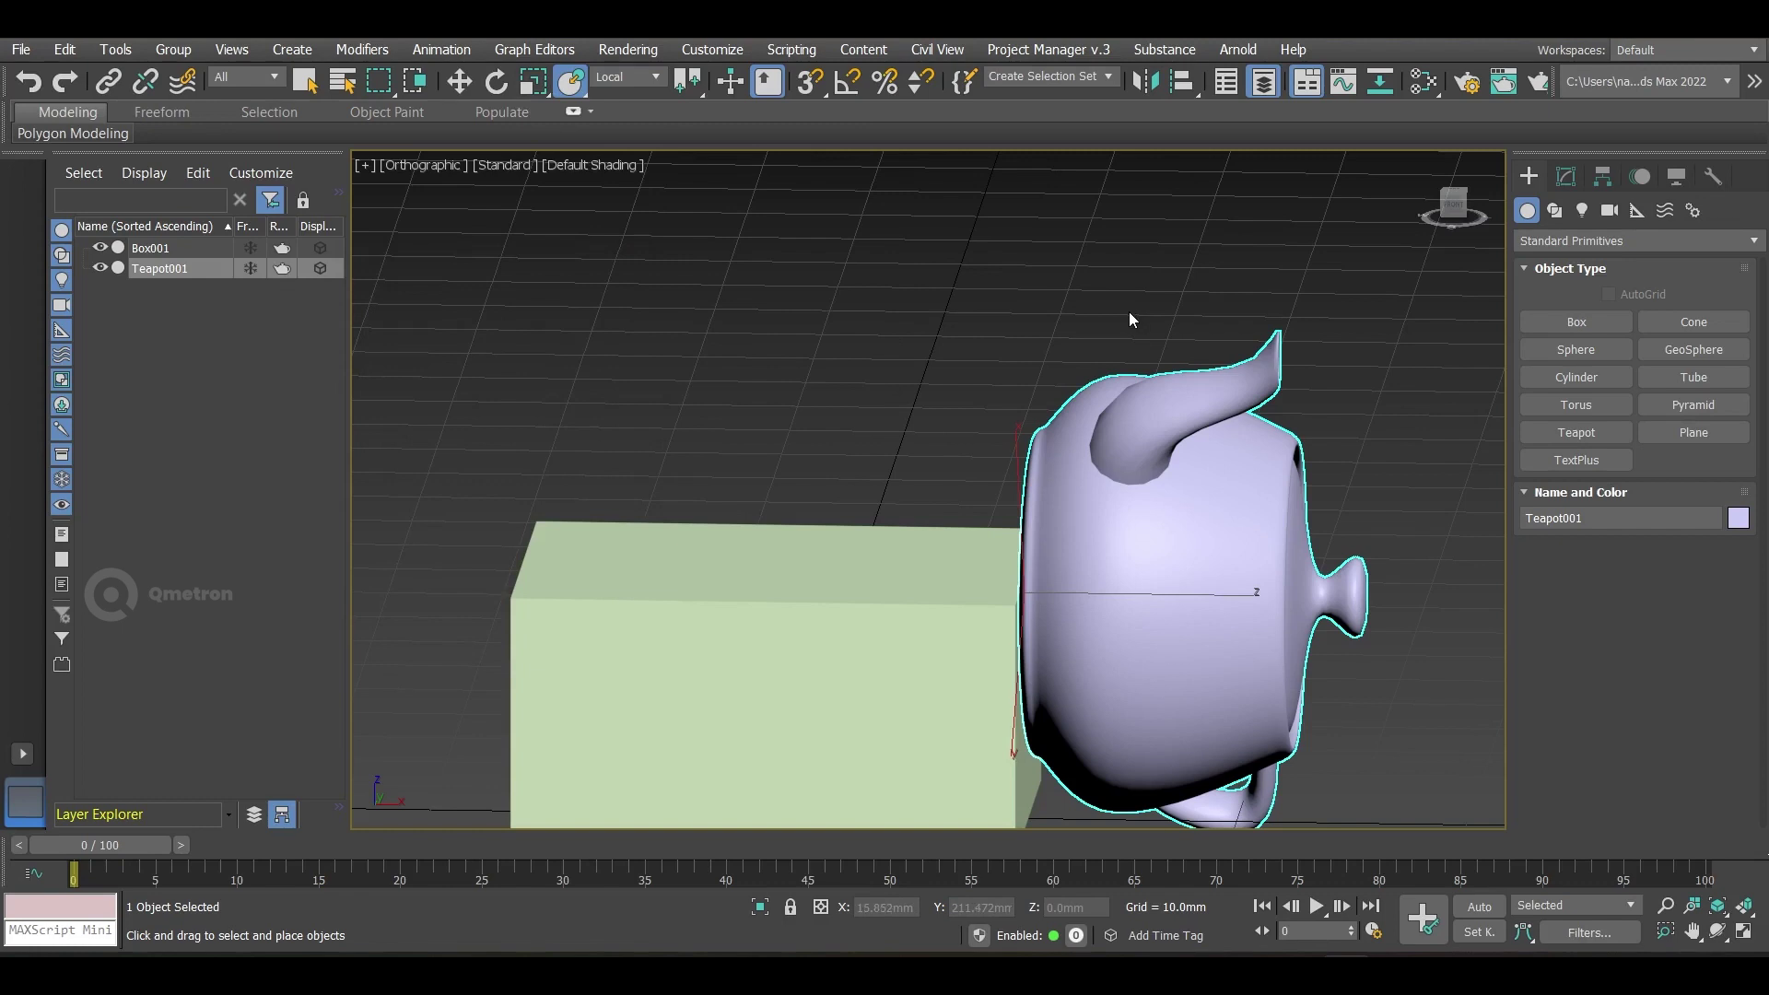
# Step: Switch to the Perspective view and delete the teapot
pyautogui.scroll(-3, 1070, 611)
pyautogui.moveTo(1121, 648); pyautogui.dragTo(1074, 614, button='middle')
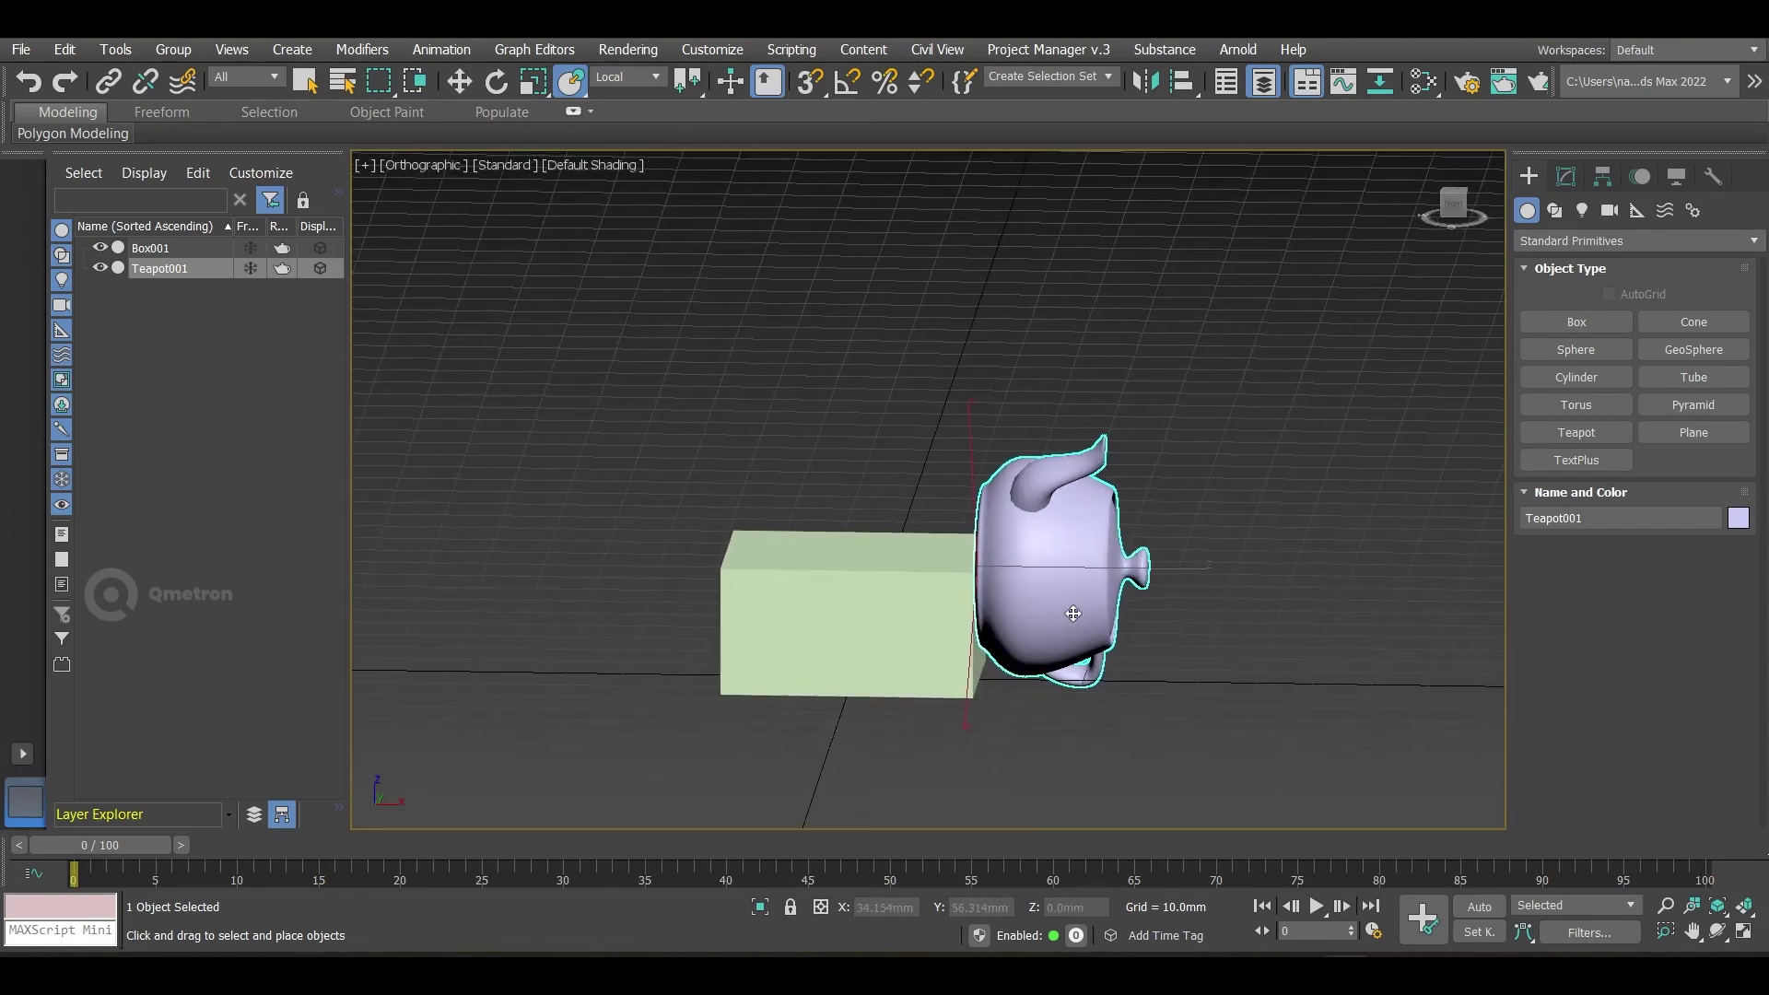
pyautogui.press('p')
pyautogui.press('Delete')
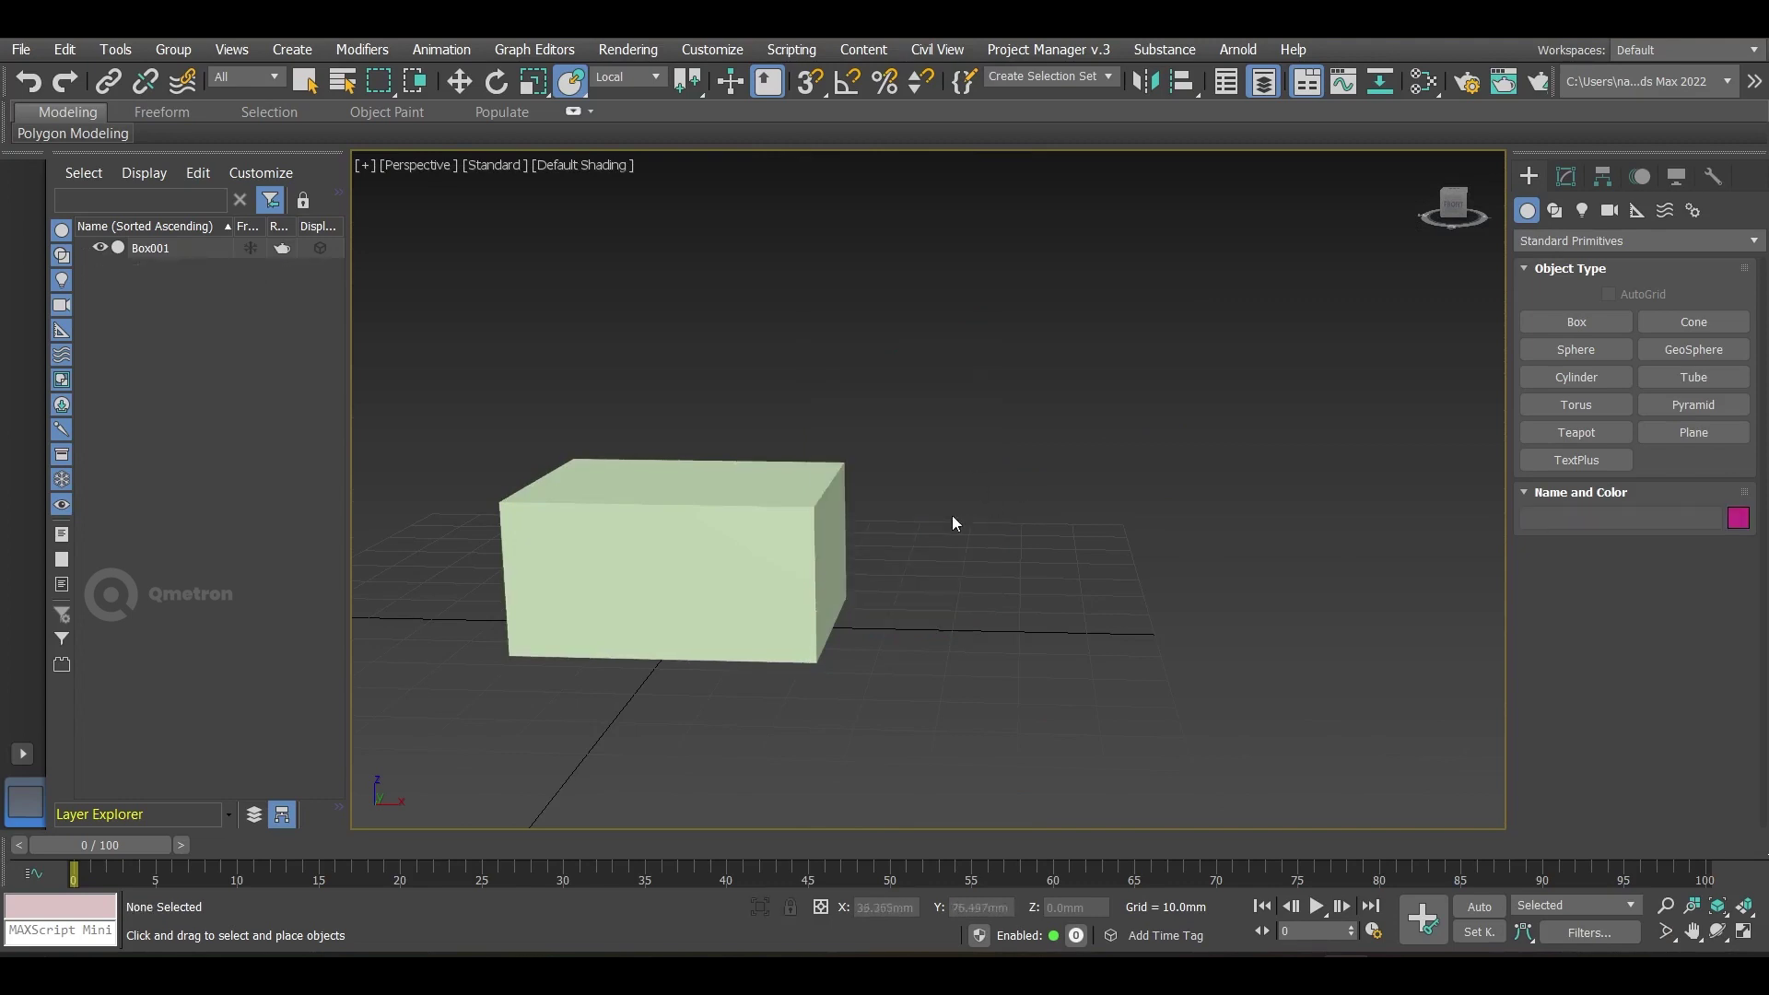
# Step: Select the box for moving in the Front view and center its pivot to the object with Affect Pivot Only
pyautogui.keyDown('alt'); pyautogui.moveTo(735, 593); pyautogui.dragTo(841, 641, button='middle'); pyautogui.keyUp('alt')
pyautogui.click(842, 641)
pyautogui.moveTo(926, 753); pyautogui.dragTo(825, 545, button='middle')
pyautogui.press('w')
pyautogui.press('f')
pyautogui.scroll(-3, 757, 470)
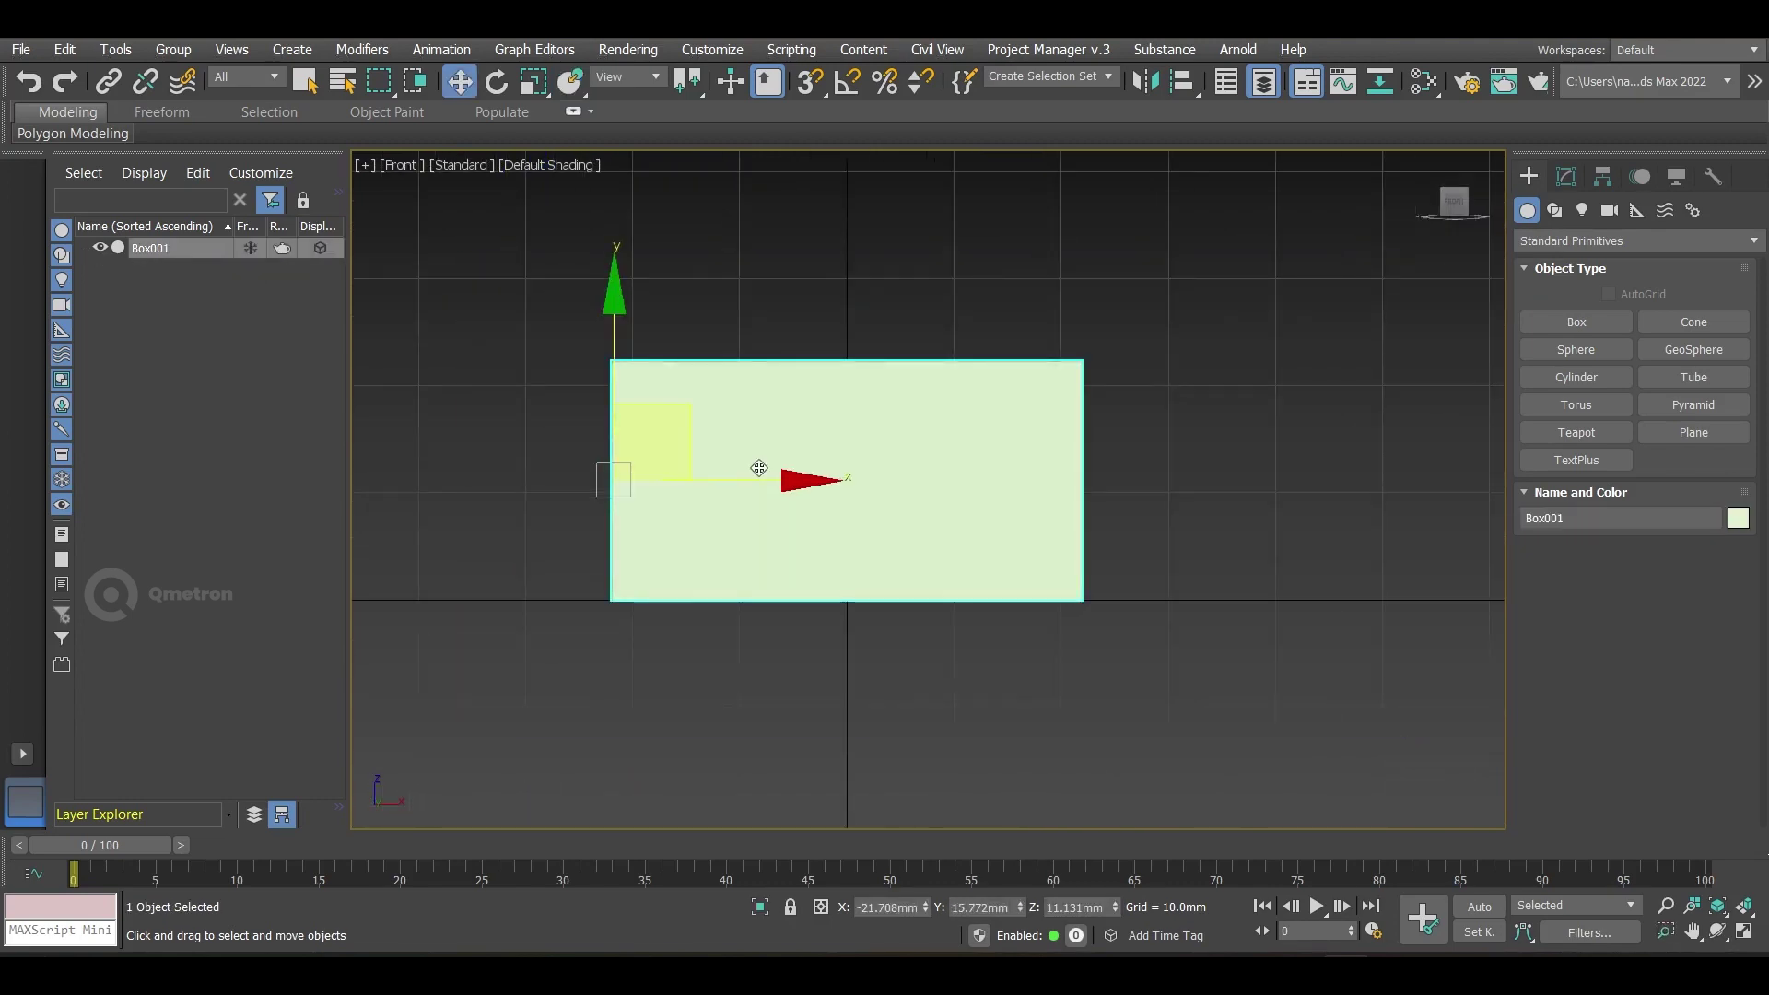
pyautogui.moveTo(758, 466); pyautogui.dragTo(849, 479, button='middle')
pyautogui.click(1603, 176)
pyautogui.click(1613, 330)
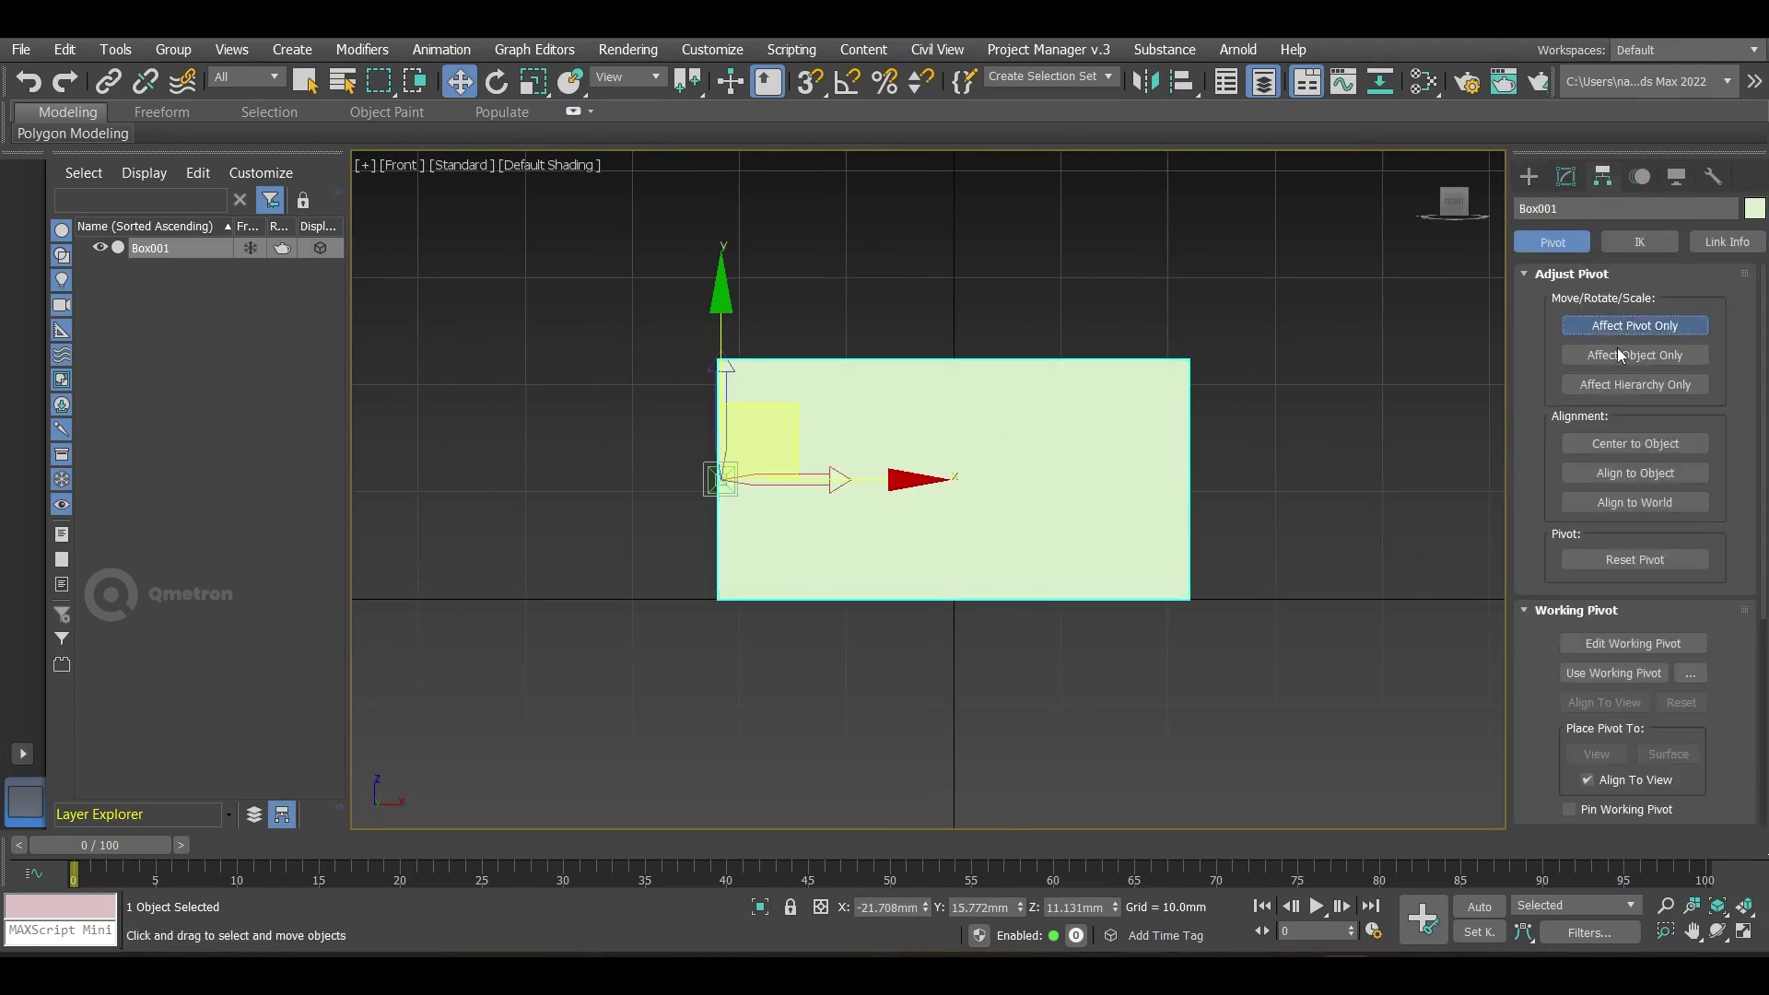
pyautogui.click(1615, 442)
pyautogui.click(1623, 327)
pyautogui.moveTo(1186, 486); pyautogui.dragTo(969, 490, button='middle')
# Step: Reselect the box and keep View as the reference coordinate system for moving it
pyautogui.click(1153, 516)
pyautogui.click(723, 458)
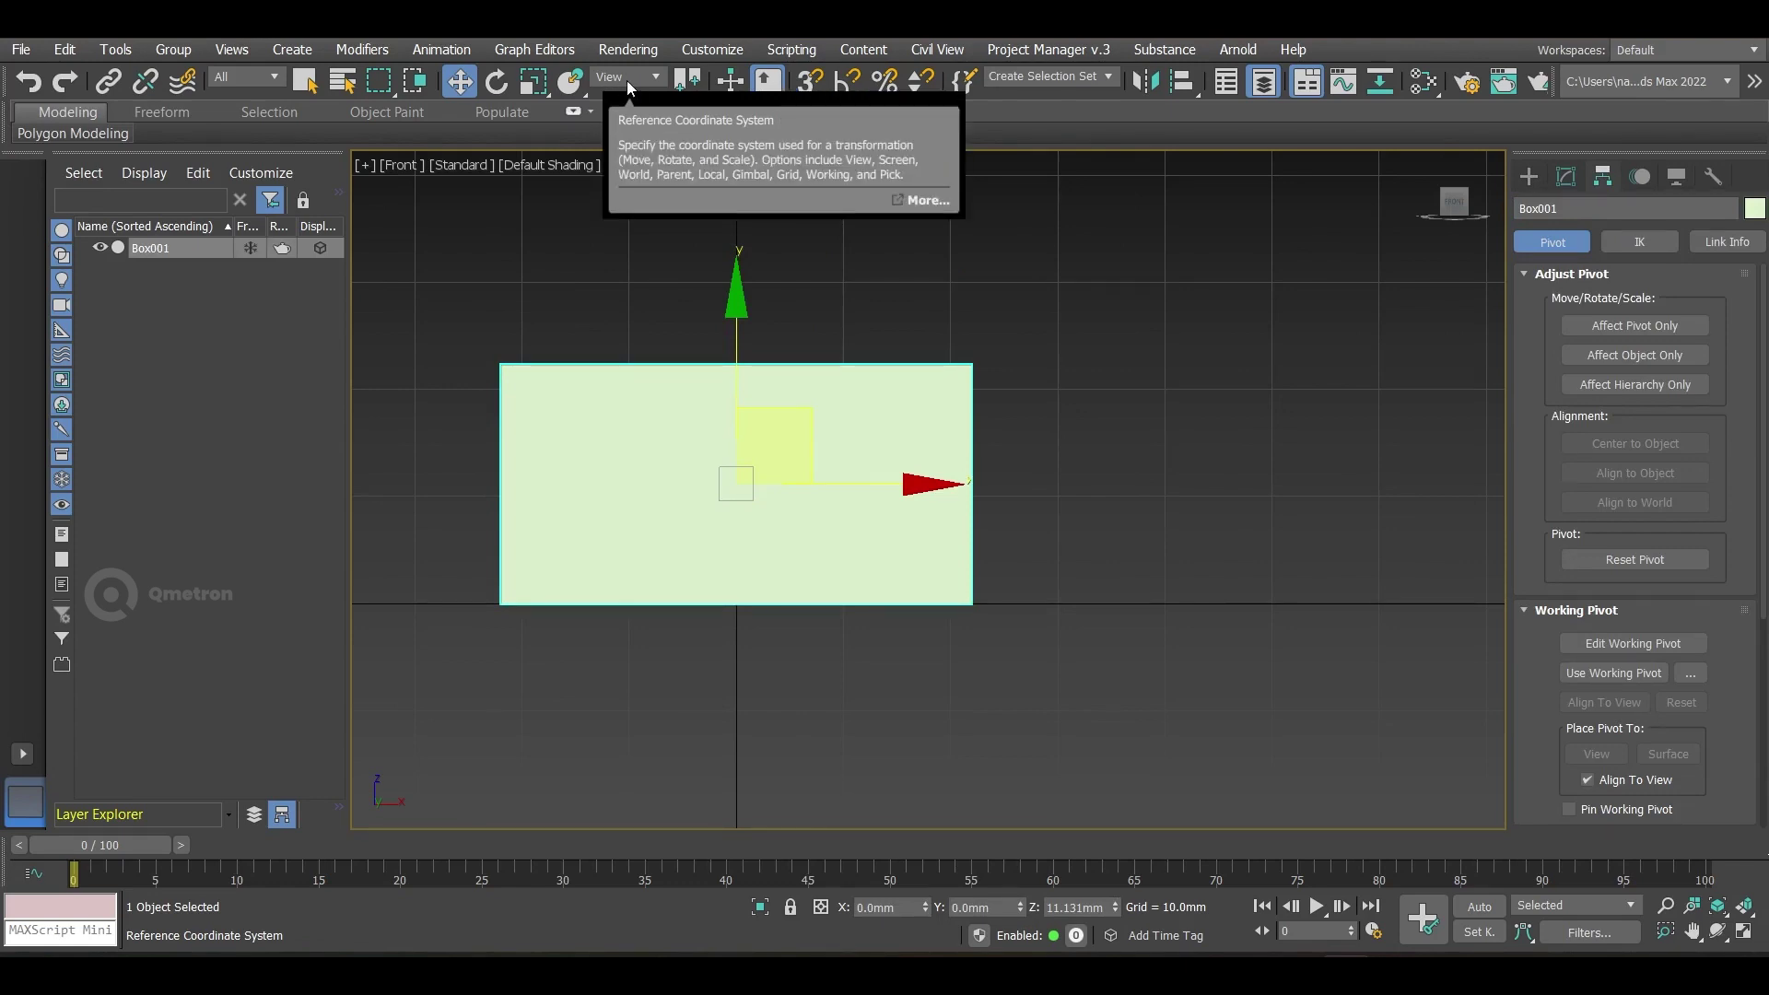
pyautogui.click(627, 80)
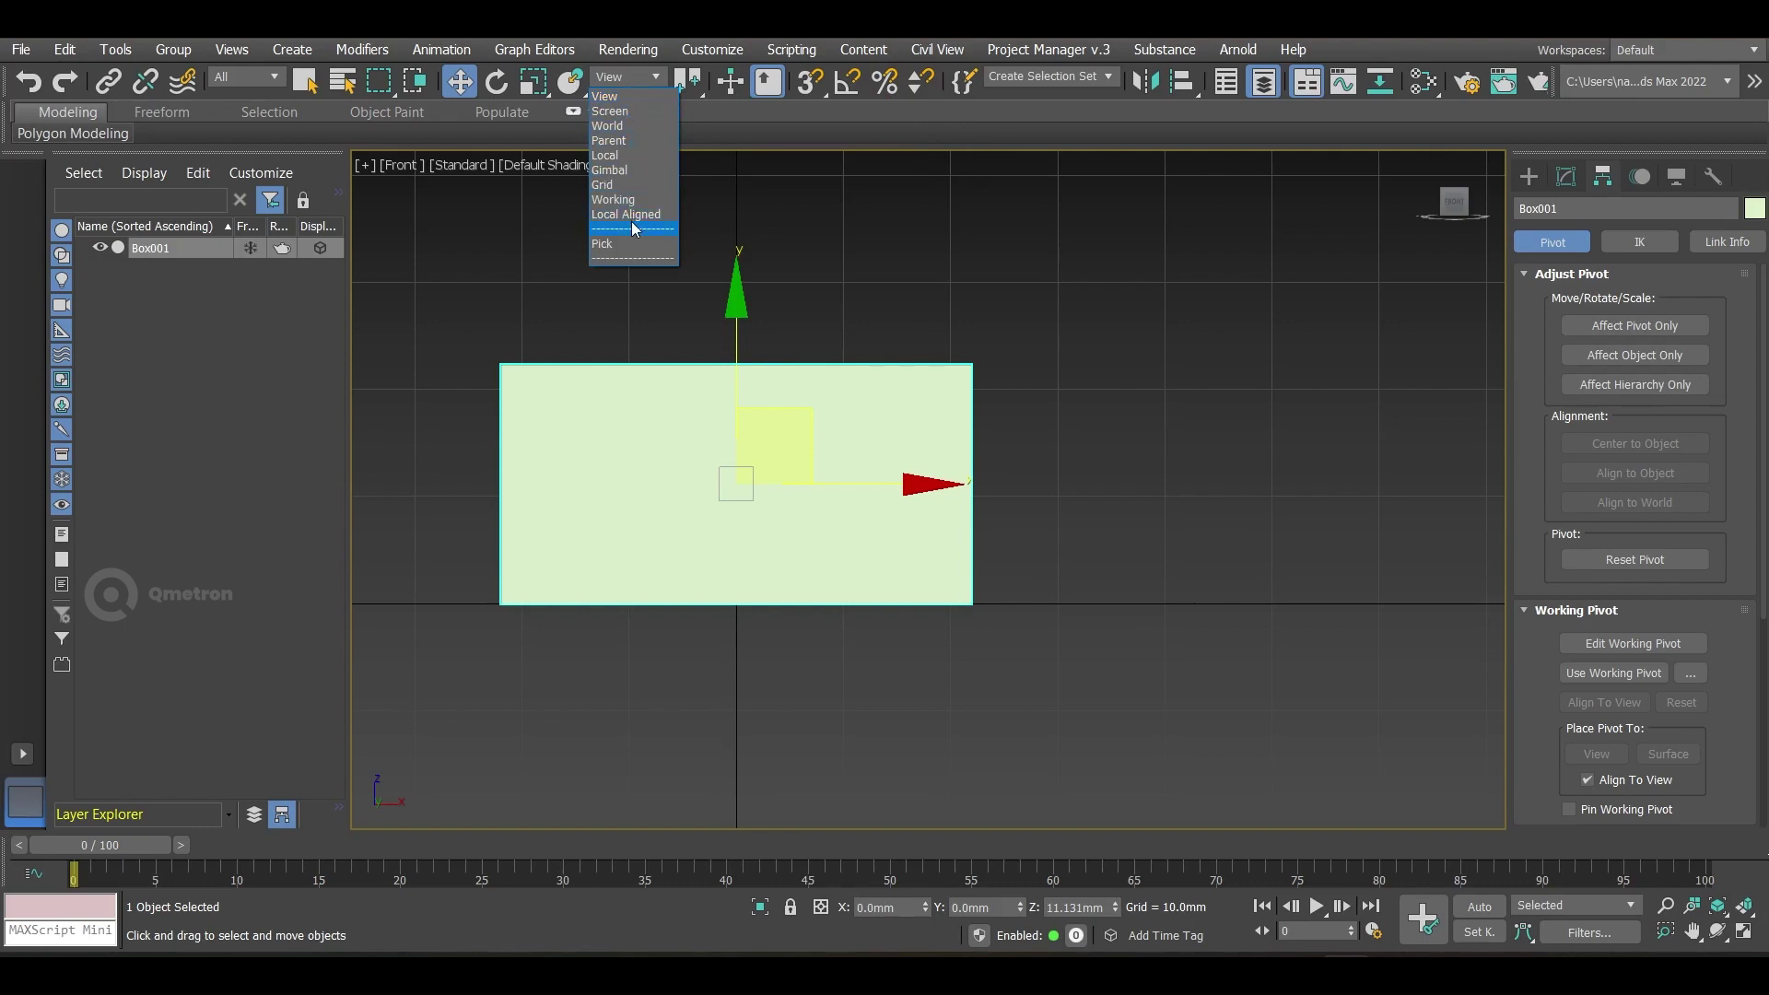
pyautogui.click(634, 94)
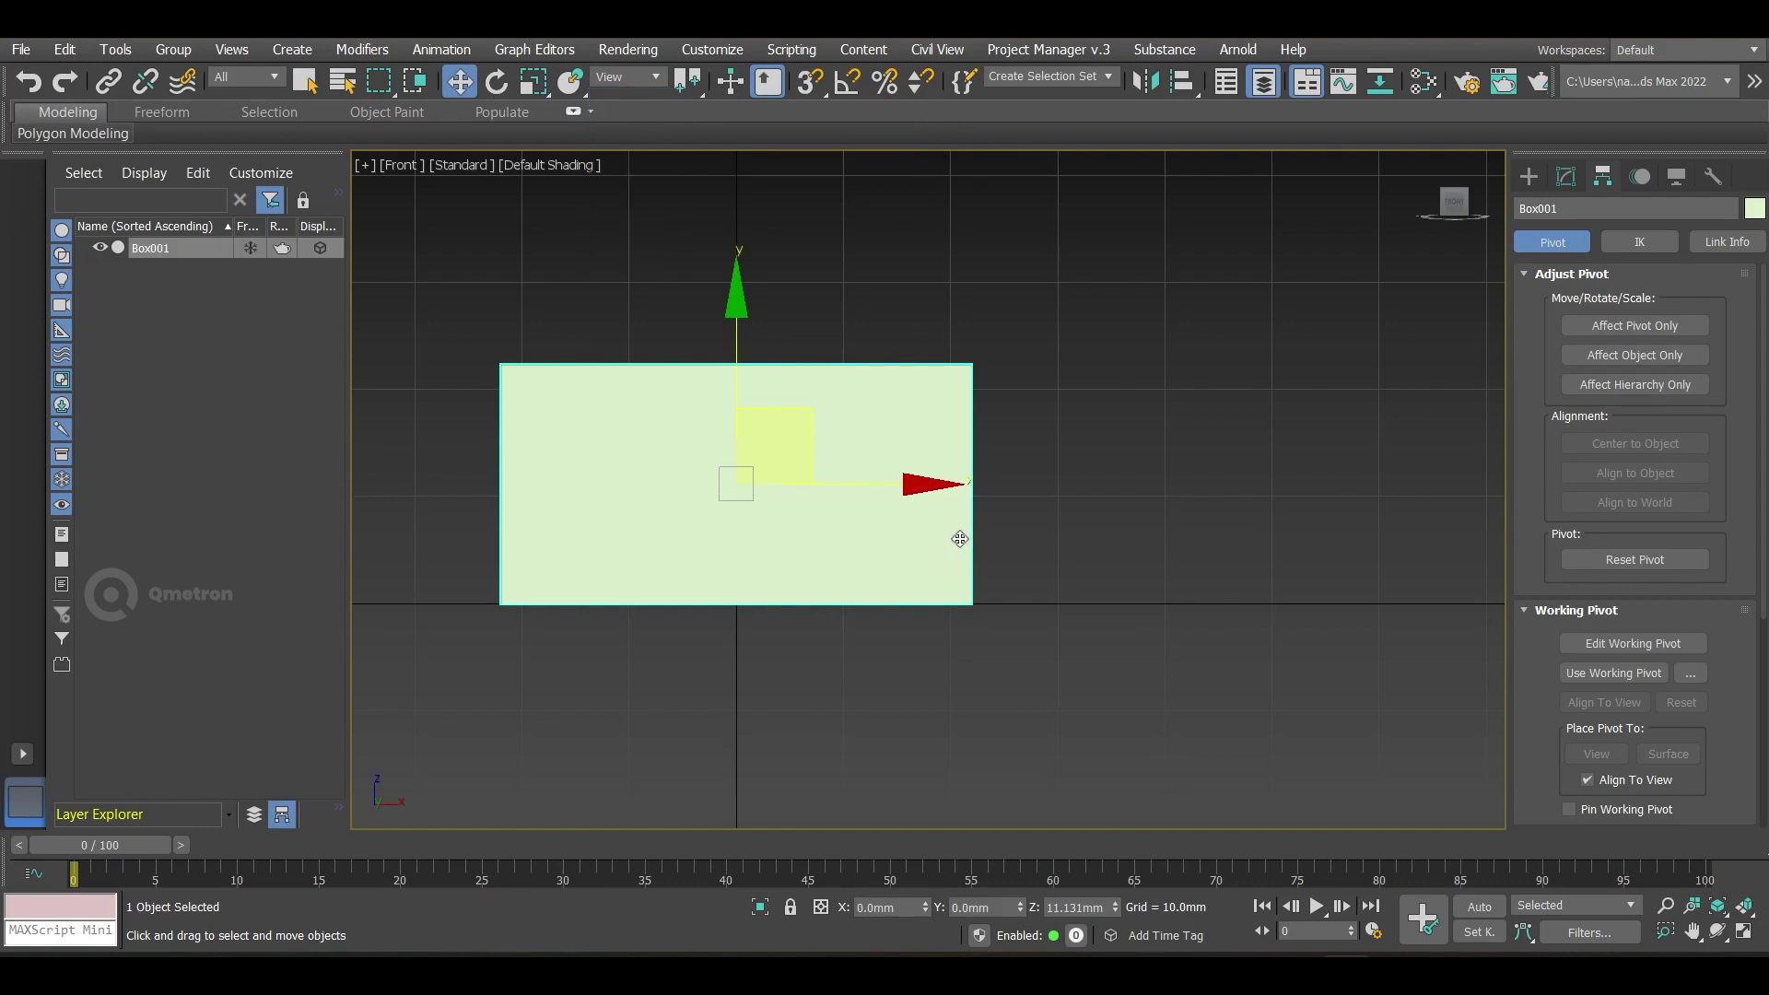
# Step: Show the box in the Perspective view, set the reference coordinate system to World, and try a move that is undone
pyautogui.press('p')
pyautogui.press('z')
pyautogui.scroll(-5, 949, 520)
pyautogui.keyDown('alt'); pyautogui.moveTo(1027, 538); pyautogui.dragTo(936, 611, button='middle'); pyautogui.keyUp('alt')
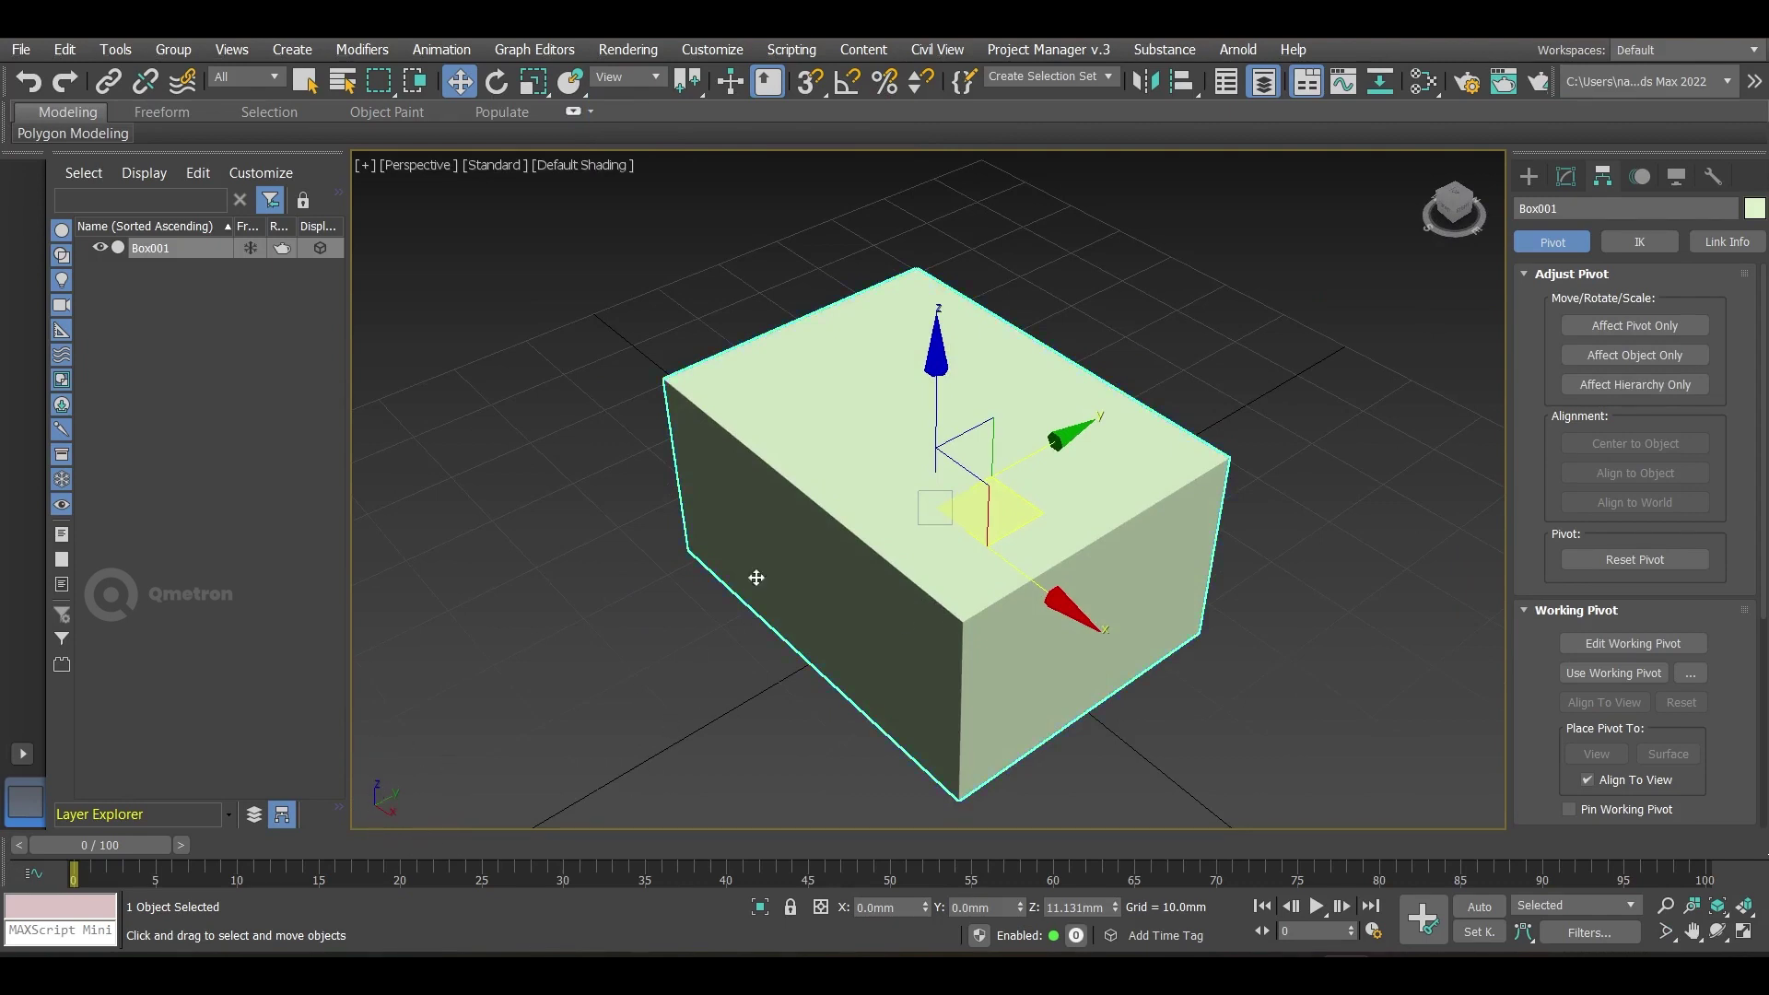
pyautogui.click(632, 79)
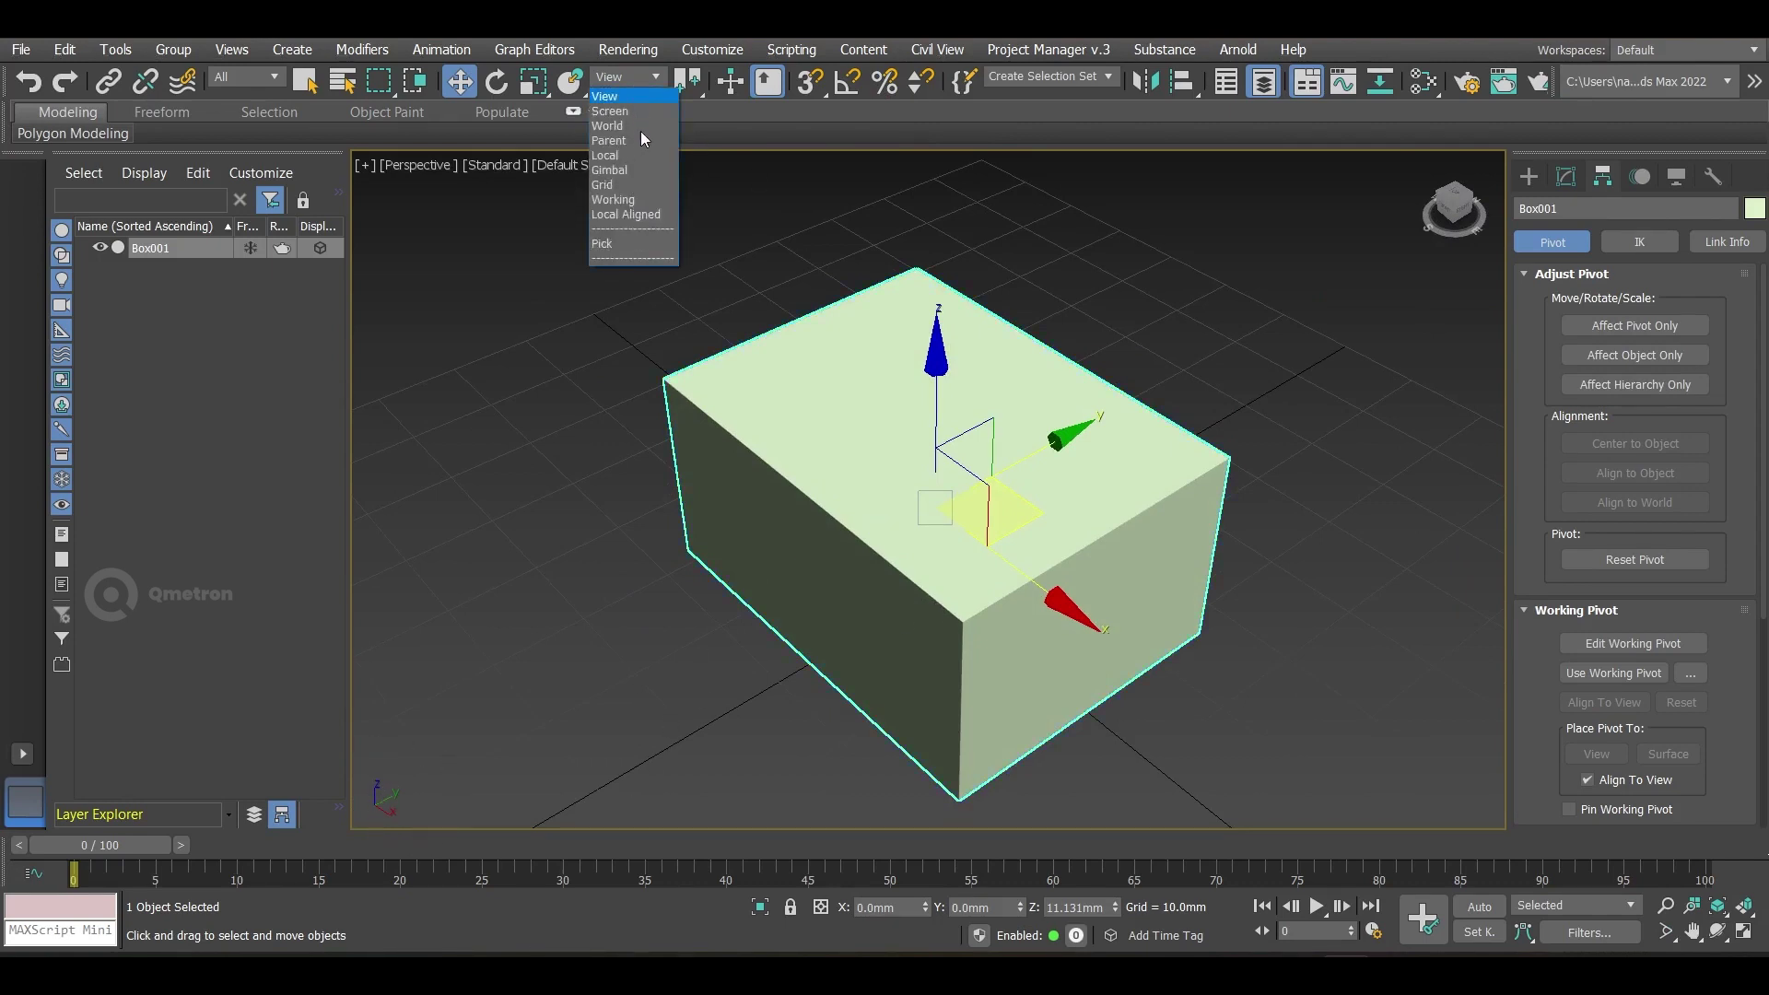
pyautogui.click(630, 126)
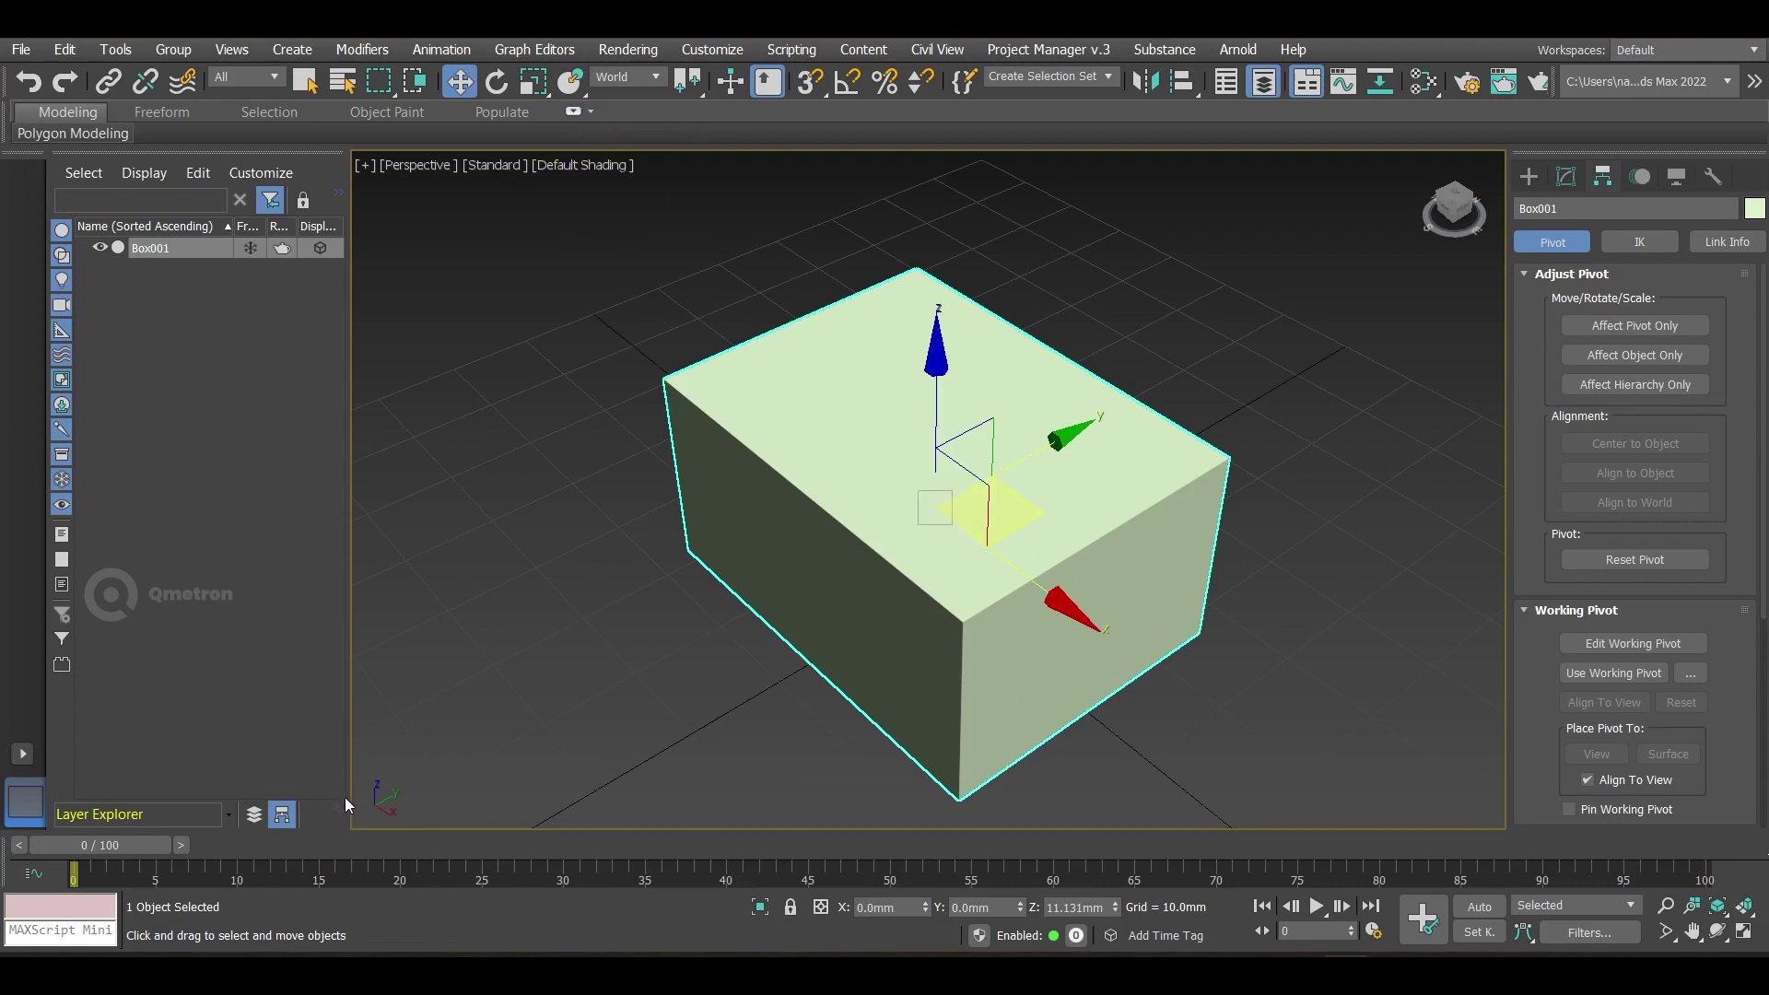
pyautogui.moveTo(1021, 480); pyautogui.dragTo(1116, 434)
pyautogui.hotkey('ctrl', 'z')
# Step: Set the reference coordinate system to Screen and back to View, comparing the box's move gizmo from different angles
pyautogui.moveTo(1327, 655); pyautogui.dragTo(1027, 588, button='middle')
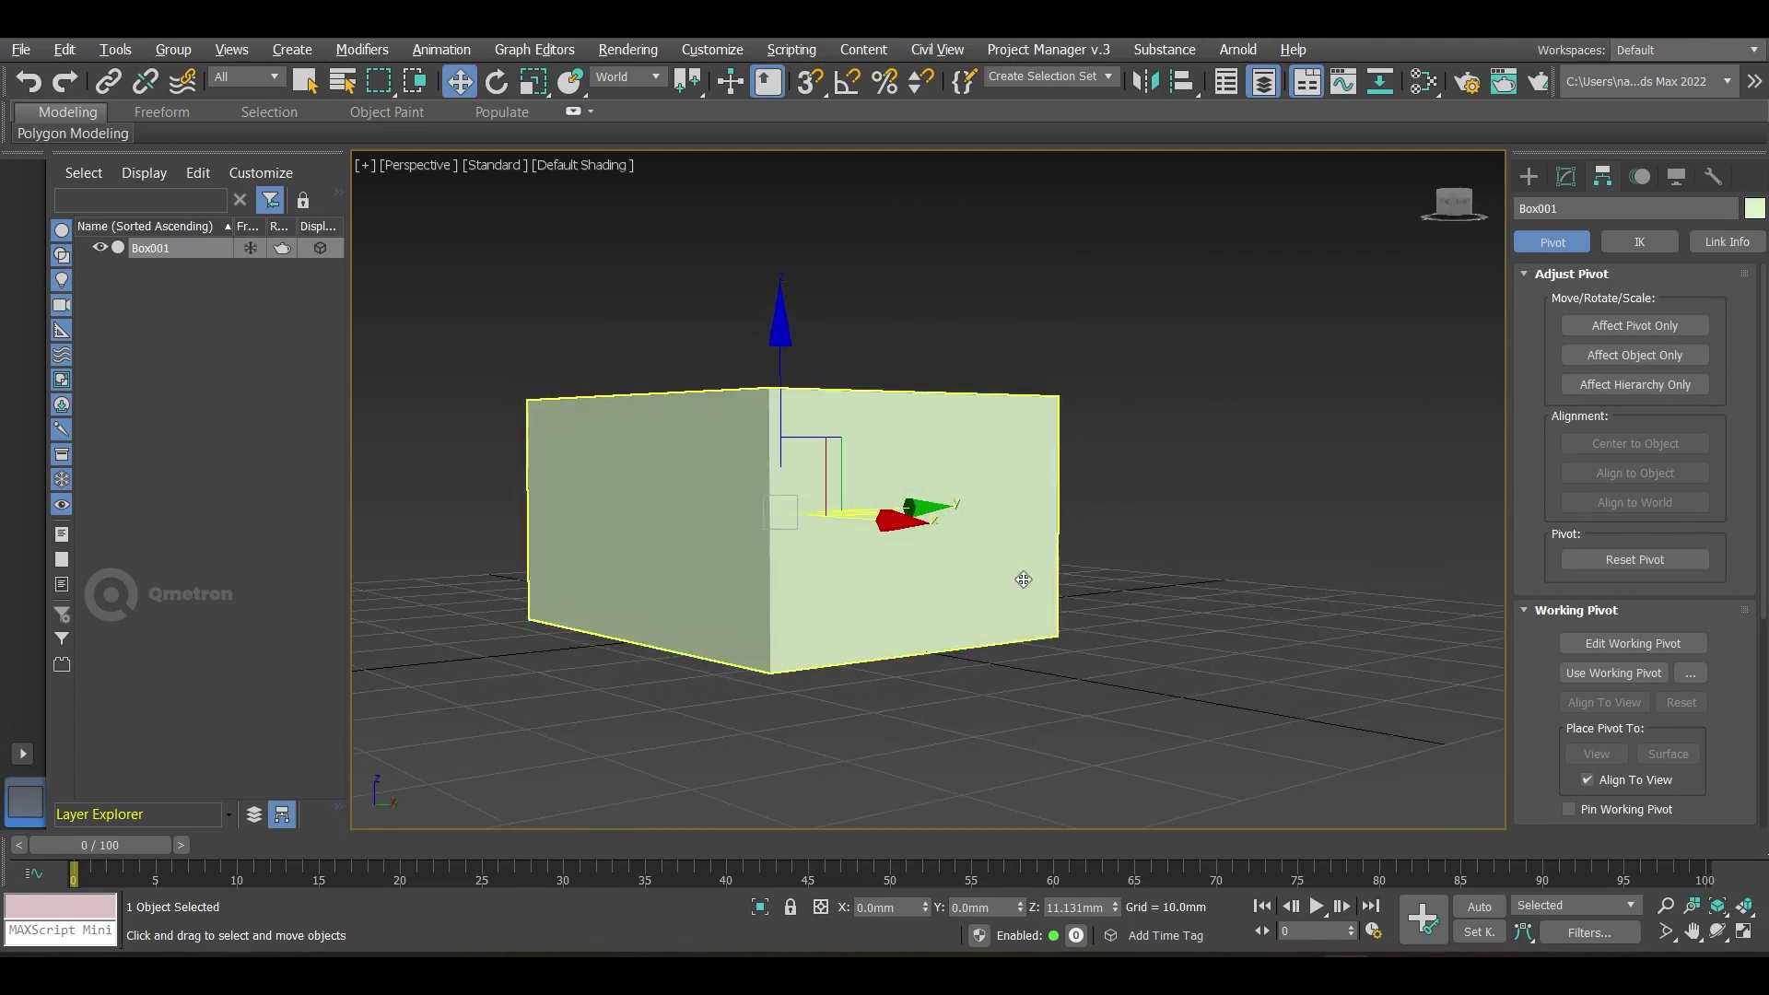
pyautogui.click(611, 81)
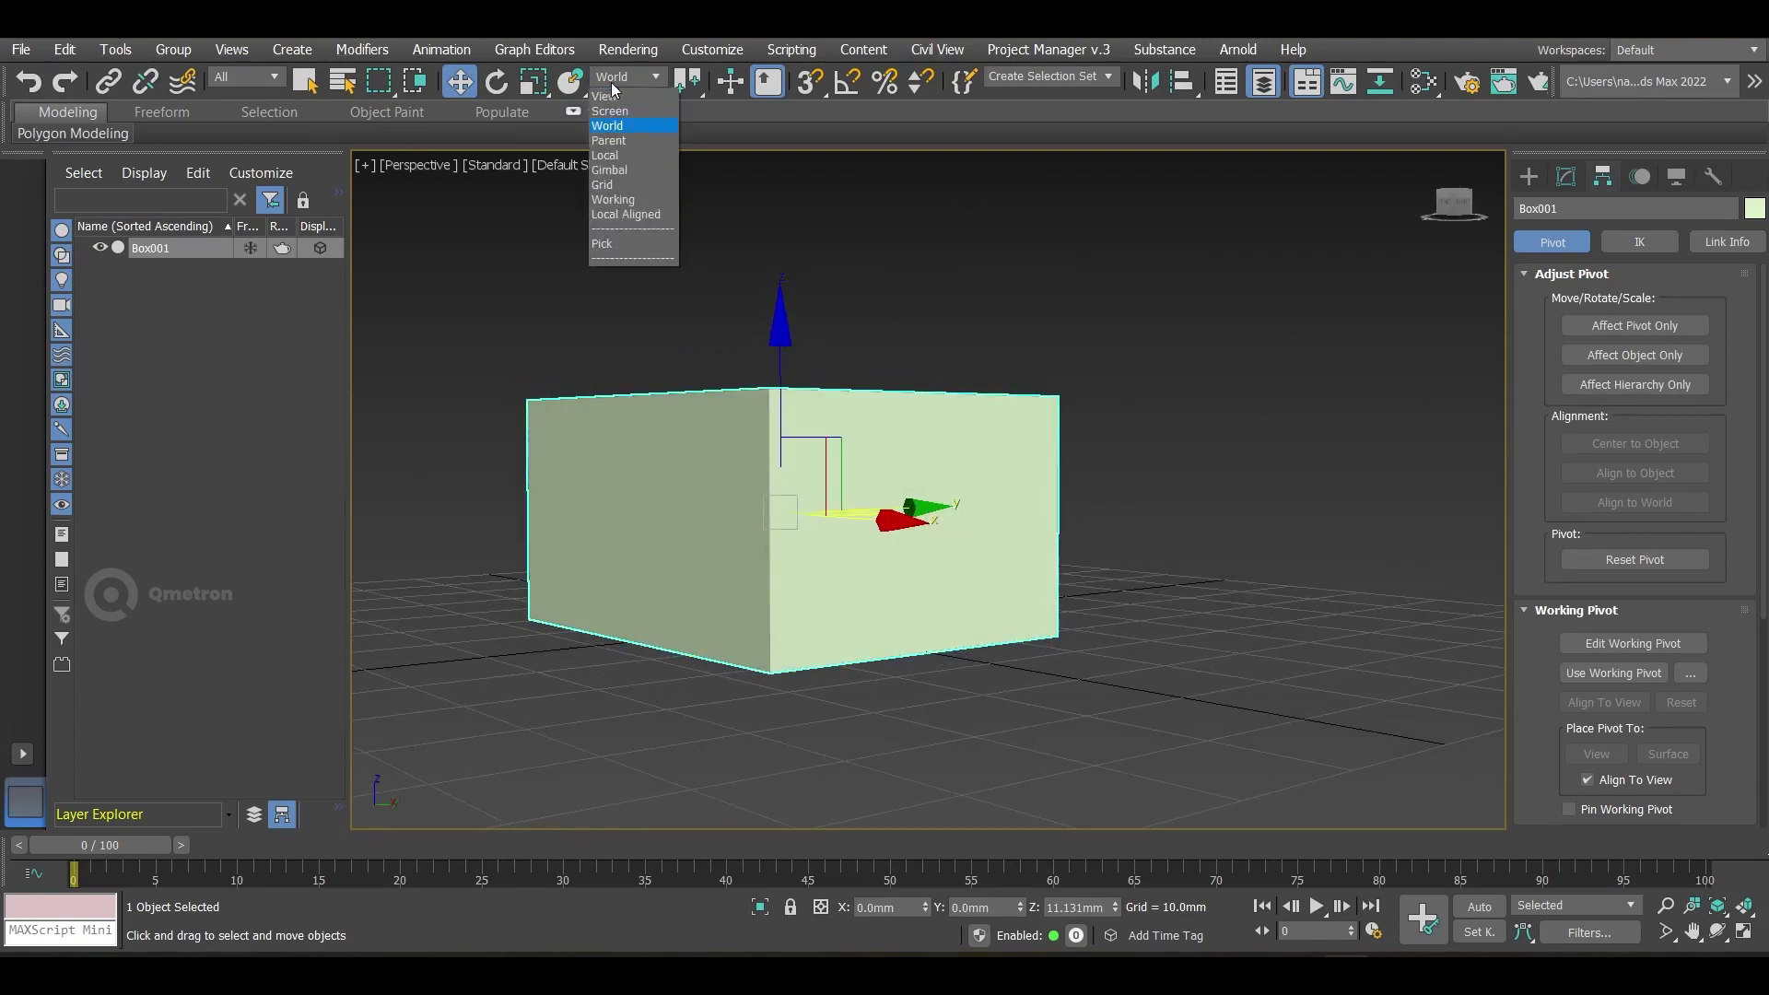
pyautogui.click(615, 110)
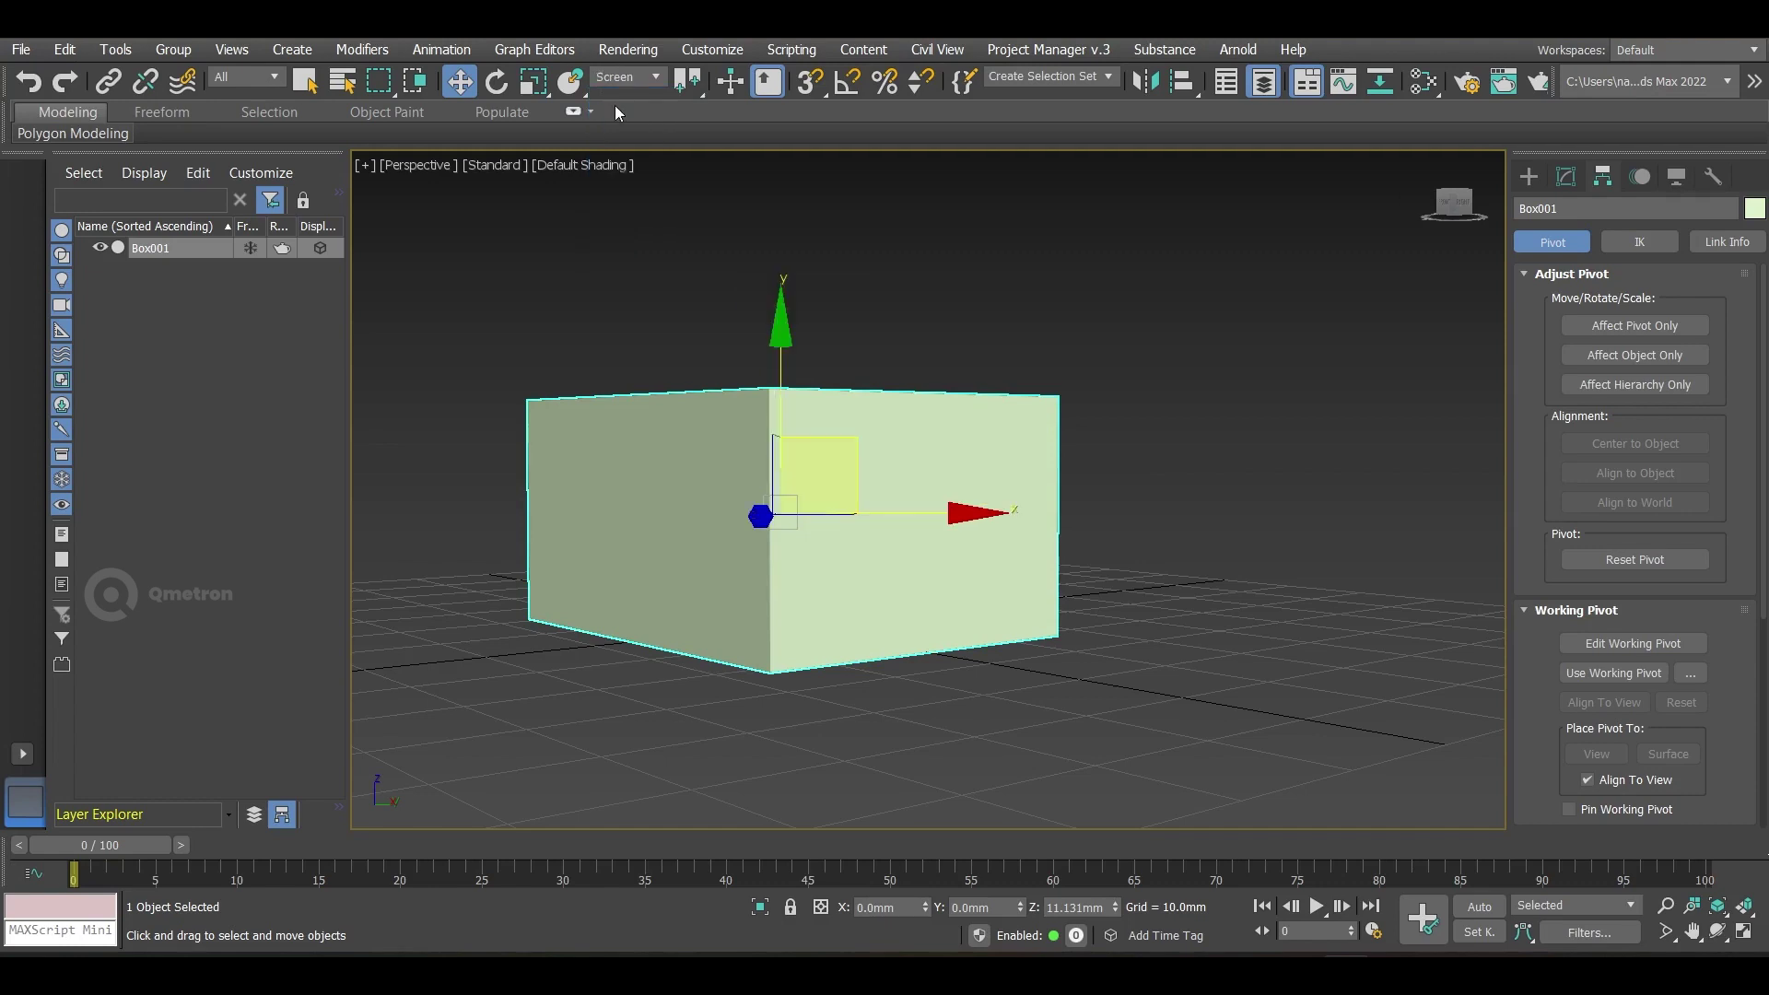
pyautogui.scroll(2, 825, 517)
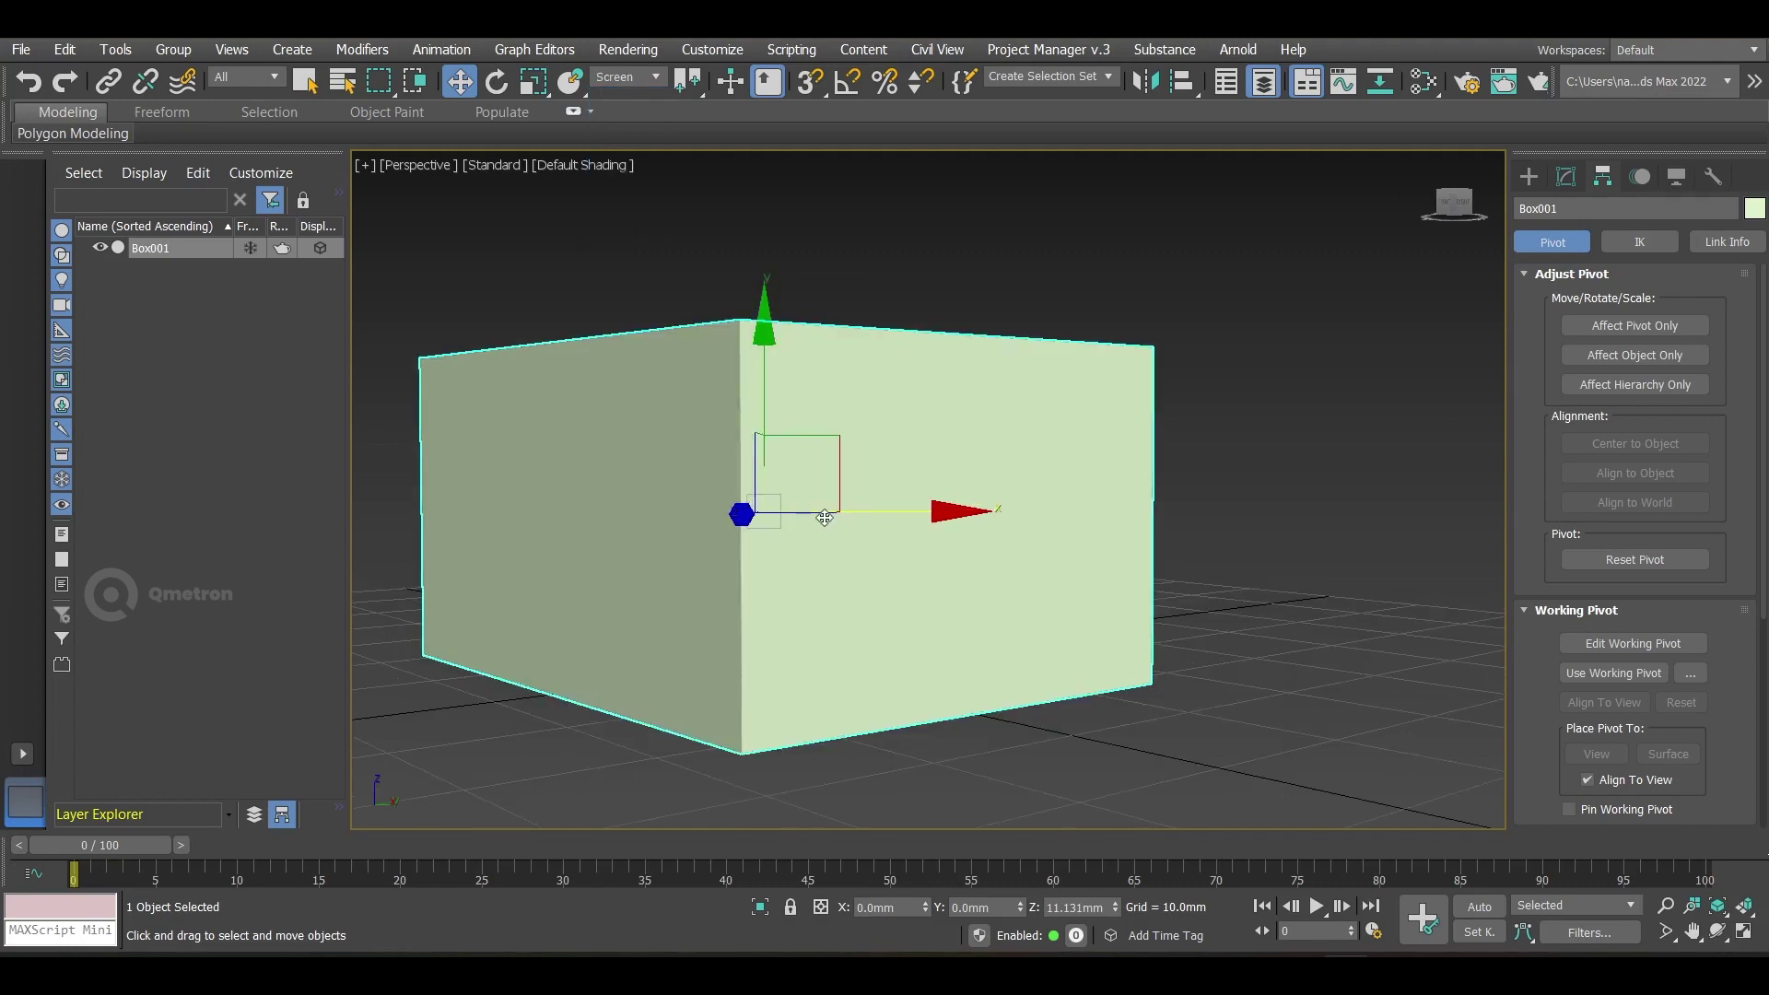
pyautogui.keyDown('alt'); pyautogui.moveTo(912, 545); pyautogui.dragTo(553, 516, button='middle'); pyautogui.keyUp('alt')
pyautogui.click(623, 80)
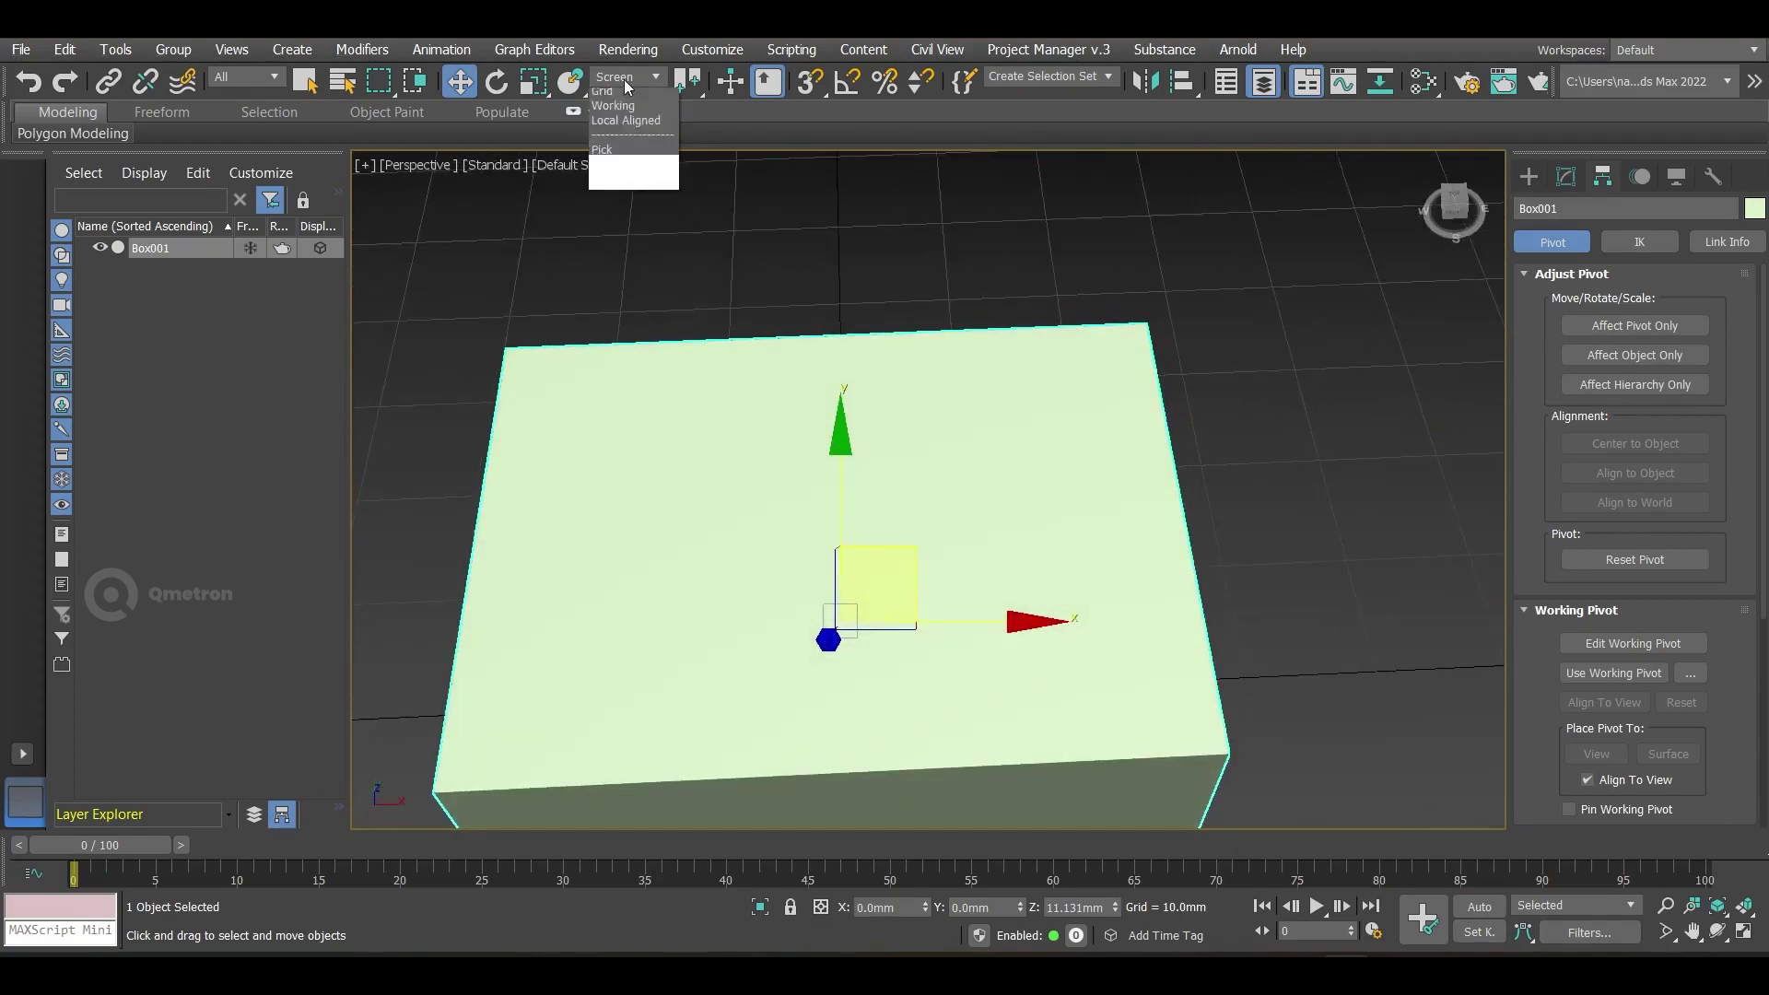
pyautogui.click(623, 98)
pyautogui.keyDown('alt'); pyautogui.moveTo(647, 308); pyautogui.dragTo(691, 470, button='middle'); pyautogui.keyUp('alt')
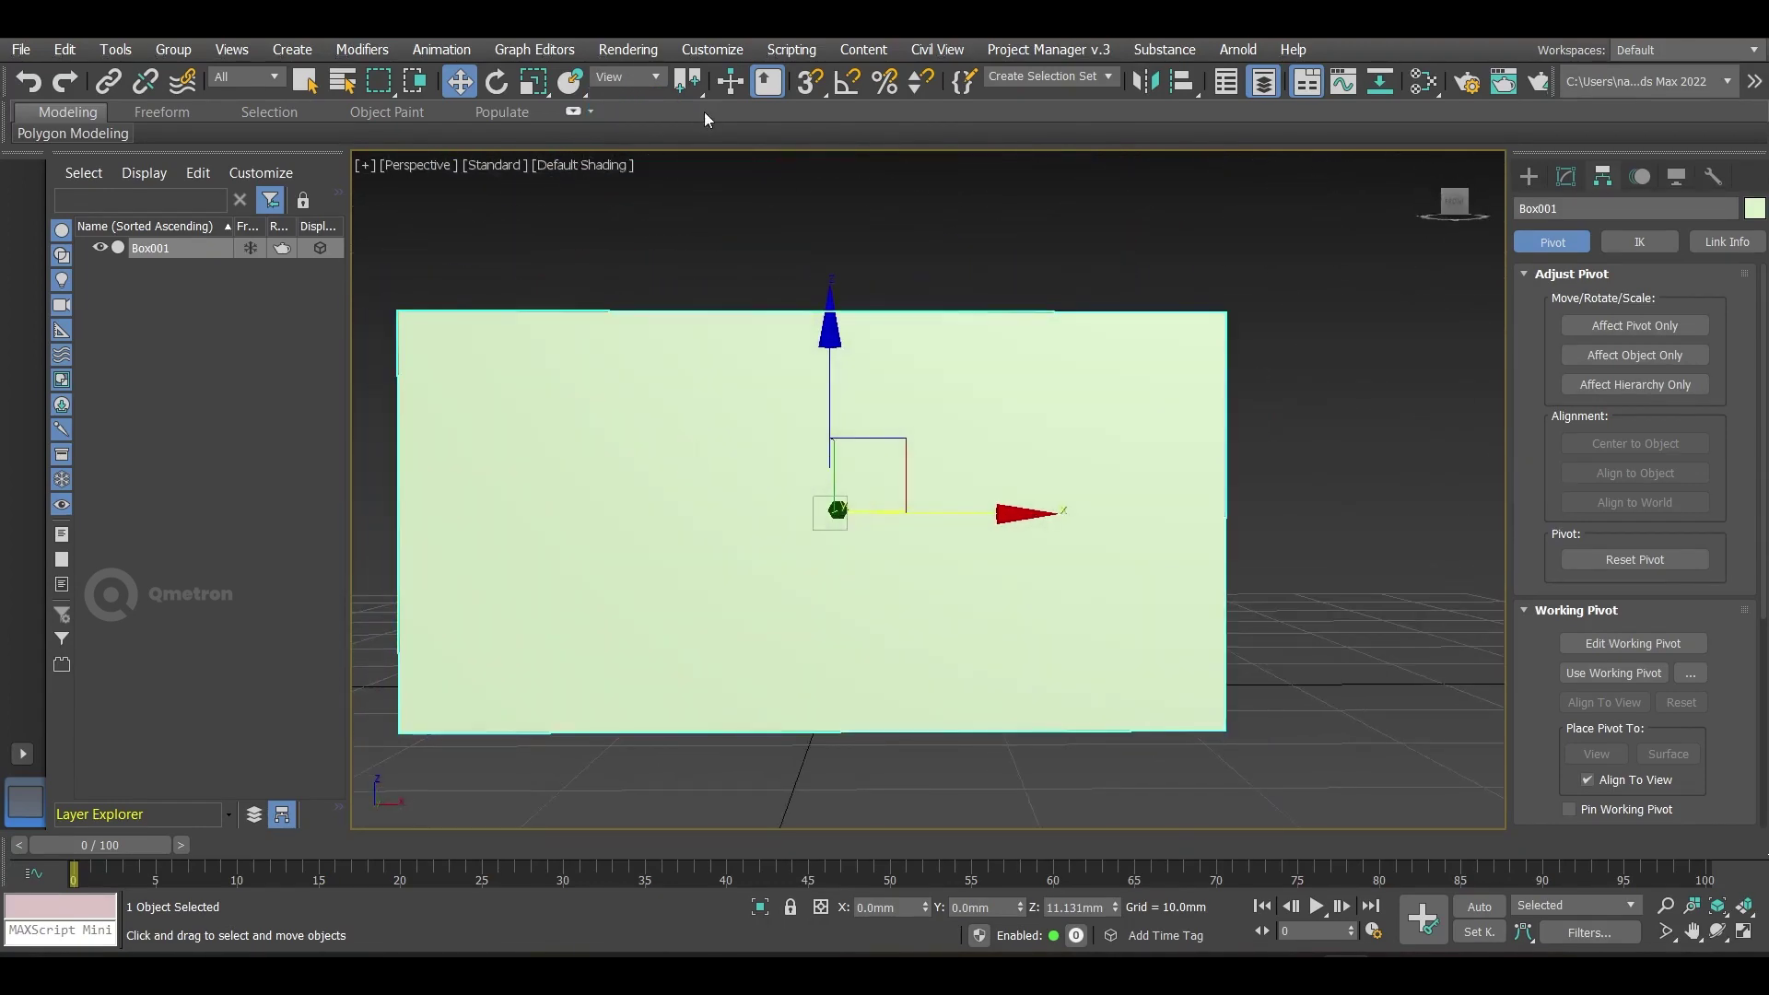
# Step: Set the reference coordinate system to Screen, try moving the box along the screen Y axis, and undo the move
pyautogui.click(630, 79)
pyautogui.click(627, 111)
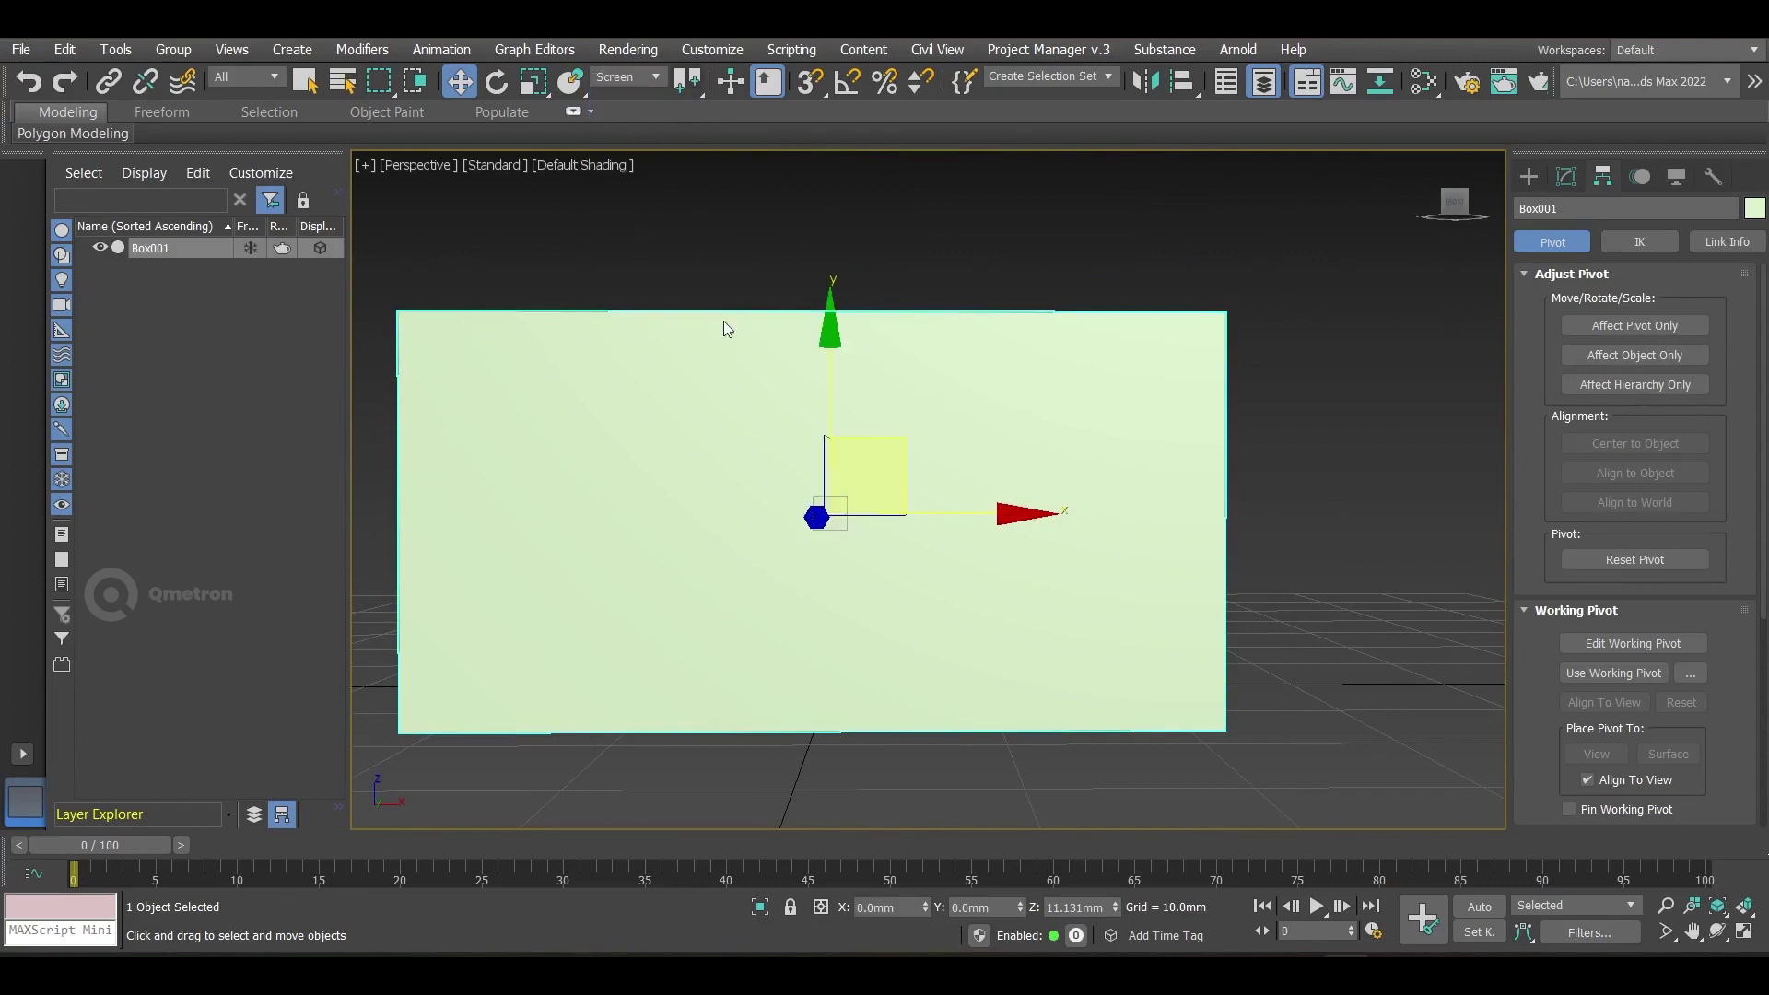
pyautogui.keyDown('alt'); pyautogui.moveTo(806, 466); pyautogui.dragTo(831, 509, button='middle'); pyautogui.keyUp('alt')
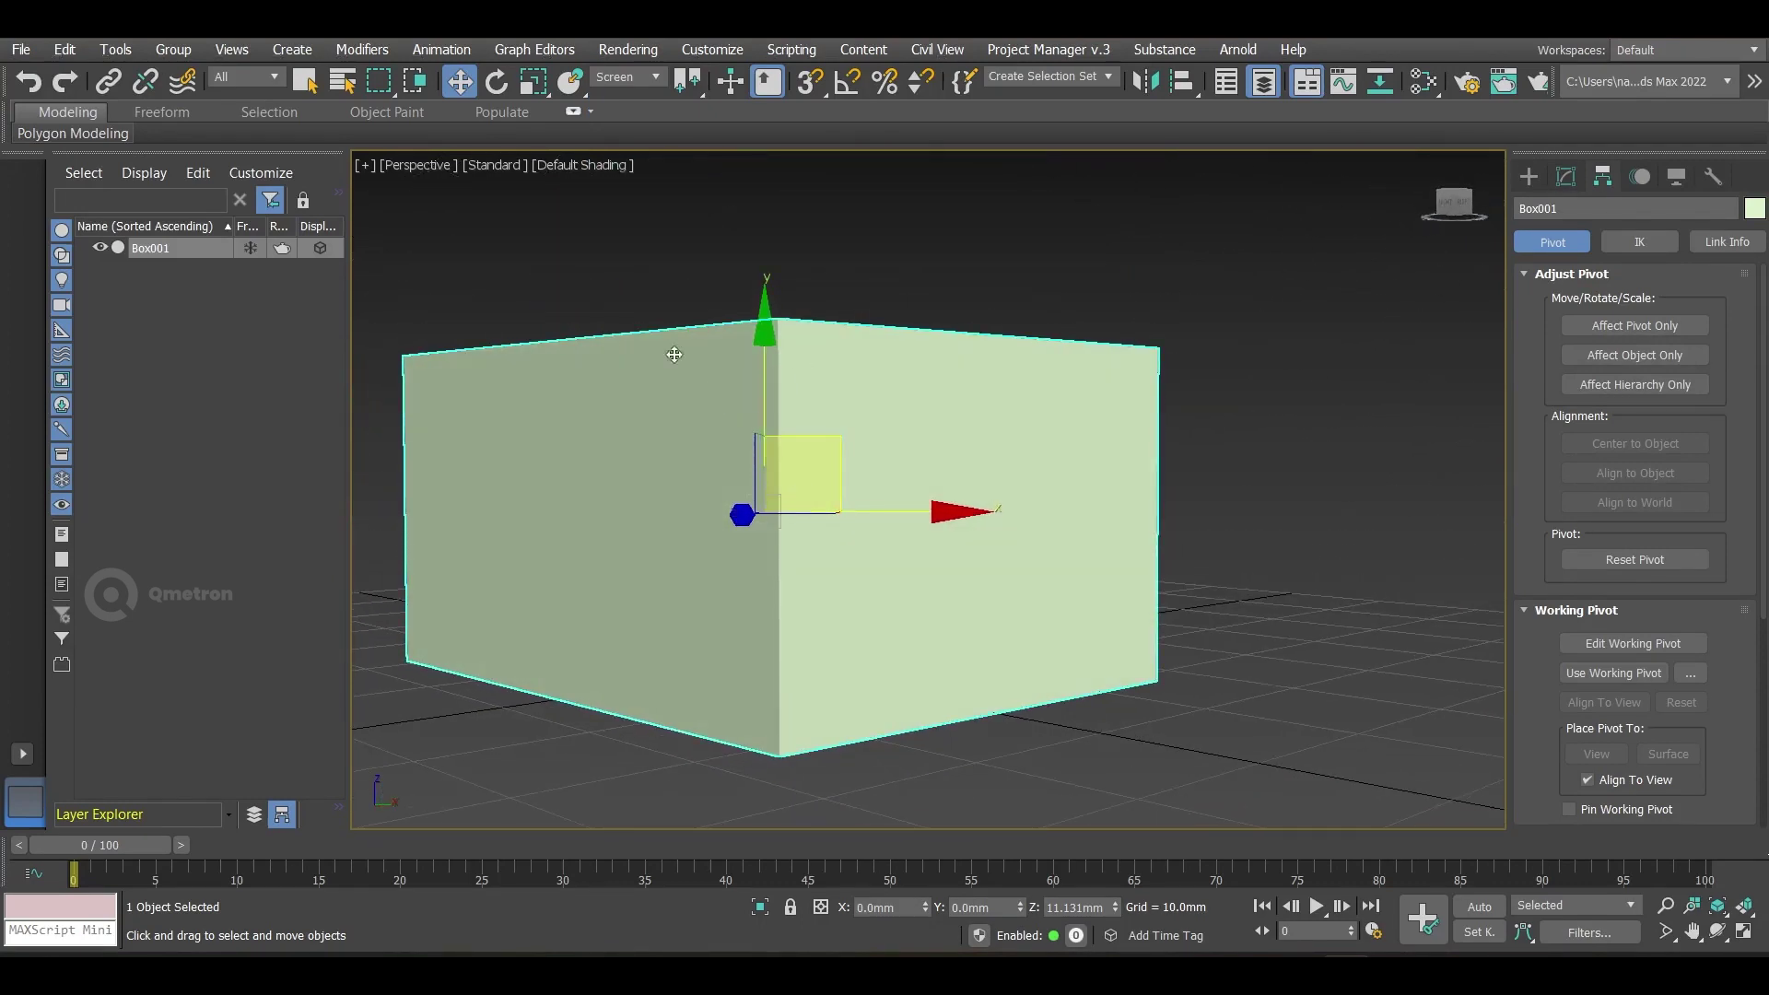
pyautogui.moveTo(764, 349); pyautogui.dragTo(770, 247)
pyautogui.hotkey('ctrl', 'z')
# Step: Set the Move tool's reference coordinate system to Gimbal and examine the box's axes from another angle
pyautogui.click(630, 79)
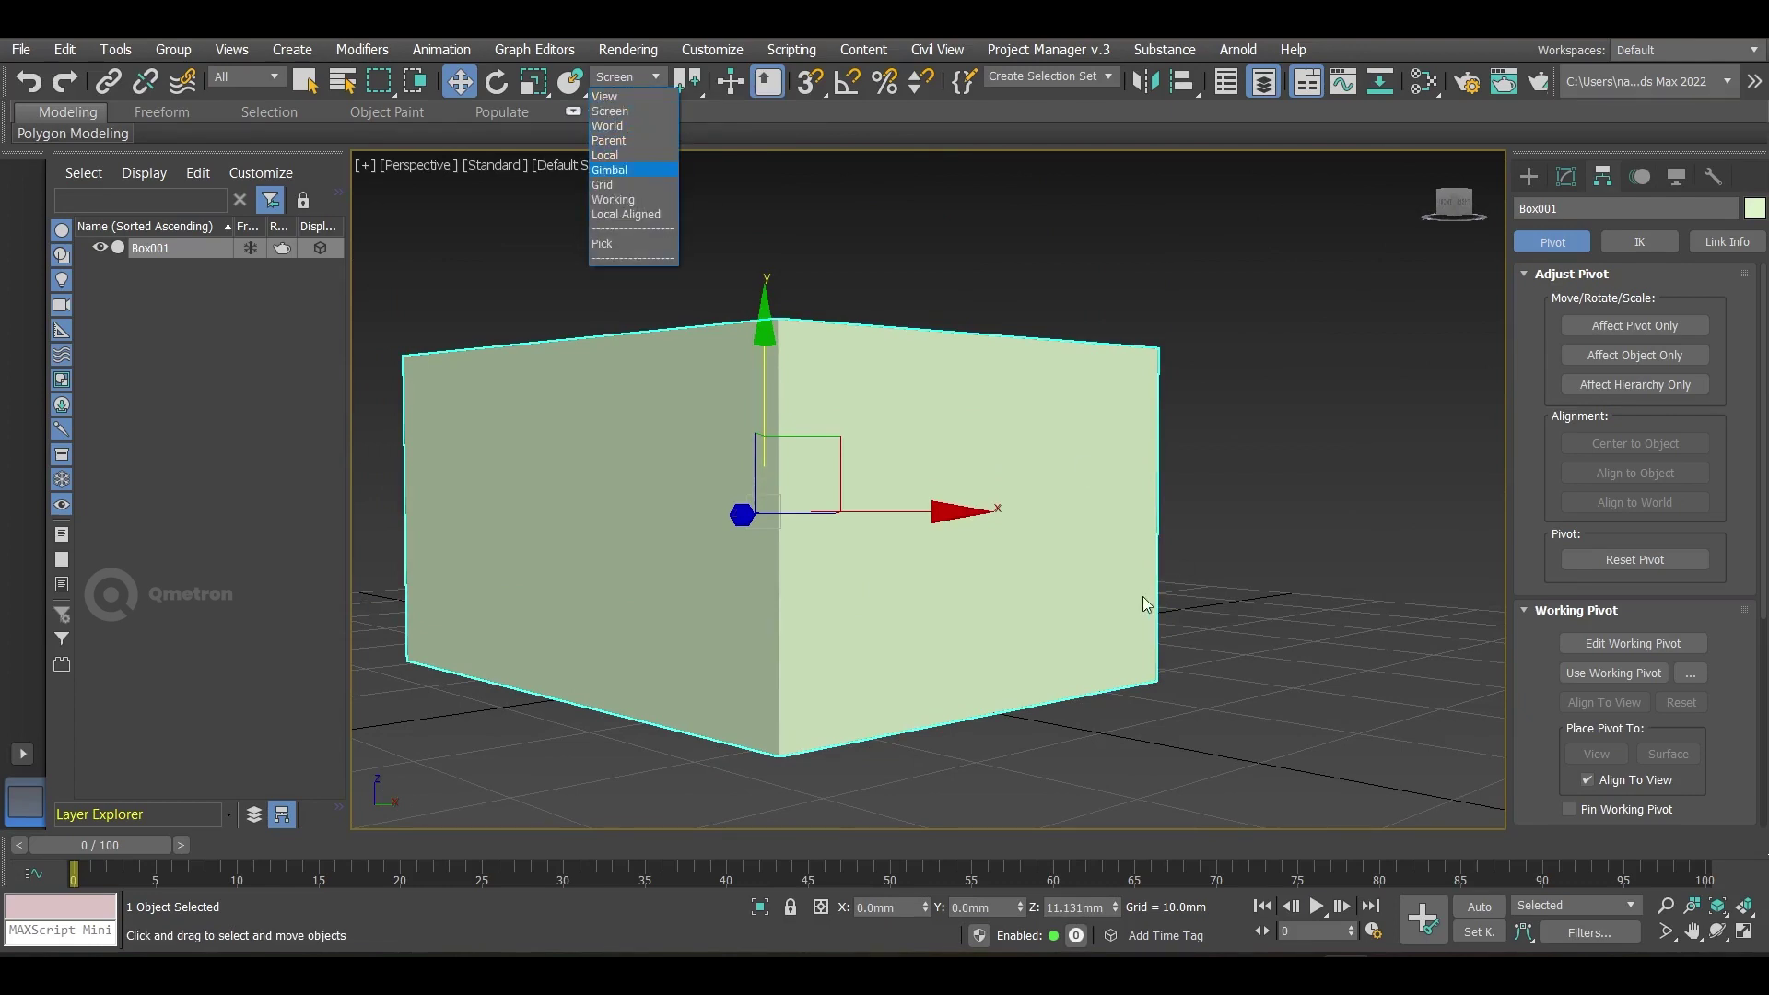
pyautogui.click(1307, 704)
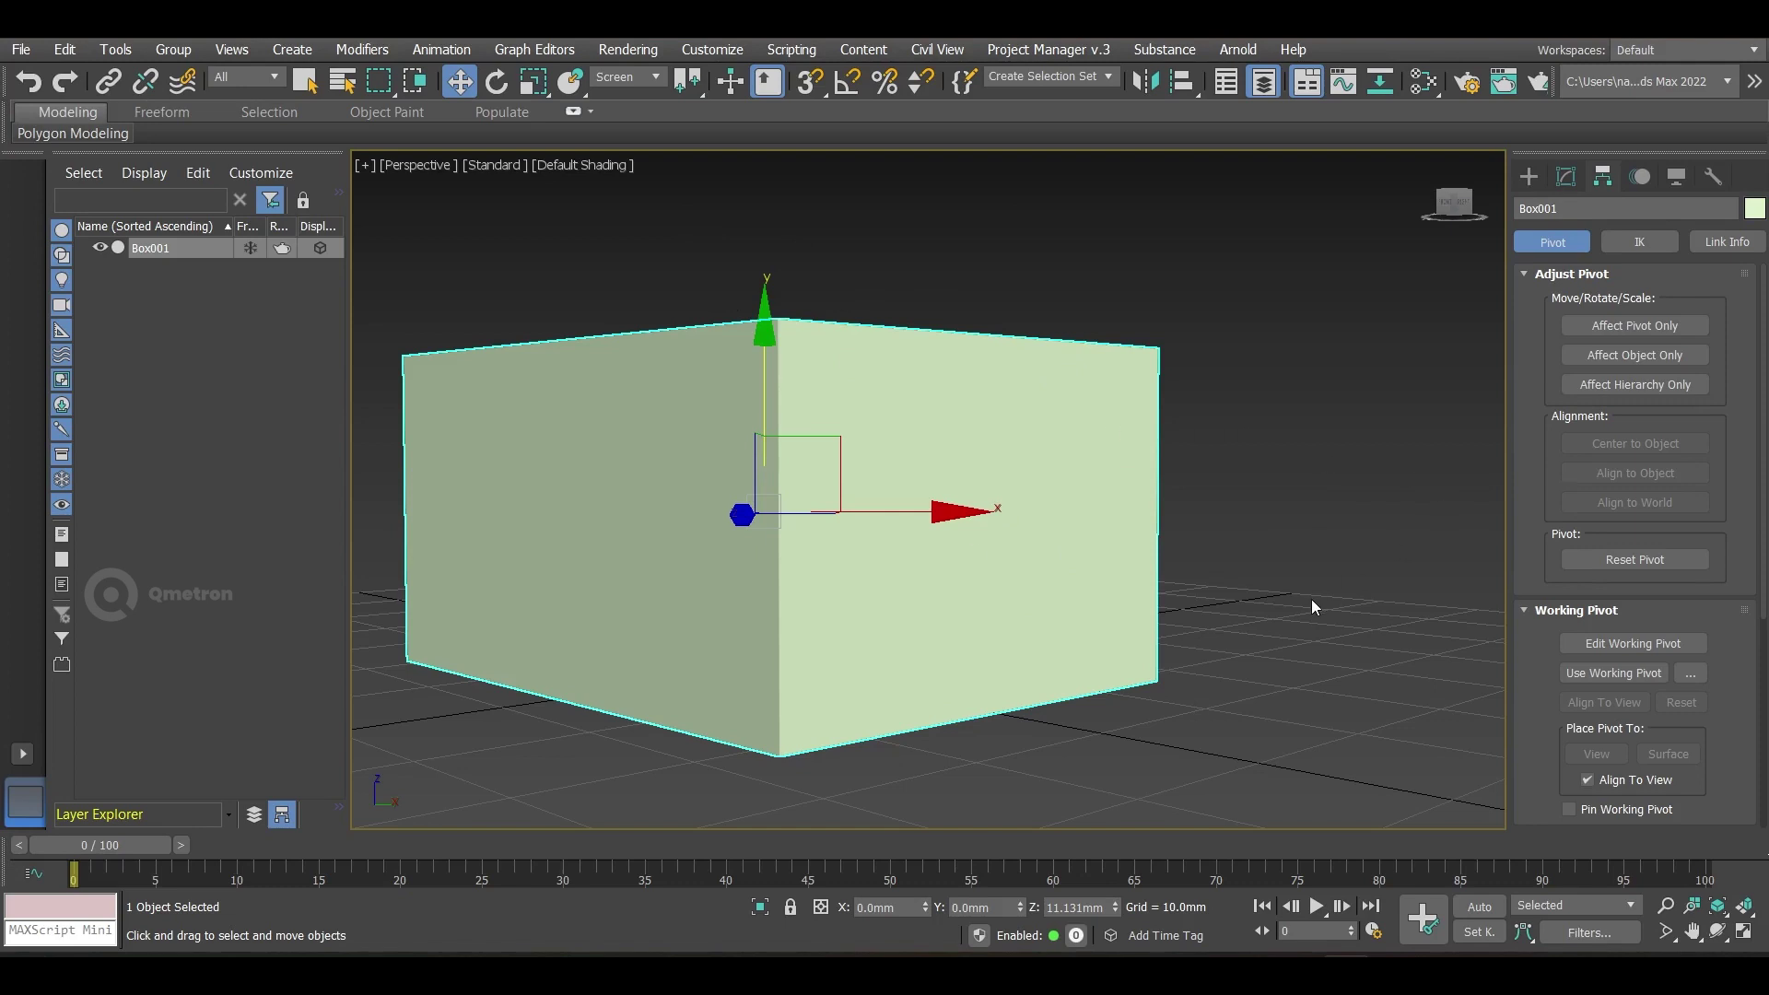
pyautogui.click(639, 77)
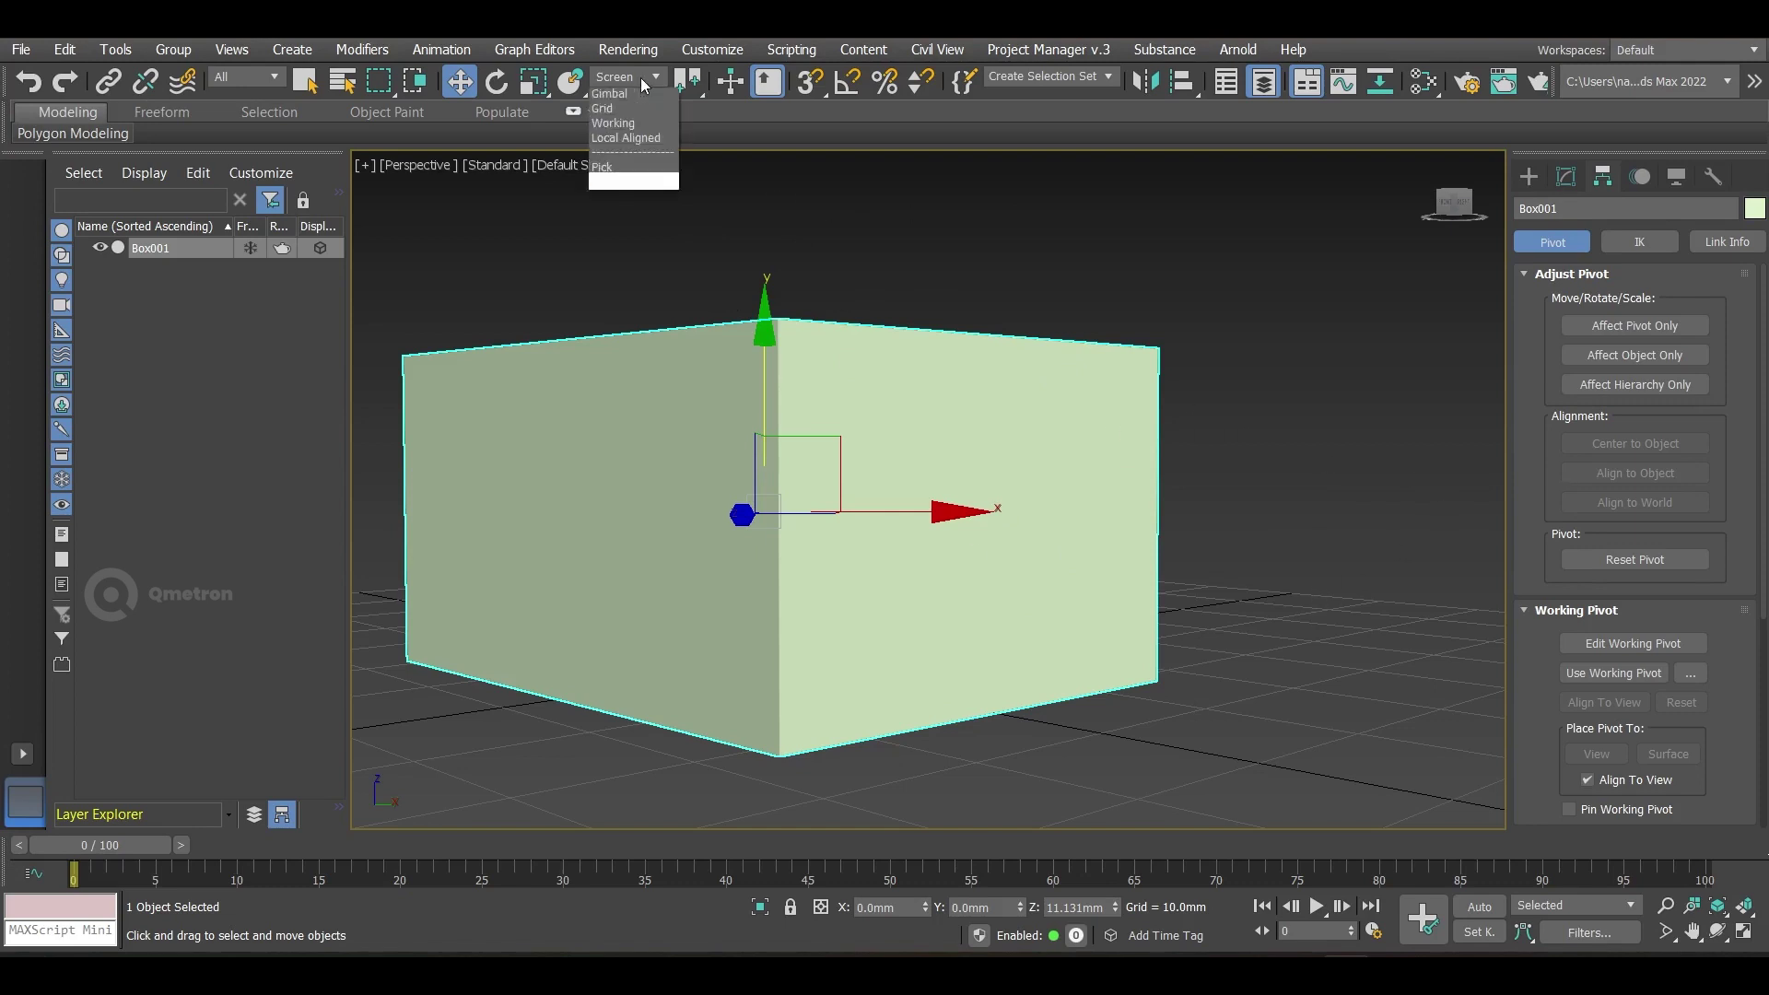
pyautogui.click(641, 169)
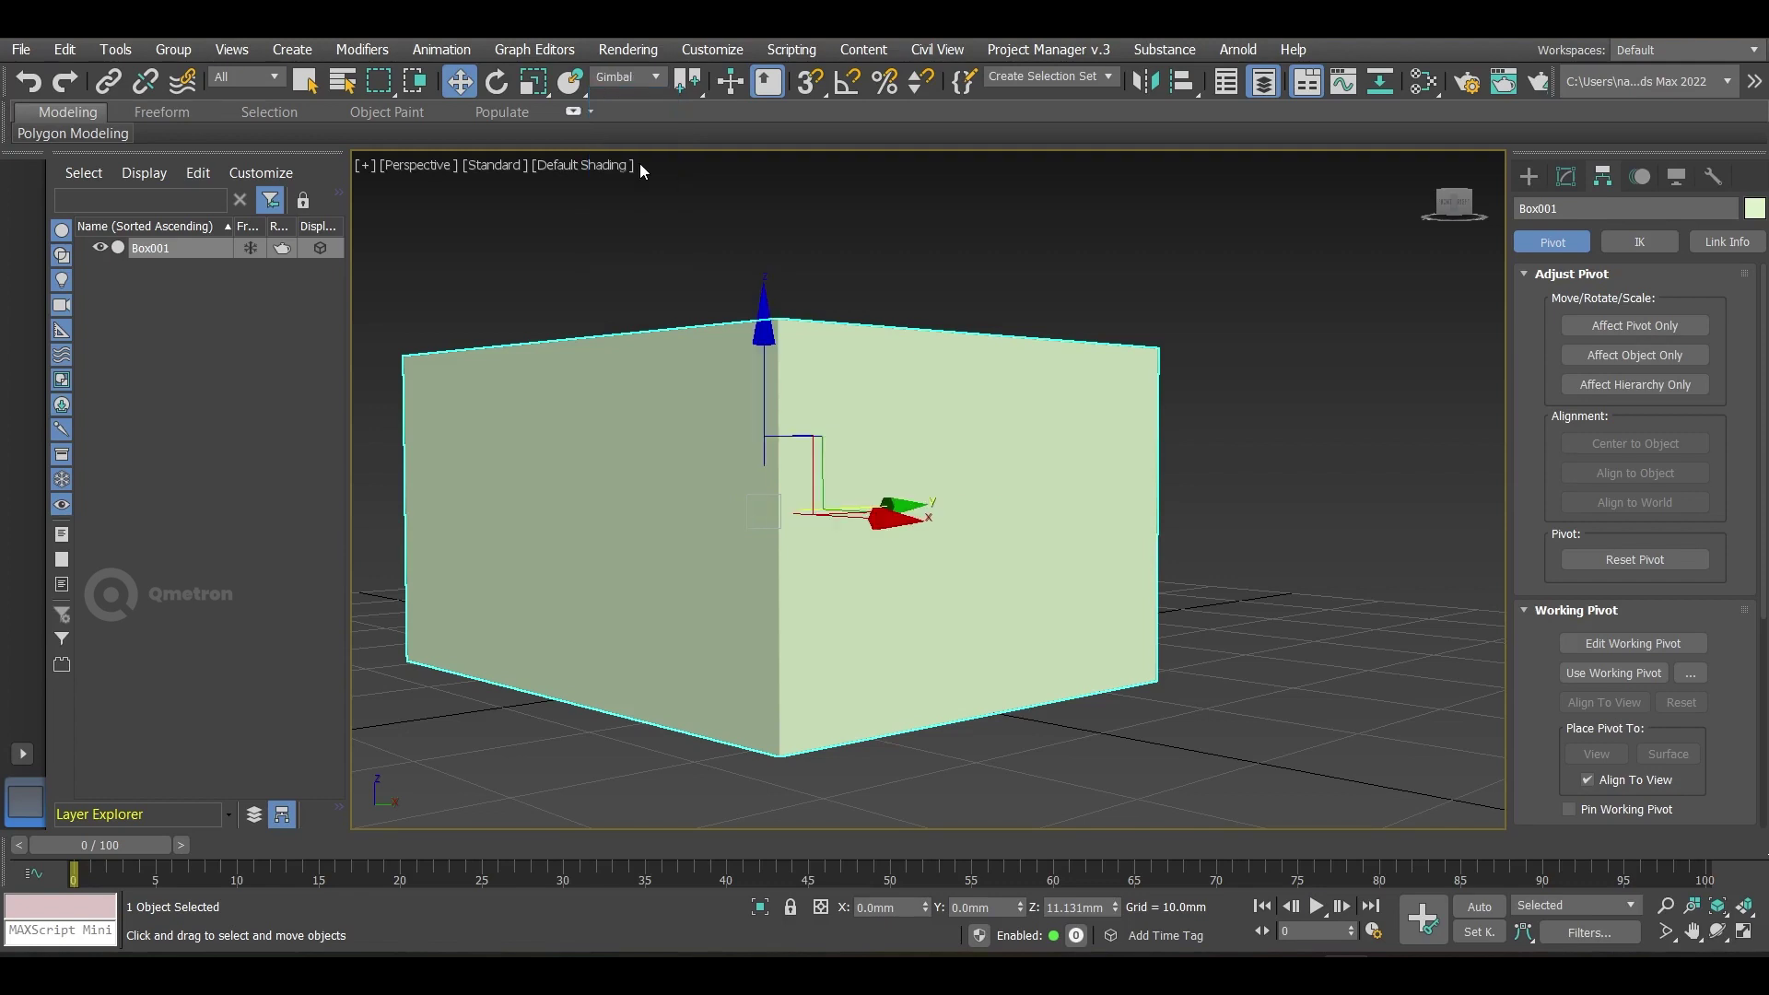
pyautogui.keyDown('alt'); pyautogui.moveTo(1032, 601); pyautogui.dragTo(898, 640, button='middle'); pyautogui.keyUp('alt')
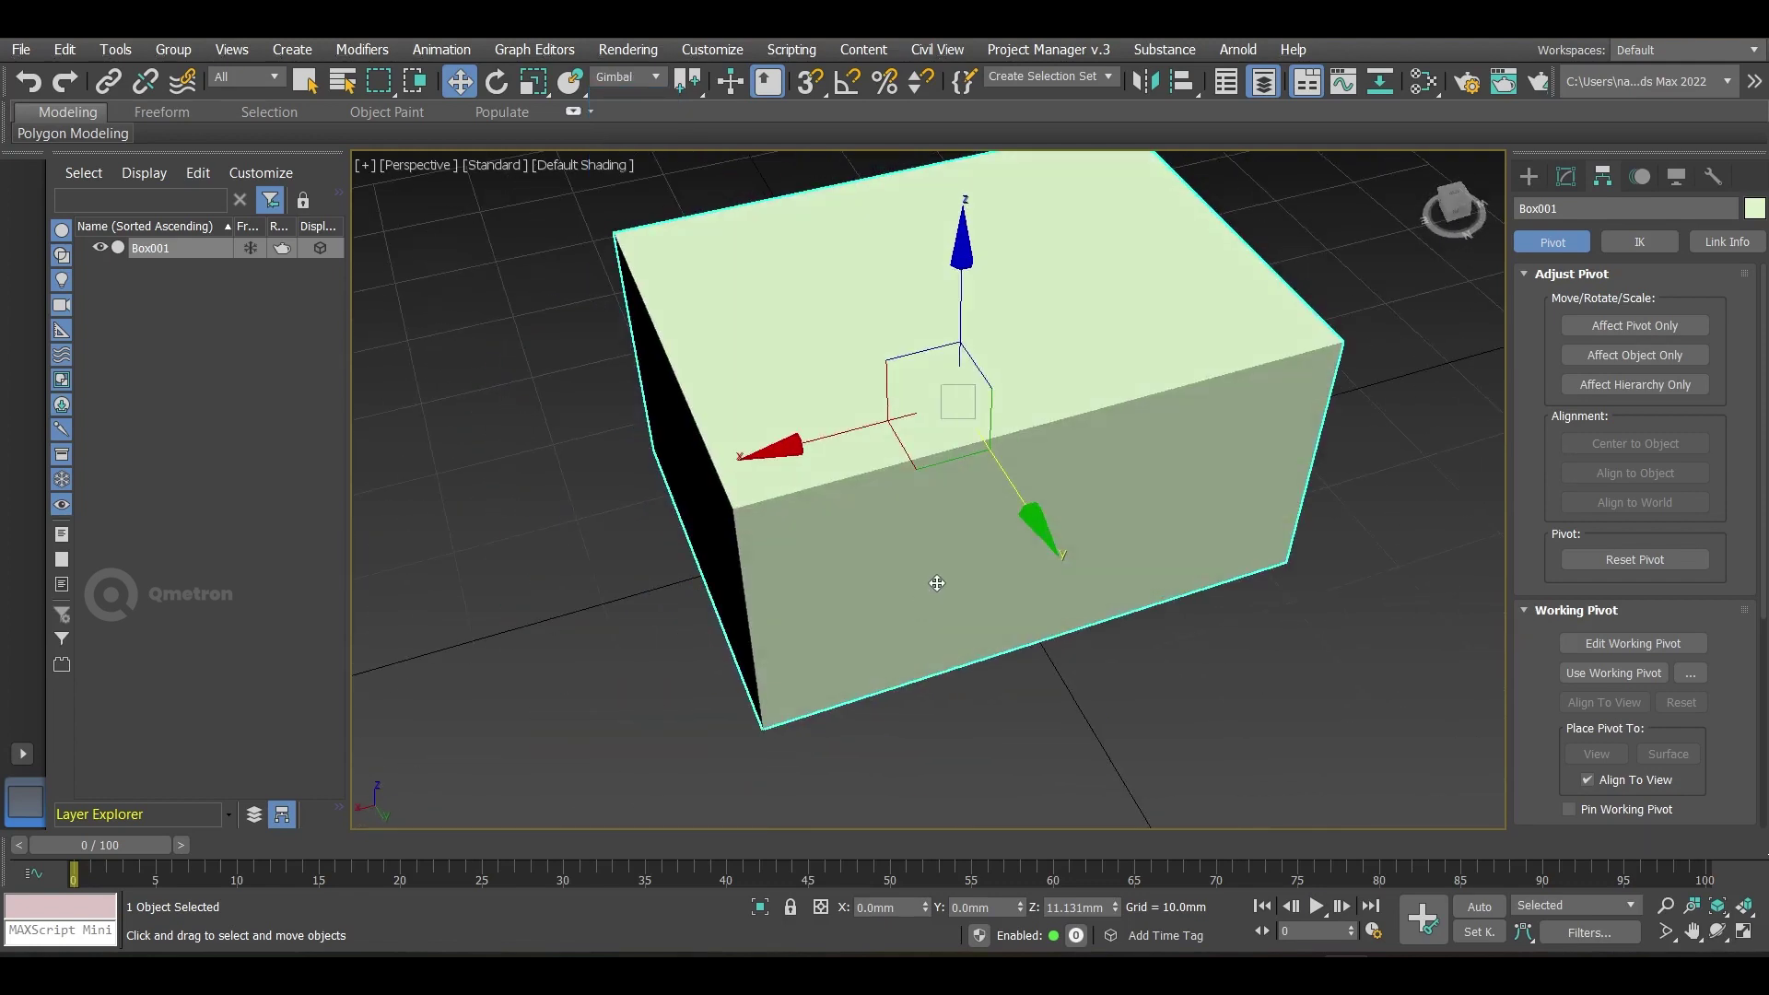
# Step: Try rotating the box about its X axis, cancel it, and set the Rotate tool's reference coordinate system to Local
pyautogui.press('e')
pyautogui.moveTo(1032, 451)
pyautogui.mouseDown()
pyautogui.moveTo(1019, 368)
pyautogui.moveTo(1015, 436)
pyautogui.mouseUp()
pyautogui.rightClick(1014, 436)
pyautogui.click(636, 78)
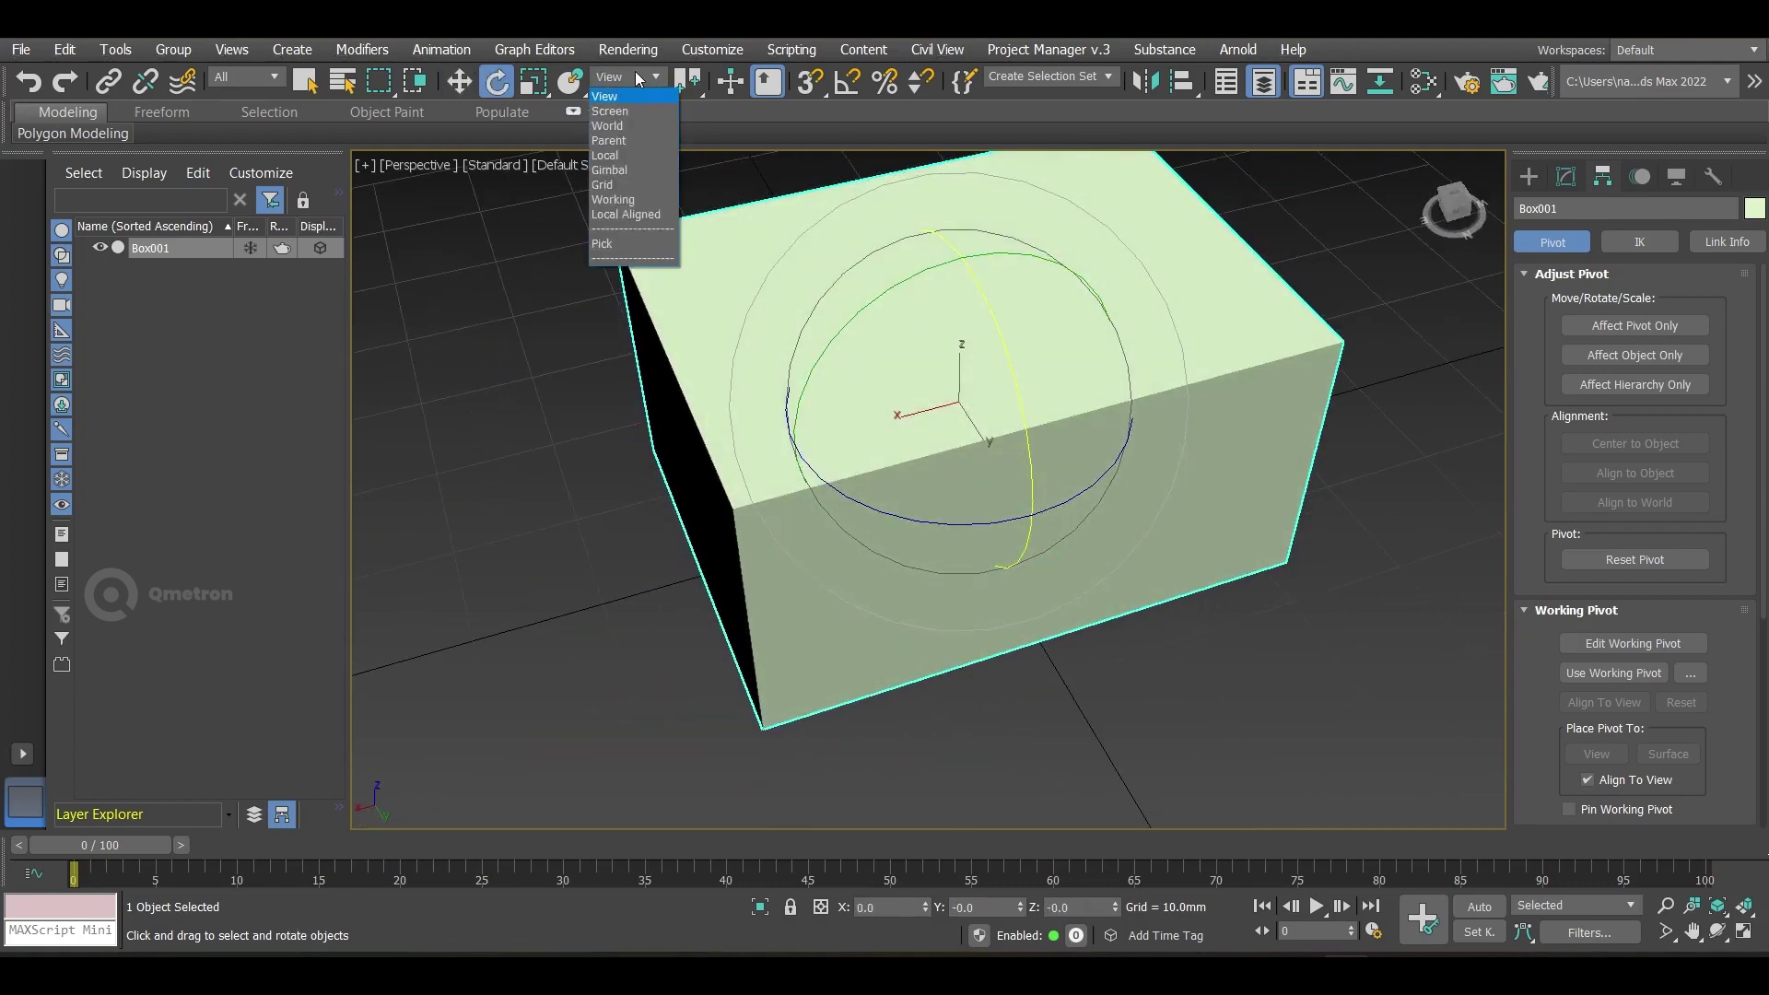
pyautogui.click(616, 154)
# Step: Return to the Move tool and set its reference coordinate system to View
pyautogui.press('w')
pyautogui.keyDown('alt'); pyautogui.moveTo(1032, 553); pyautogui.dragTo(1124, 575, button='middle'); pyautogui.keyUp('alt')
pyautogui.keyDown('alt'); pyautogui.moveTo(1071, 507); pyautogui.dragTo(1079, 479, button='middle'); pyautogui.keyUp('alt')
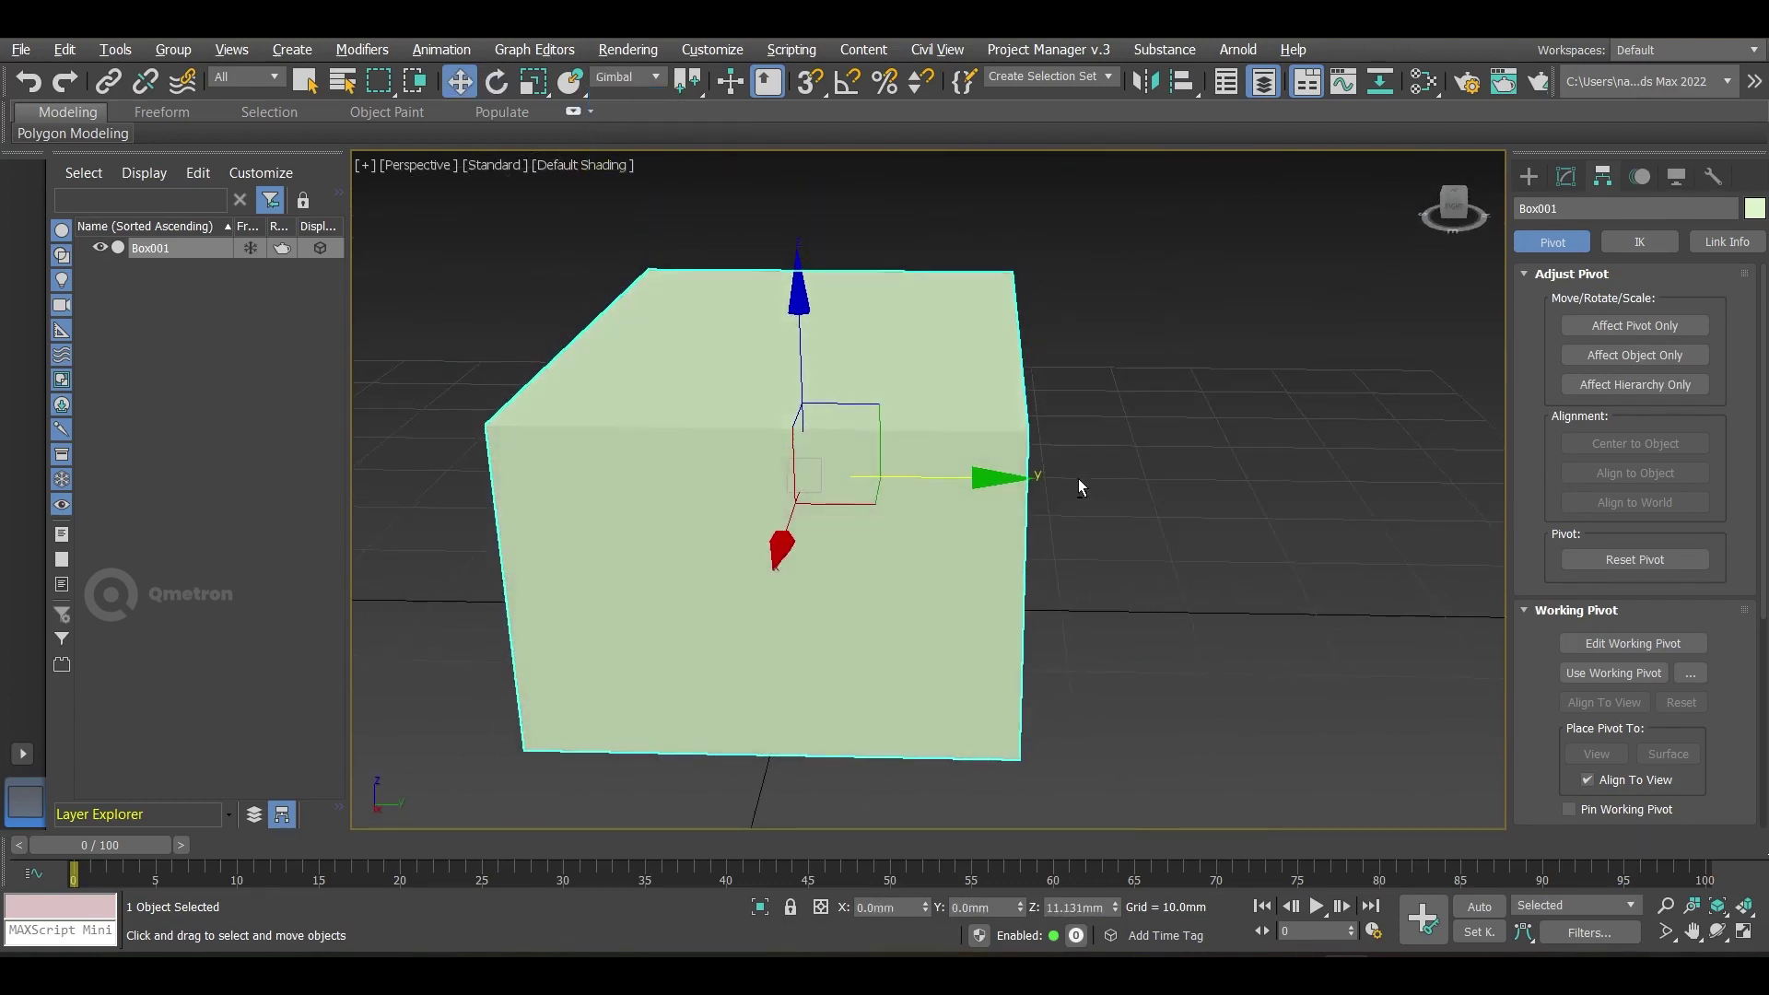
pyautogui.click(636, 78)
pyautogui.click(635, 98)
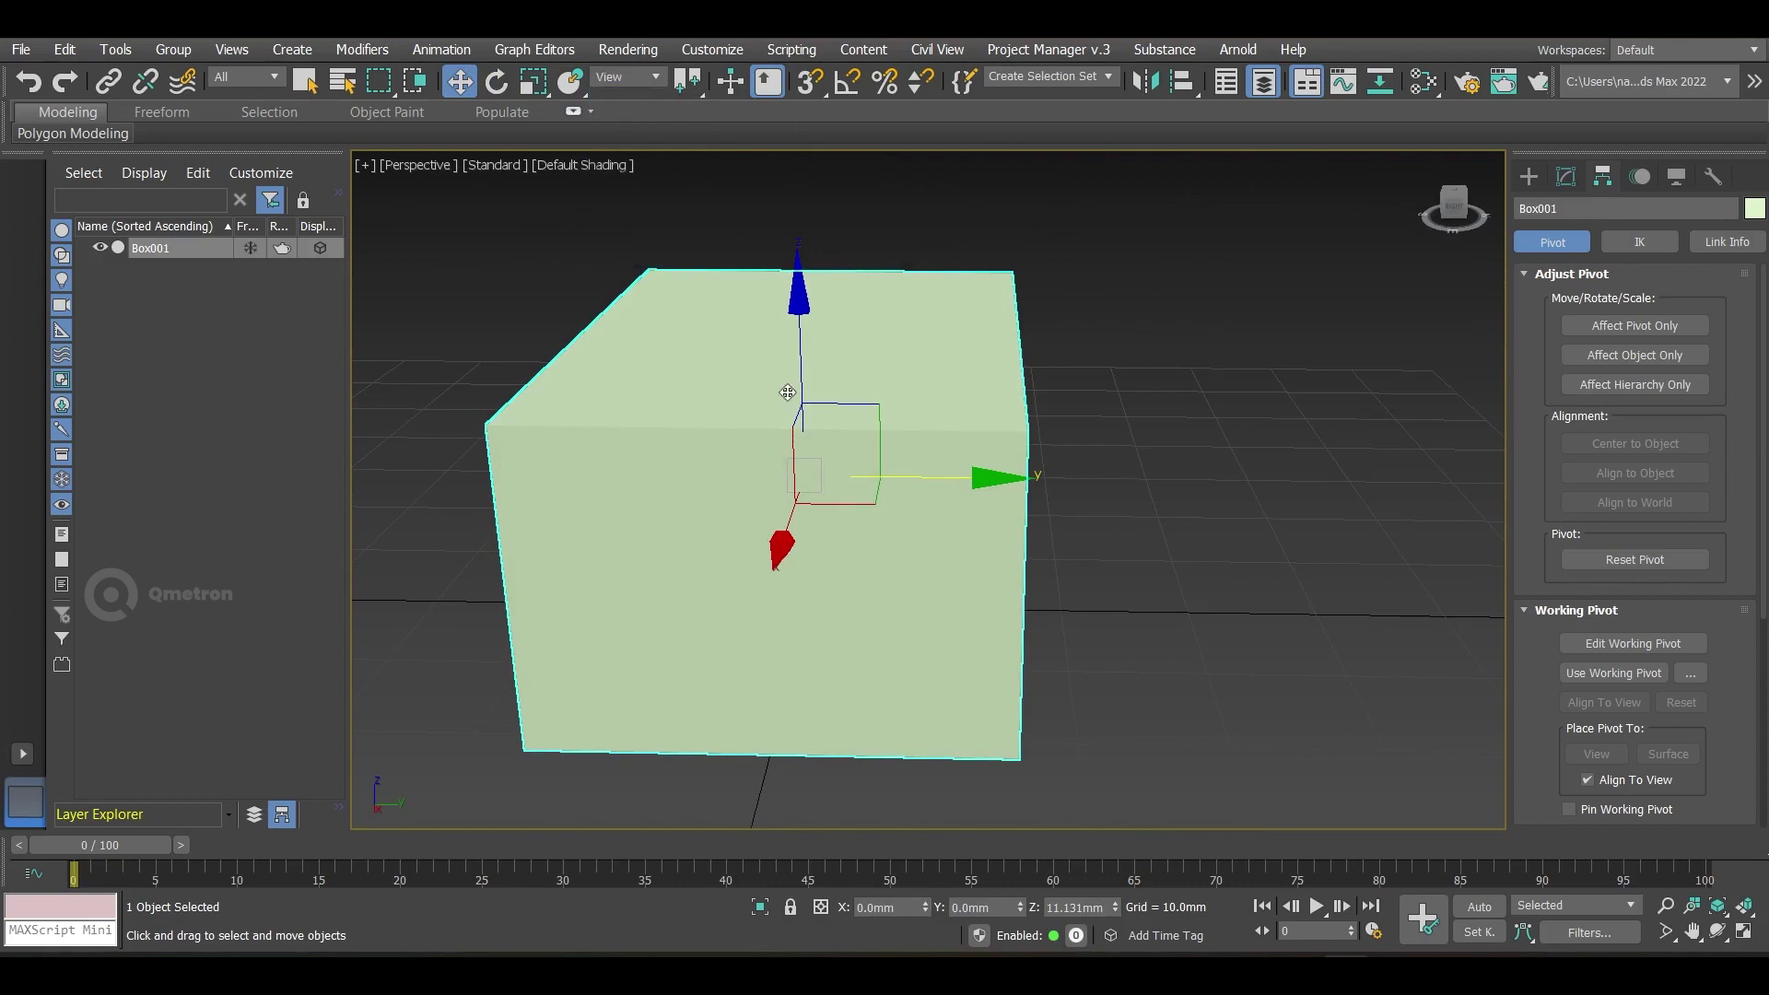